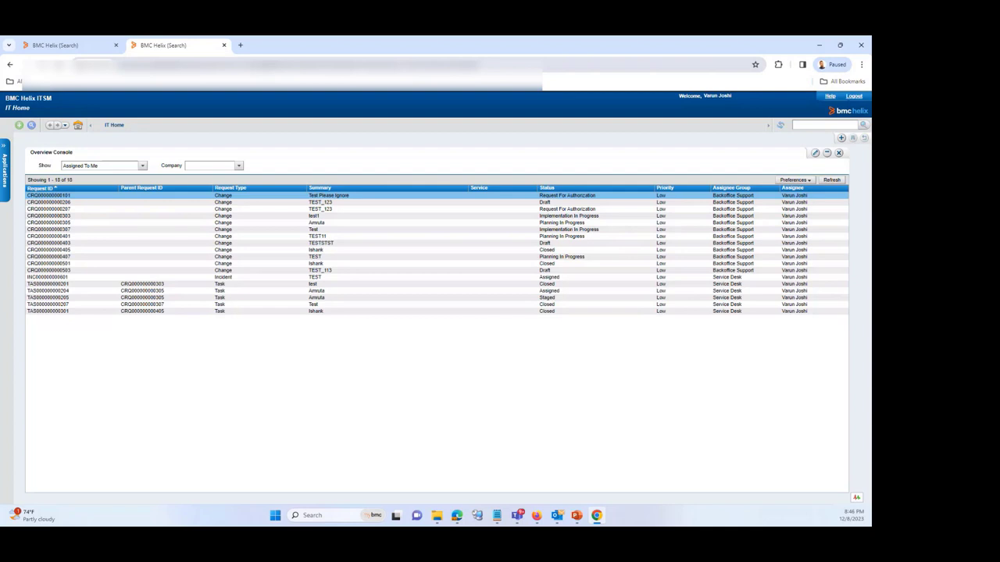
Load the BMC.CORE:BMC_BaseElement form from its web address.
{"action": "left_click", "coordinate": [550, 65]}
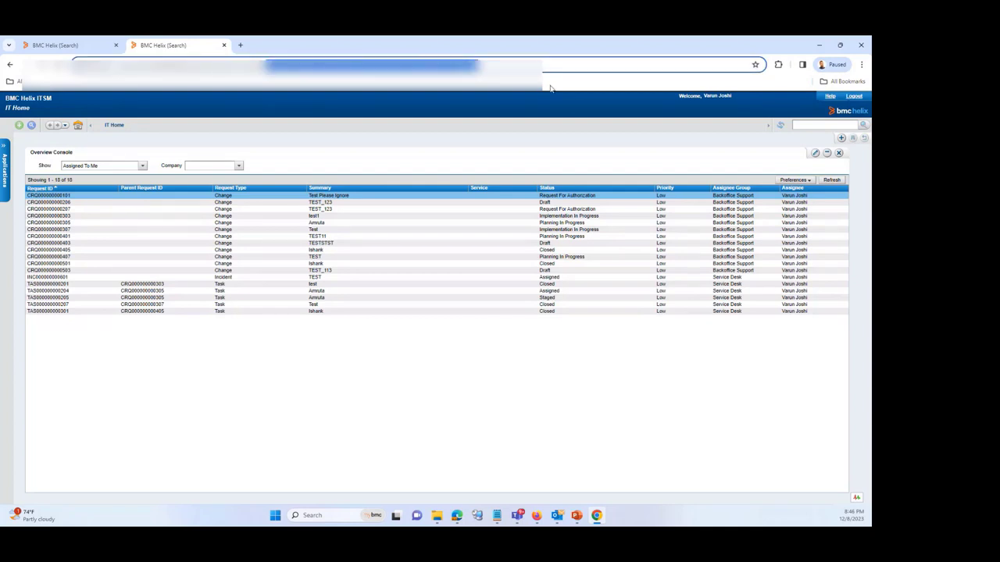
{"action": "type", "text": "clm-pun-vywk54:8080/arsys/forms/clm-pun-vywk54/BMC"}
{"action": "type", "text": ".CORE%3ABMC_BaseElement"}
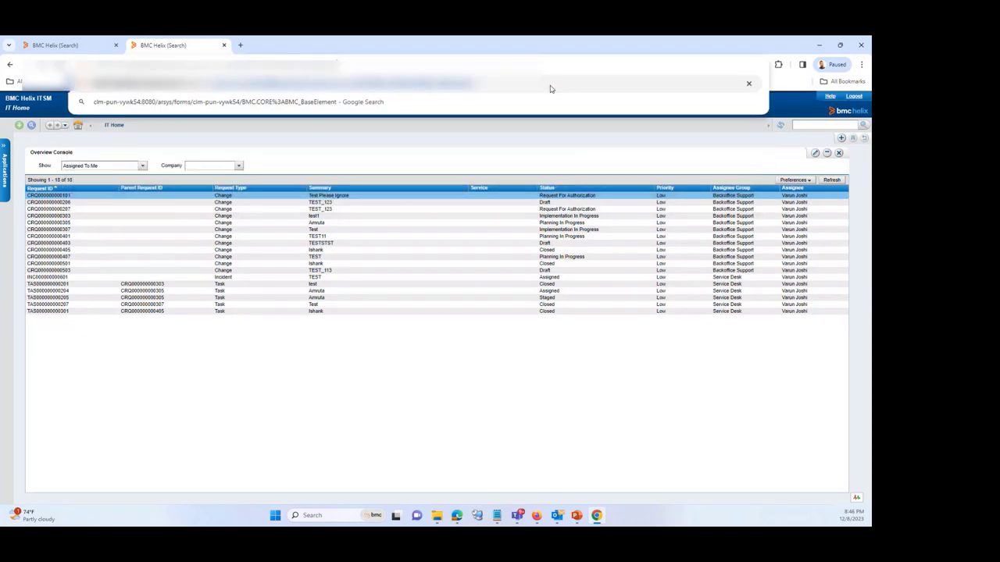
{"action": "key", "text": "Return"}
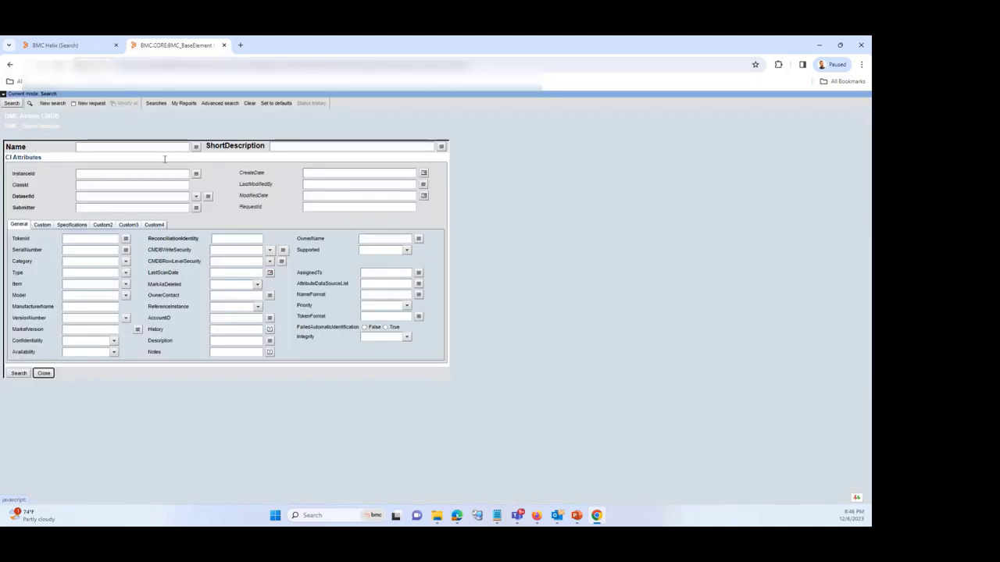
Search the form for Dell Latitude 3420 records using the recent search.
{"action": "left_click", "coordinate": [156, 104]}
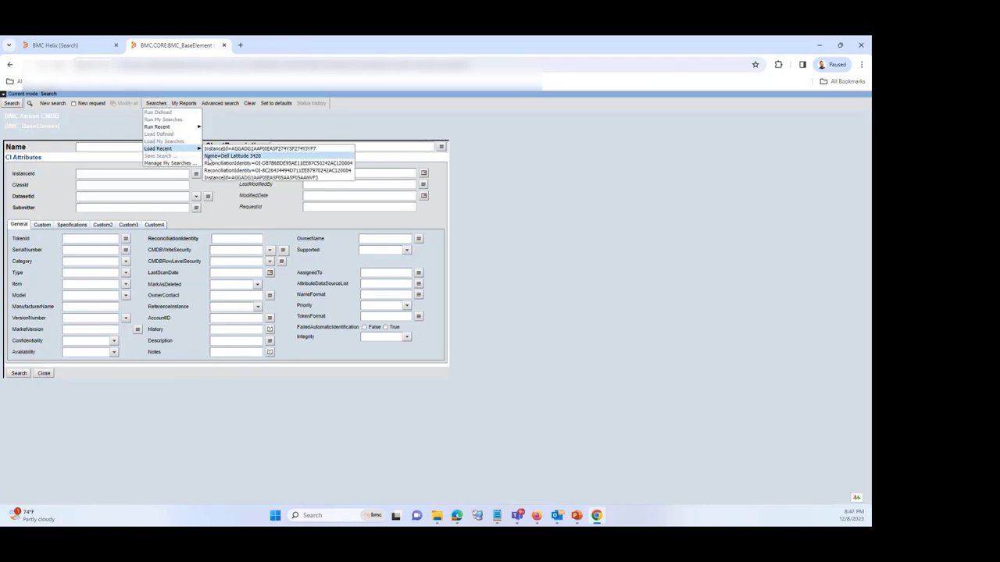
{"action": "left_click", "coordinate": [207, 157]}
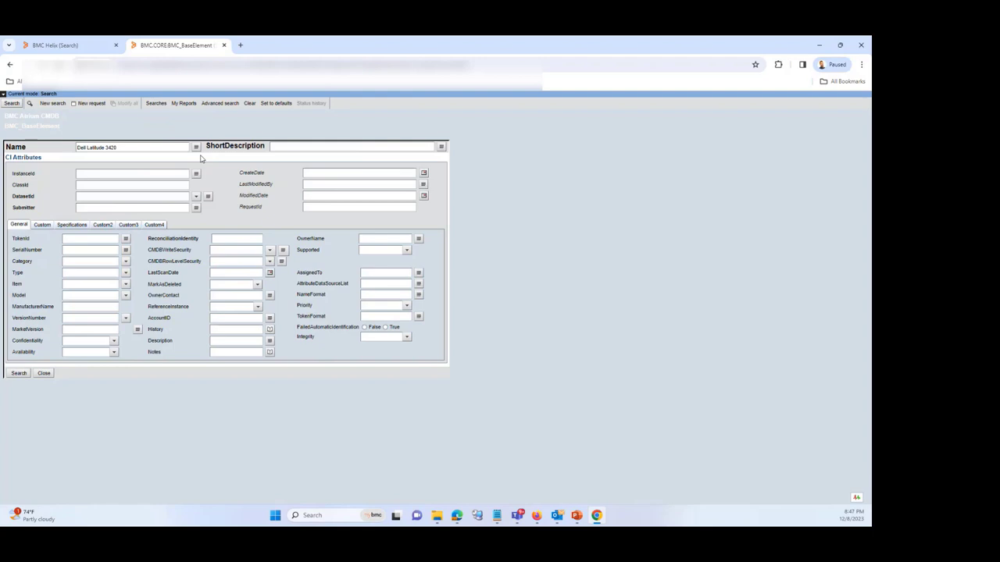
{"action": "left_click", "coordinate": [11, 103]}
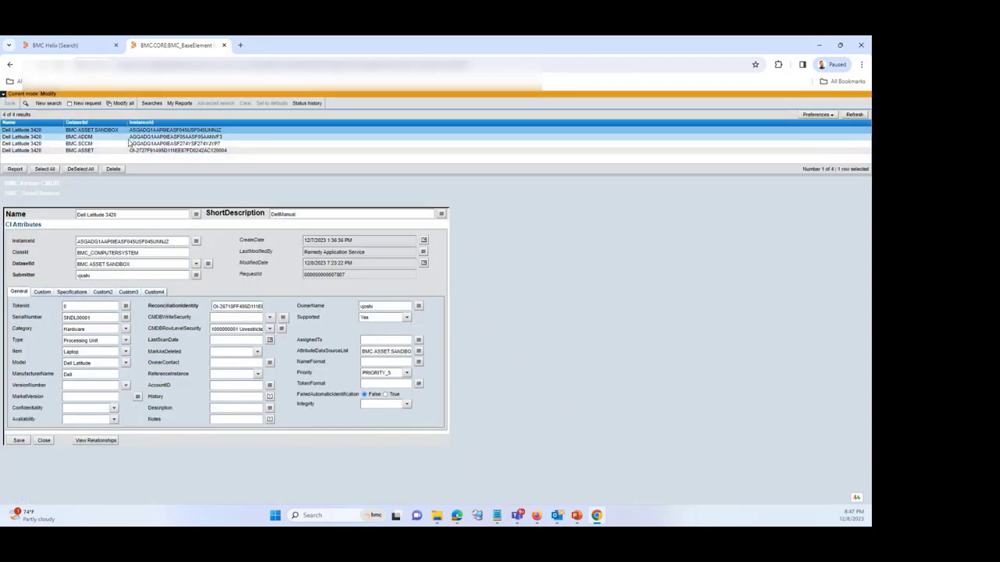
Delete the BMC.ASSET copy of the Dell Latitude 3420 record.
{"action": "left_click", "coordinate": [129, 151]}
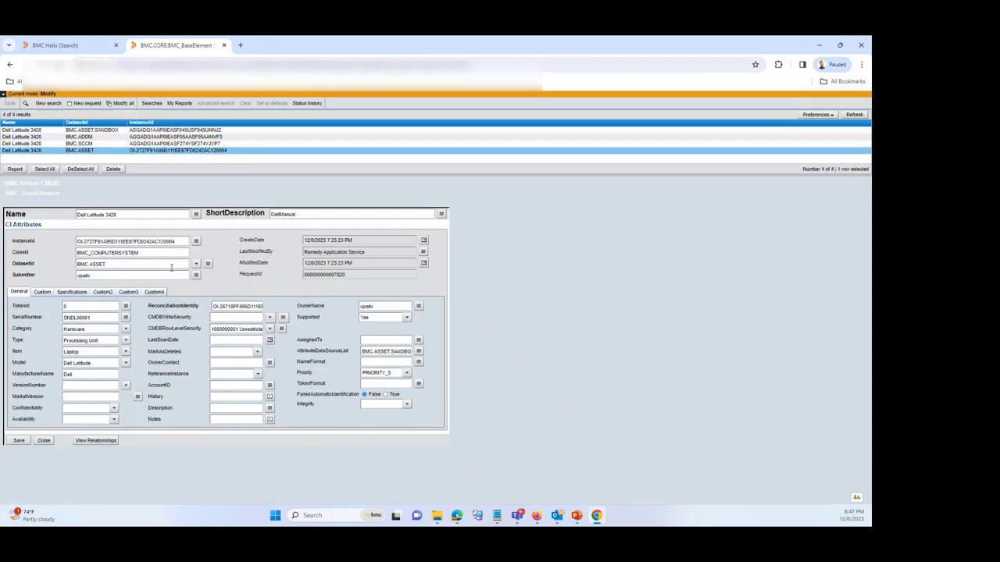
{"action": "left_click", "coordinate": [113, 169]}
{"action": "left_click", "coordinate": [422, 327]}
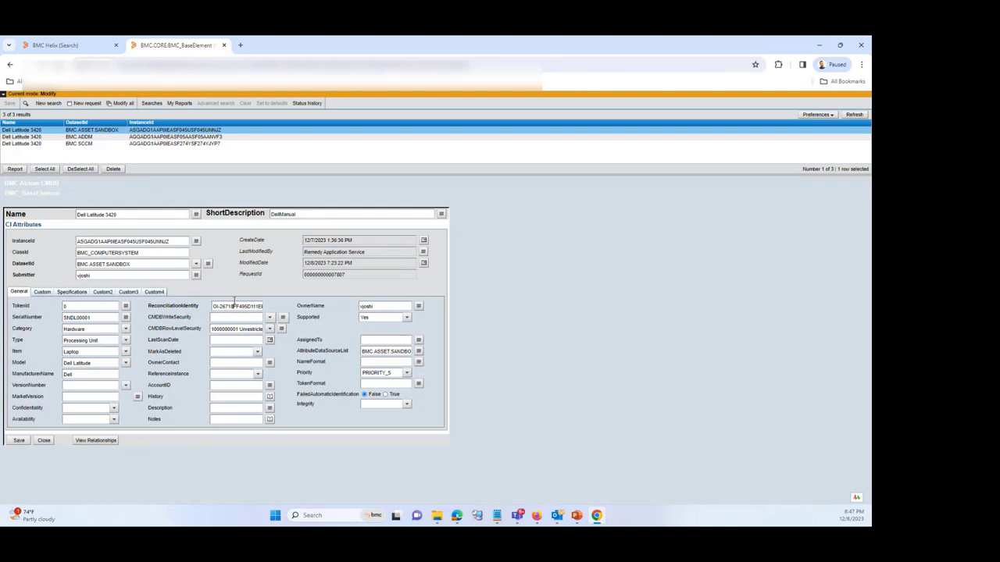
Save the sandbox record's ReconciliationIdentity as 0, then select the ADDM record's InstanceId.
{"action": "triple_click", "coordinate": [233, 305]}
{"action": "type", "text": "0"}
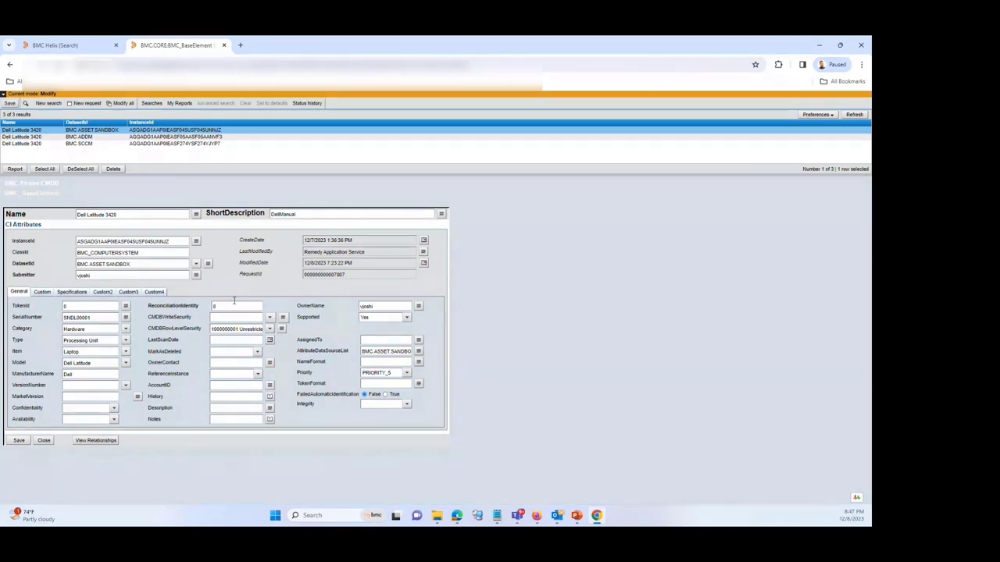
{"action": "left_click", "coordinate": [9, 103]}
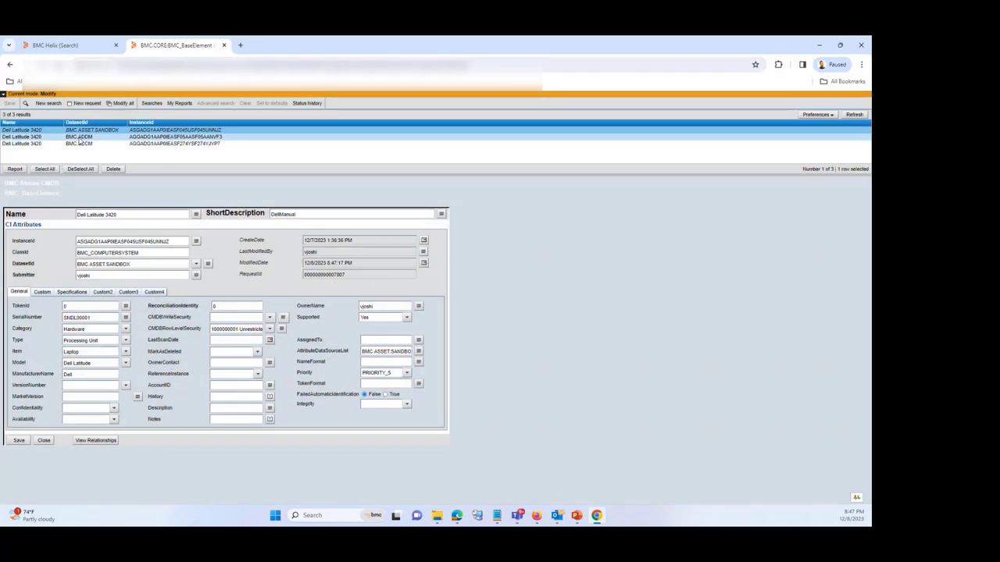
{"action": "left_click", "coordinate": [79, 139]}
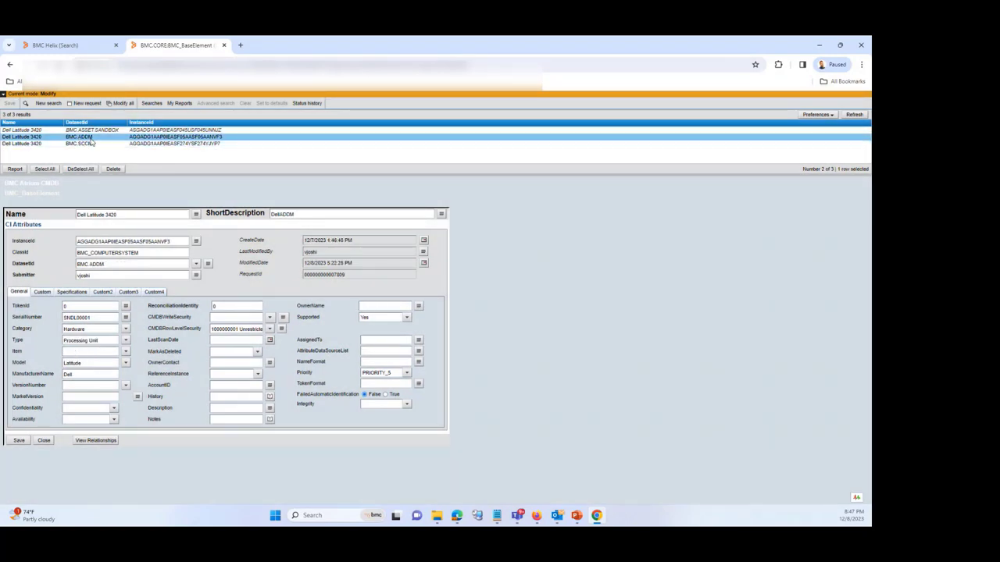
{"action": "double_click", "coordinate": [171, 241]}
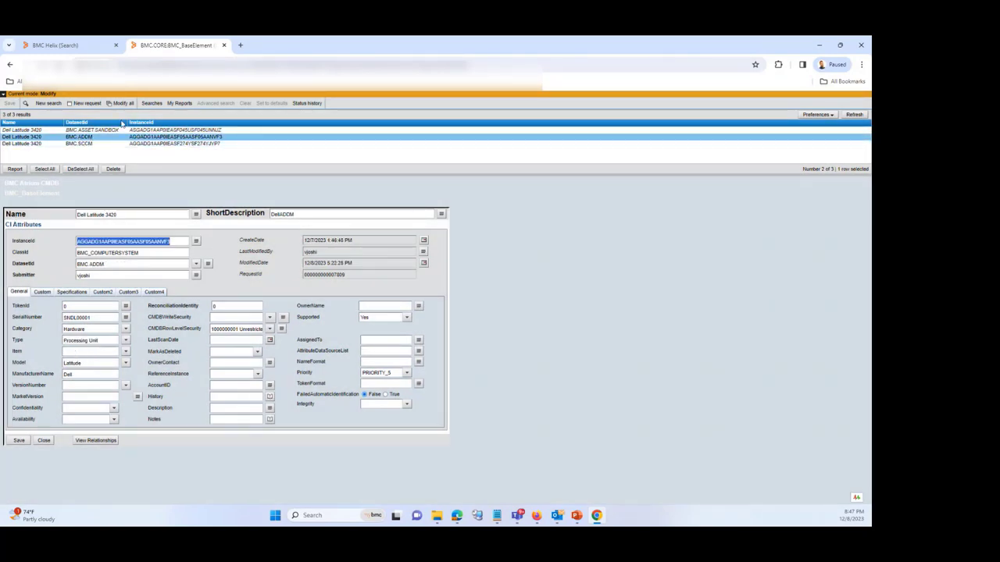
Duplicate the form tab and search it for the ADDM record's InstanceId.
{"action": "right_click", "coordinate": [189, 49]}
{"action": "left_click", "coordinate": [214, 133]}
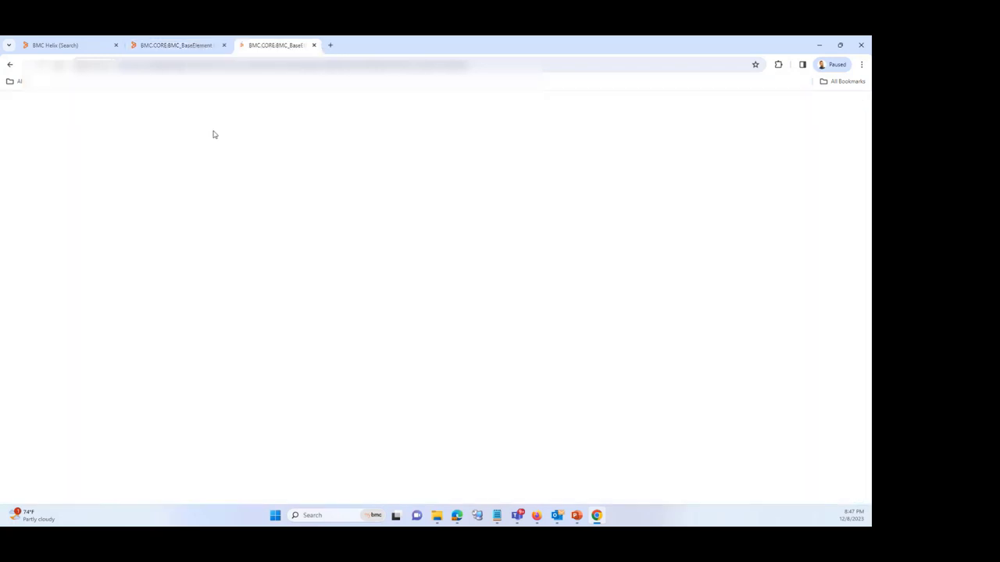
{"action": "left_click", "coordinate": [129, 174]}
{"action": "type", "text": "AGGADG1AAP0IEASF05AASANVF3"}
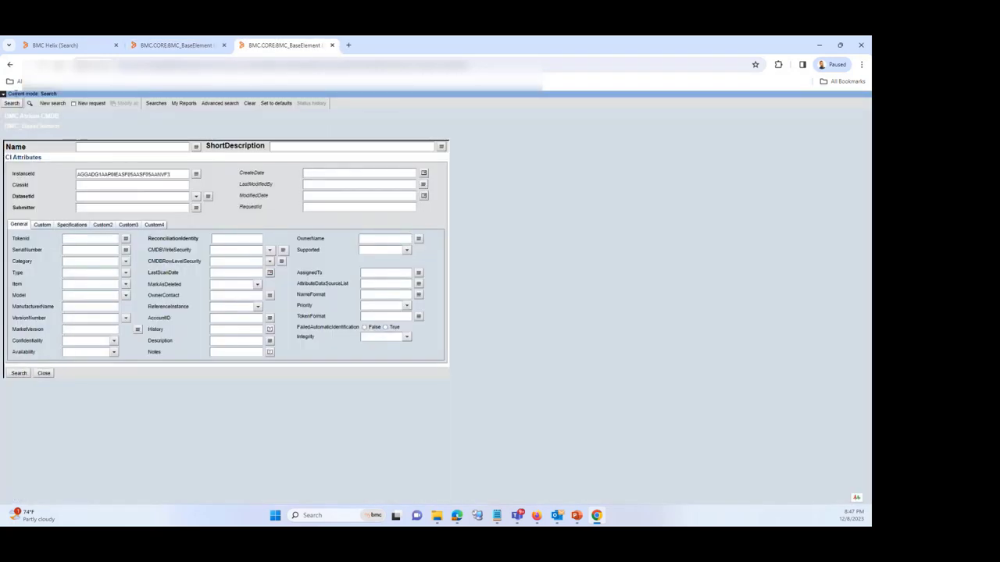
{"action": "key", "text": "Return"}
Duplicate the tab again and search it for the SCCM record's InstanceId.
{"action": "right_click", "coordinate": [270, 50]}
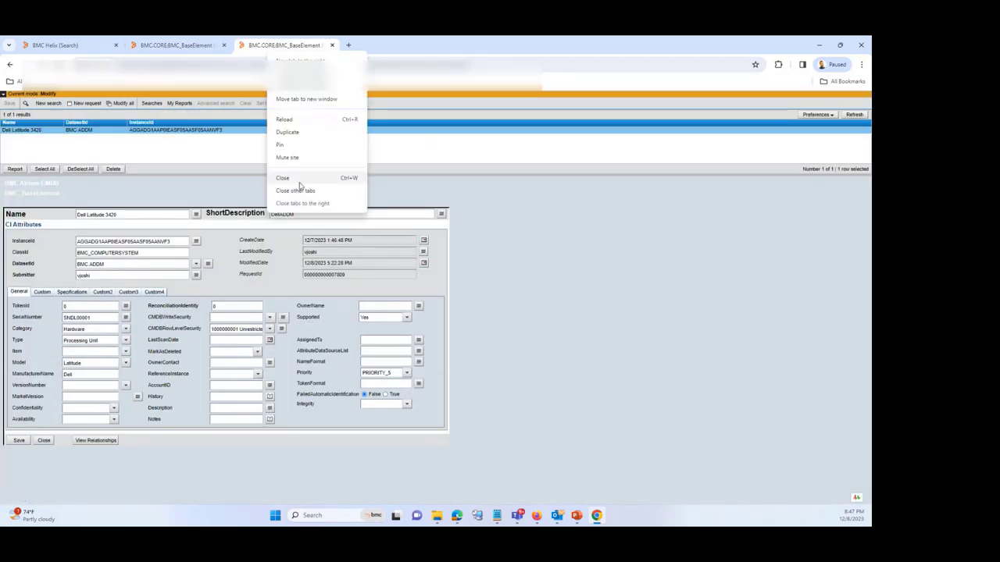
{"action": "left_click", "coordinate": [294, 135]}
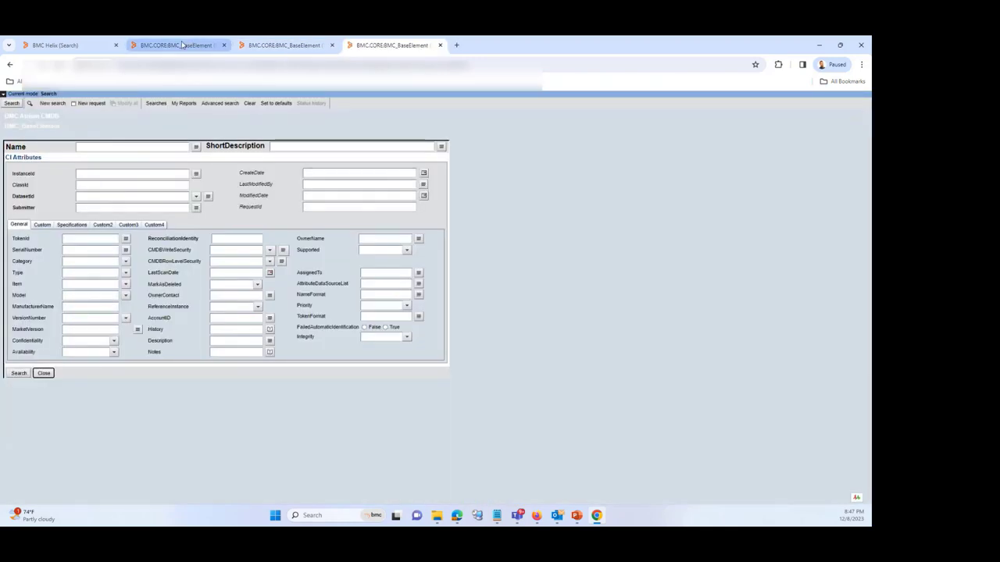
{"action": "left_click", "coordinate": [181, 45]}
{"action": "left_click", "coordinate": [119, 144]}
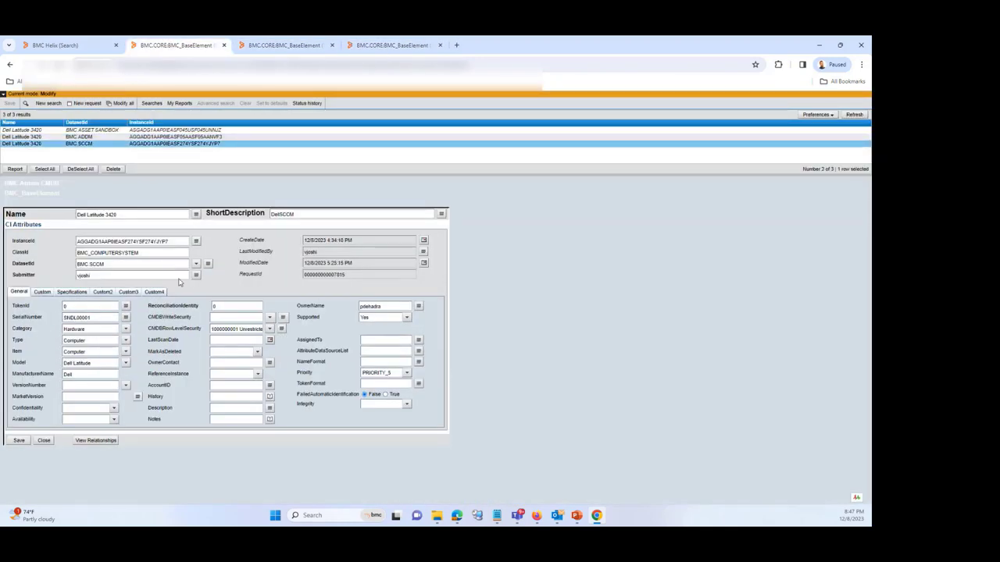
{"action": "left_click_drag", "start_coordinate": [168, 241], "coordinate": [59, 234]}
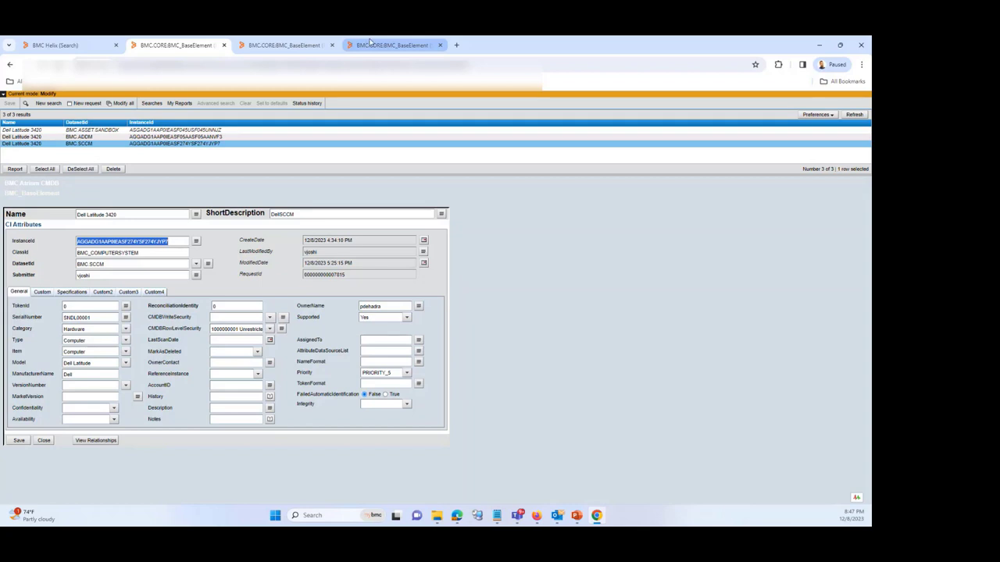
{"action": "left_click", "coordinate": [371, 44]}
{"action": "left_click", "coordinate": [25, 103]}
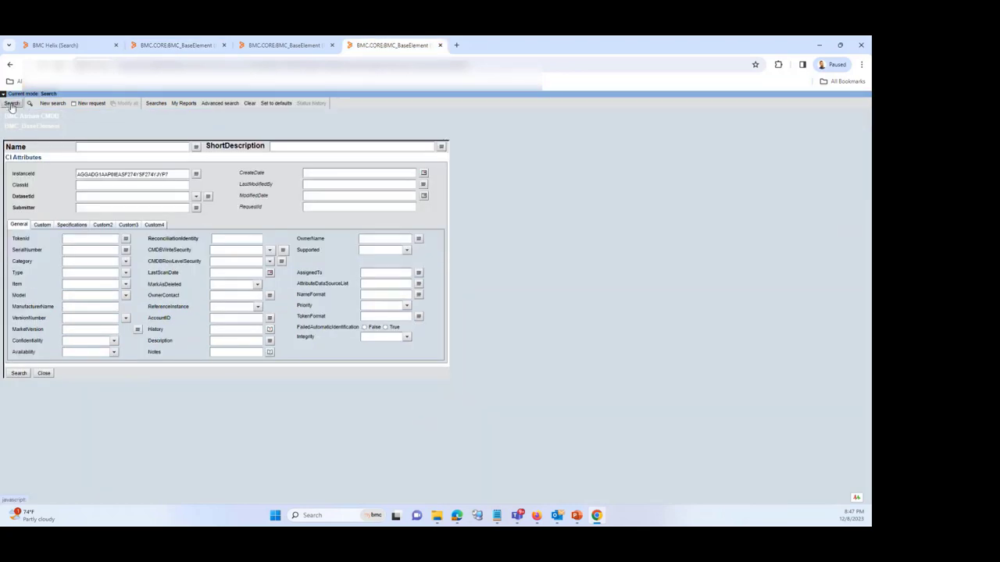
{"action": "left_click", "coordinate": [185, 47]}
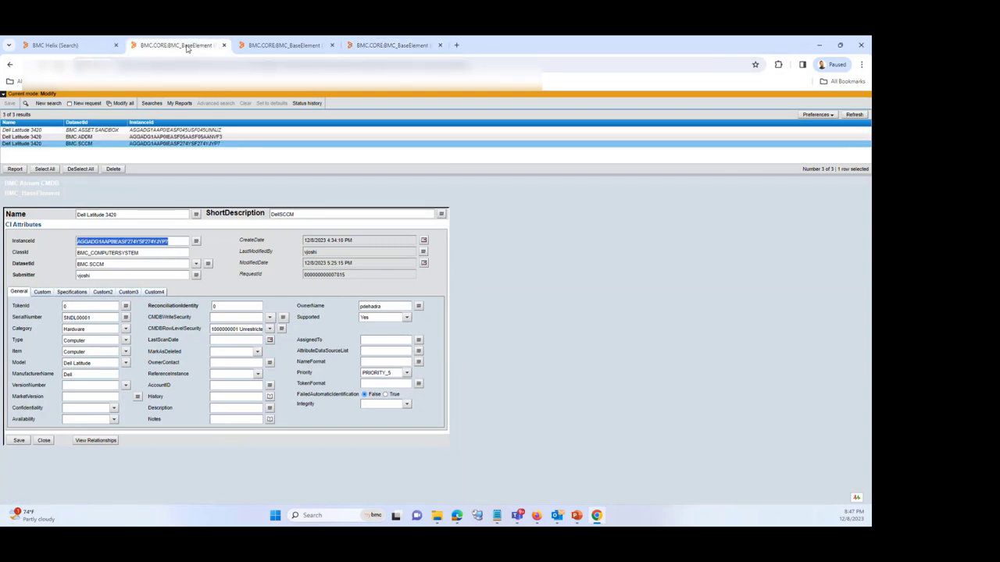
{"action": "left_click", "coordinate": [279, 45]}
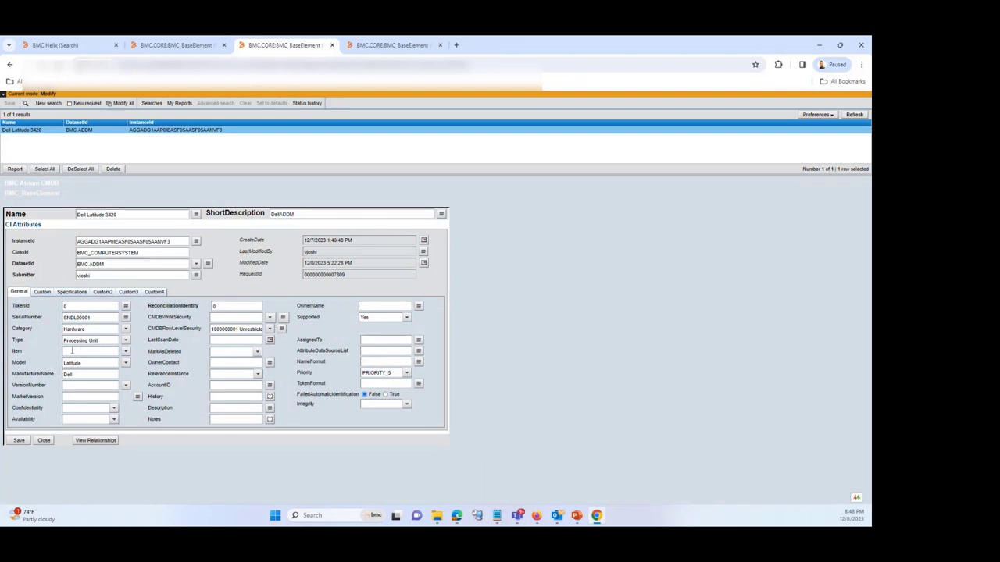
View the Product Category settings in the Application Administration Console.
{"action": "left_click", "coordinate": [74, 45]}
{"action": "left_click", "coordinate": [9, 156]}
{"action": "mouse_move", "coordinate": [53, 226]}
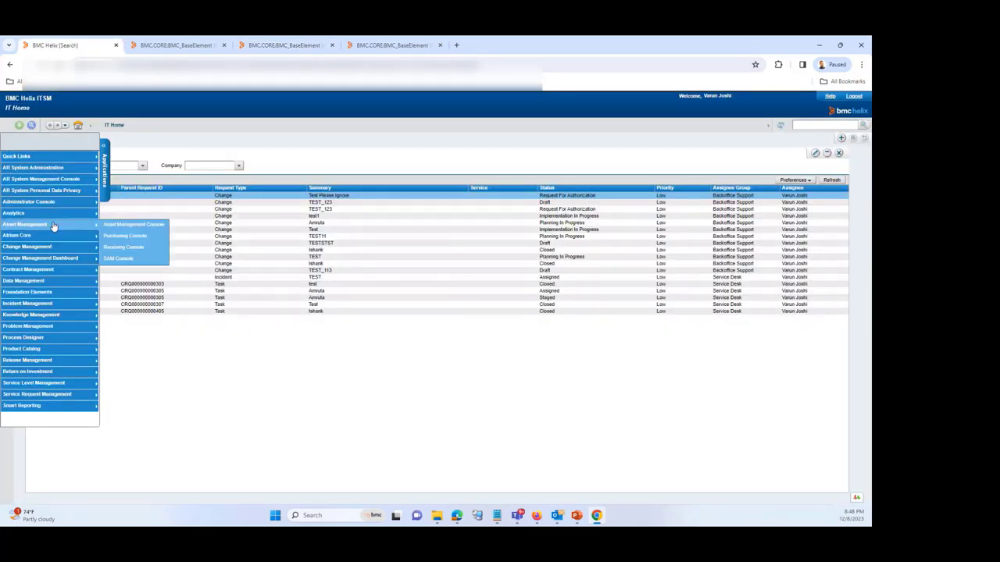
{"action": "left_click", "coordinate": [107, 204]}
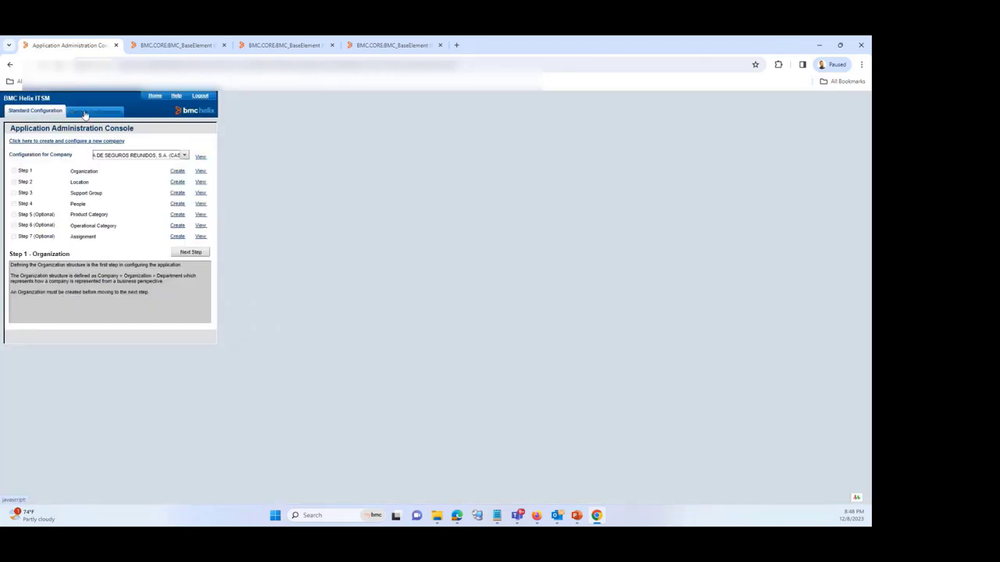
{"action": "left_click", "coordinate": [200, 214]}
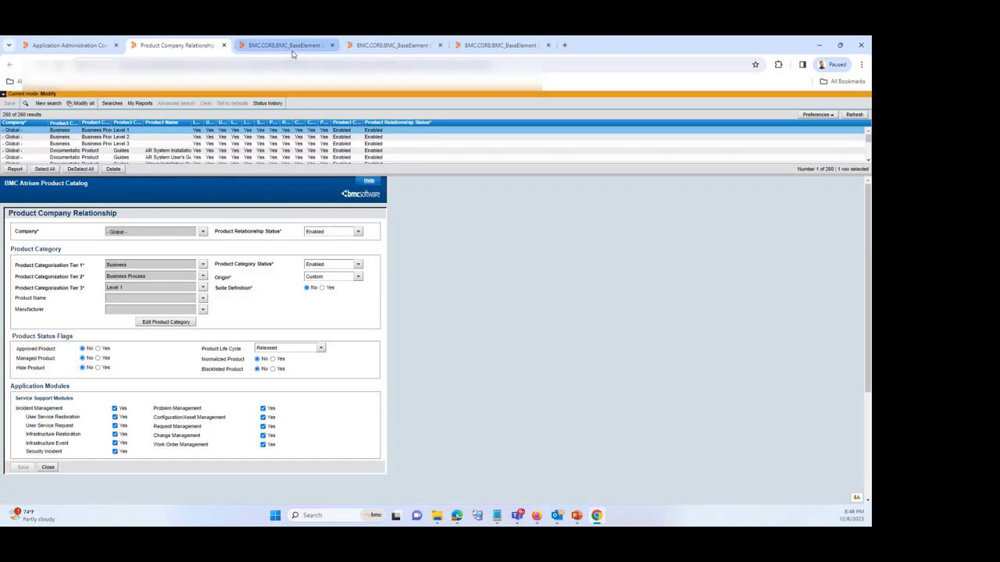
Copy the ADDM record's Model value 'Latitude' for the Product Company Relationship form.
{"action": "left_click", "coordinate": [390, 45]}
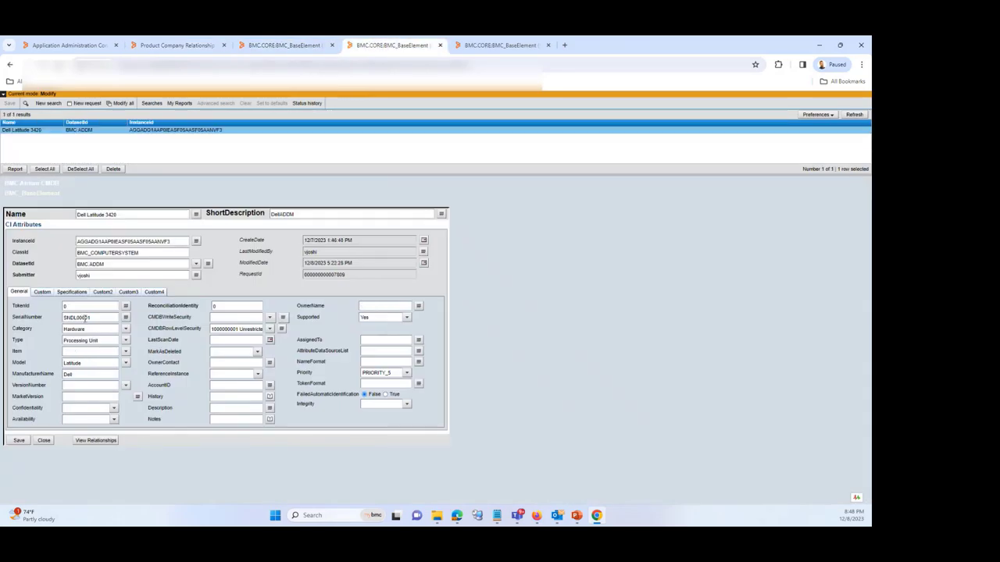
{"action": "double_click", "coordinate": [82, 363]}
{"action": "key", "text": "ctrl+c"}
{"action": "left_click", "coordinate": [182, 41]}
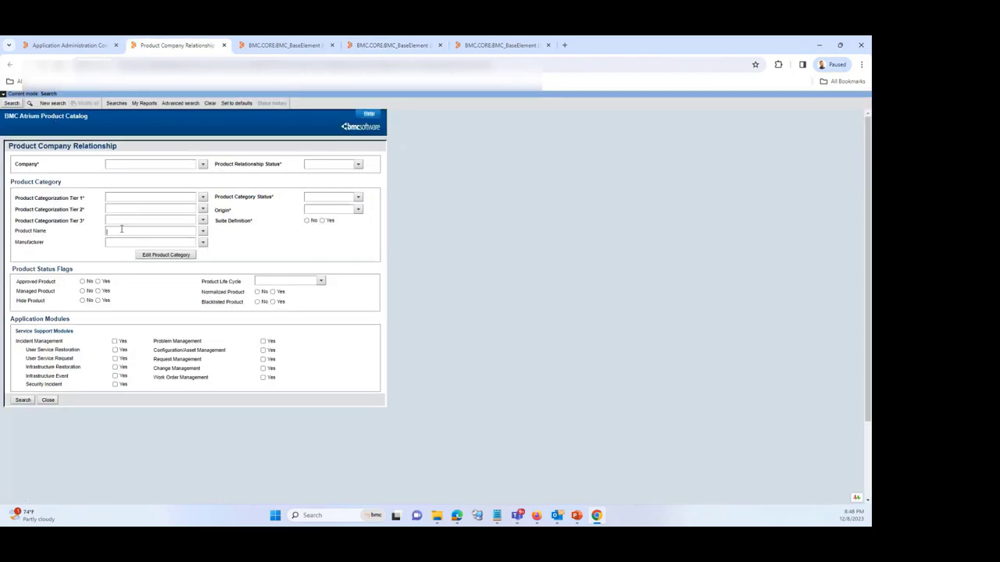
Search the product catalog for product names matching %Latitude%.
{"action": "left_click", "coordinate": [121, 229]}
{"action": "type", "text": "%%"}
{"action": "key", "text": "Left"}
{"action": "key", "text": "ctrl+v"}
{"action": "left_click", "coordinate": [11, 103]}
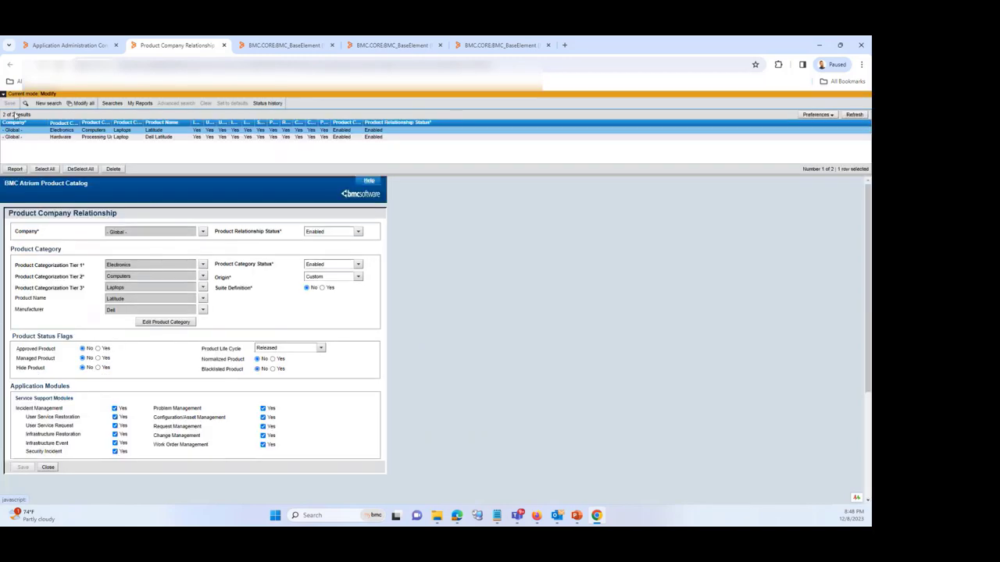
Review the Dell Latitude entry's product name and manufacturer, then return to the ADDM record.
{"action": "left_click", "coordinate": [97, 138]}
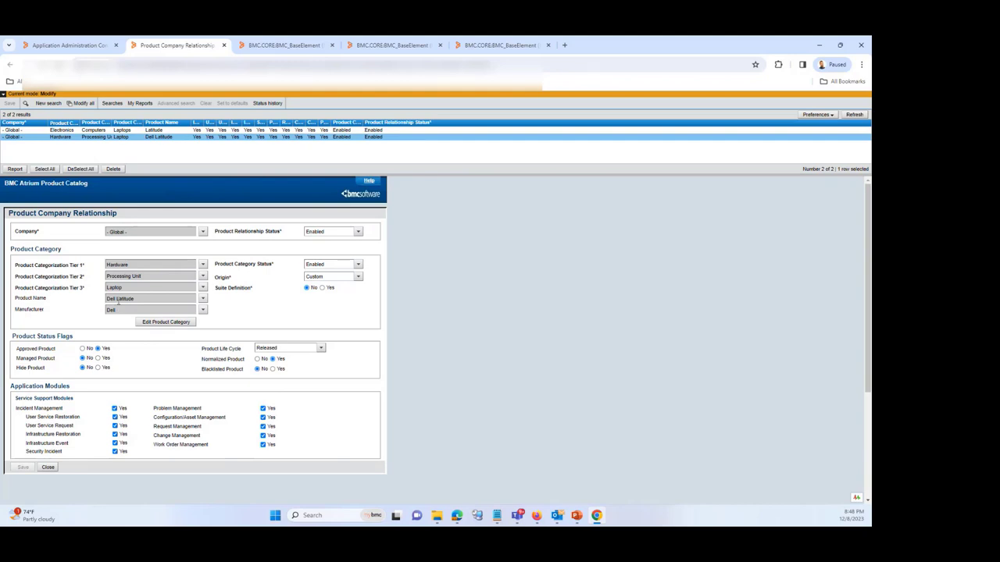
{"action": "left_click_drag", "start_coordinate": [136, 298], "coordinate": [73, 299]}
{"action": "left_click_drag", "start_coordinate": [129, 312], "coordinate": [82, 312]}
{"action": "left_click", "coordinate": [386, 48]}
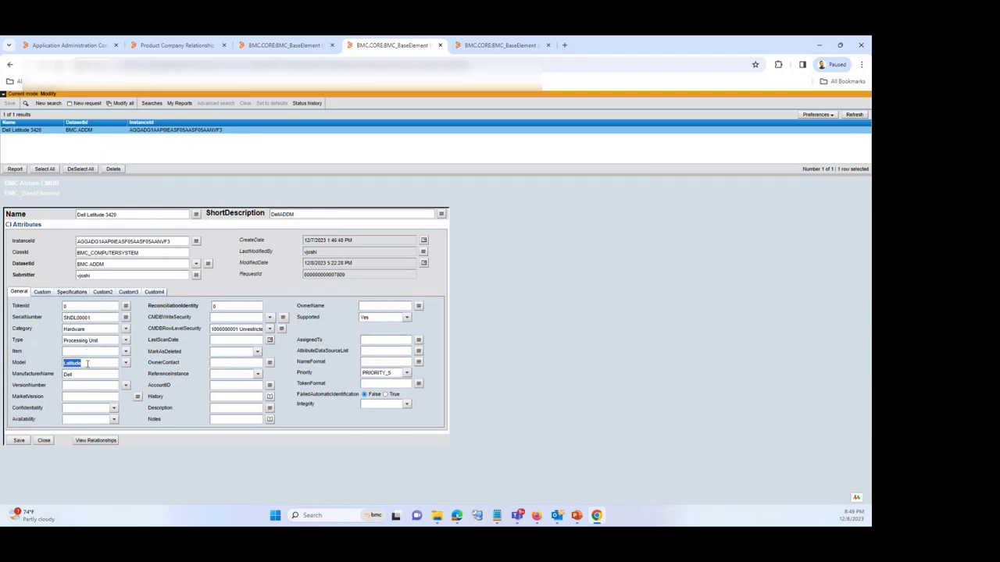
Switch to the tab holding the SCCM Dell Latitude 3420 record.
{"action": "left_click", "coordinate": [493, 50]}
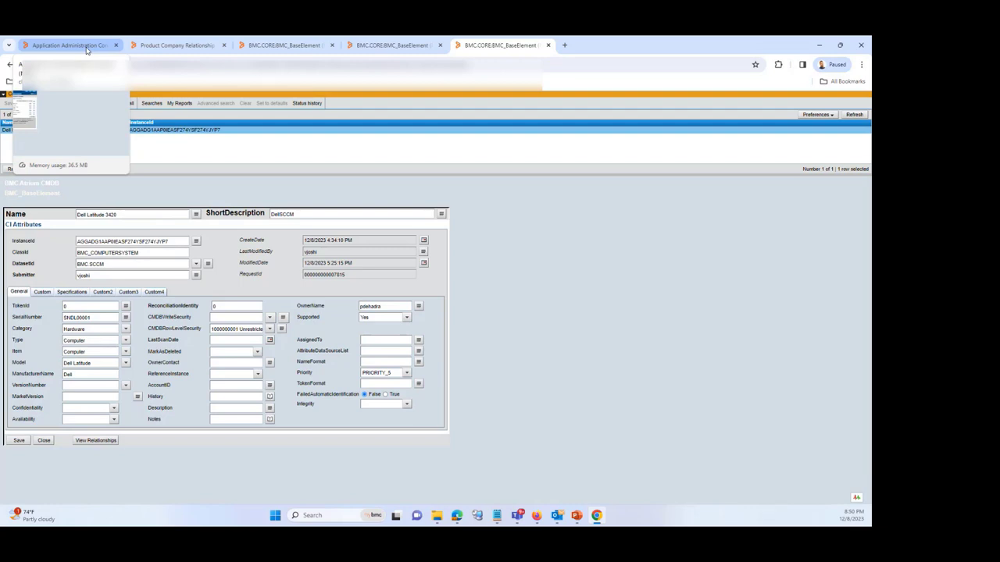
Duplicate the Application Administration Console tab and load the AR System Mid Tier object list address.
{"action": "left_click", "coordinate": [63, 46]}
{"action": "right_click", "coordinate": [56, 47]}
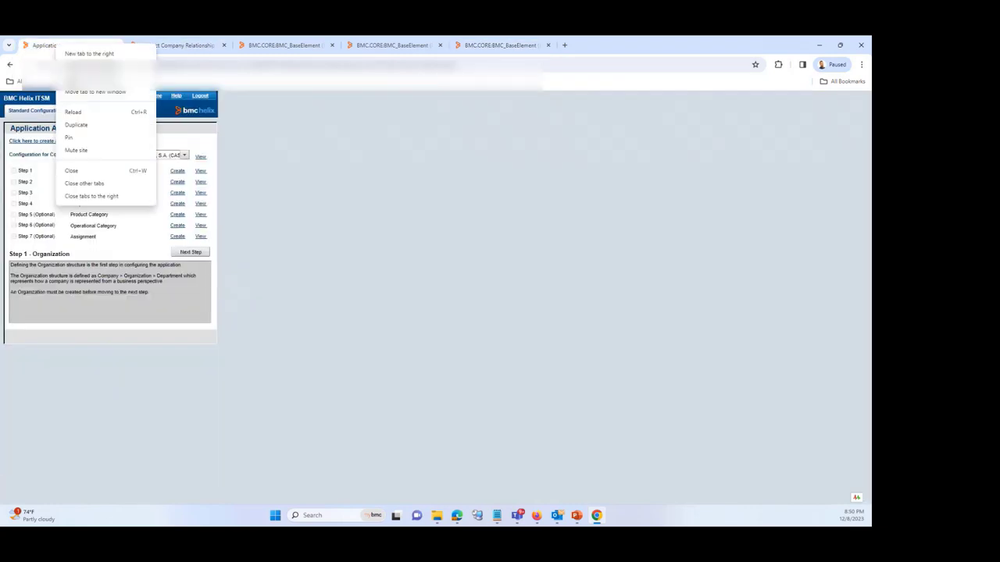
{"action": "left_click", "coordinate": [88, 125]}
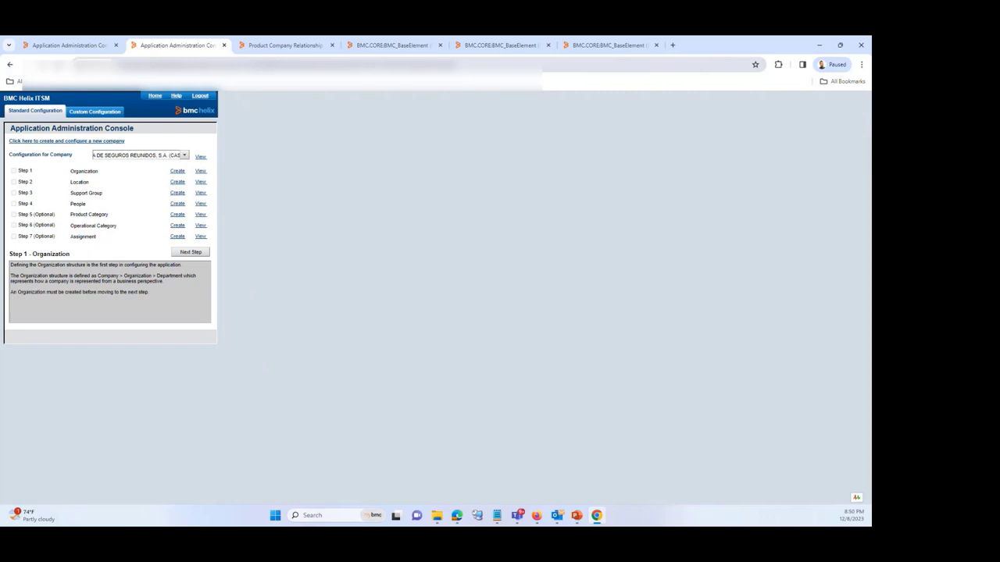
{"action": "left_click", "coordinate": [603, 66]}
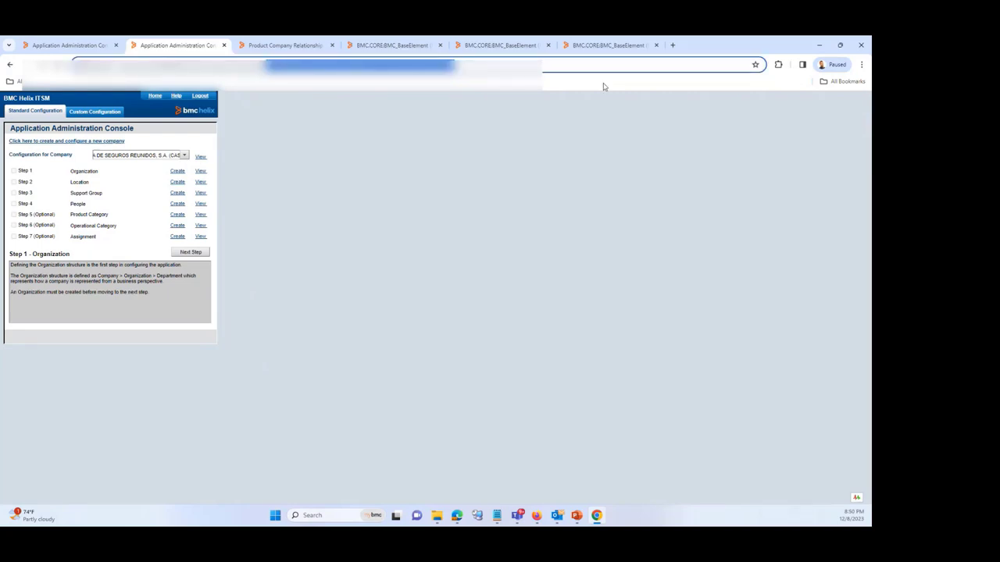
{"action": "key", "text": "ctrl+v"}
{"action": "key", "text": "Return"}
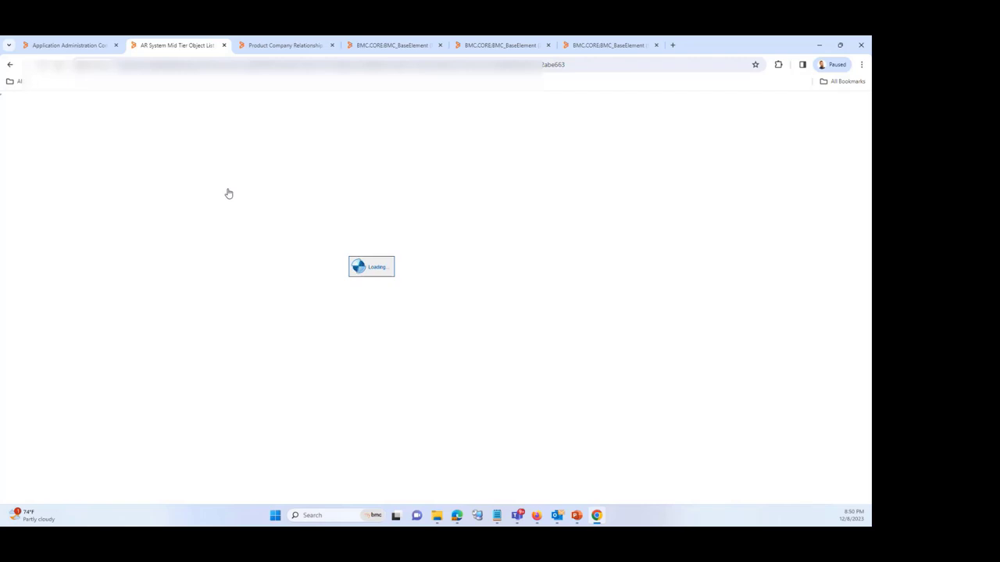
Find forms matching 'product' and open Normalization Product Name Alias.
{"action": "left_click", "coordinate": [280, 130]}
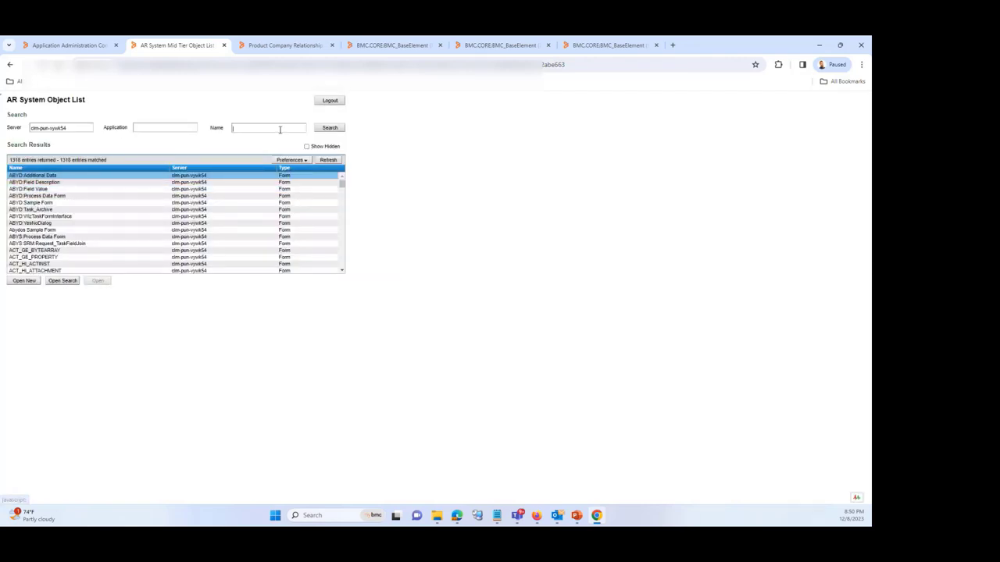
{"action": "type", "text": "d"}
{"action": "type", "text": "prou"}
{"action": "type", "text": "uct"}
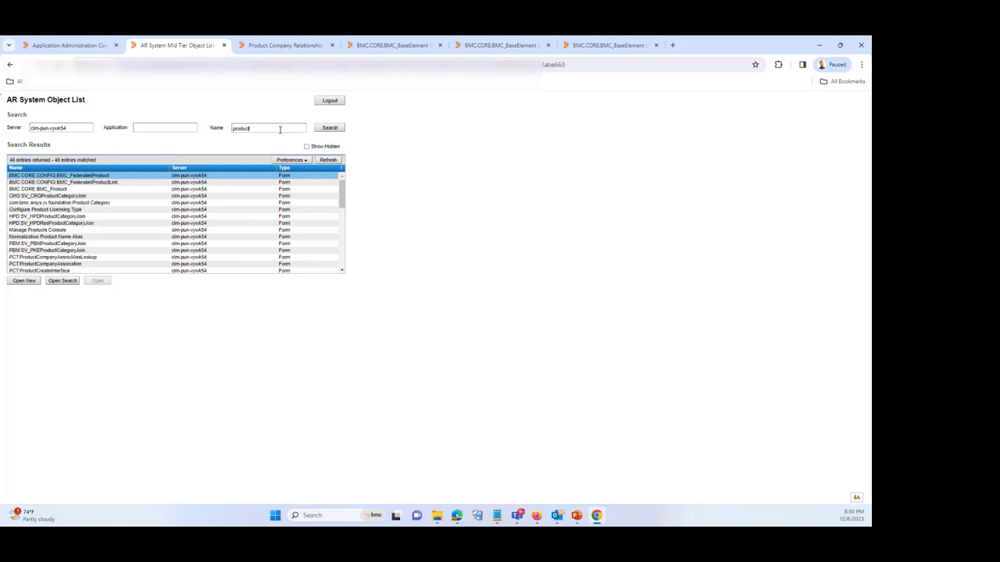
{"action": "double_click", "coordinate": [82, 240]}
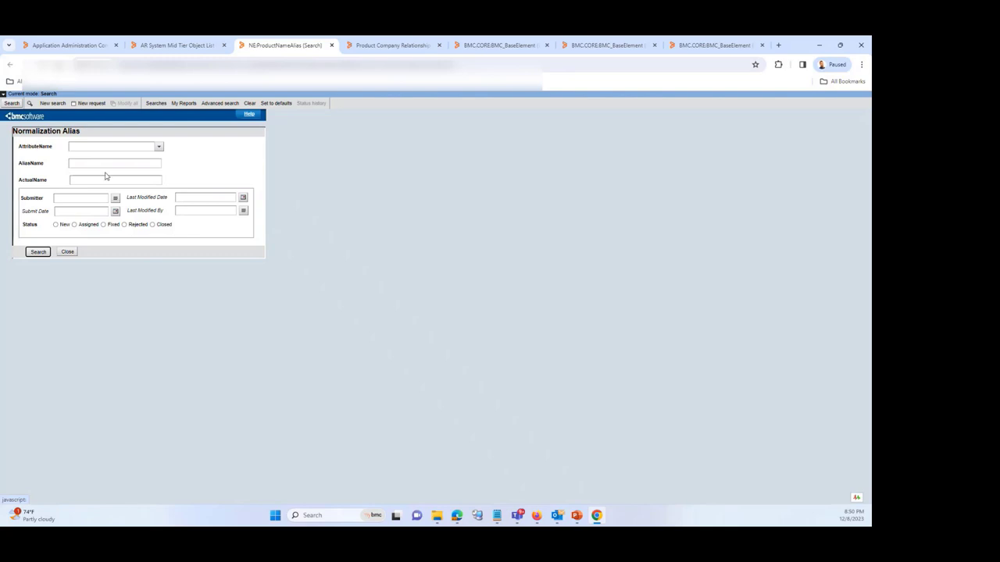
Set AttributeName to ModelName, then check the ADDM record's ManufacturerName value.
{"action": "left_click", "coordinate": [159, 147]}
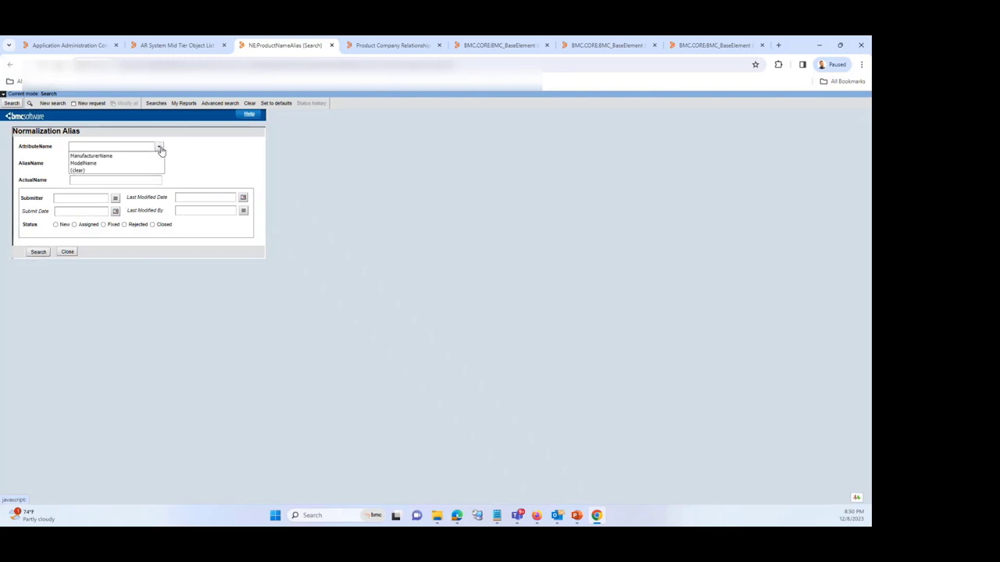
{"action": "left_click", "coordinate": [90, 161]}
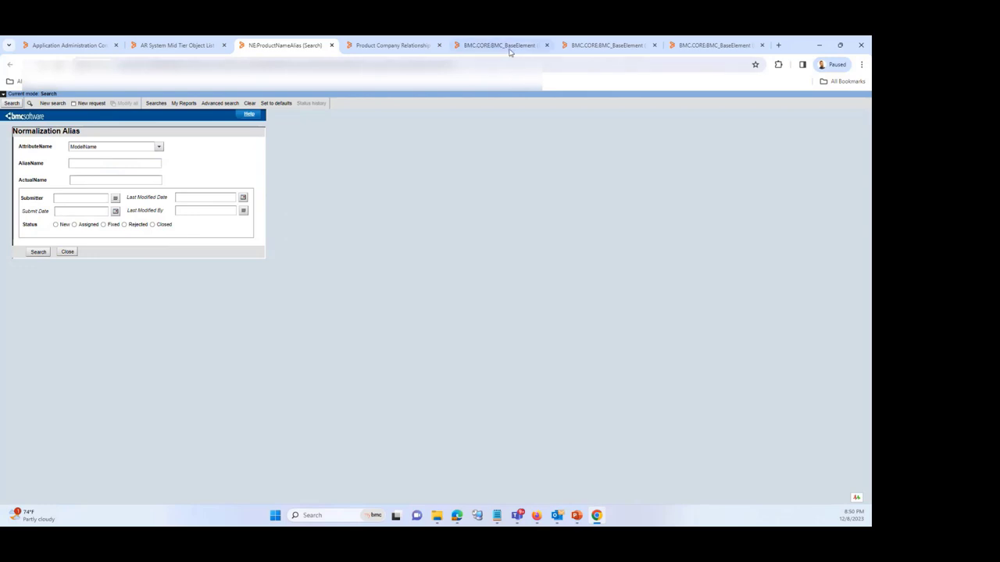
{"action": "left_click", "coordinate": [591, 52]}
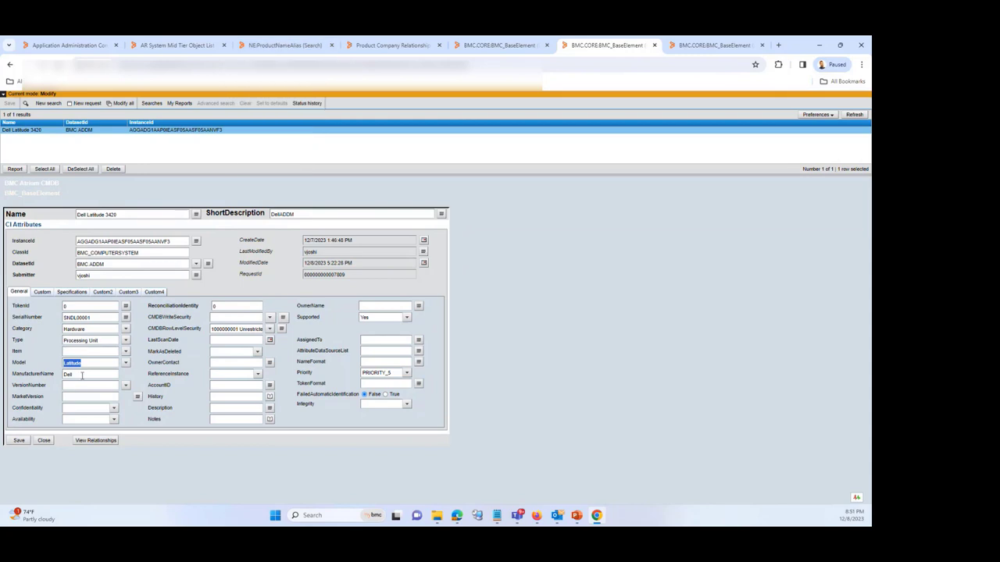
{"action": "key", "text": "Tab"}
Enter alias Latitude with actual name Dell Latitude, then try ManufacturerName alias 'Dell Inc'.
{"action": "left_click", "coordinate": [278, 46]}
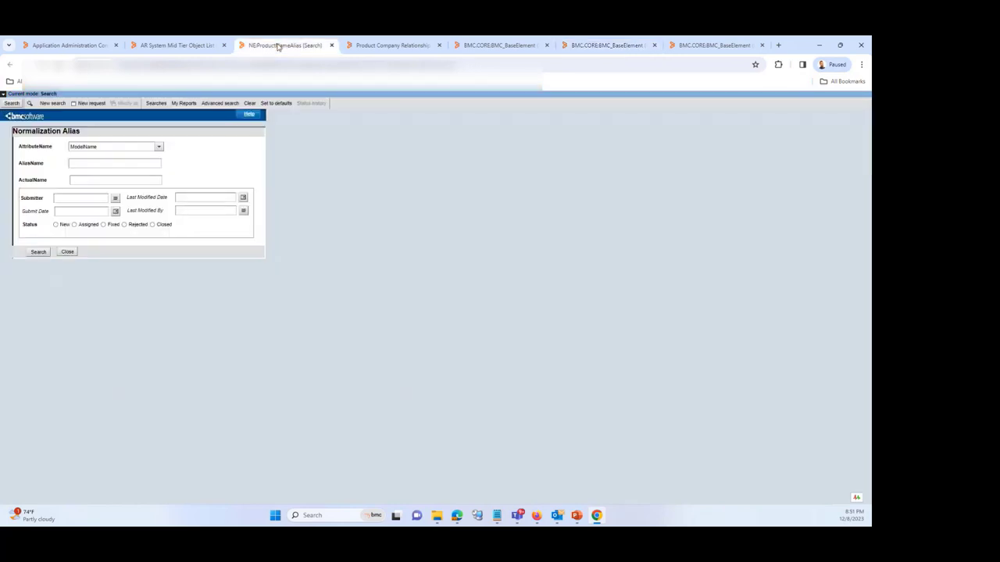
{"action": "left_click", "coordinate": [94, 162]}
{"action": "type", "text": "Latitude"}
{"action": "left_click", "coordinate": [92, 181]}
{"action": "type", "text": "Dell Latitude"}
{"action": "left_click", "coordinate": [159, 147]}
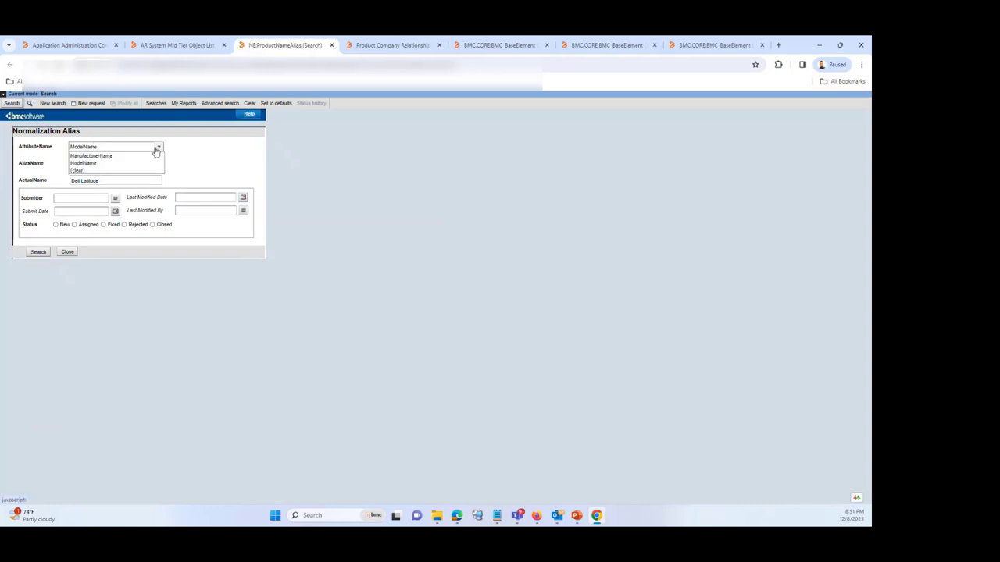
{"action": "left_click", "coordinate": [125, 156]}
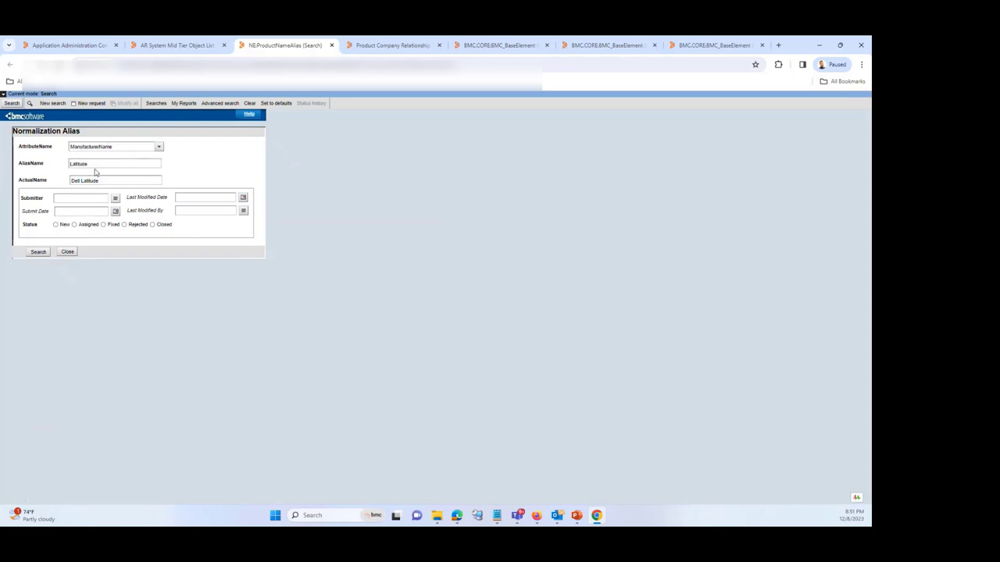
{"action": "left_click_drag", "start_coordinate": [97, 163], "coordinate": [21, 155]}
{"action": "type", "text": "Dell Inc"}
{"action": "key", "text": "BackSpace"}
{"action": "key", "text": "BackSpace"}
{"action": "key", "text": "BackSpace"}
{"action": "key", "text": "BackSpace"}
{"action": "key", "text": "BackSpace"}
Search ModelName aliases, review the Latitude alias record, and clear the form.
{"action": "left_click", "coordinate": [52, 103]}
{"action": "left_click", "coordinate": [158, 146]}
{"action": "left_click", "coordinate": [100, 164]}
{"action": "left_click", "coordinate": [11, 103]}
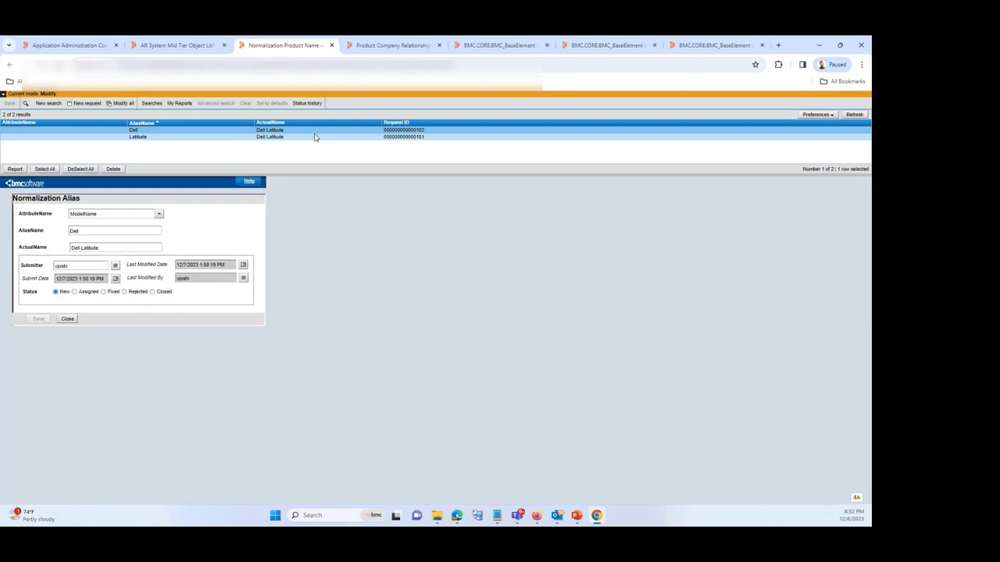
{"action": "left_click", "coordinate": [170, 138]}
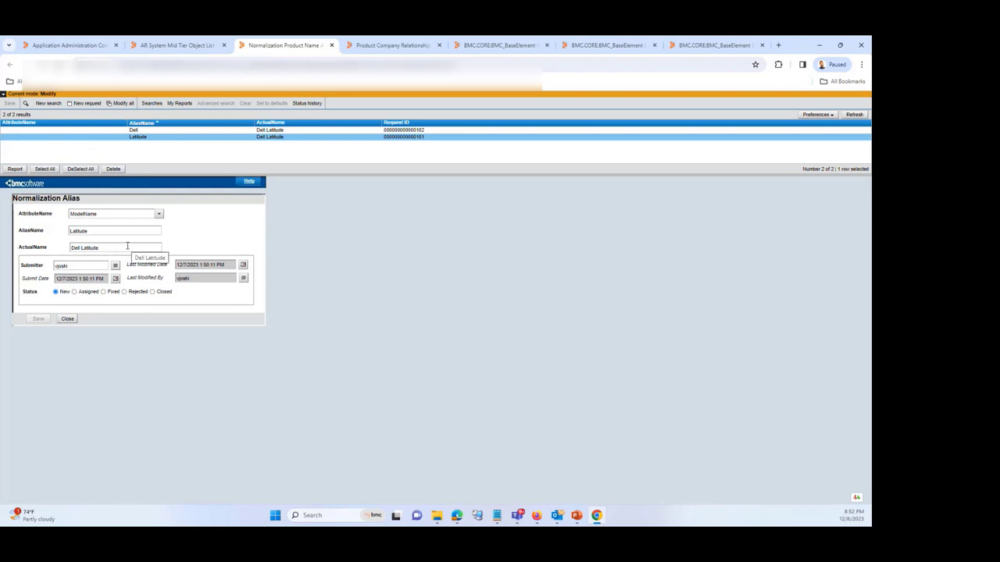
{"action": "left_click", "coordinate": [48, 103]}
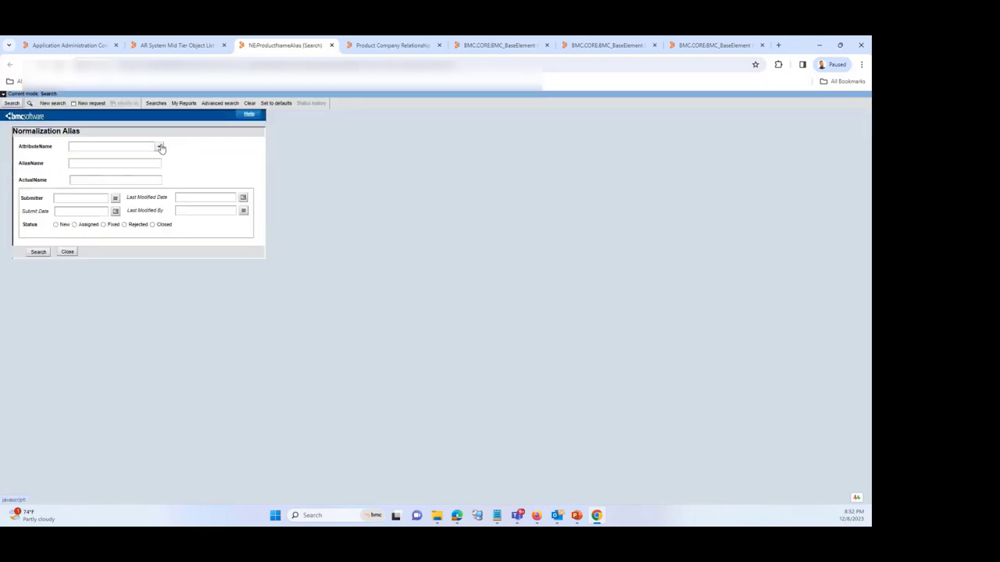
Search ManufacturerName aliases, confirming Dell Inc and Dell Incorporated map to Dell.
{"action": "left_click", "coordinate": [144, 147]}
{"action": "left_click", "coordinate": [101, 156]}
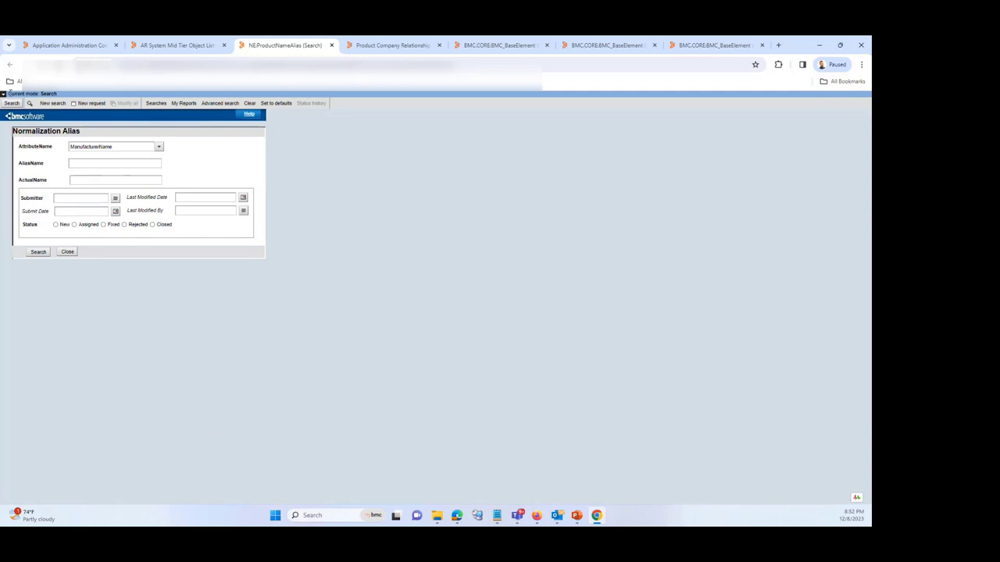
{"action": "left_click", "coordinate": [11, 103]}
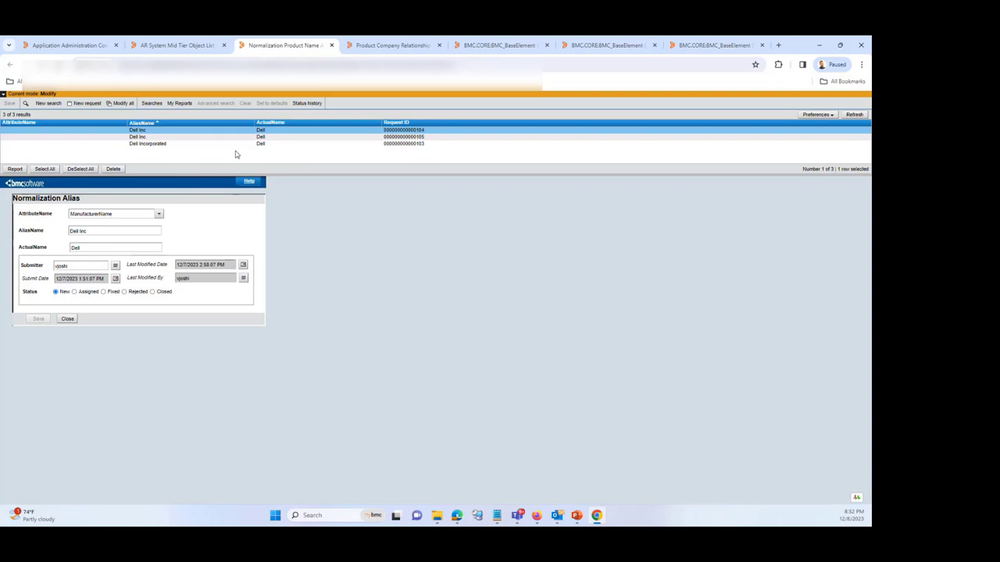
{"action": "left_click", "coordinate": [595, 45]}
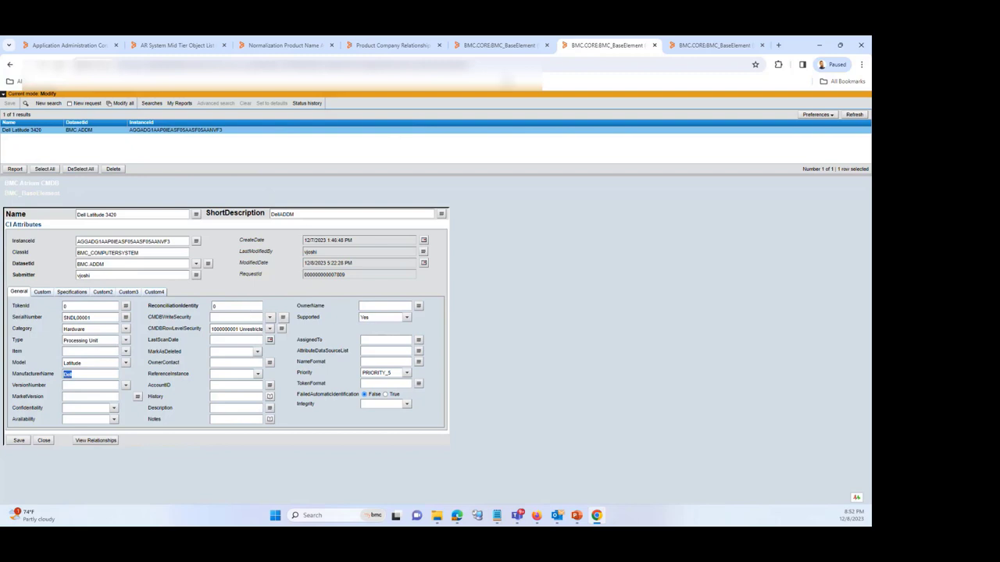
Recheck the SCCM Dell Latitude 3420 CI record, then open a new blank Chrome tab.
{"action": "left_click", "coordinate": [703, 45]}
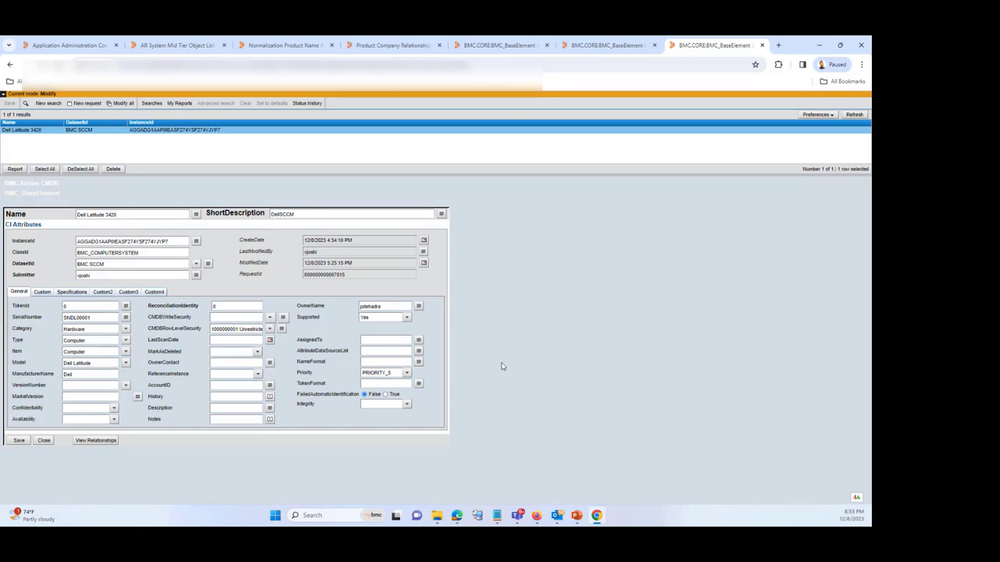
{"action": "left_click", "coordinate": [780, 46]}
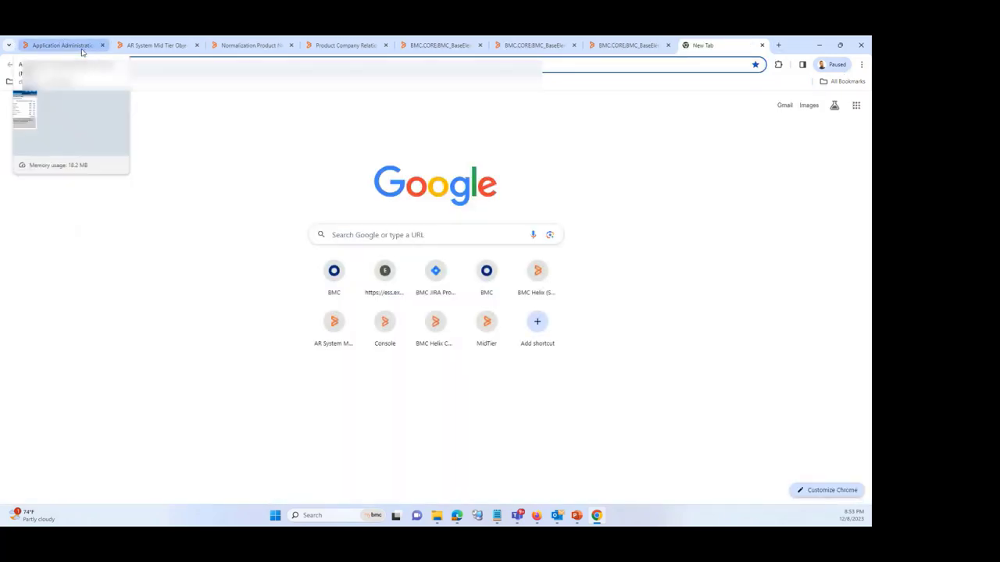
Open the Demo-CMDB bookmark and sign in with the user's name and password.
{"action": "left_click", "coordinate": [860, 64]}
{"action": "left_click", "coordinate": [844, 81]}
{"action": "left_click", "coordinate": [844, 82]}
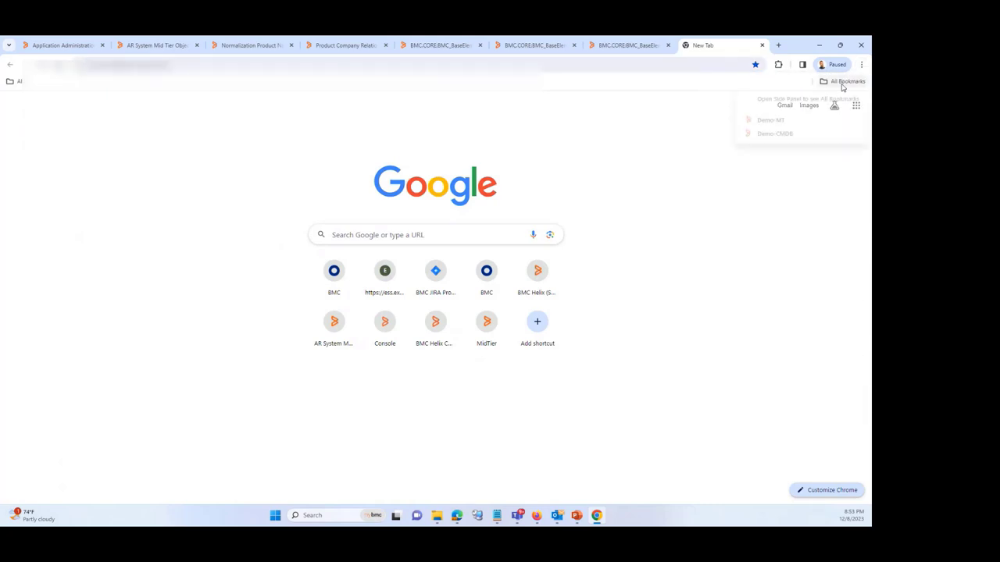
{"action": "left_click", "coordinate": [788, 129]}
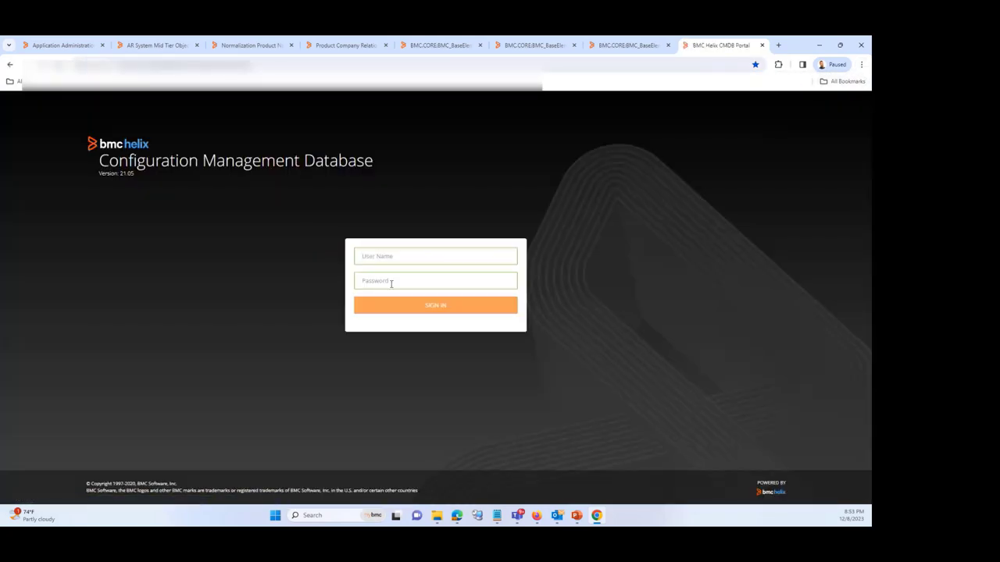
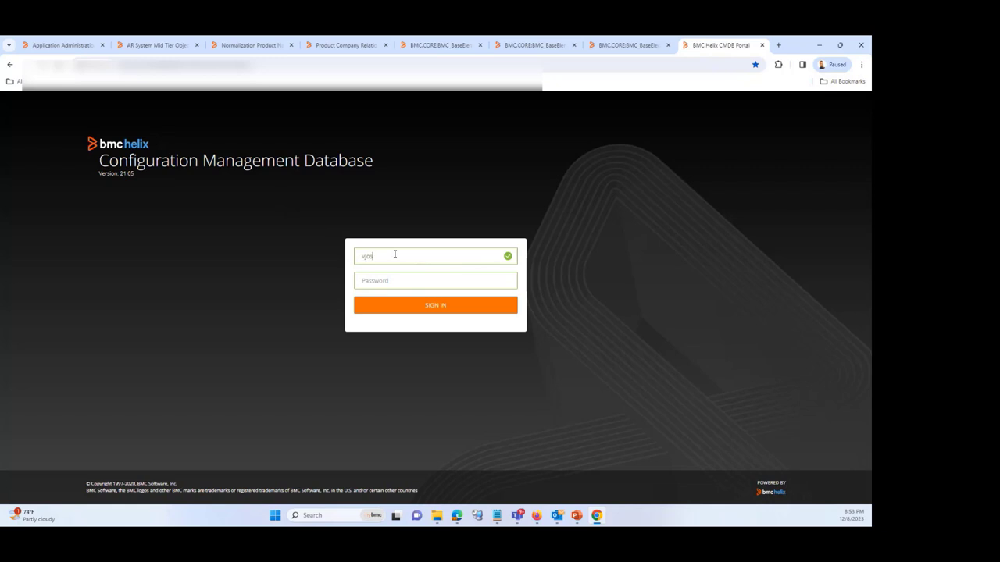
{"action": "key", "text": "Tab"}
{"action": "type", "text": "***"}
{"action": "key", "text": "Return"}
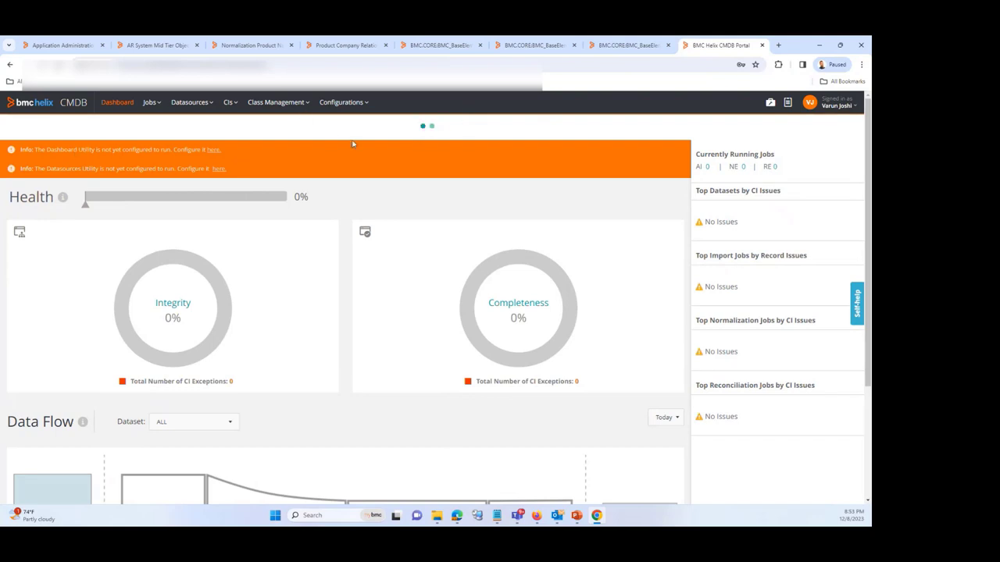
Go to Configurations > Manage Normalization Rules > Catalog Mapping.
{"action": "left_click", "coordinate": [342, 108]}
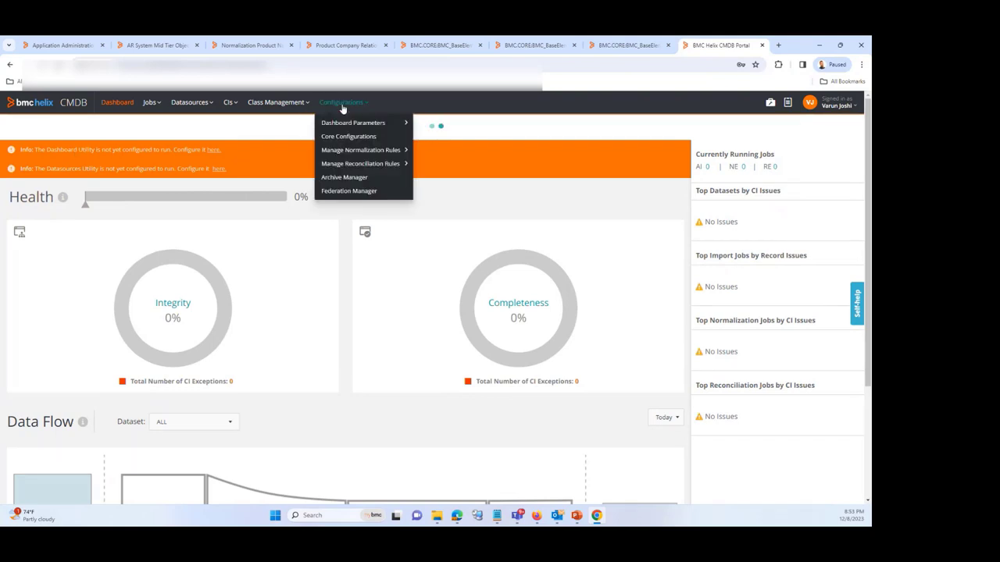
{"action": "mouse_move", "coordinate": [368, 150]}
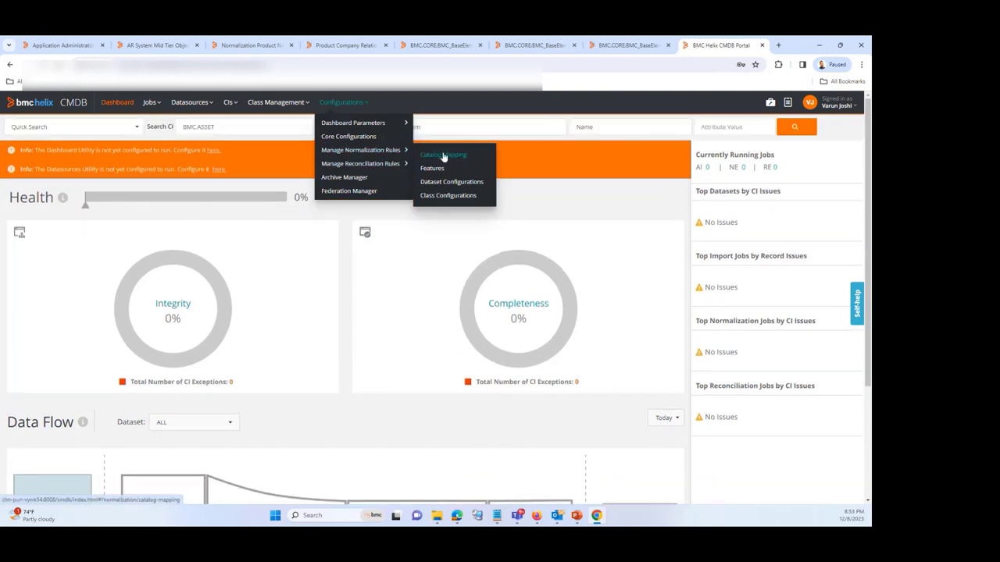
{"action": "left_click", "coordinate": [443, 156]}
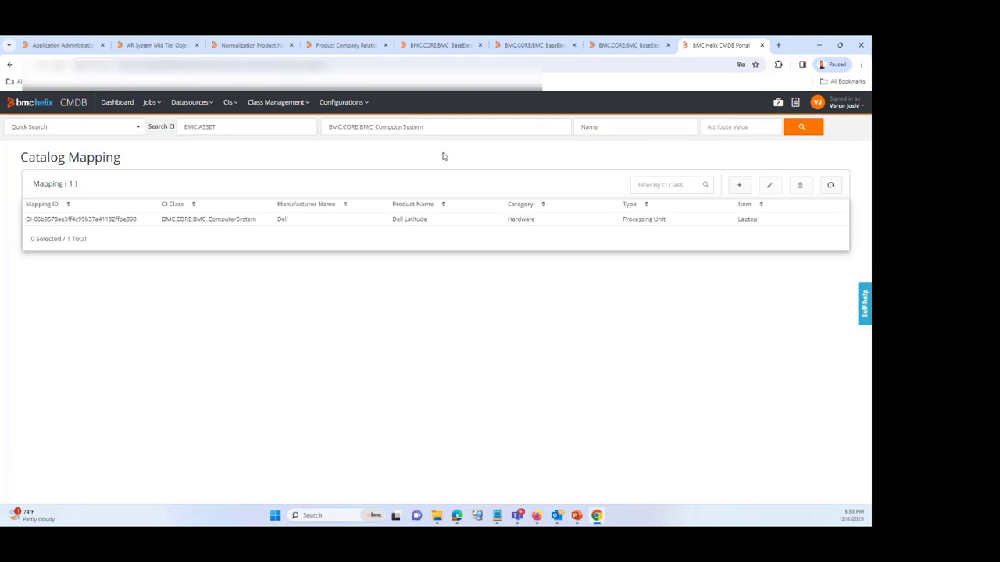
Start a new catalog mapping with CI Class BMC_ComputerSystem, after consulting the SCCM Dell Latitude record.
{"action": "left_click", "coordinate": [737, 186]}
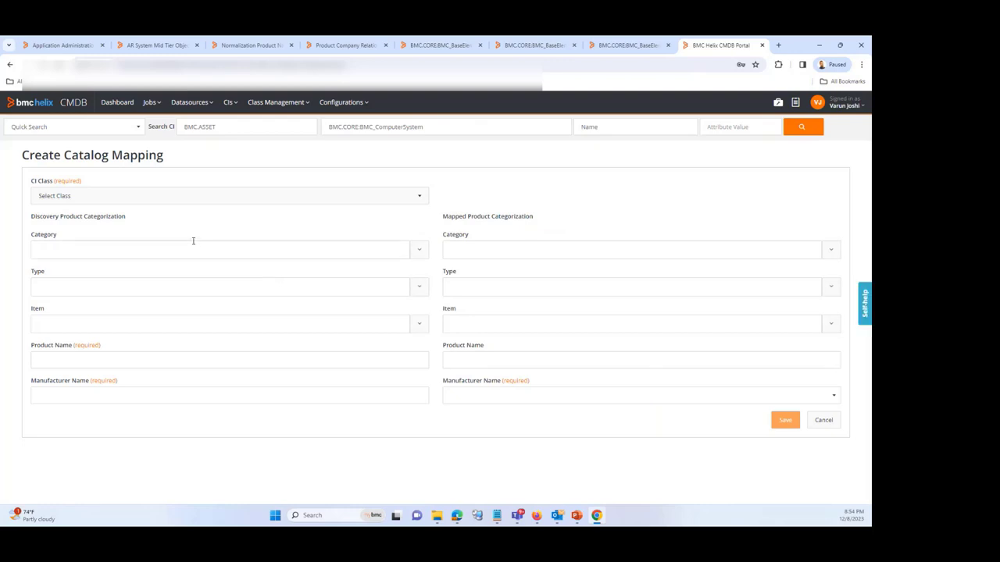
{"action": "left_click", "coordinate": [608, 45]}
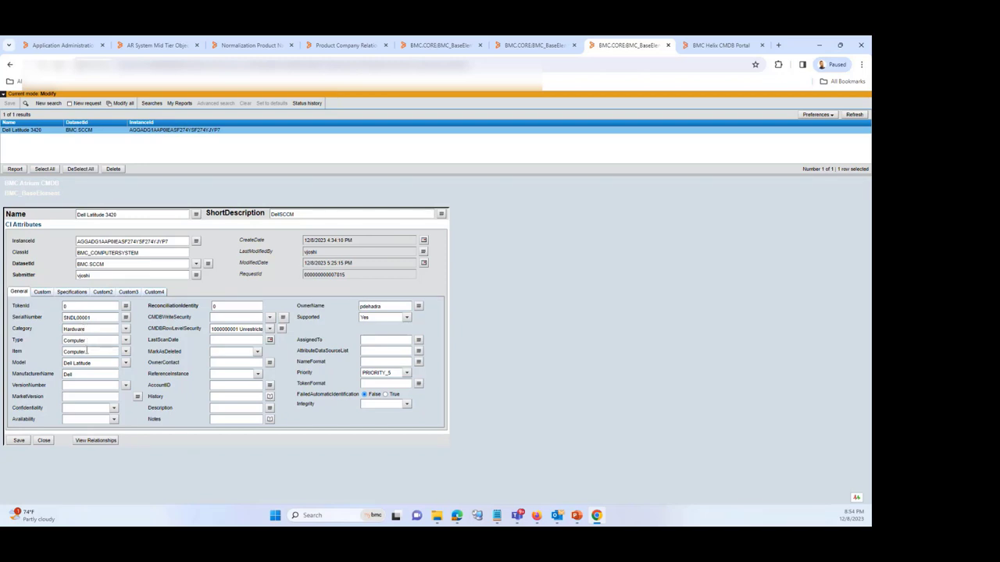
{"action": "left_click", "coordinate": [712, 45]}
{"action": "left_click", "coordinate": [102, 249]}
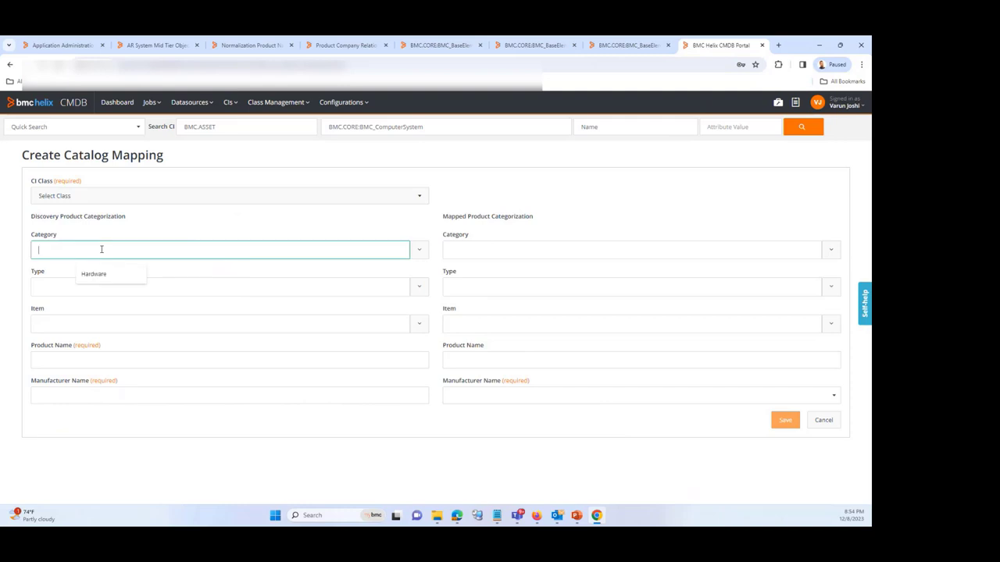
{"action": "left_click", "coordinate": [129, 196]}
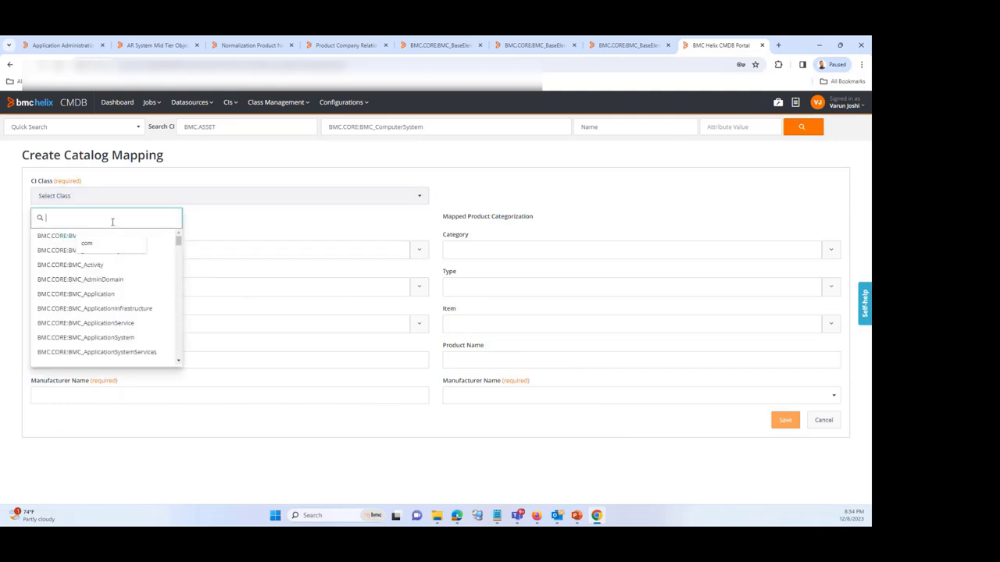
{"action": "type", "text": "computer"}
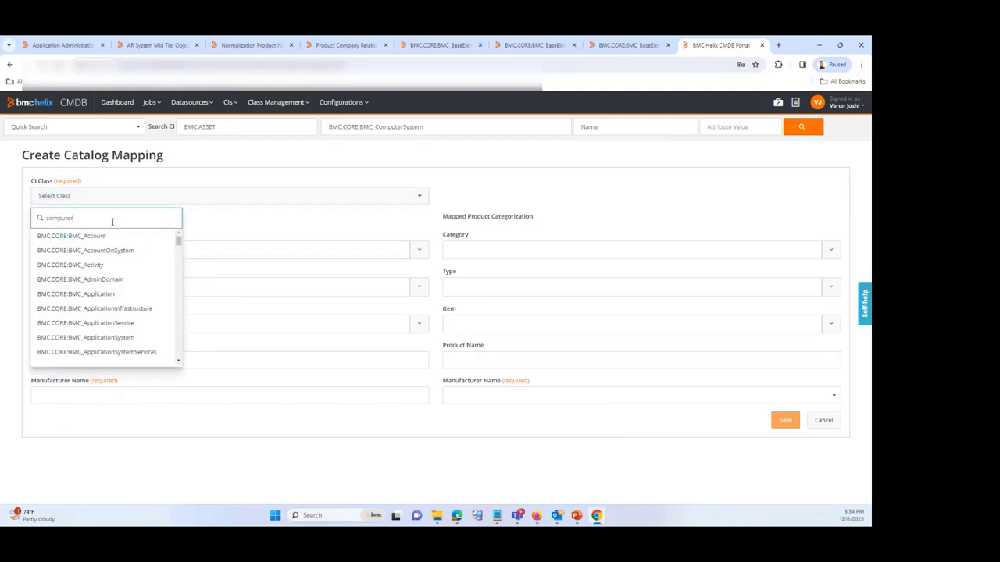
{"action": "left_click", "coordinate": [97, 236]}
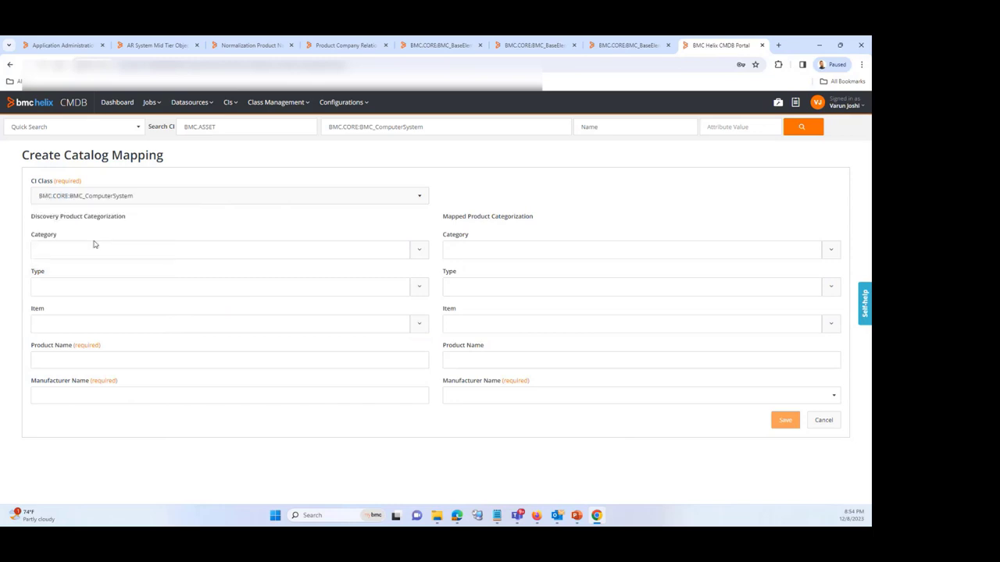
Set discovery values: Category Hardware, Type Computer, Item Computer, Product Dell Latitude, Manufacturer Dell.
{"action": "left_click", "coordinate": [78, 247]}
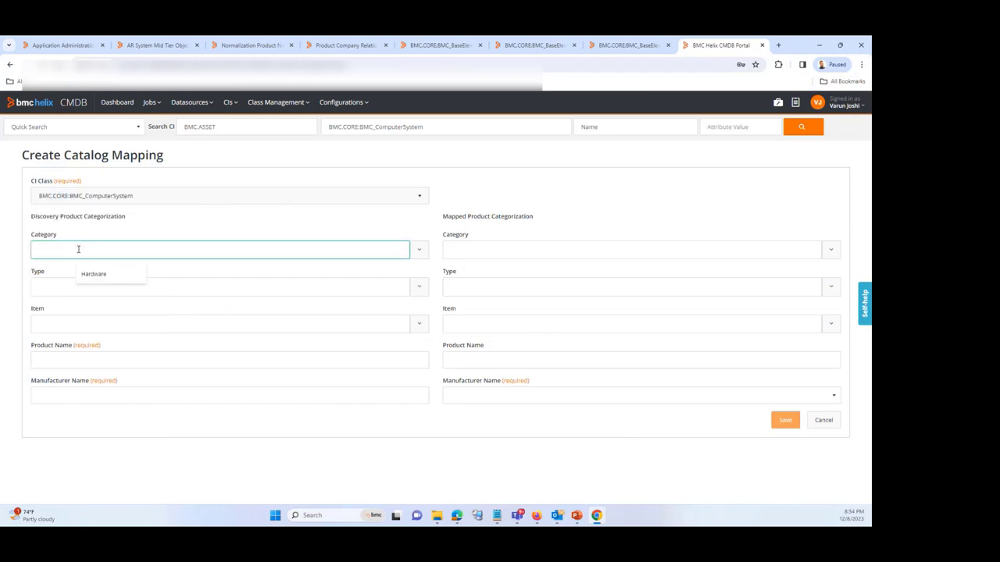
{"action": "left_click", "coordinate": [91, 274]}
{"action": "left_click", "coordinate": [71, 286]}
{"action": "left_click", "coordinate": [88, 311]}
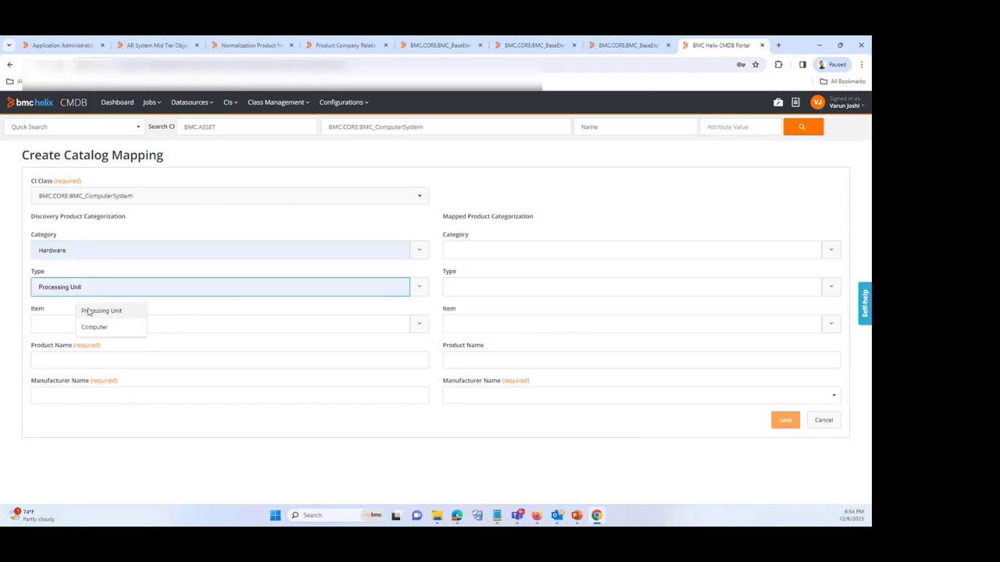
{"action": "left_click", "coordinate": [93, 327]}
{"action": "left_click", "coordinate": [90, 323]}
{"action": "left_click", "coordinate": [84, 364]}
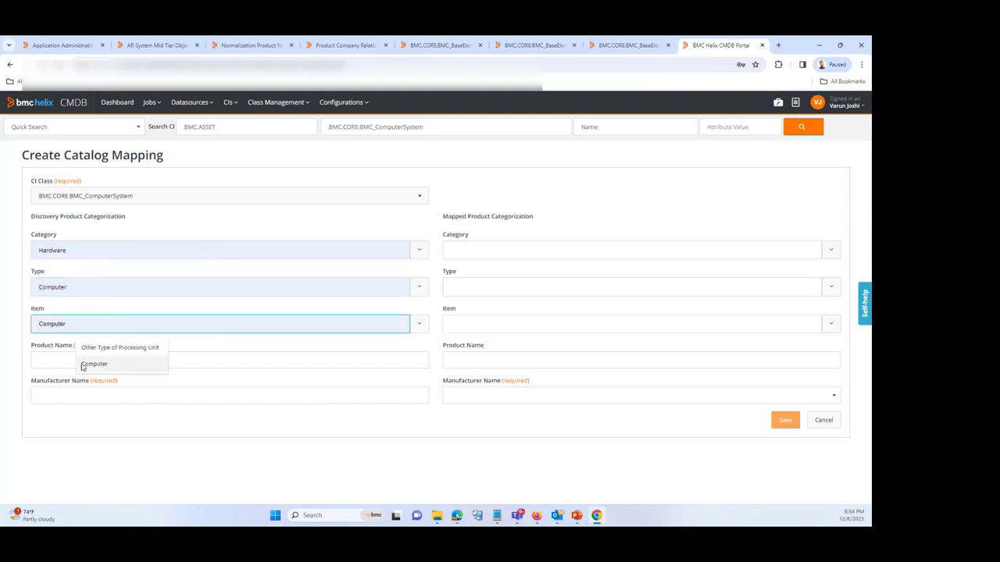
{"action": "left_click", "coordinate": [83, 361]}
{"action": "left_click", "coordinate": [104, 384]}
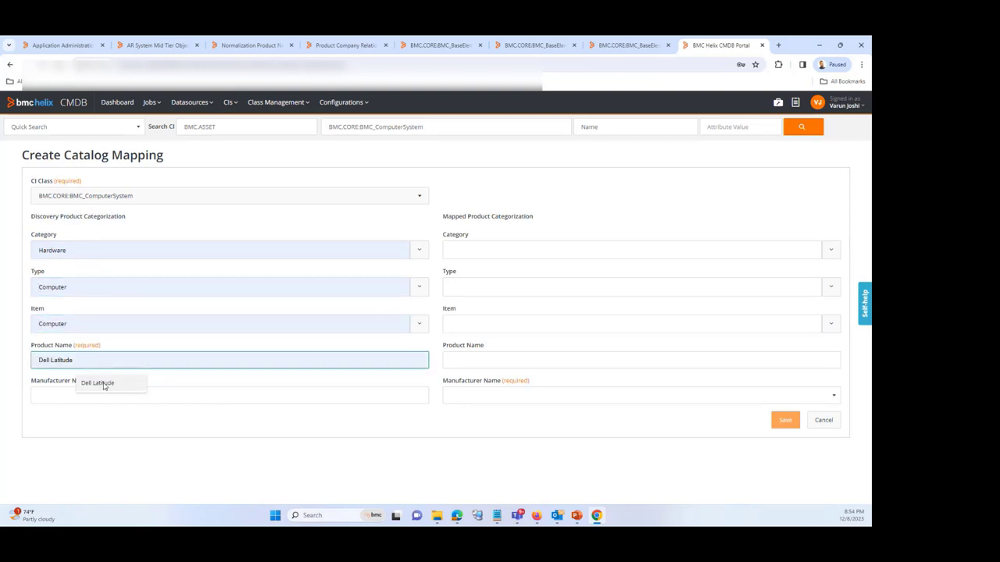
{"action": "left_click", "coordinate": [89, 394]}
{"action": "type", "text": "Dell"}
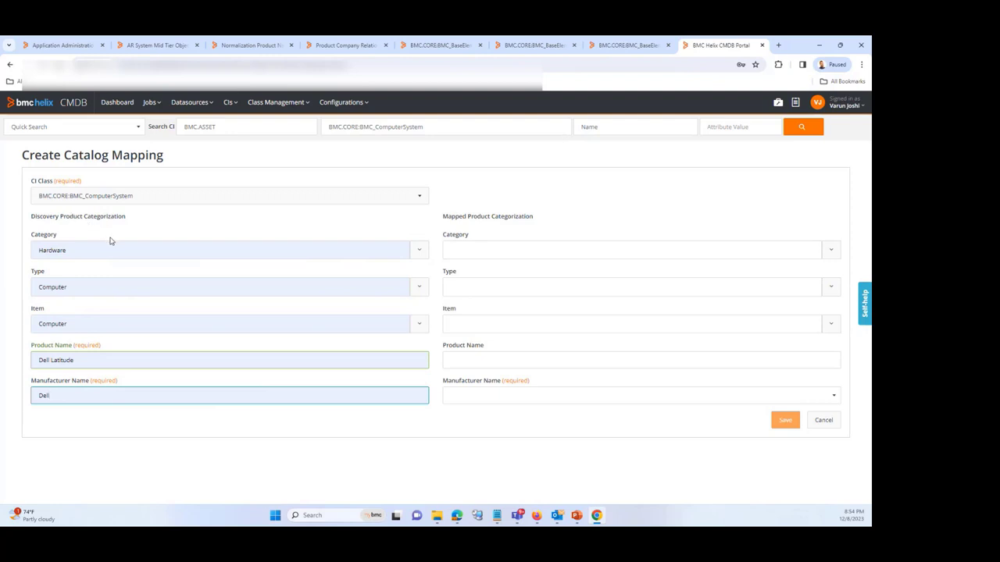
Set the mapped Category to Hardware, leaving the mapped Type unchosen.
{"action": "left_click", "coordinate": [474, 252]}
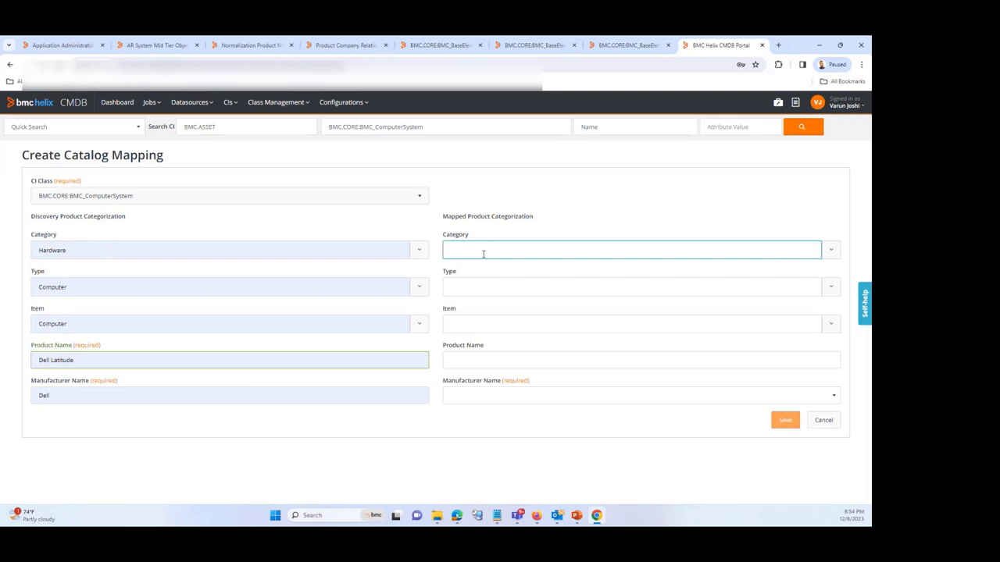
{"action": "left_click", "coordinate": [831, 249]}
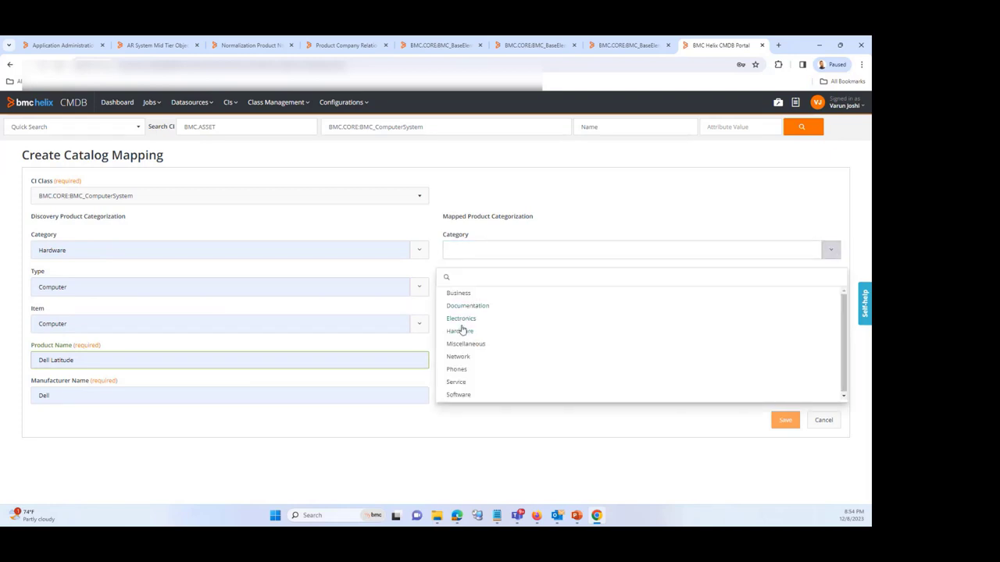
{"action": "left_click", "coordinate": [461, 333]}
{"action": "left_click", "coordinate": [831, 287]}
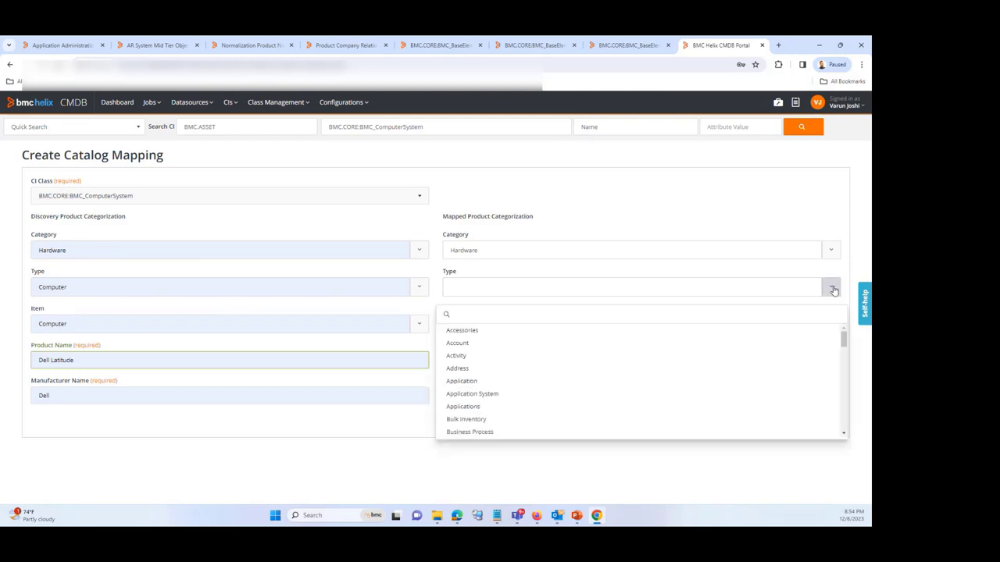
{"action": "left_click", "coordinate": [569, 269]}
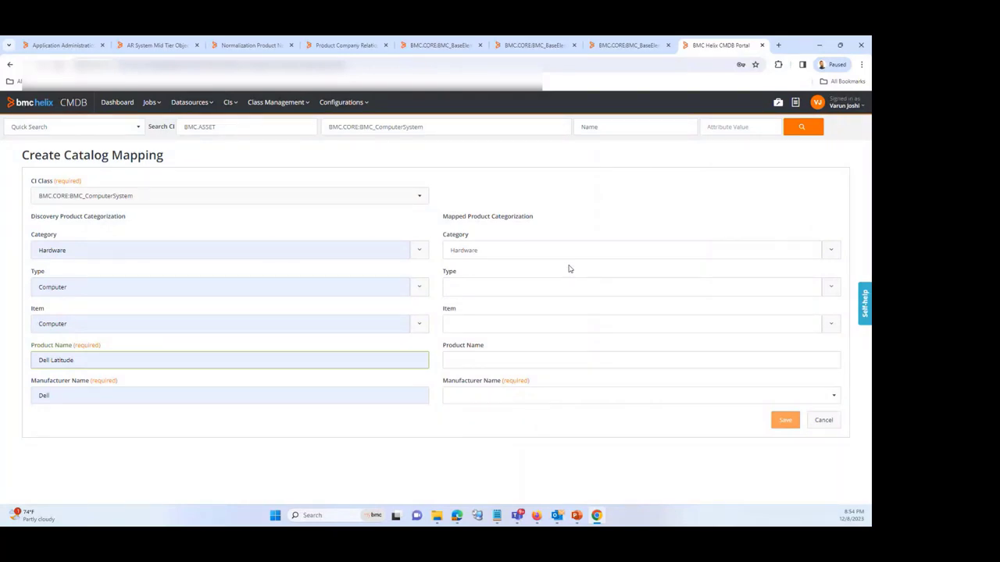
Discard the new mapping, then open the existing Dell Latitude mapping and close it unchanged.
{"action": "left_click", "coordinate": [821, 419]}
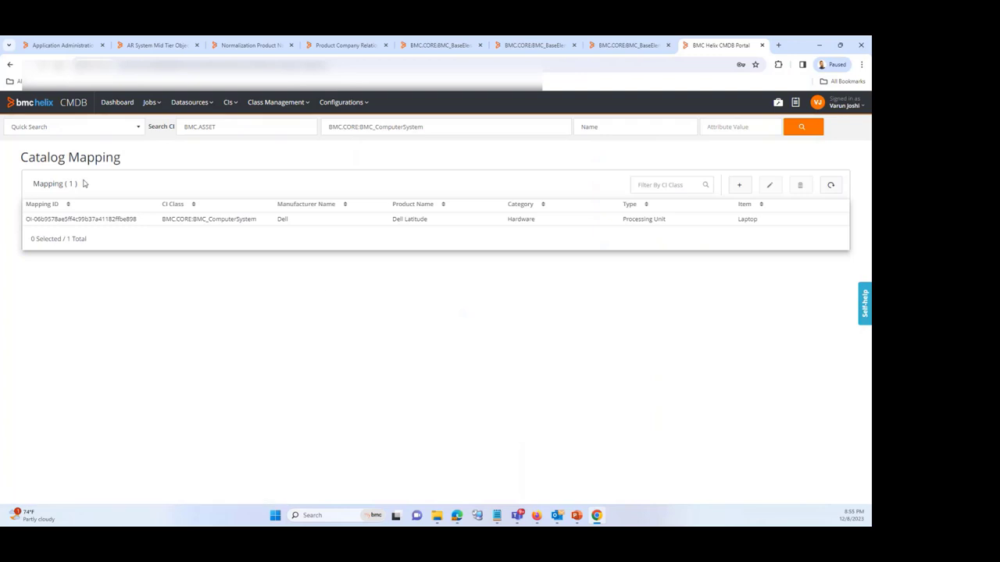
{"action": "left_click", "coordinate": [208, 219]}
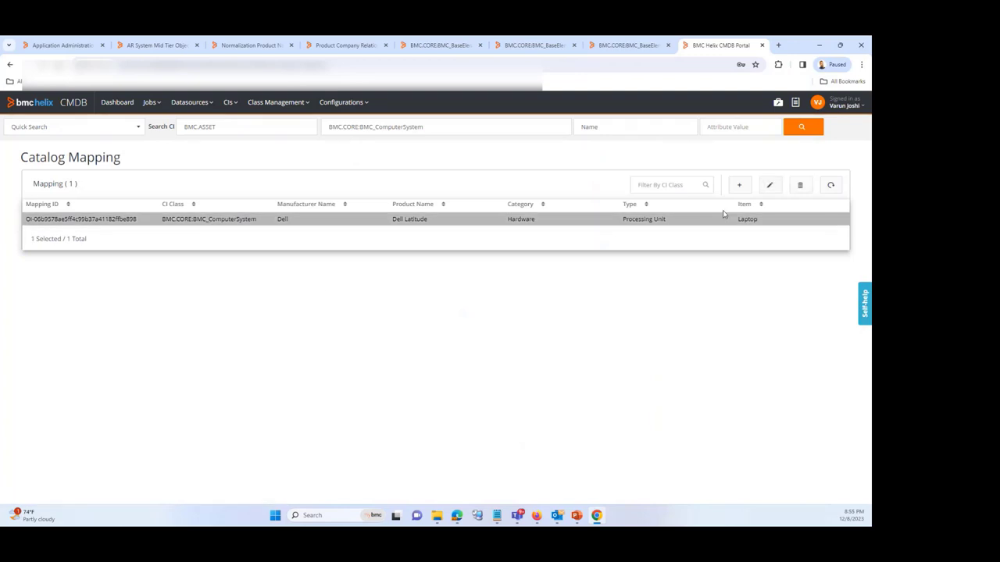
{"action": "left_click", "coordinate": [769, 186]}
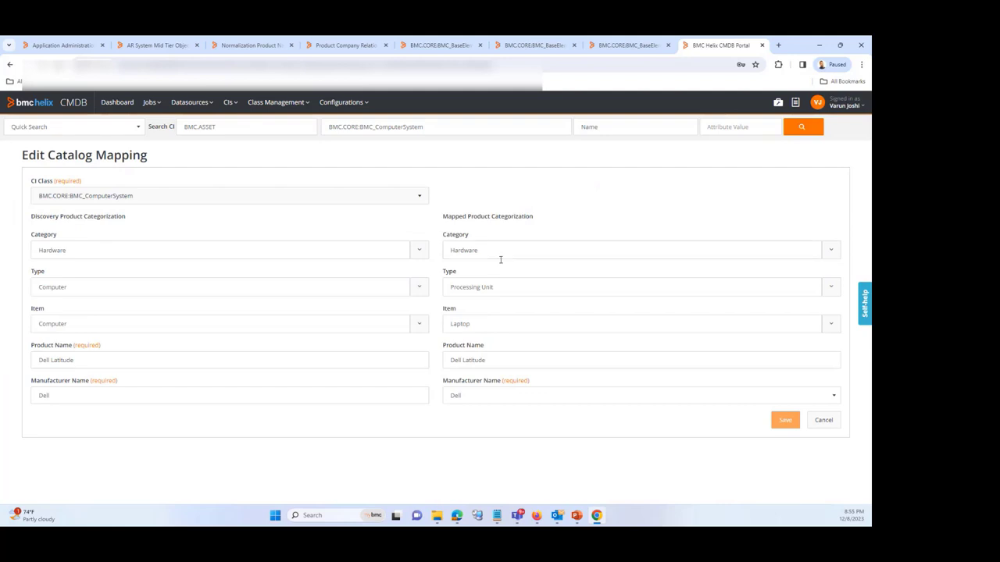
{"action": "left_click", "coordinate": [834, 423]}
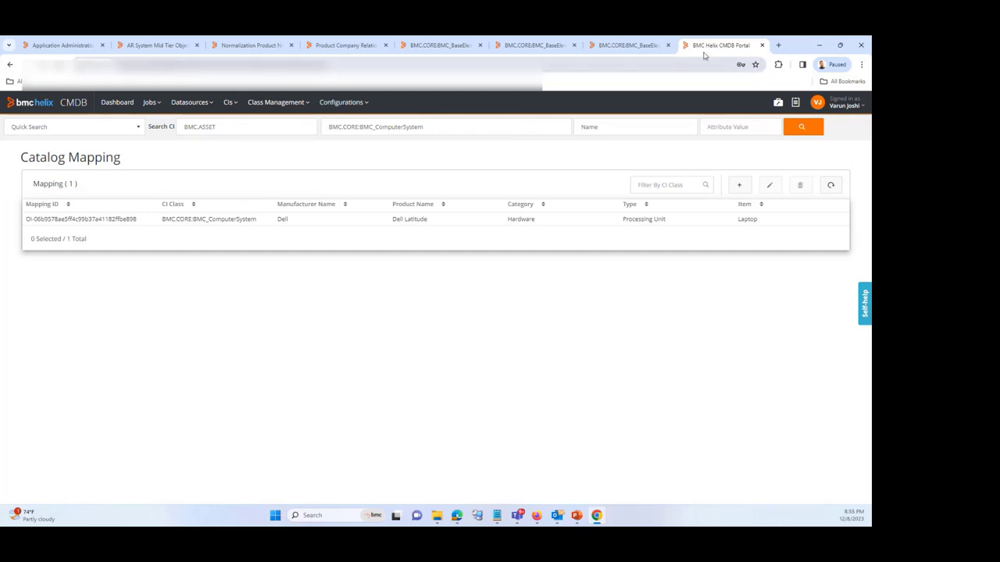
Duplicate the CMDB tab, move it before the other CMDB tab, and show Manage Normalization jobs.
{"action": "right_click", "coordinate": [711, 50]}
{"action": "left_click", "coordinate": [738, 130]}
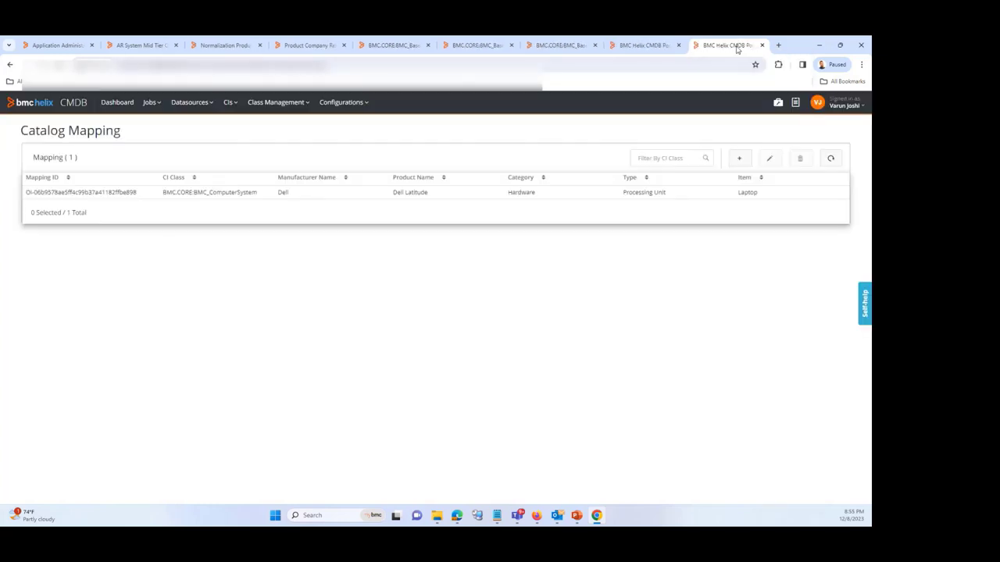
{"action": "left_click_drag", "start_coordinate": [687, 49], "coordinate": [649, 45]}
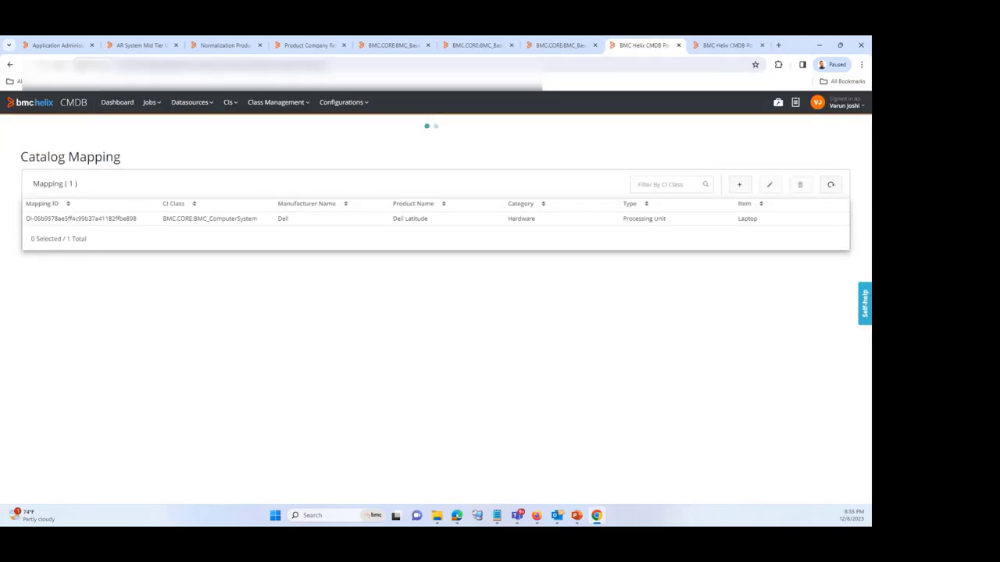
{"action": "left_click", "coordinate": [152, 123]}
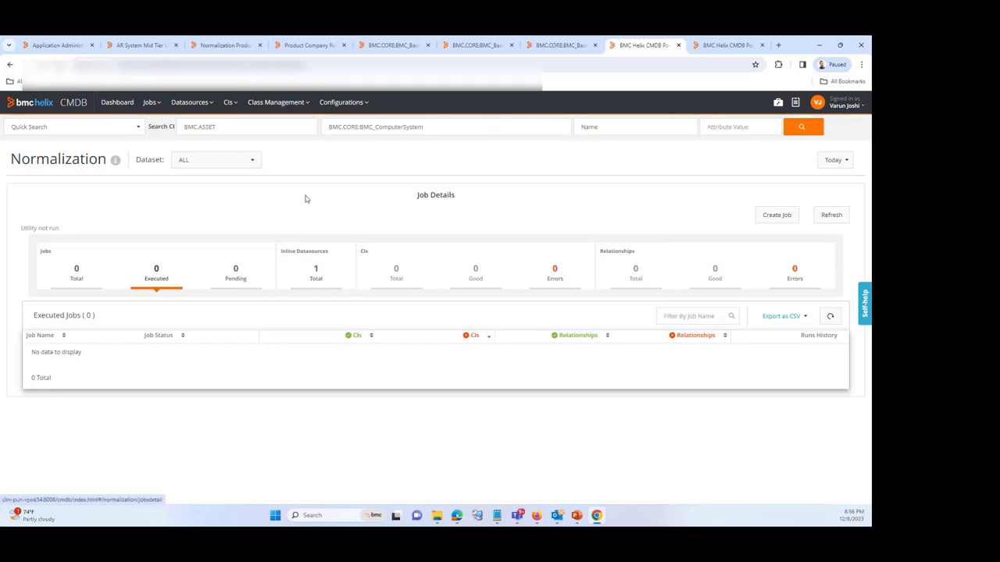
Start a blank normalization job and view the Dell Latitude 3420 CI record in the other tab.
{"action": "left_click", "coordinate": [775, 216]}
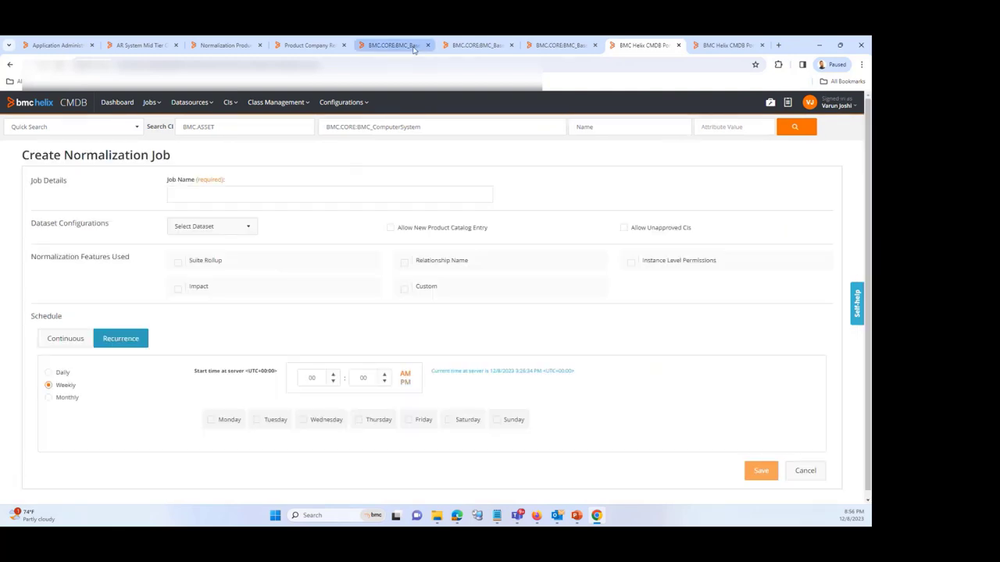
{"action": "left_click", "coordinate": [498, 45]}
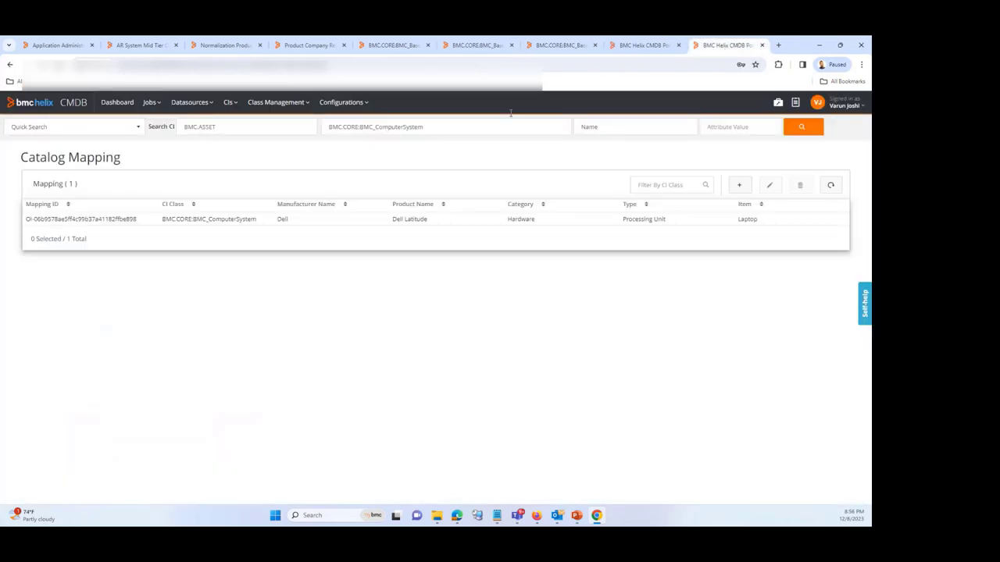
Name the normalization job 'ADDM Norm Job' and select the BMC.ADDM dataset.
{"action": "left_click", "coordinate": [645, 44]}
{"action": "left_click", "coordinate": [246, 197]}
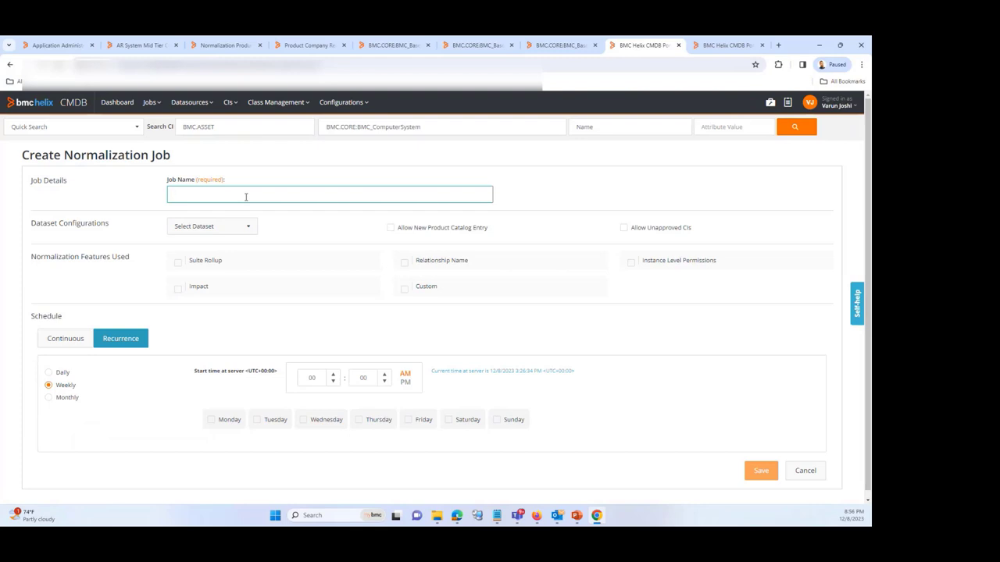
{"action": "type", "text": "ADDM Norm Job"}
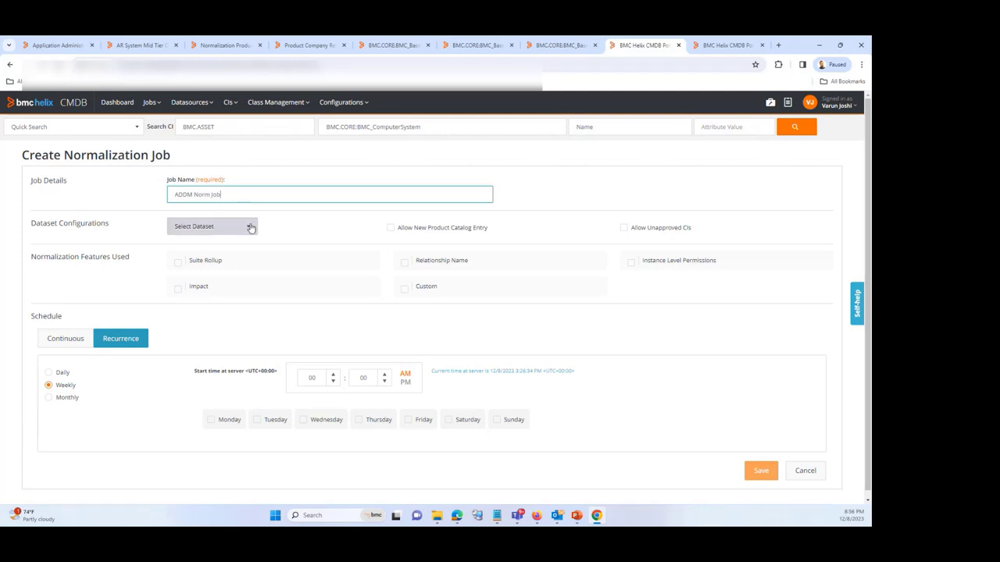
{"action": "left_click", "coordinate": [249, 227]}
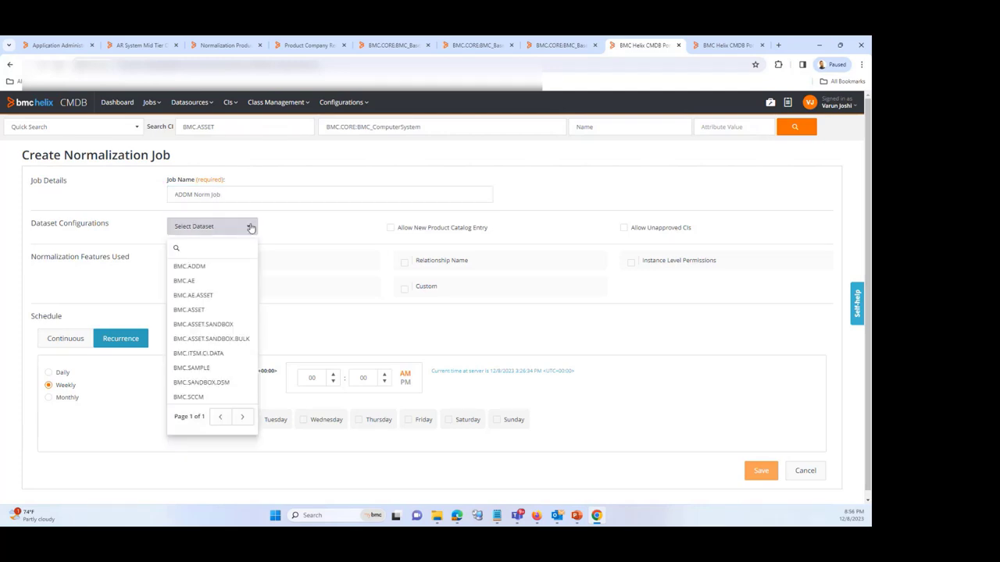
{"action": "left_click", "coordinate": [200, 268]}
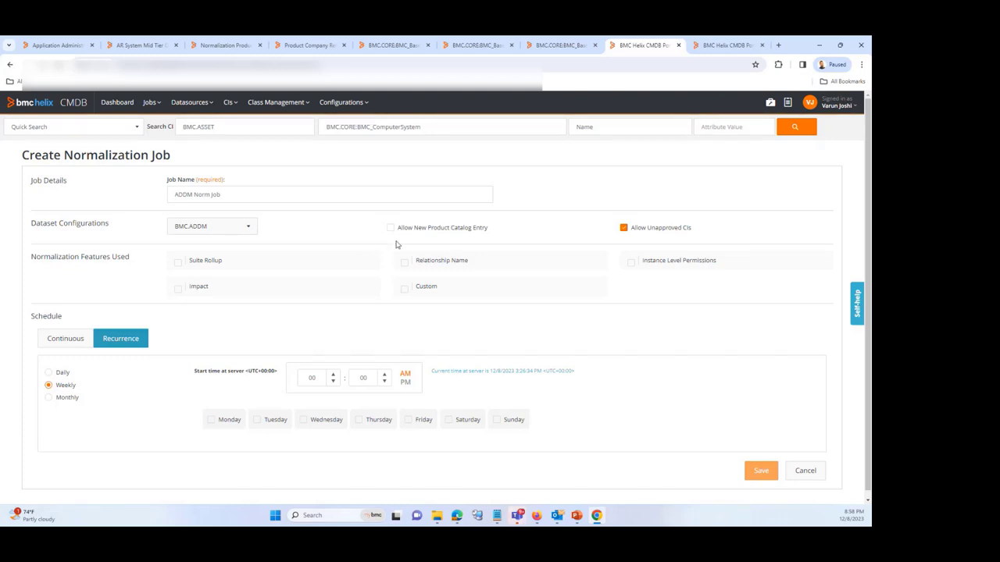
{"action": "mouse_move", "coordinate": [396, 235]}
On the Catalog Mapping tab, go to Configurations > Manage Normalization Rules > Features.
{"action": "left_click", "coordinate": [712, 46]}
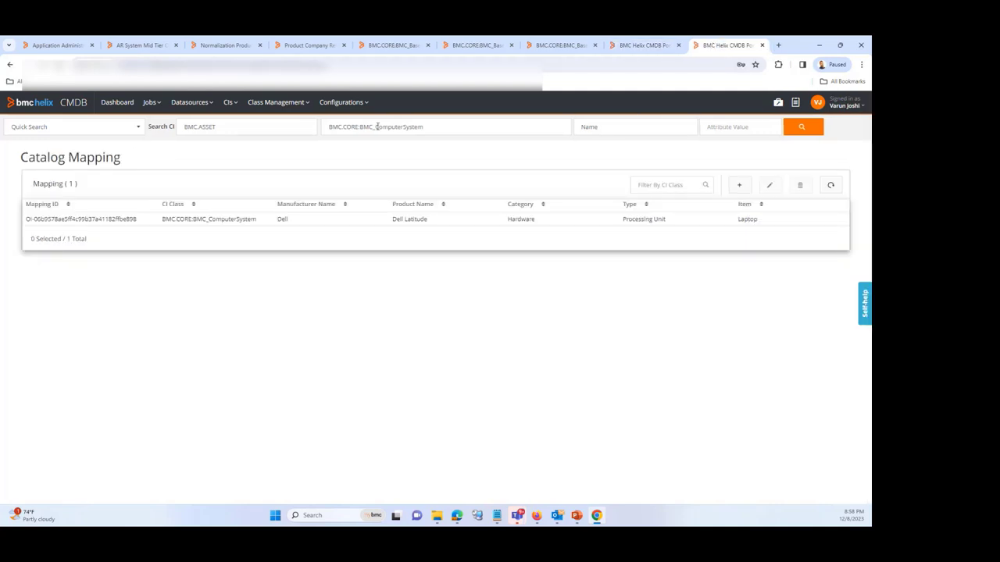
{"action": "left_click", "coordinate": [352, 103]}
{"action": "mouse_move", "coordinate": [386, 159]}
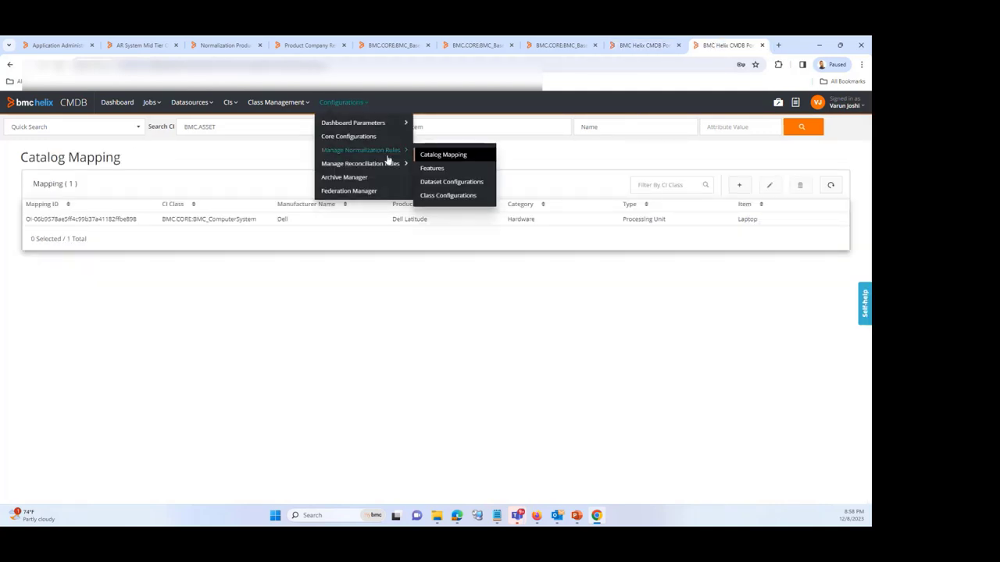
{"action": "left_click", "coordinate": [439, 169]}
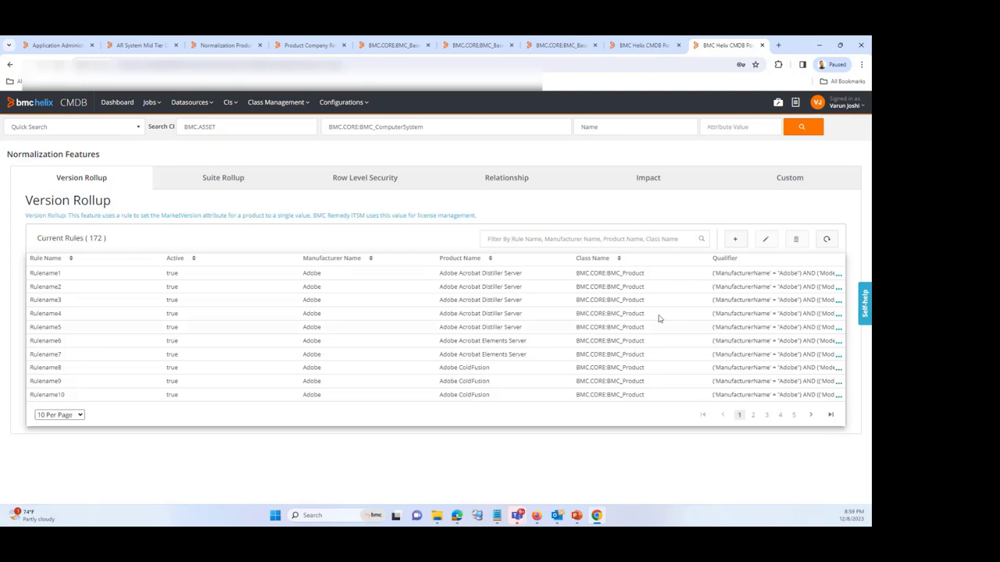
{"action": "left_click", "coordinate": [734, 240]}
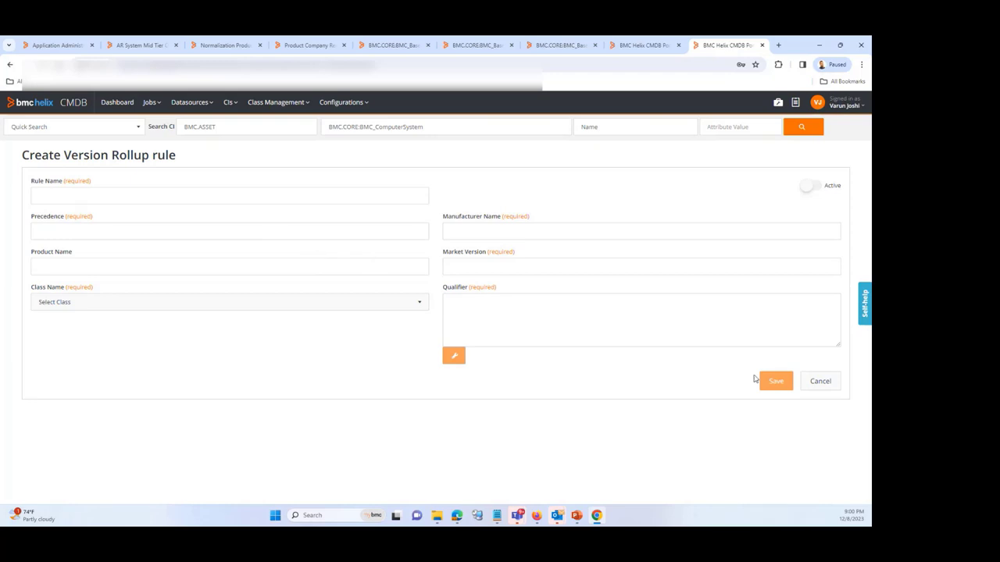
{"action": "left_click", "coordinate": [819, 382]}
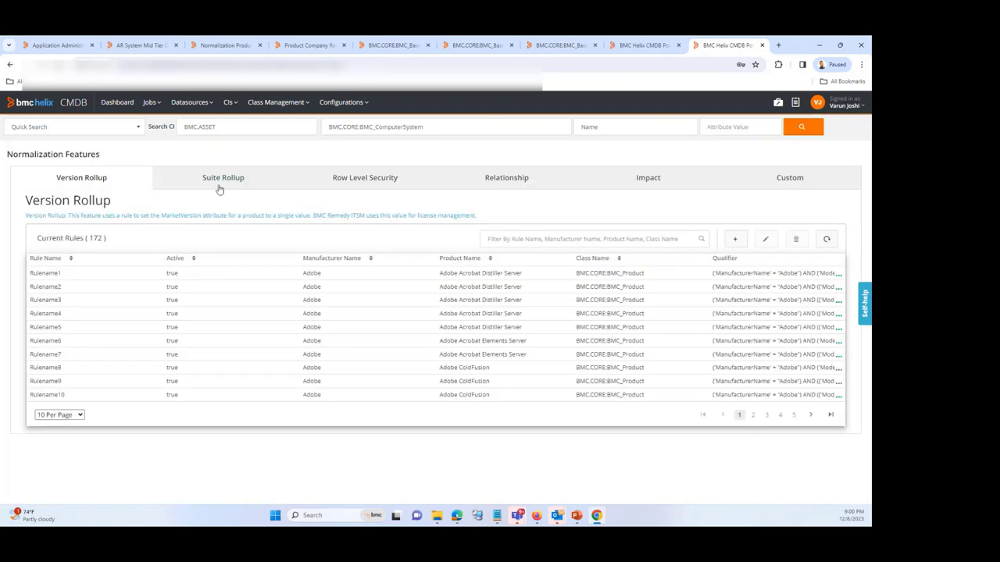
View the Suite Rollup tab listing Adobe Creative Suite 5 and Microsoft Office Professional 2007.
{"action": "left_click", "coordinate": [222, 179]}
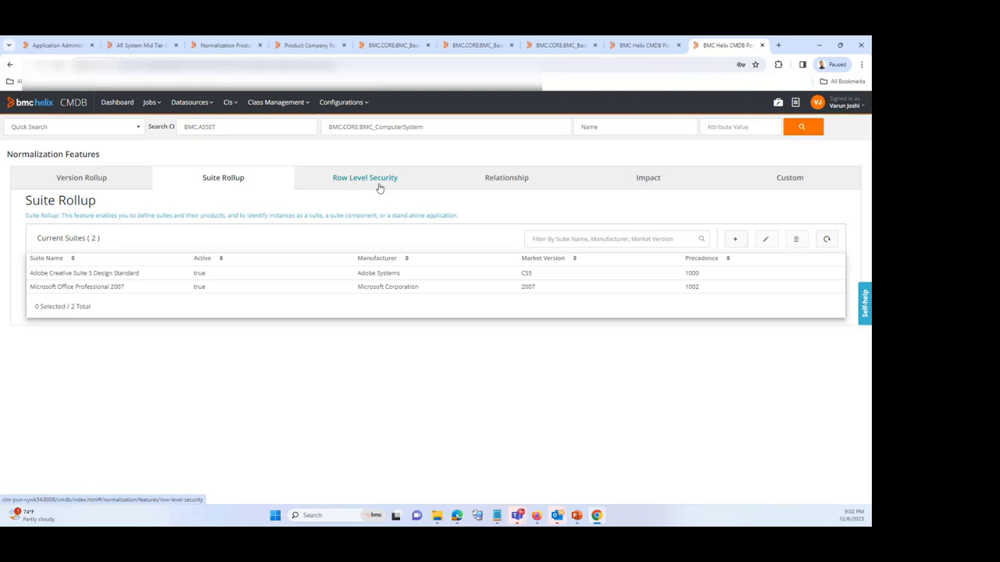
On the Row Level Security tab, start a new rule and cancel the blank form.
{"action": "left_click", "coordinate": [380, 188]}
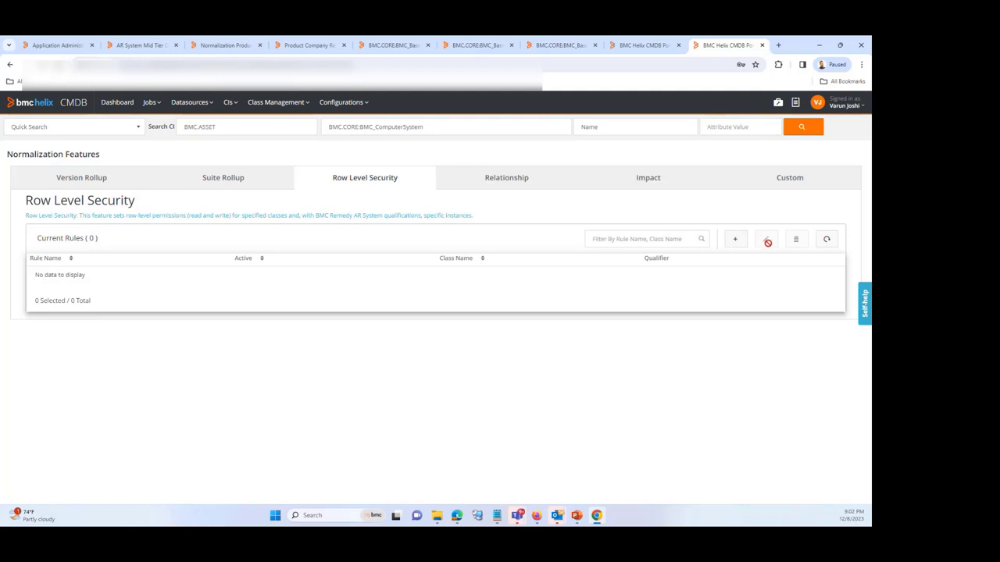
{"action": "left_click", "coordinate": [735, 239]}
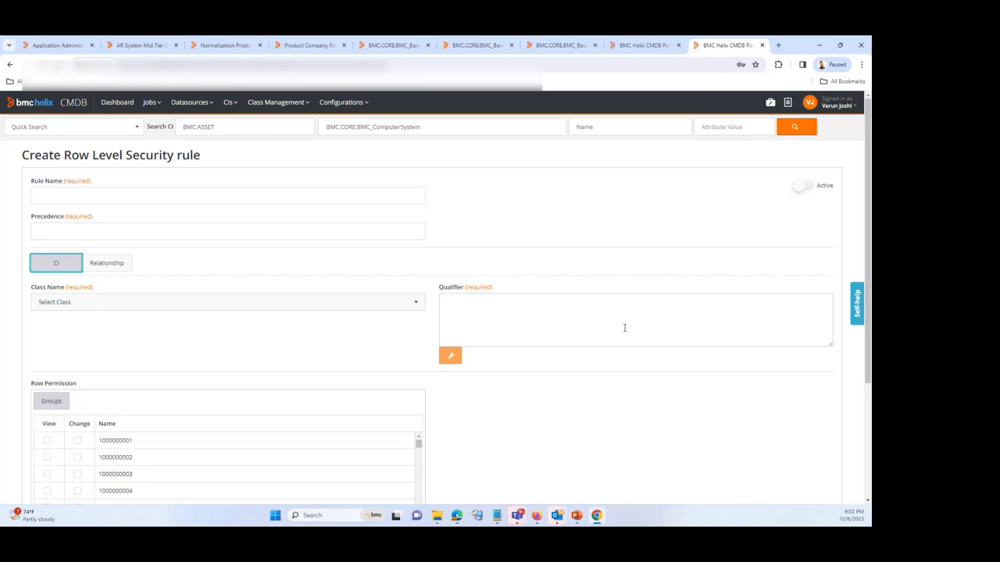
{"action": "scroll", "coordinate": [622, 328], "scroll_direction": "down", "scroll_amount": 2}
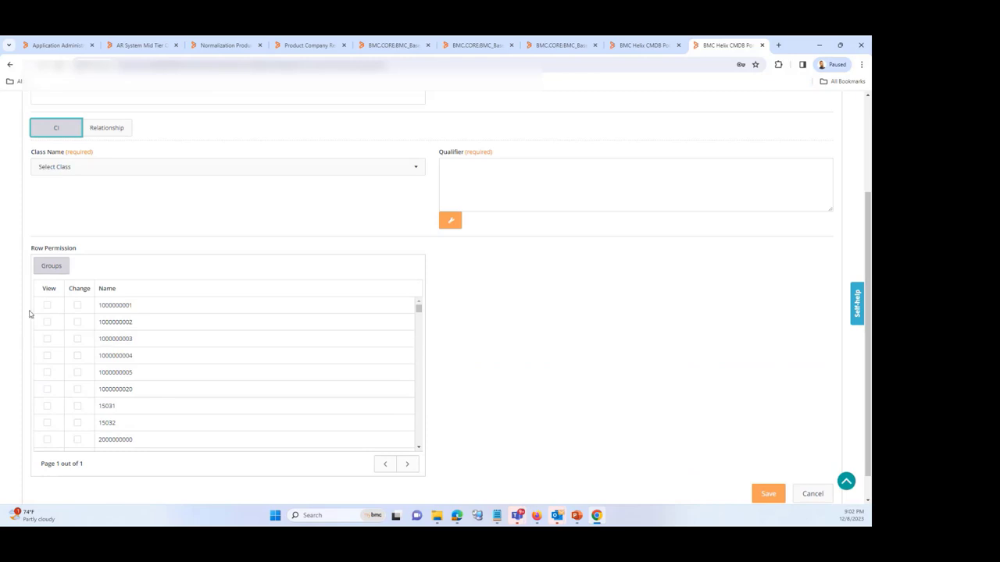
{"action": "left_click", "coordinate": [809, 493]}
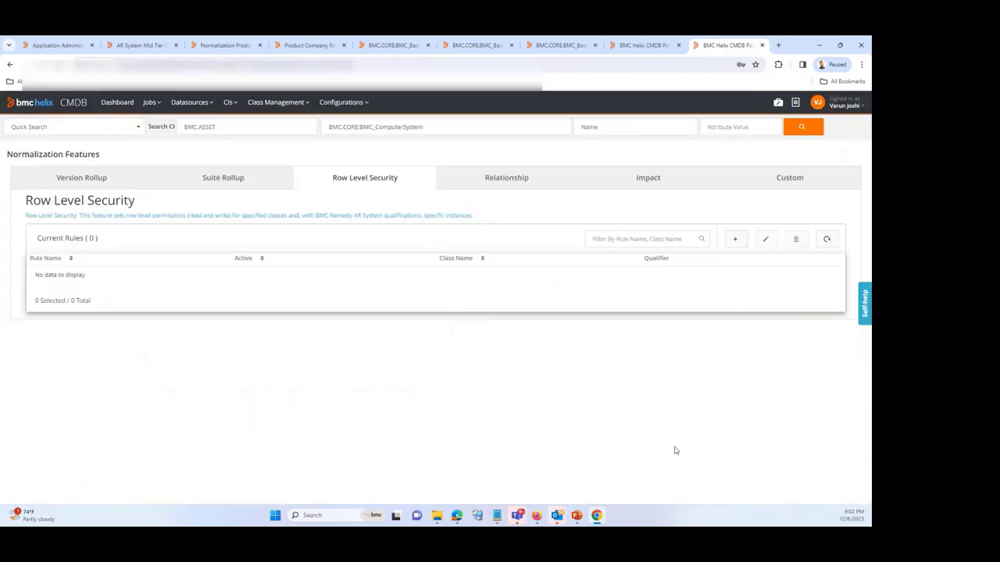
View the Relationship tab's 132 current normalization rules.
{"action": "left_click", "coordinate": [508, 178]}
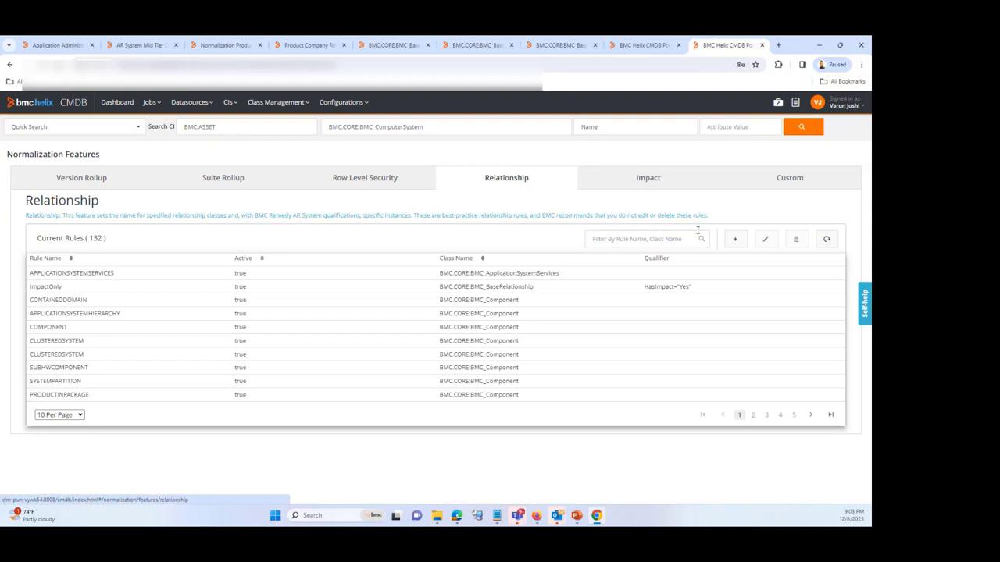
Show the 21 Impact normalization rules, starting with Auto Impact Rule 1 on BMC_Component.
{"action": "left_click", "coordinate": [642, 182]}
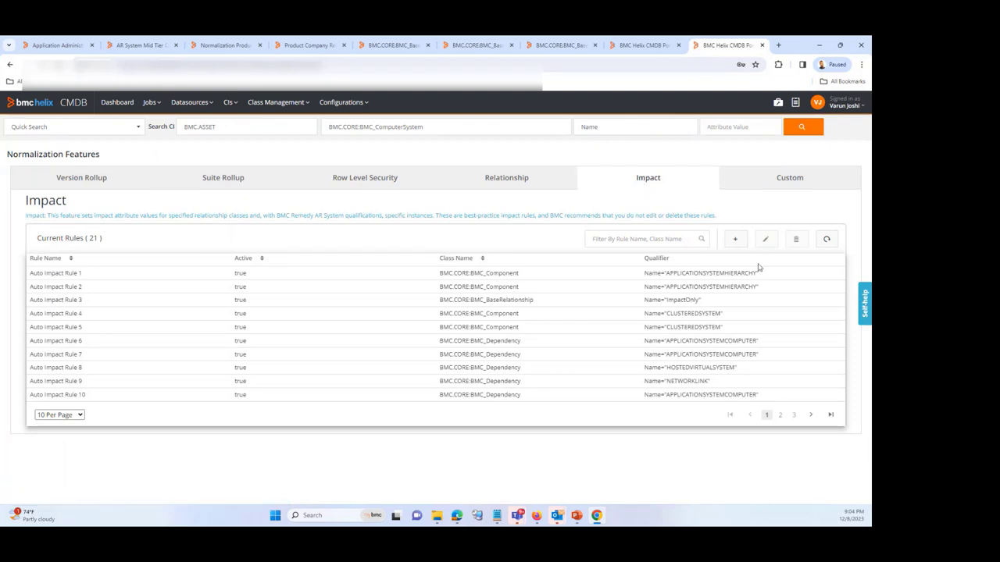
{"action": "left_click", "coordinate": [735, 239]}
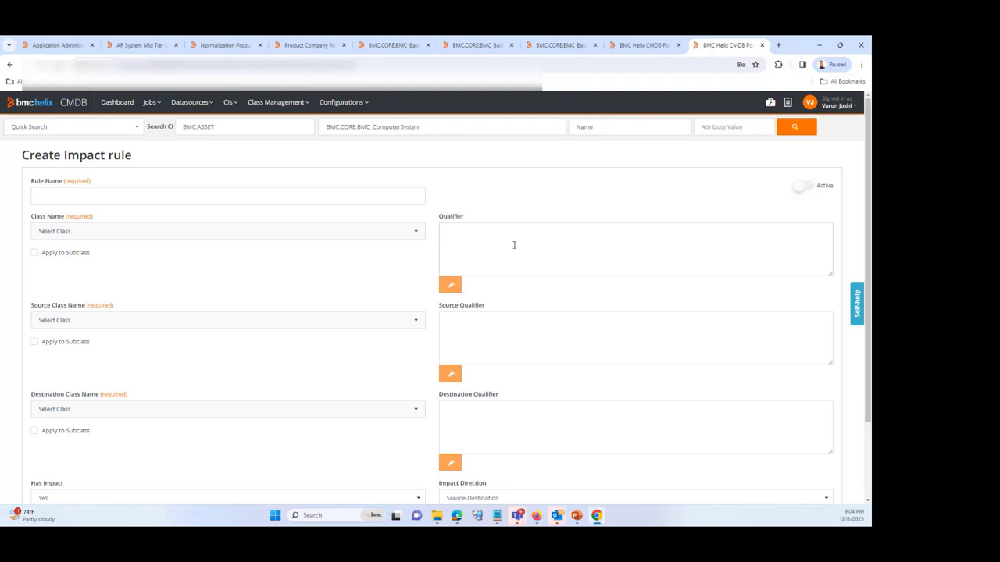
{"action": "scroll", "coordinate": [109, 266], "scroll_direction": "down", "scroll_amount": 2}
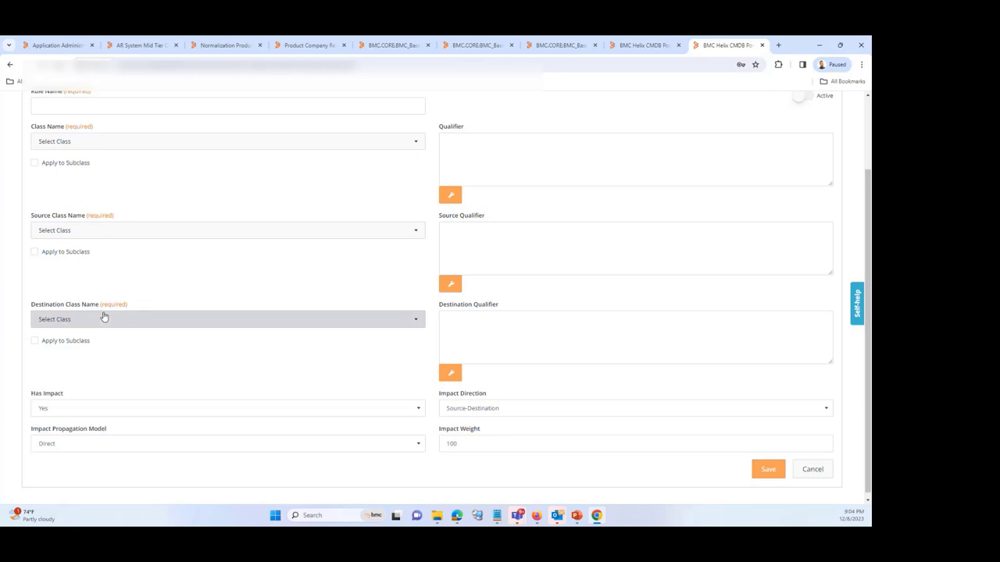
{"action": "scroll", "coordinate": [101, 336], "scroll_direction": "down", "scroll_amount": 1}
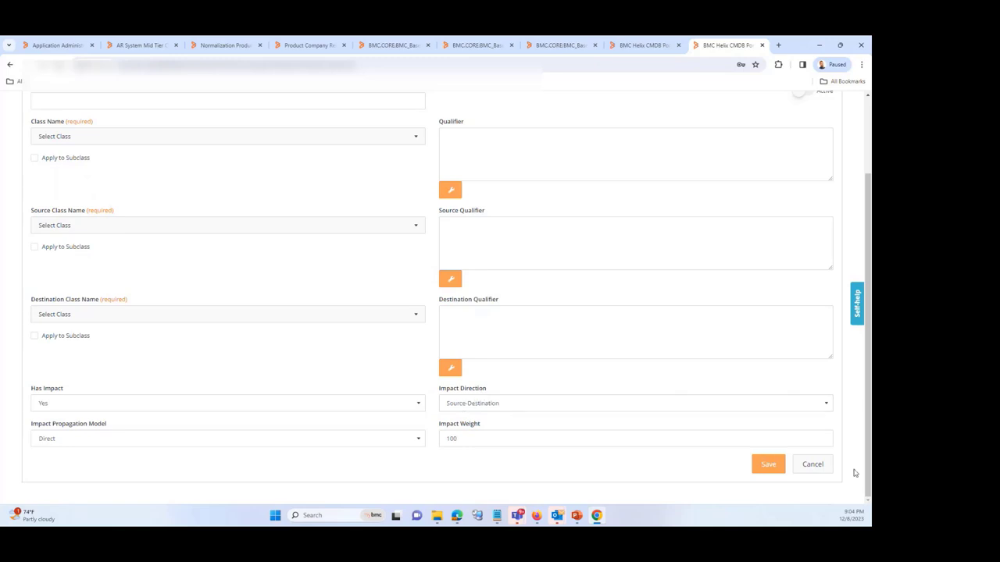
{"action": "left_click", "coordinate": [811, 466]}
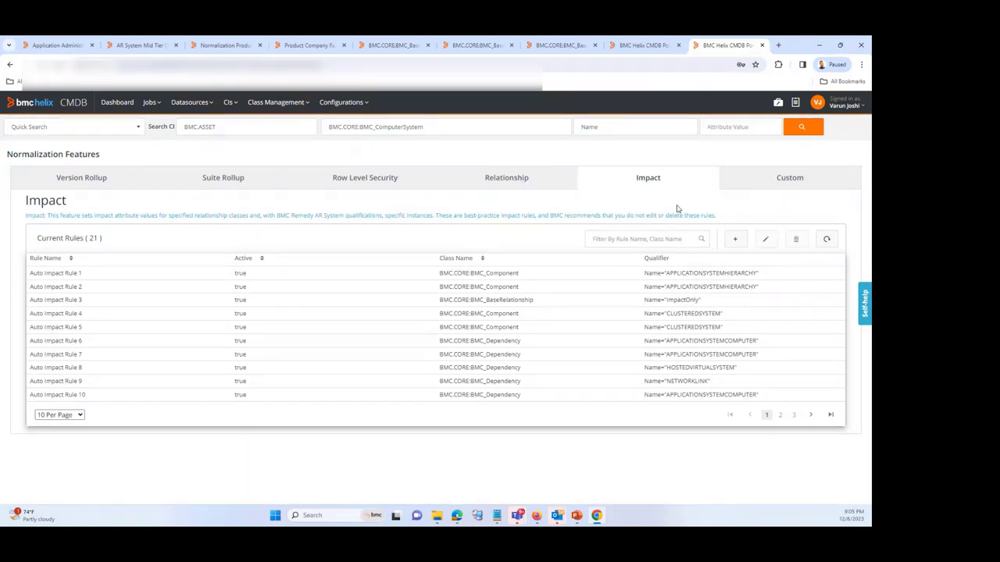
Start a new custom normalization rule from the Custom tab, then cancel it unsaved.
{"action": "left_click", "coordinate": [803, 186]}
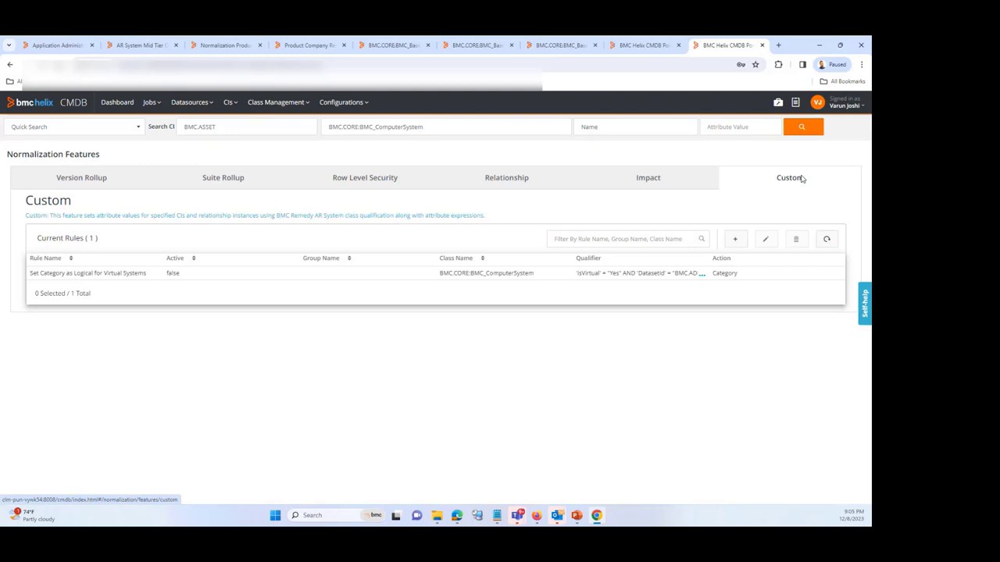
{"action": "left_click", "coordinate": [735, 239]}
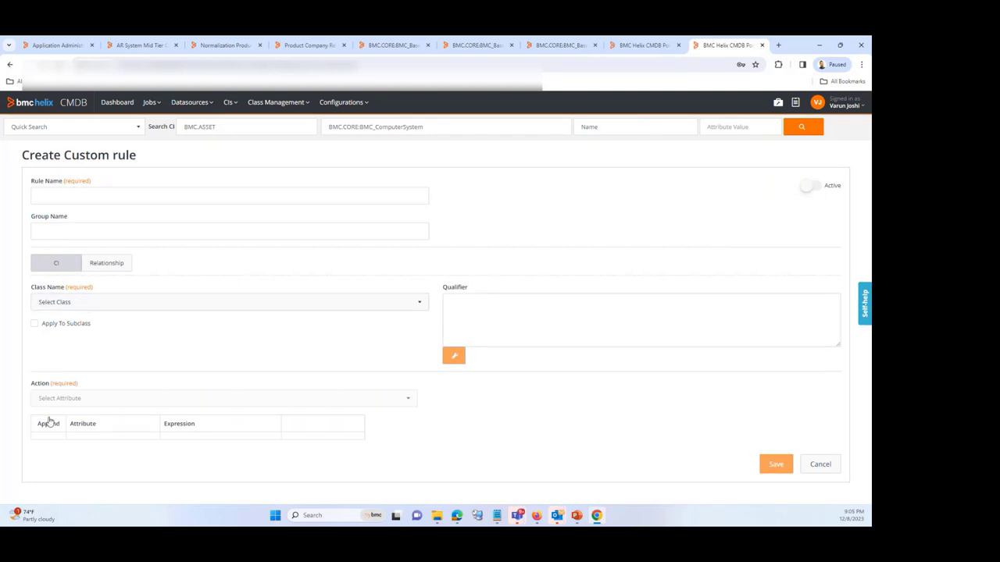
{"action": "left_click", "coordinate": [820, 464]}
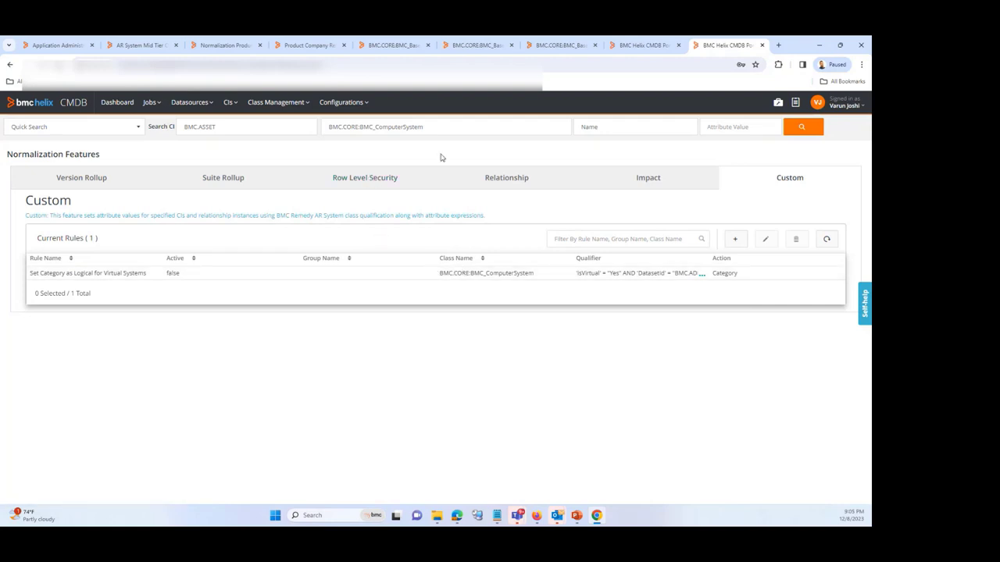
Schedule ADDM Norm Job on BMC.ADDM to recur weekly on Sunday and save it.
{"action": "left_click", "coordinate": [642, 48]}
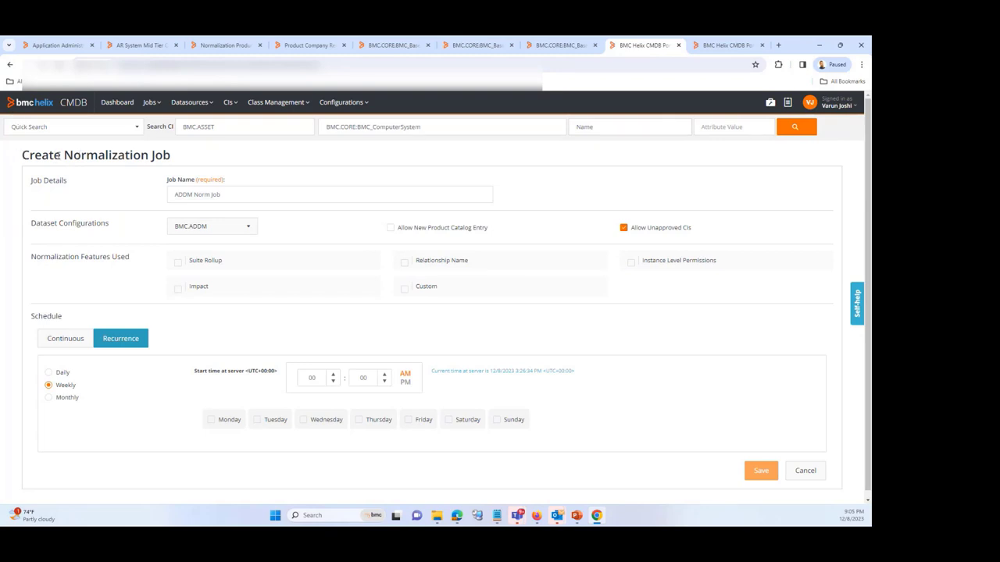
{"action": "left_click_drag", "start_coordinate": [59, 155], "coordinate": [173, 158]}
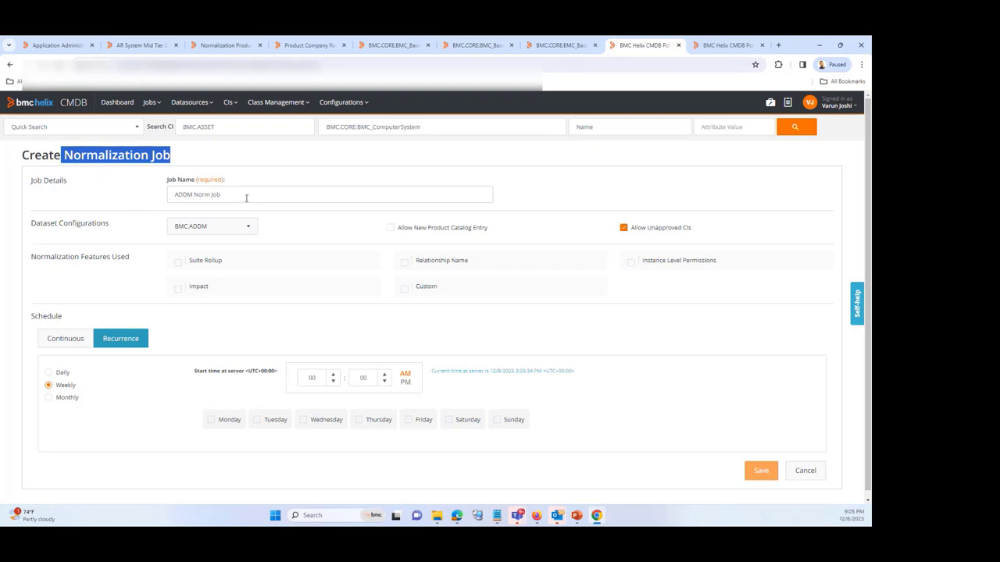
{"action": "left_click_drag", "start_coordinate": [246, 198], "coordinate": [170, 194]}
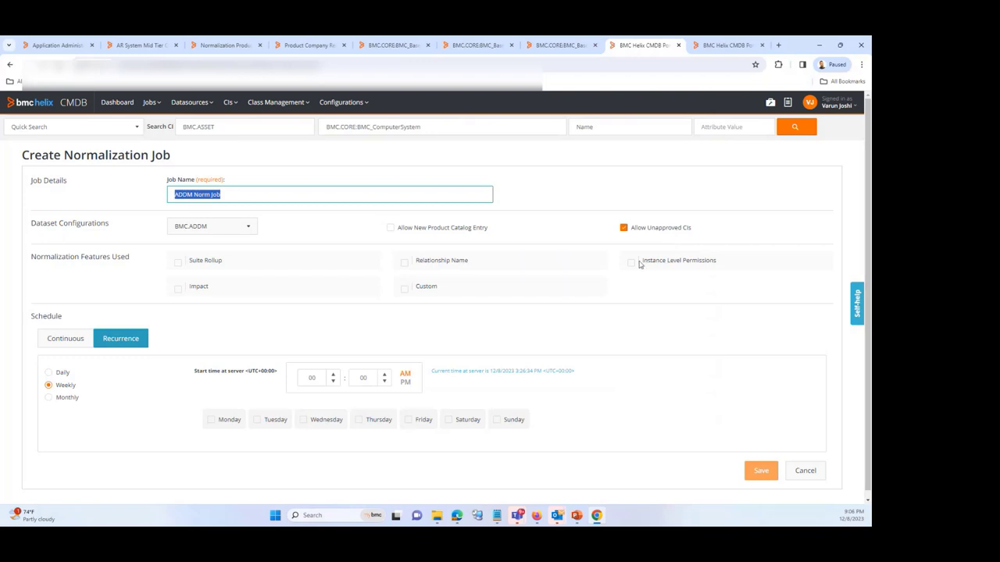
{"action": "scroll", "coordinate": [145, 445], "scroll_direction": "down", "scroll_amount": 1}
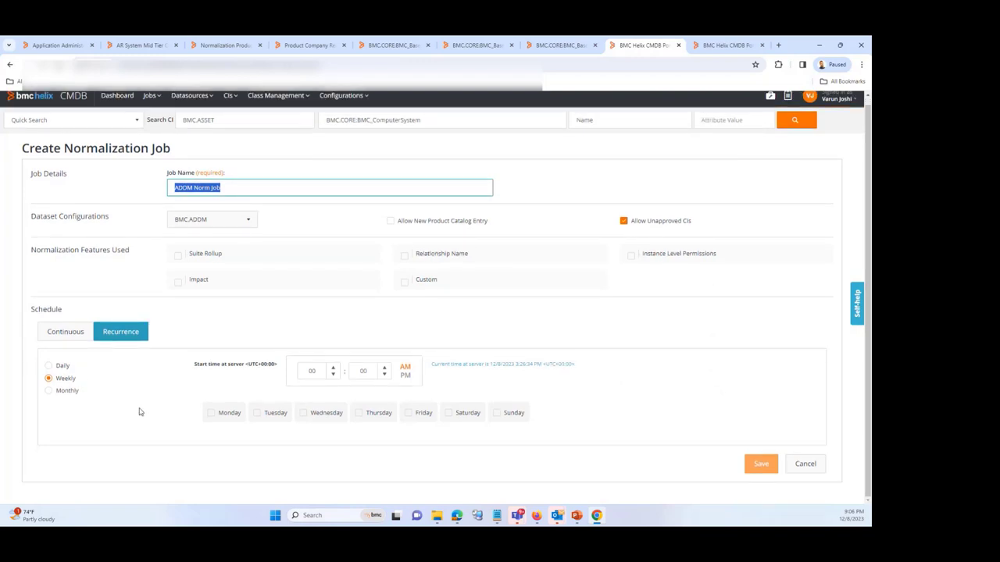
{"action": "left_click", "coordinate": [222, 187]}
{"action": "left_click", "coordinate": [495, 414]}
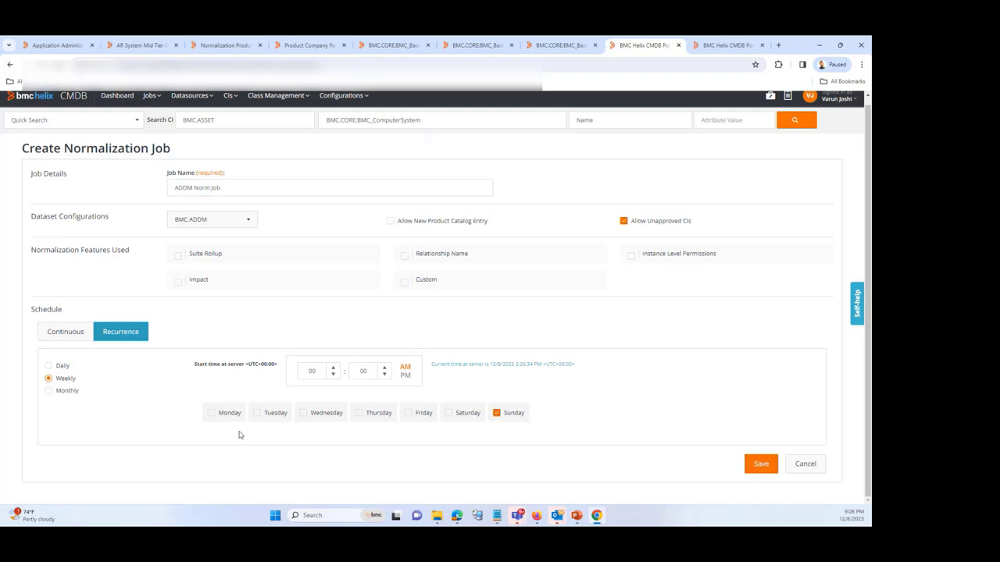
{"action": "left_click", "coordinate": [764, 467]}
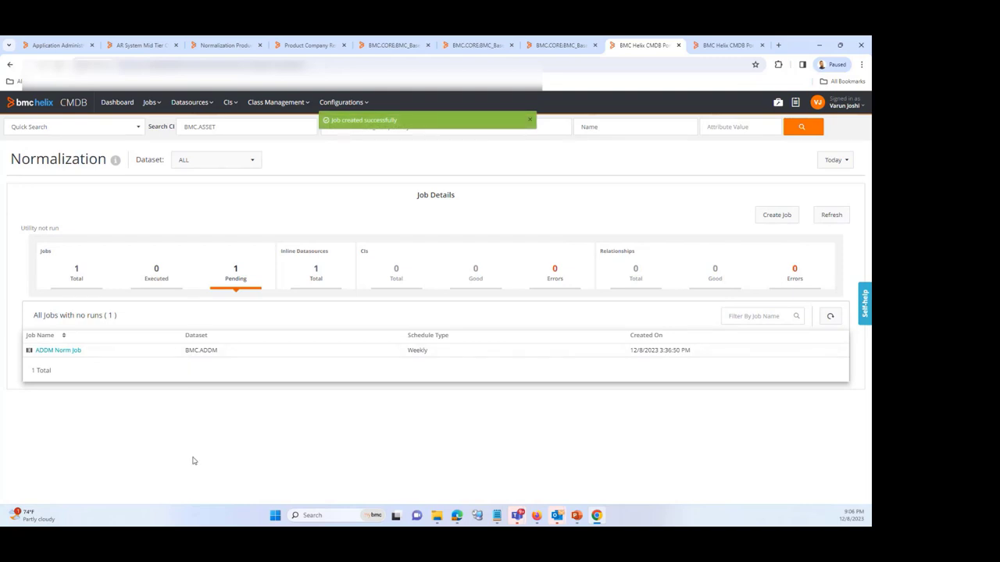
{"action": "left_click", "coordinate": [473, 47]}
Create 'SCCM Norm Job' on the BMC.SCCM dataset, recurring weekly on Sunday, and save it.
{"action": "left_click", "coordinate": [546, 47]}
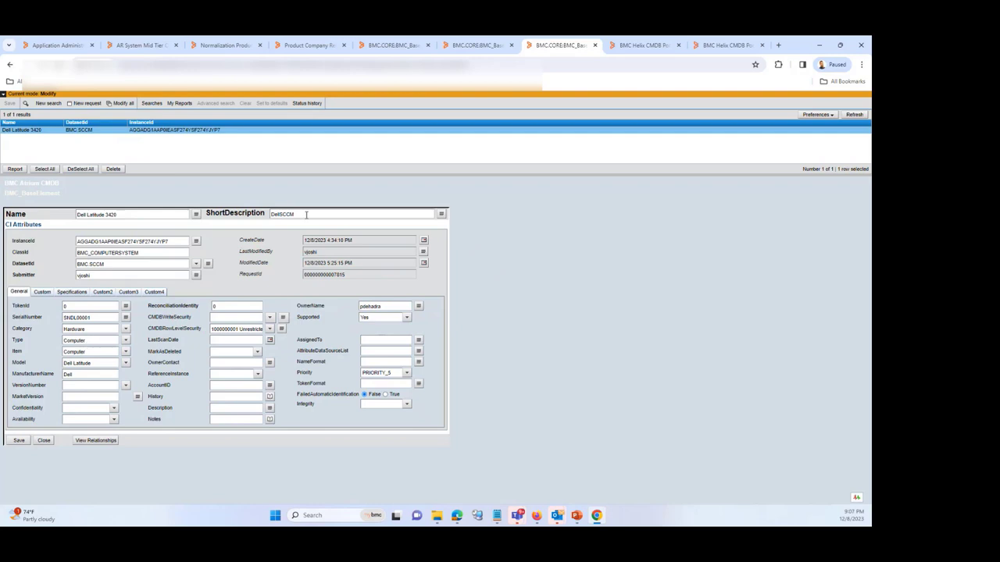
{"action": "left_click", "coordinate": [639, 48]}
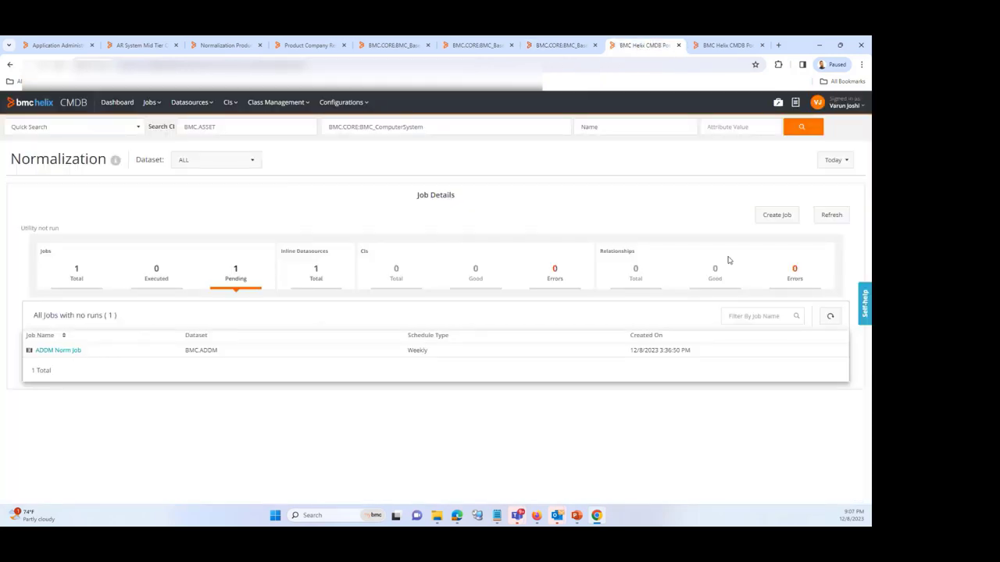
{"action": "left_click", "coordinate": [773, 215]}
{"action": "left_click", "coordinate": [236, 196]}
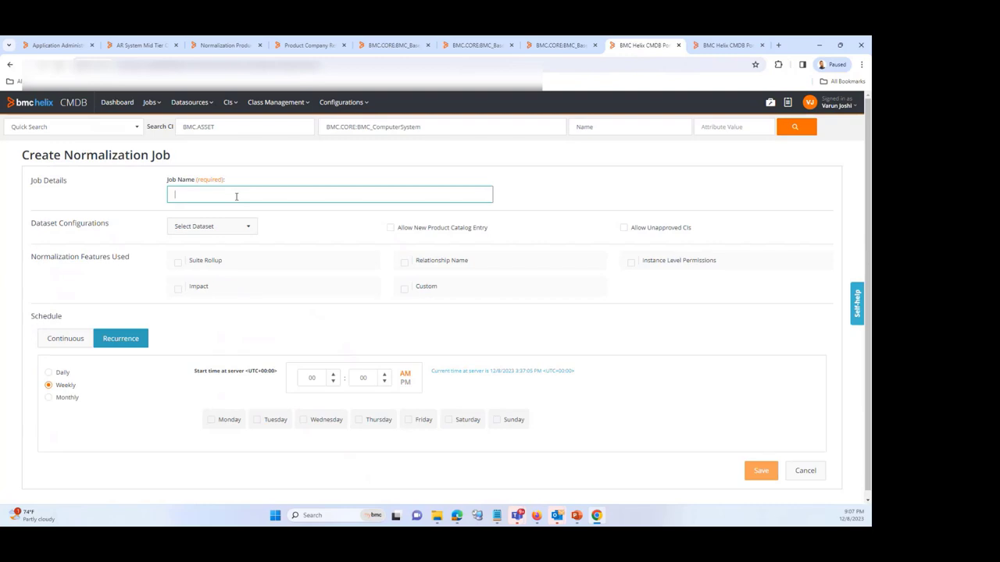
{"action": "type", "text": "SCCM"}
{"action": "type", "text": "Norm Job"}
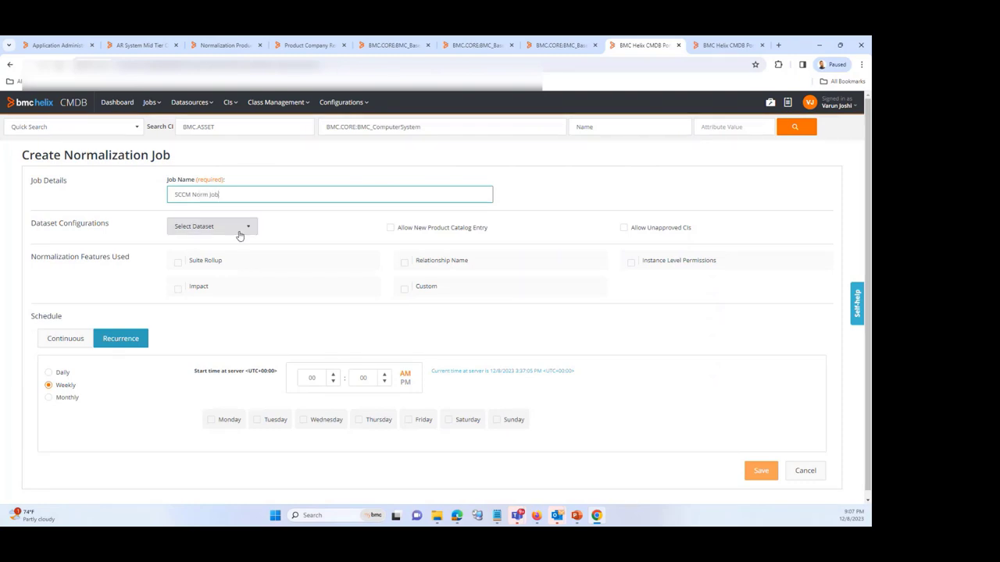
{"action": "left_click", "coordinate": [239, 231]}
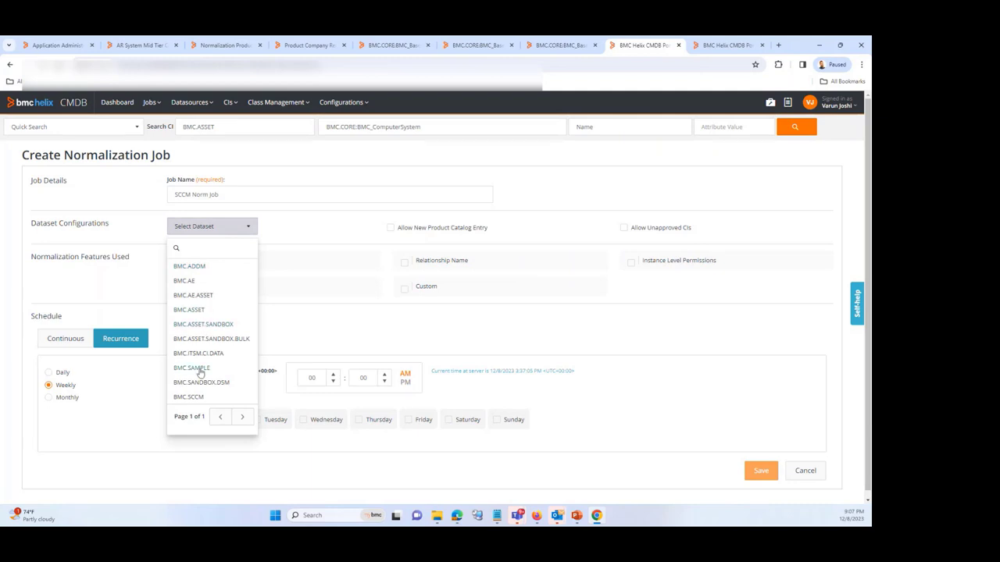
{"action": "left_click", "coordinate": [193, 396]}
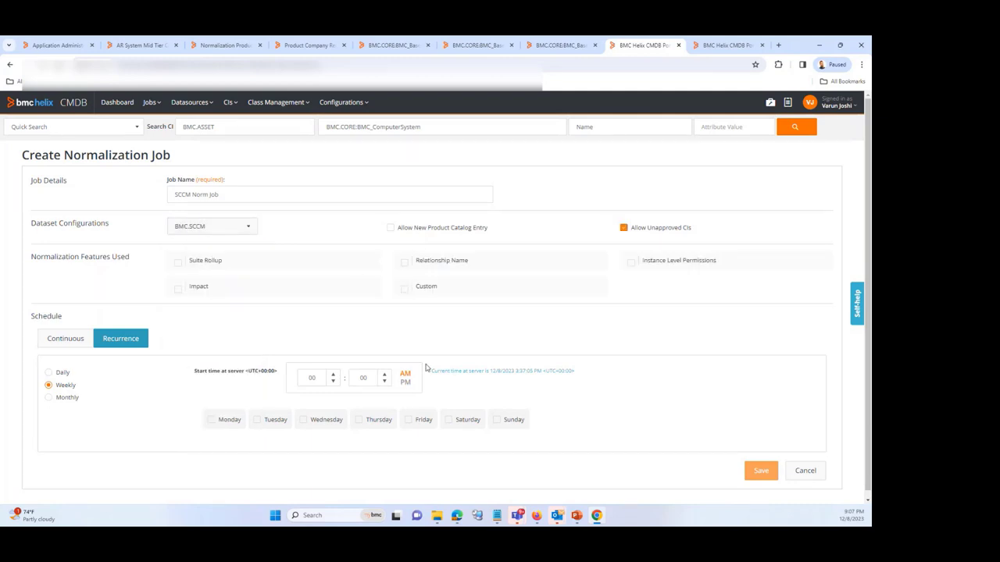
{"action": "left_click", "coordinate": [496, 420]}
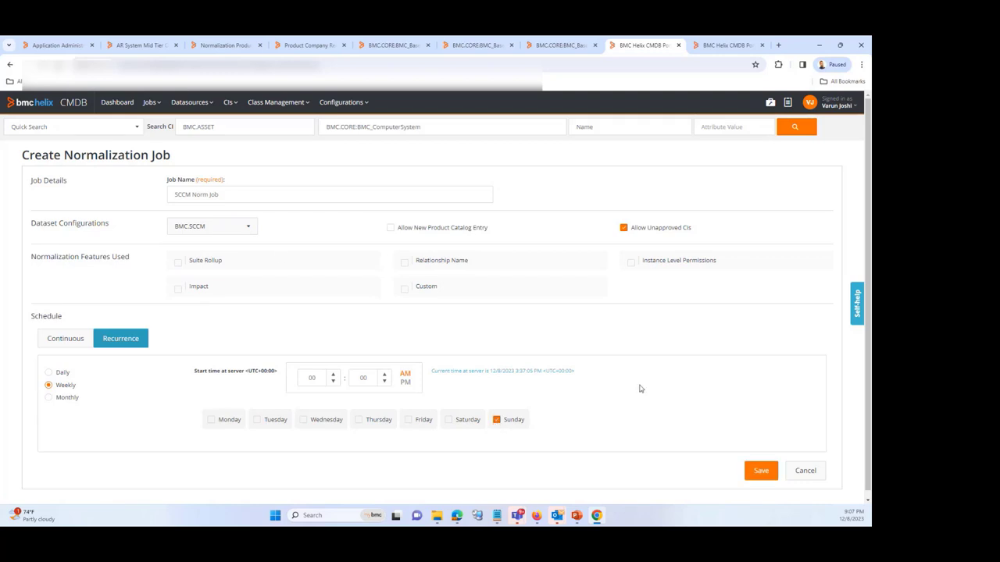
{"action": "left_click", "coordinate": [760, 478]}
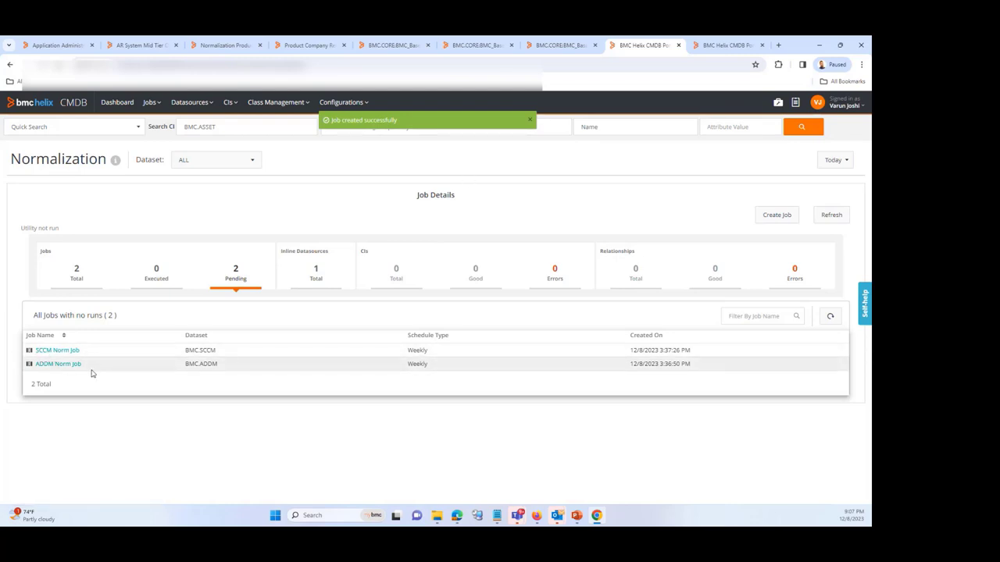
Check the ADDM and SCCM CI records, then open SCCM Norm Job's Start Job options.
{"action": "left_click", "coordinate": [480, 46]}
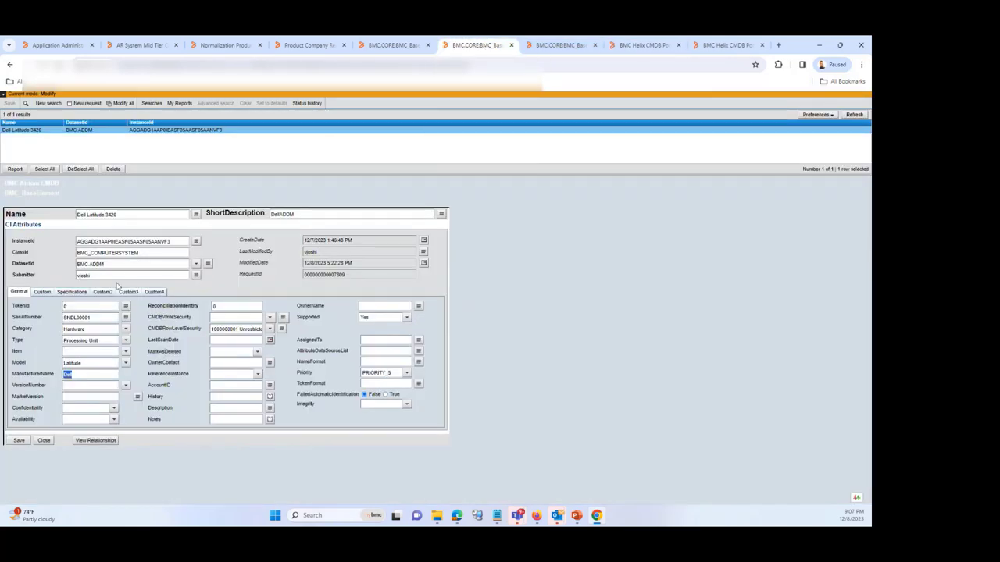
{"action": "left_click", "coordinate": [561, 45]}
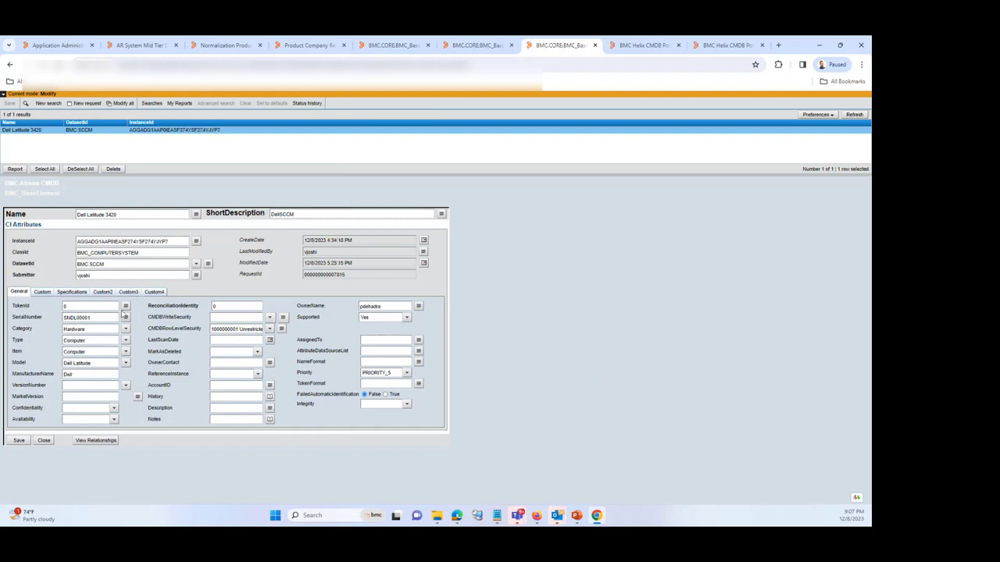
{"action": "left_click", "coordinate": [641, 45]}
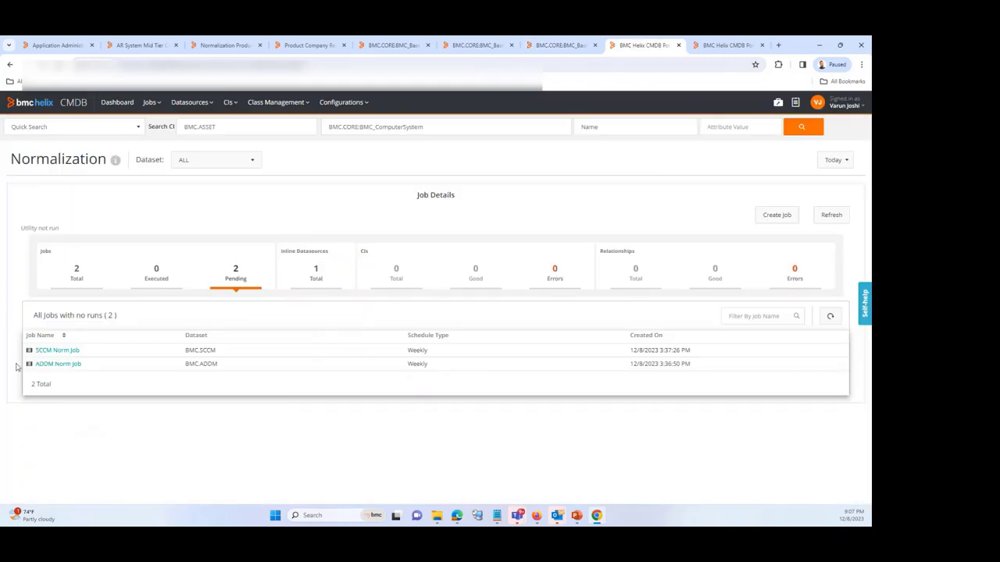
{"action": "left_click", "coordinate": [57, 350]}
{"action": "left_click", "coordinate": [809, 158]}
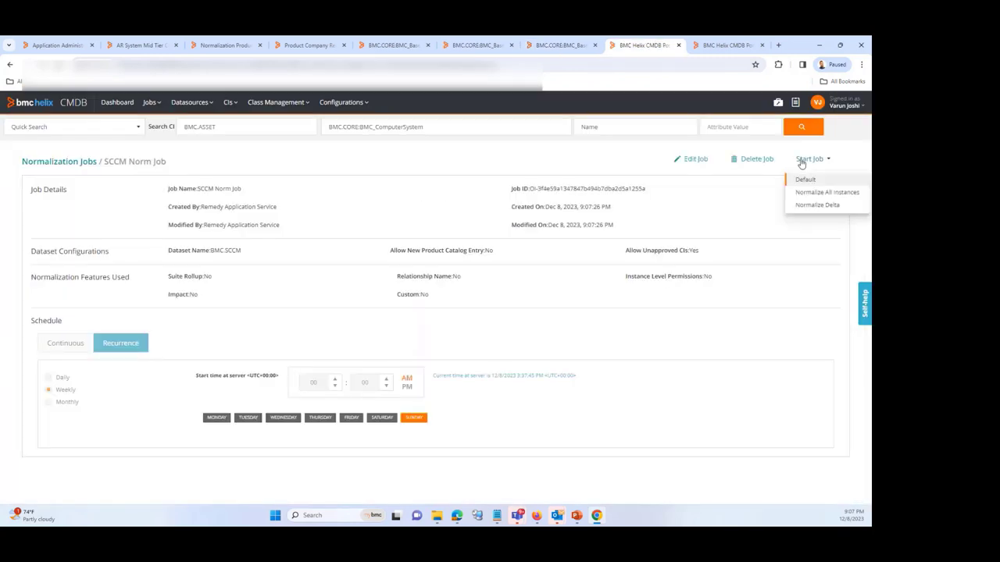
Run SCCM Norm Job with Normalize All Instances and refresh the executed jobs list.
{"action": "left_click", "coordinate": [827, 194]}
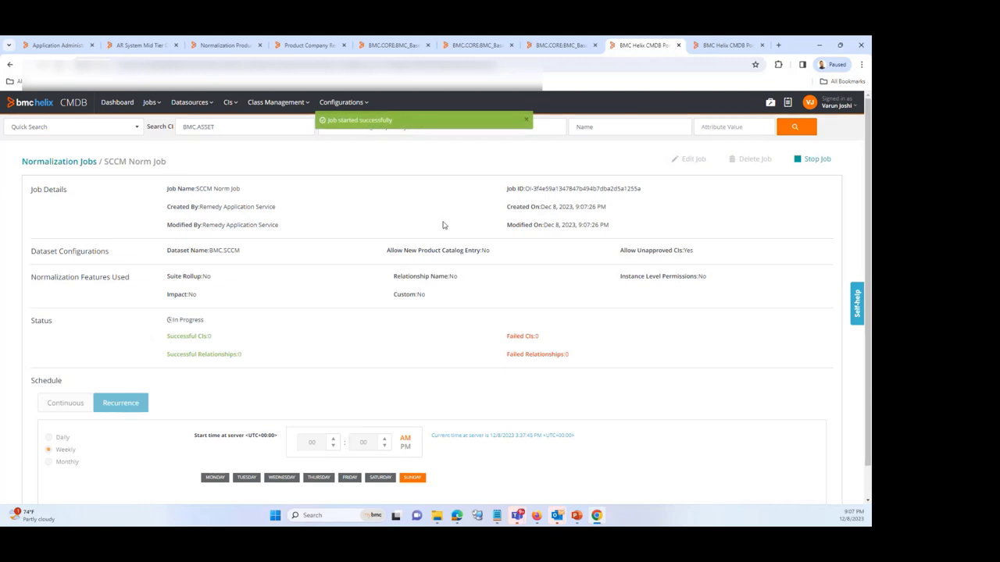
{"action": "left_click", "coordinate": [64, 165]}
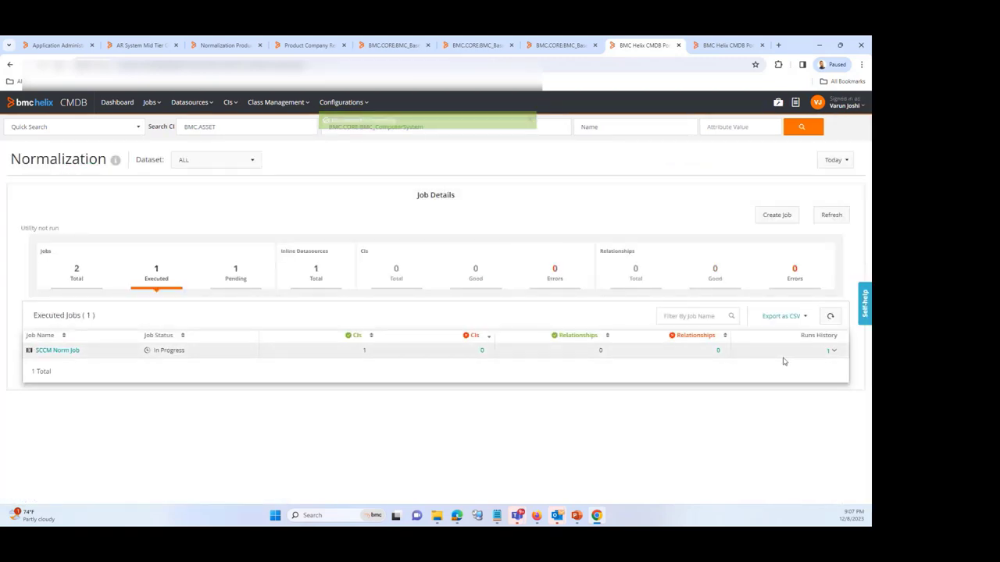
{"action": "left_click", "coordinate": [830, 317]}
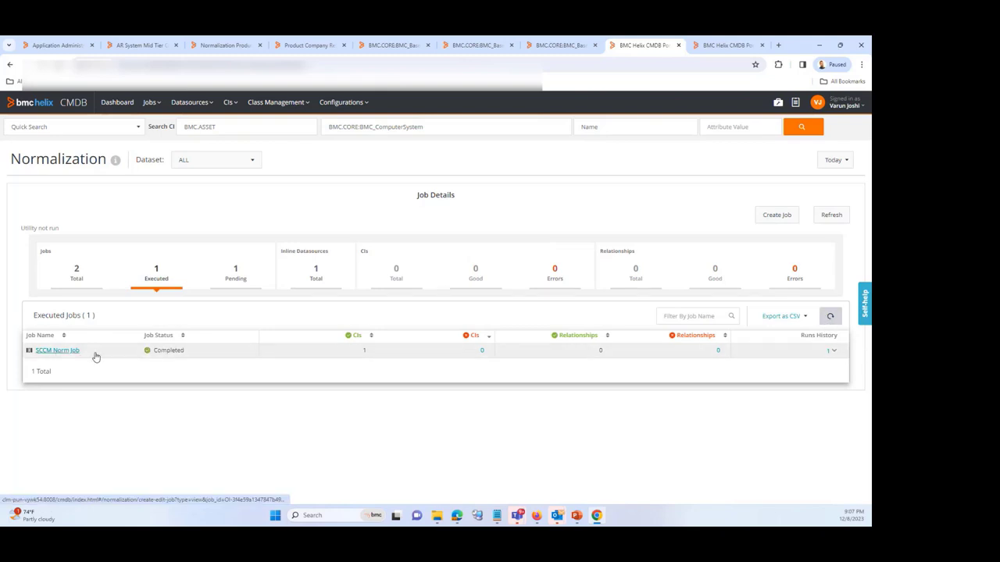
Reload the SCCM Dell Latitude 3420 record, compare it with the ADDM record, then return to jobs.
{"action": "left_click", "coordinate": [549, 45]}
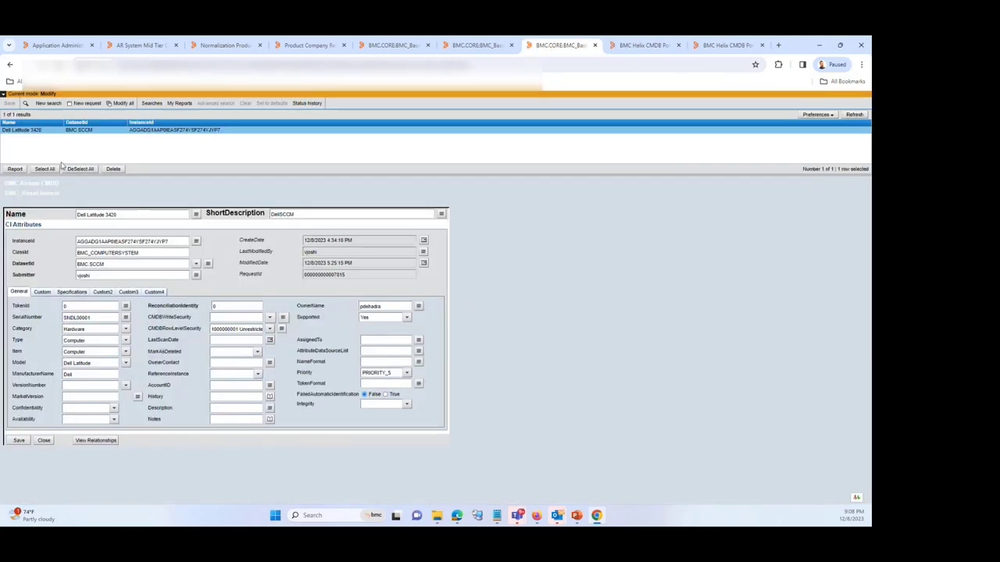
{"action": "left_click", "coordinate": [853, 115]}
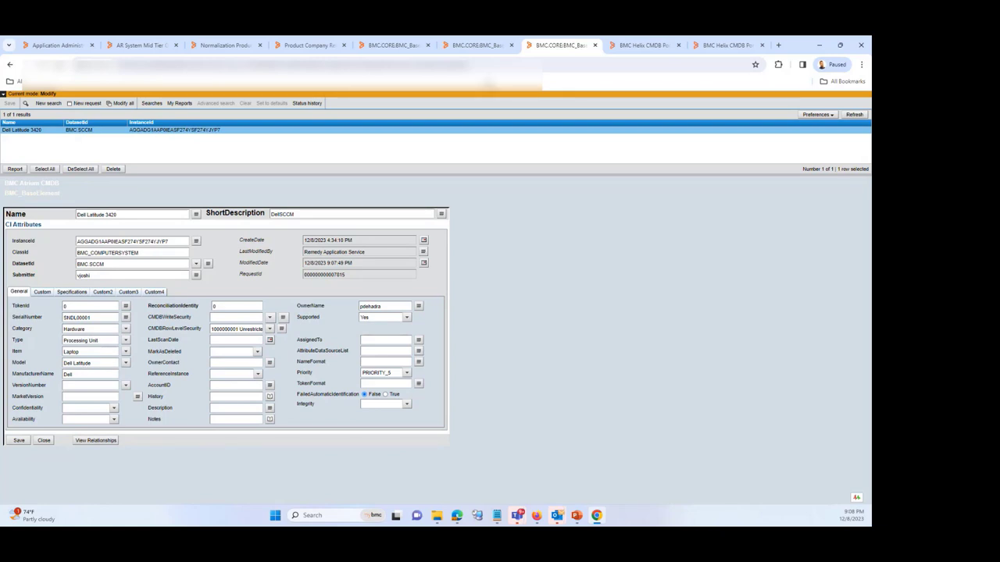
{"action": "left_click", "coordinate": [465, 49]}
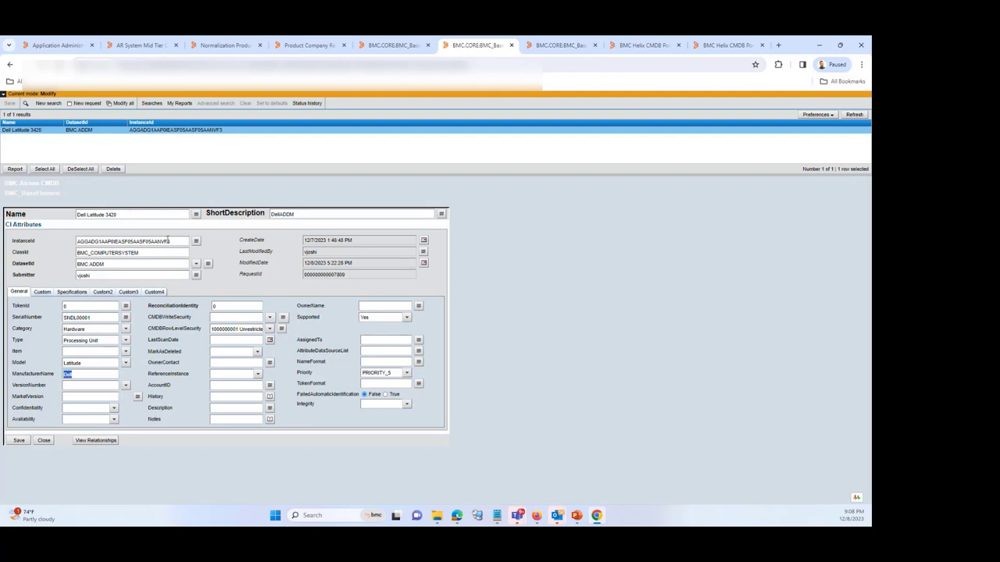
{"action": "left_click", "coordinate": [648, 45]}
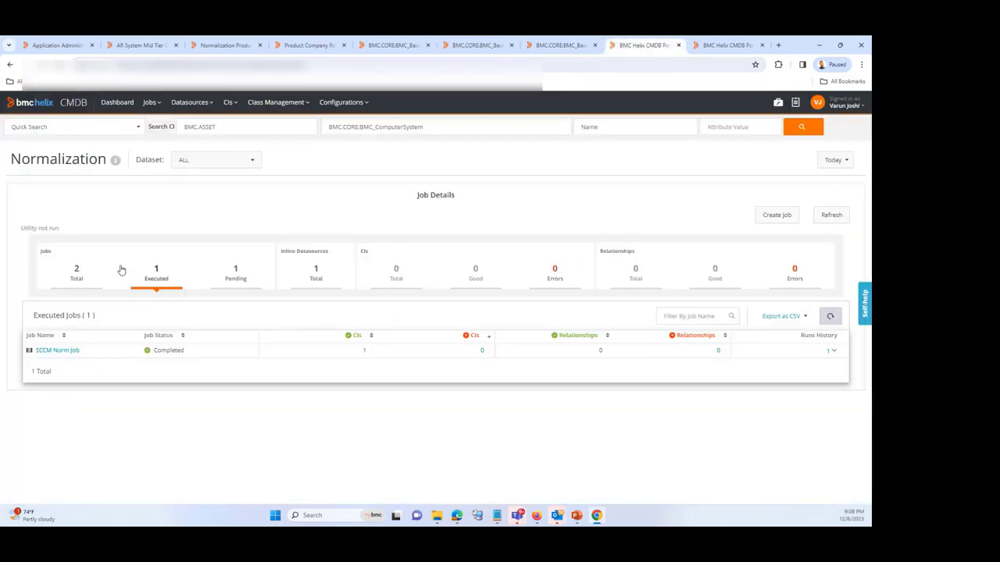
Run ADDM Norm Job with Normalize All Instances and refresh until it shows Completed.
{"action": "left_click", "coordinate": [75, 275]}
{"action": "left_click", "coordinate": [54, 351]}
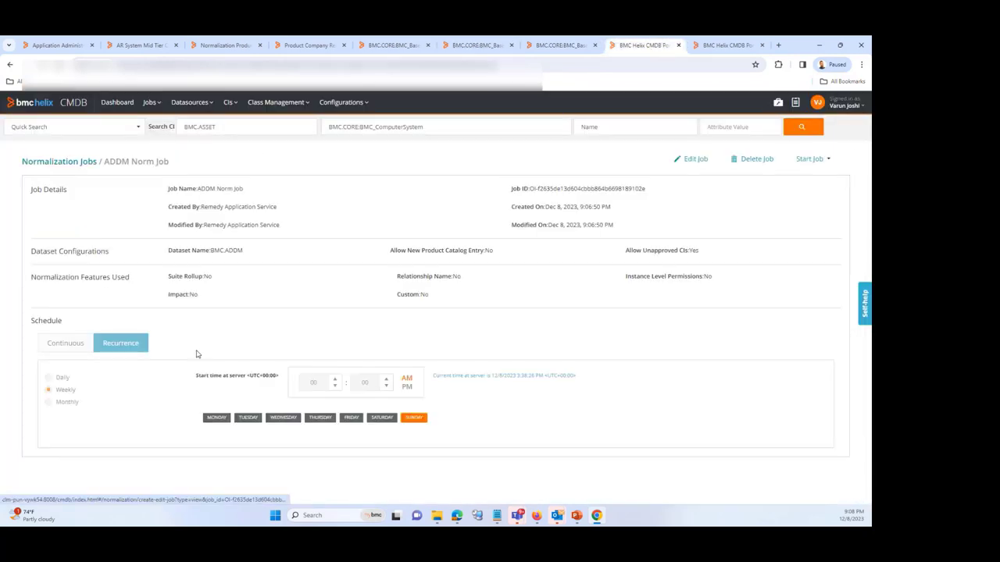
{"action": "left_click", "coordinate": [817, 159]}
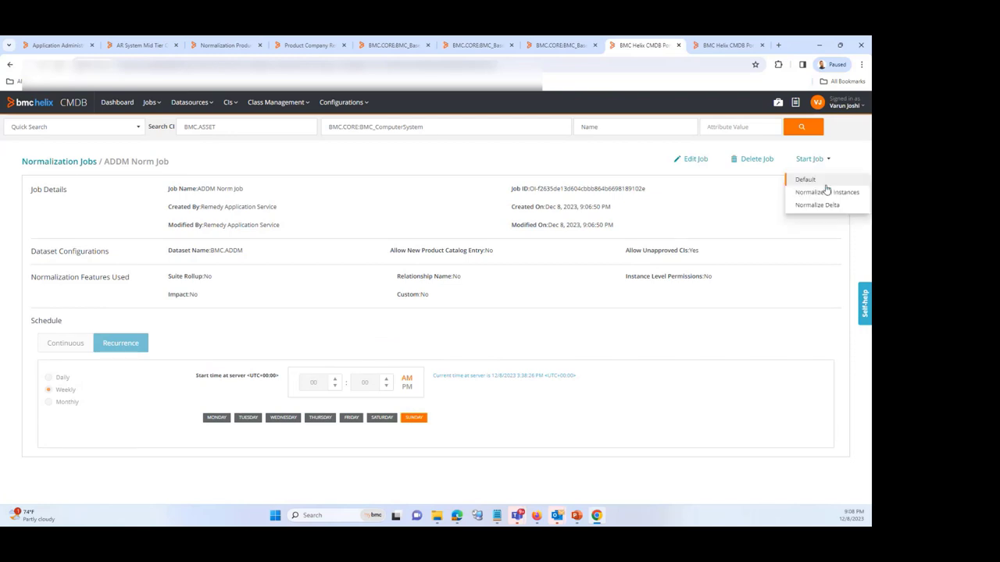
{"action": "left_click", "coordinate": [828, 194]}
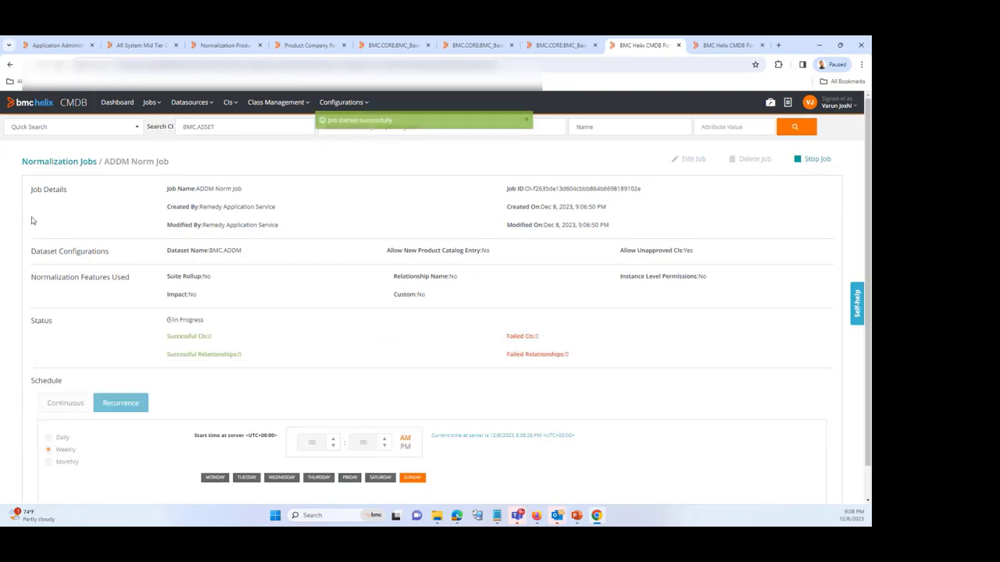
{"action": "left_click", "coordinate": [74, 163]}
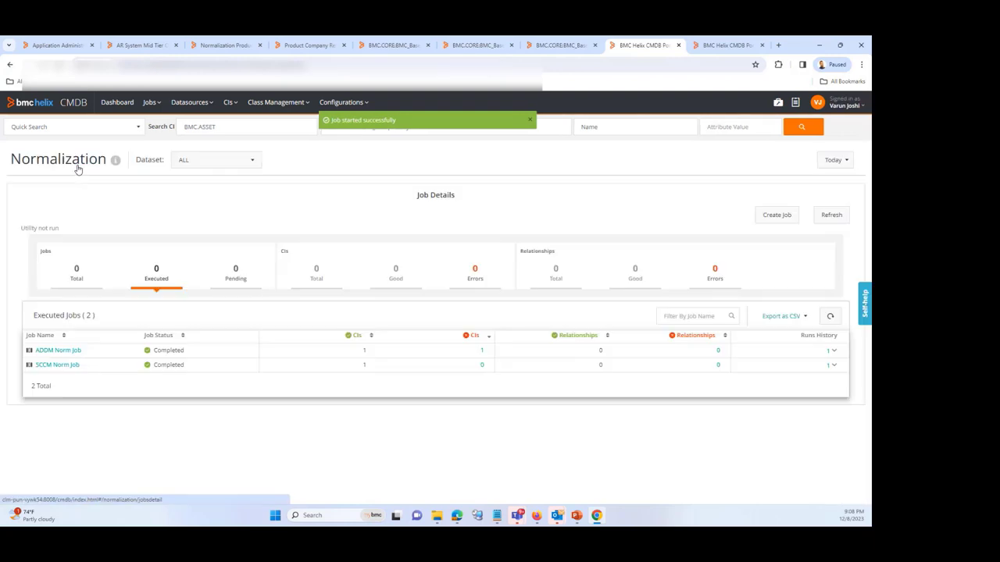
{"action": "left_click", "coordinate": [829, 319]}
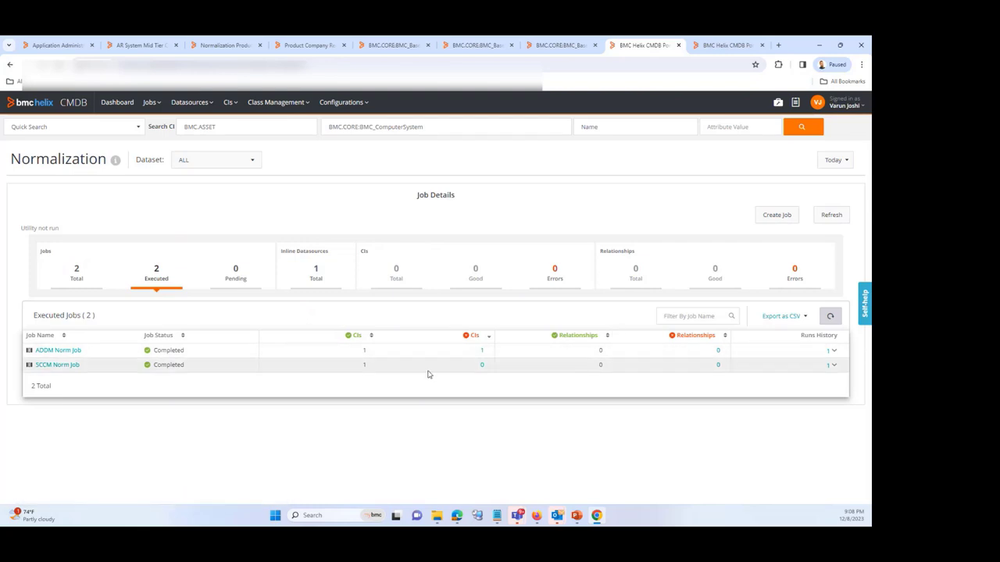
{"action": "left_click", "coordinate": [482, 350]}
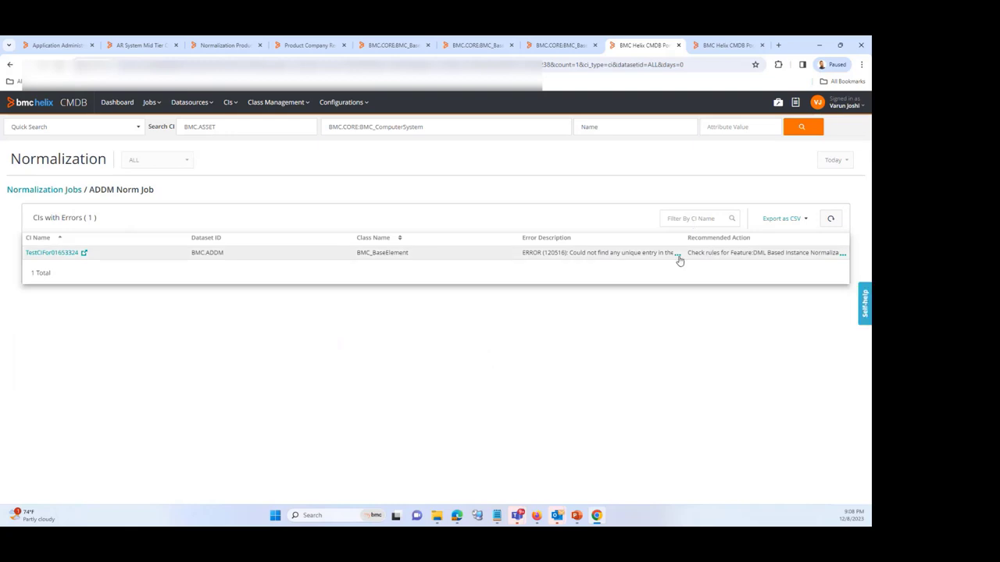
{"action": "left_click", "coordinate": [678, 258]}
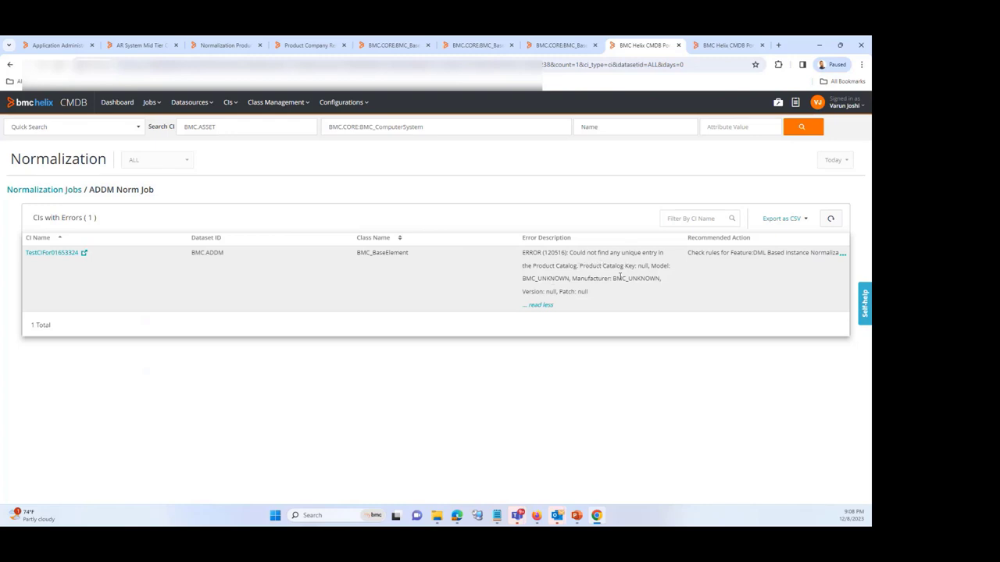
{"action": "left_click", "coordinate": [69, 190]}
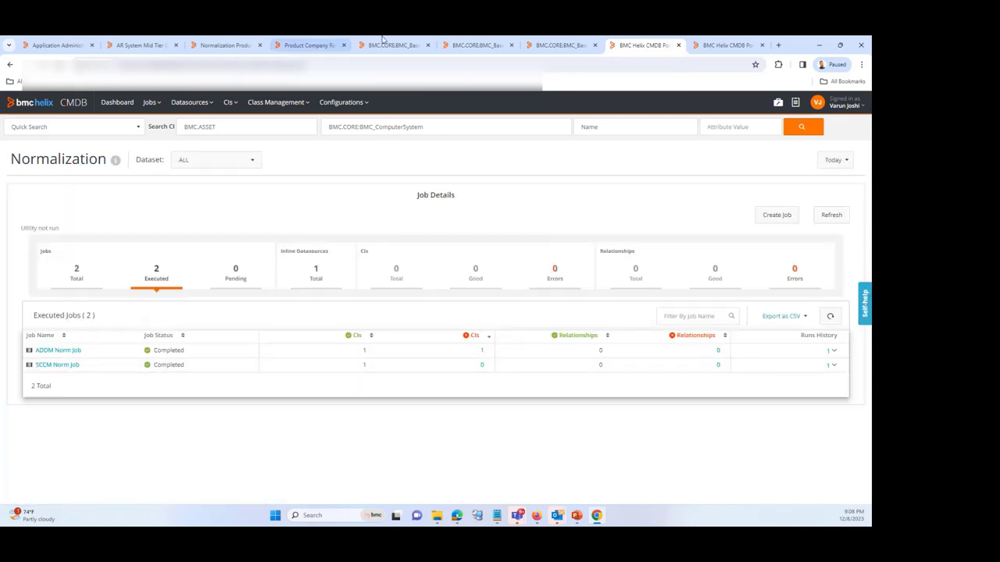
Refresh the ADDM Dell Latitude 3420 record and compare its normalized values with the SCCM record.
{"action": "left_click", "coordinate": [569, 45]}
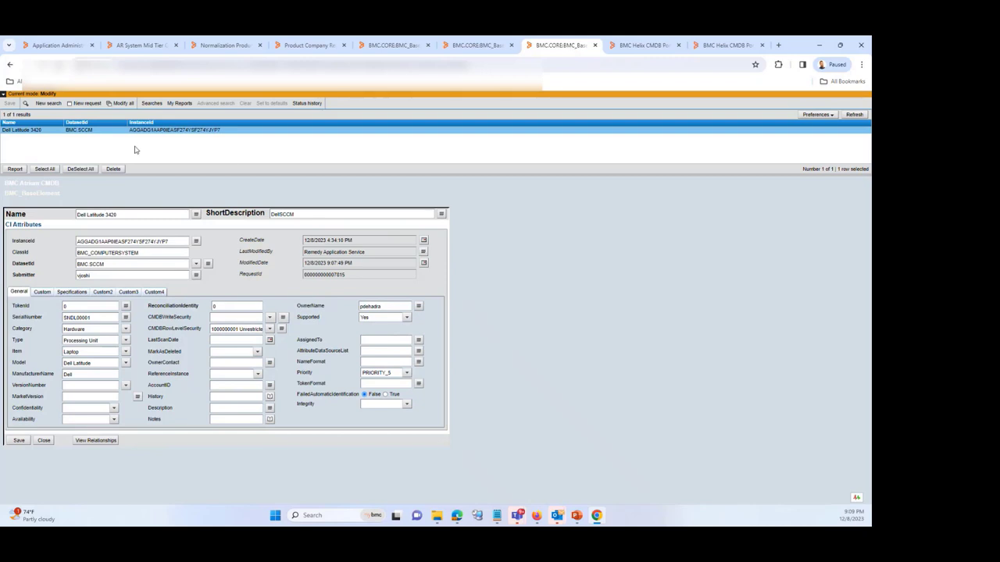
{"action": "left_click", "coordinate": [479, 47]}
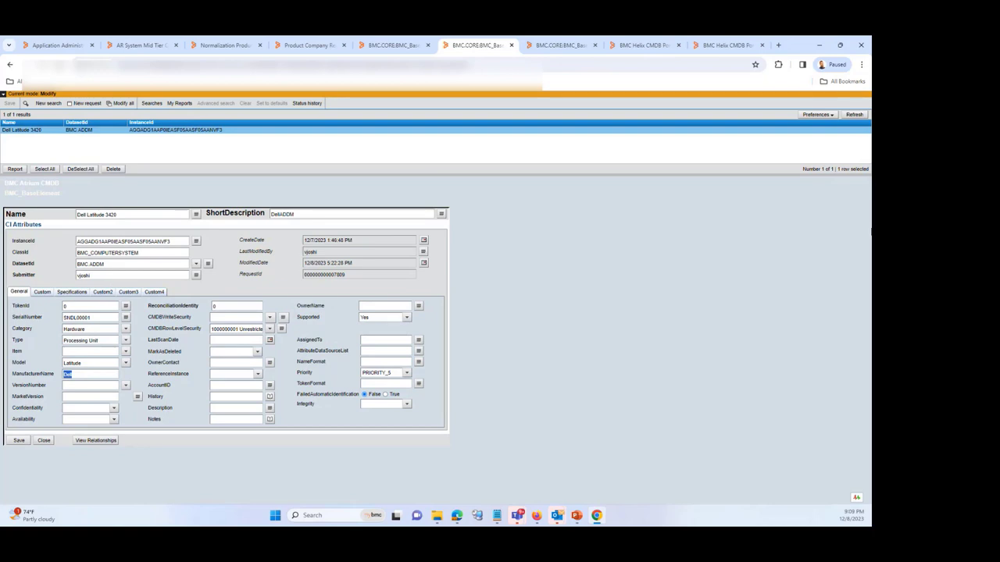
{"action": "left_click", "coordinate": [854, 115]}
{"action": "left_click_drag", "start_coordinate": [300, 214], "coordinate": [246, 222]}
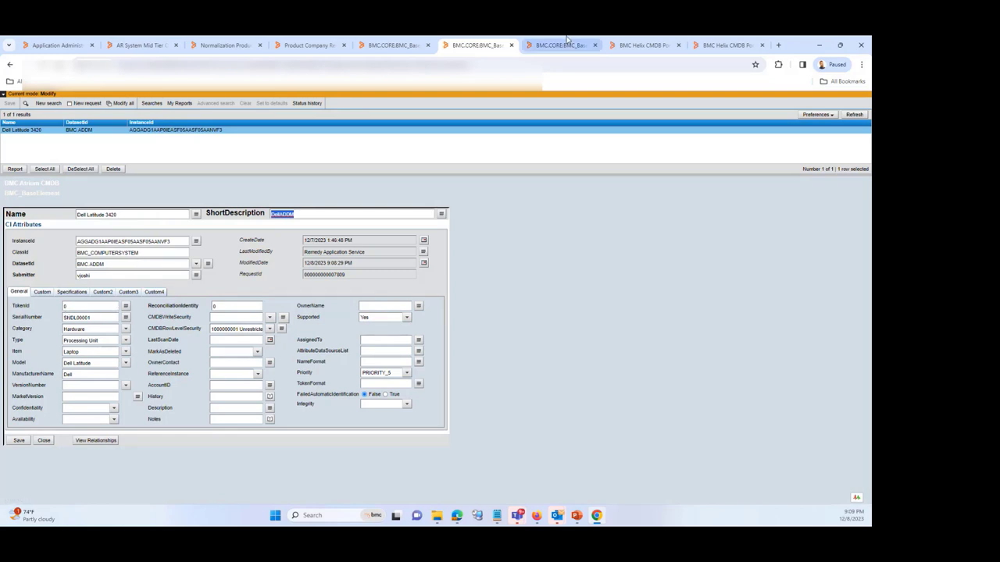
{"action": "key", "text": "ctrl+Tab"}
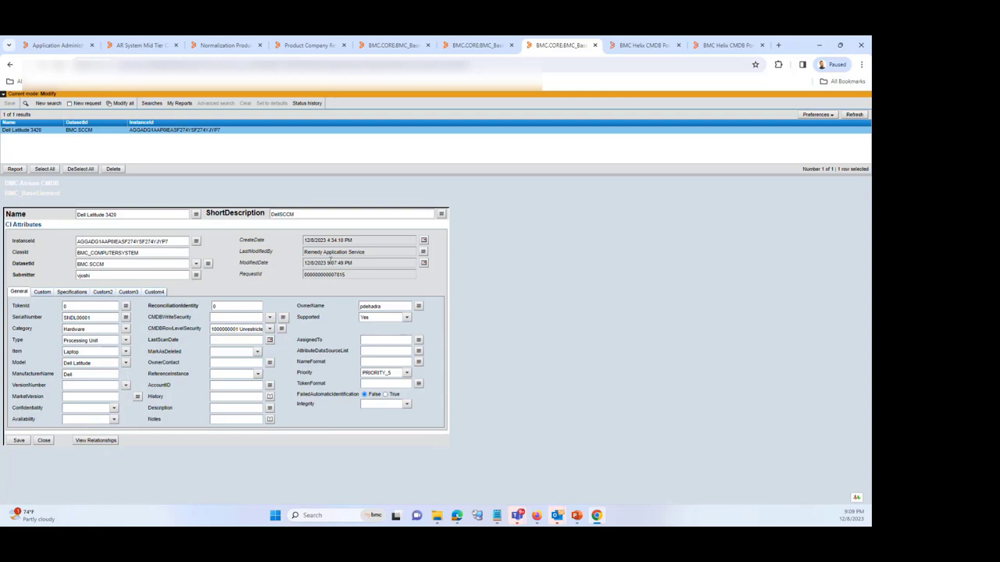
{"action": "left_click", "coordinate": [707, 45]}
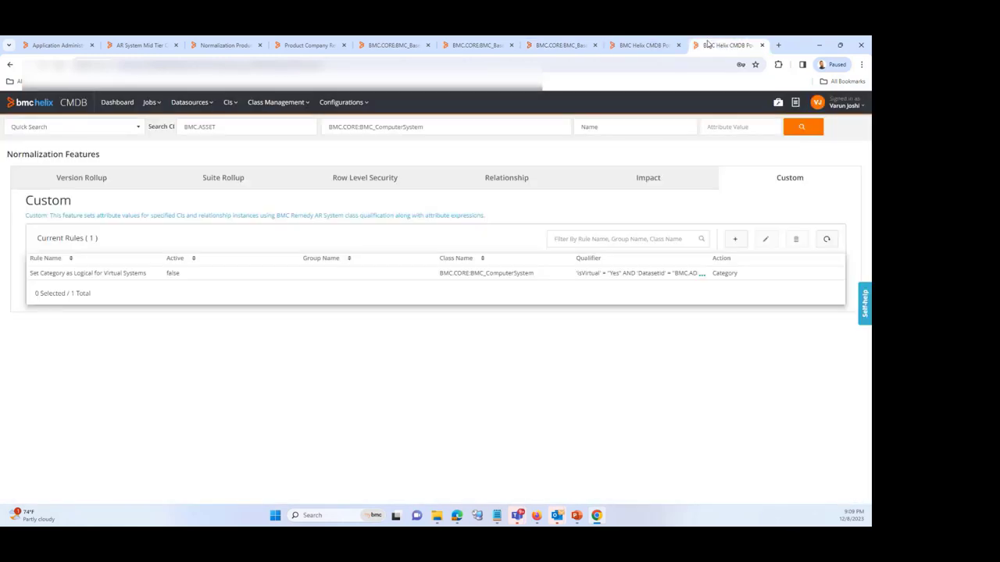
Inspect BMC.ADDM's dataset configuration (Name and CTI Lookup, CONTINUOUS mode) without saving changes.
{"action": "left_click", "coordinate": [638, 46]}
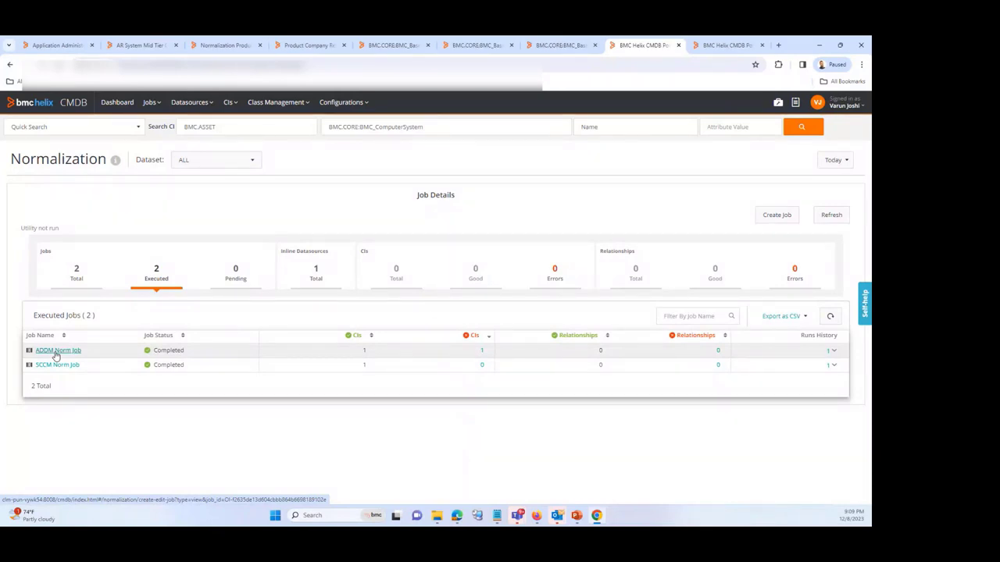
{"action": "left_click", "coordinate": [341, 102]}
{"action": "mouse_move", "coordinate": [384, 156]}
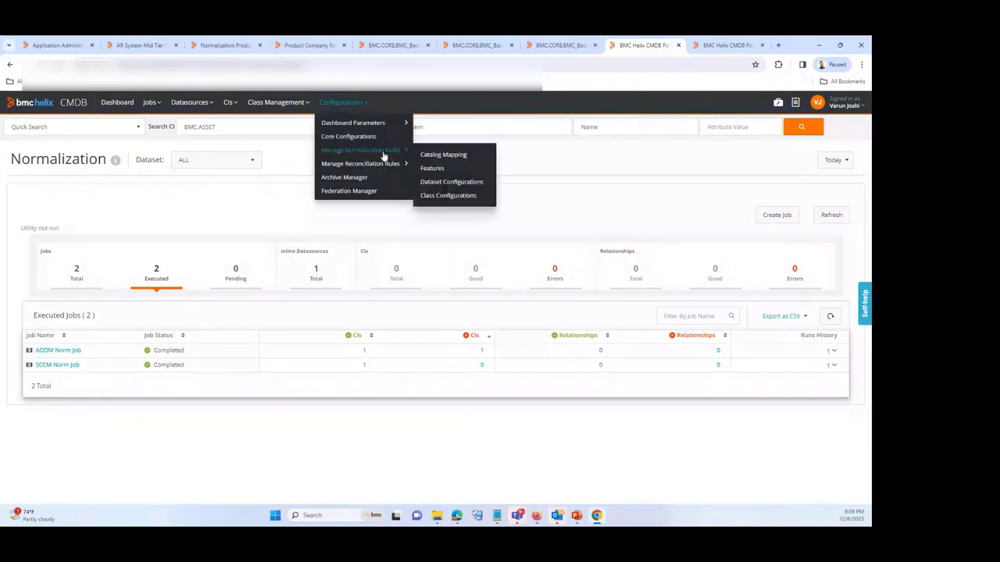
{"action": "left_click", "coordinate": [452, 181]}
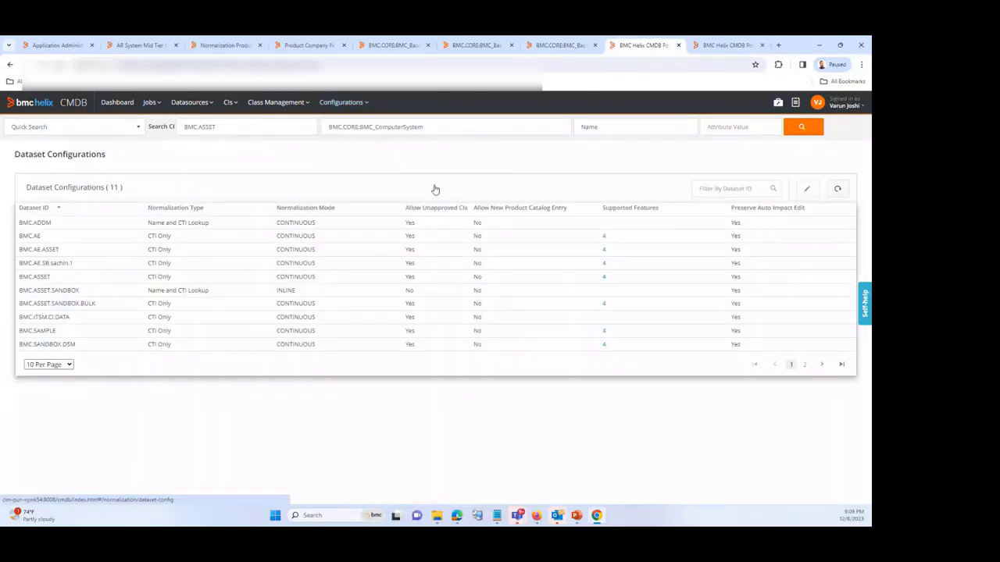
{"action": "left_click", "coordinate": [770, 223]}
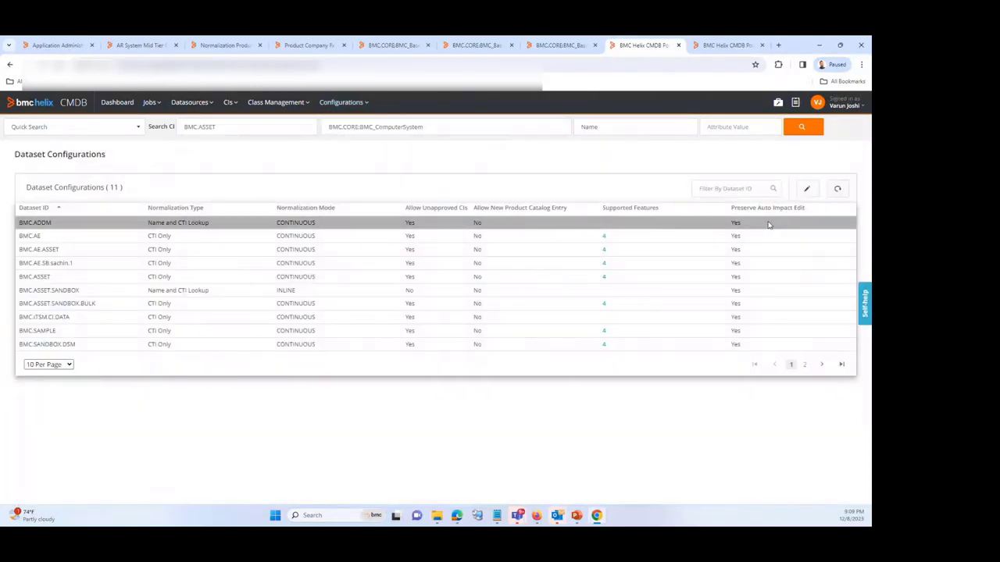
{"action": "left_click", "coordinate": [806, 189]}
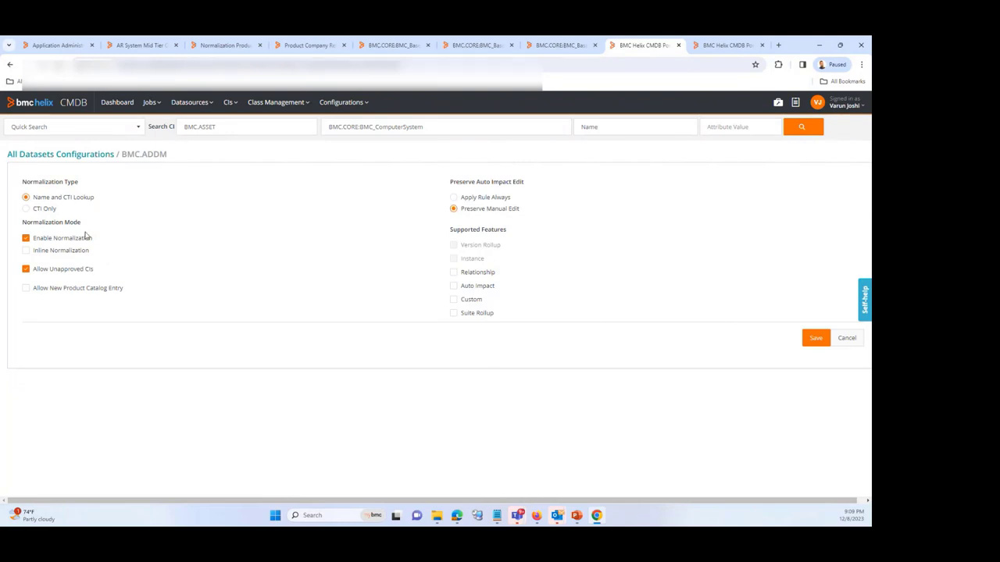
{"action": "left_click", "coordinate": [847, 344]}
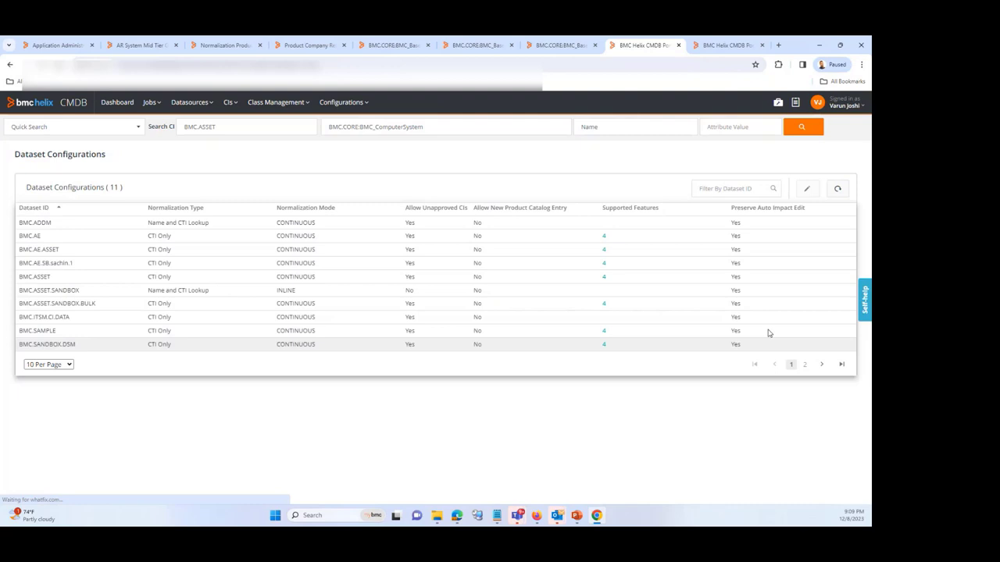
{"action": "left_click", "coordinate": [344, 102]}
{"action": "mouse_move", "coordinate": [377, 156]}
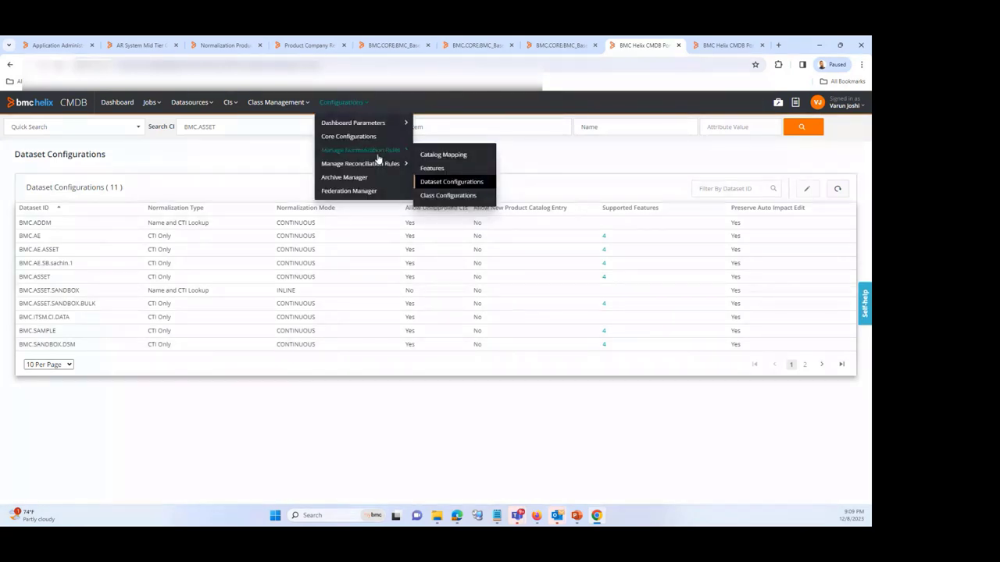
Show the 52-entry Class Configurations list, then advance the slideshow to the 'Normalization Demo' slide.
{"action": "left_click", "coordinate": [445, 198]}
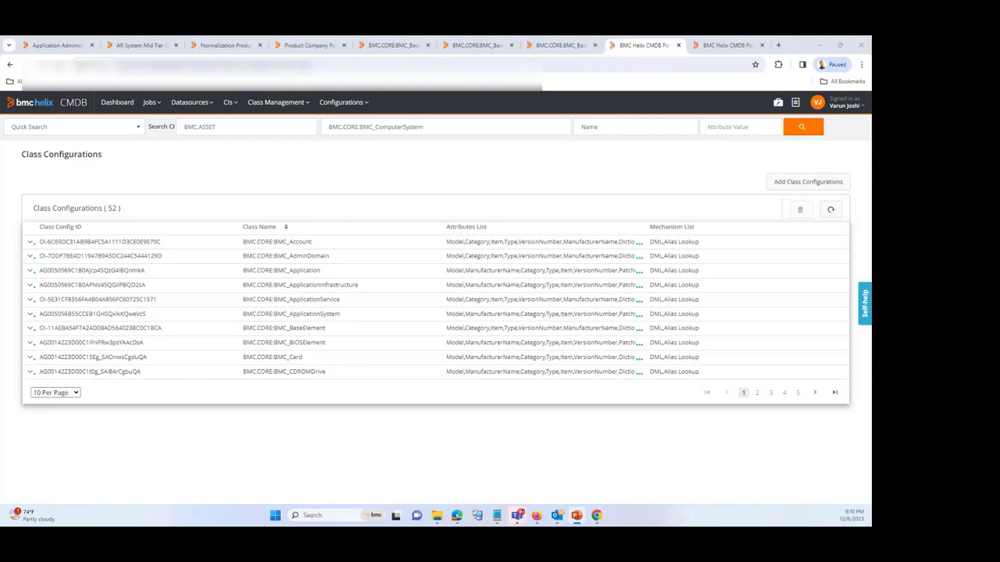
{"action": "key", "text": "alt+Tab"}
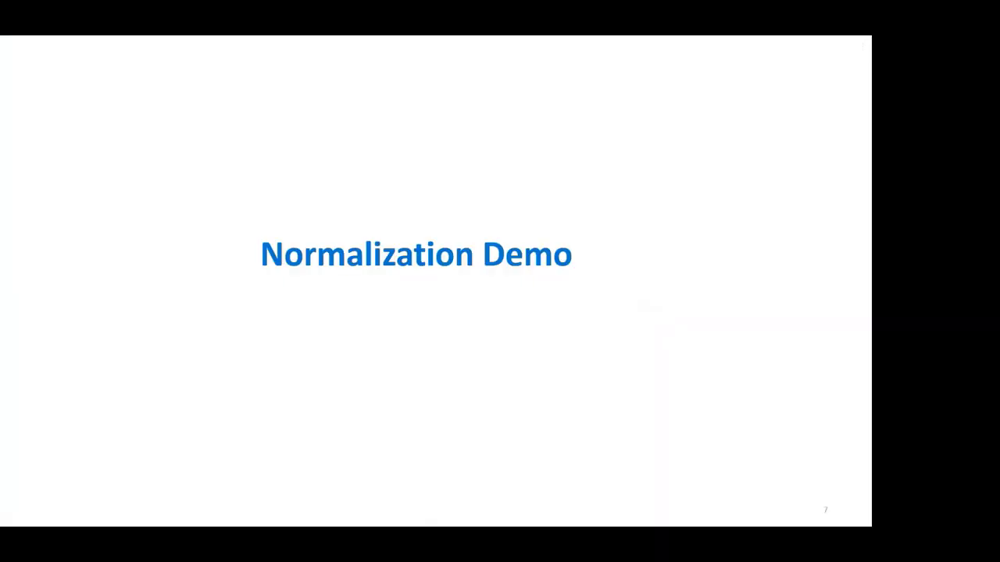
{"action": "key", "text": "Right"}
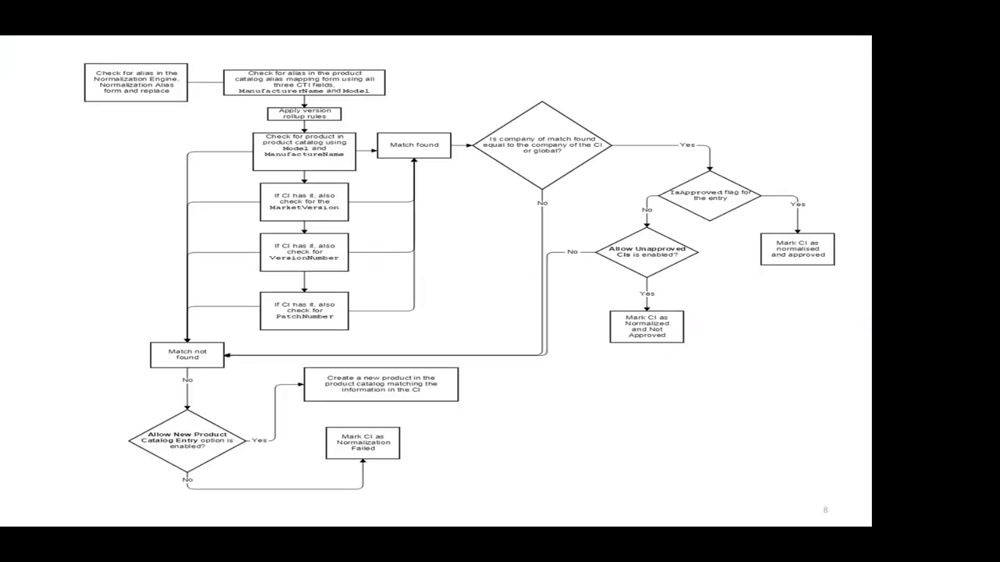
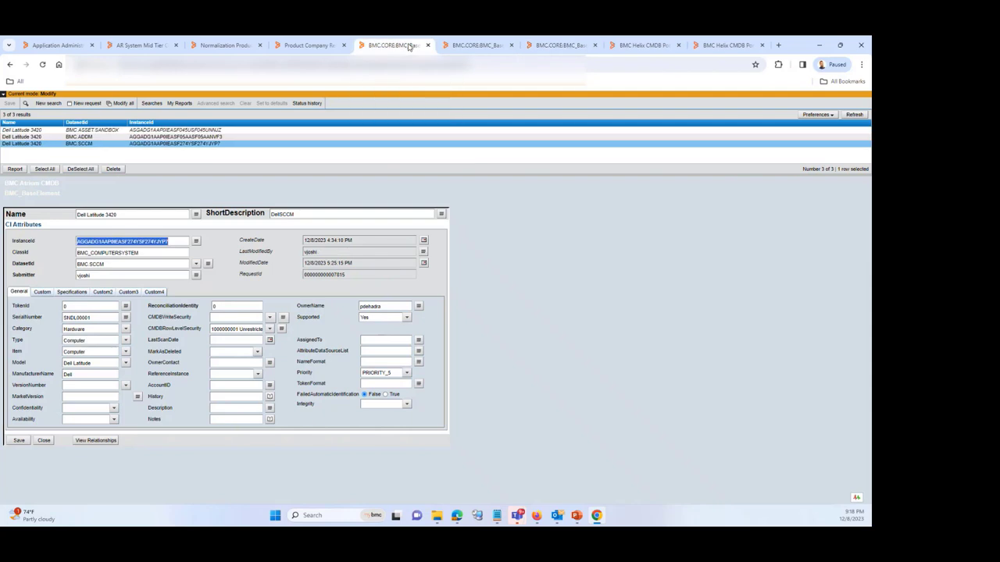
Refresh the CI form and highlight the Dell Latitude 3420 name and serial SNDL00001.
{"action": "left_click", "coordinate": [855, 115]}
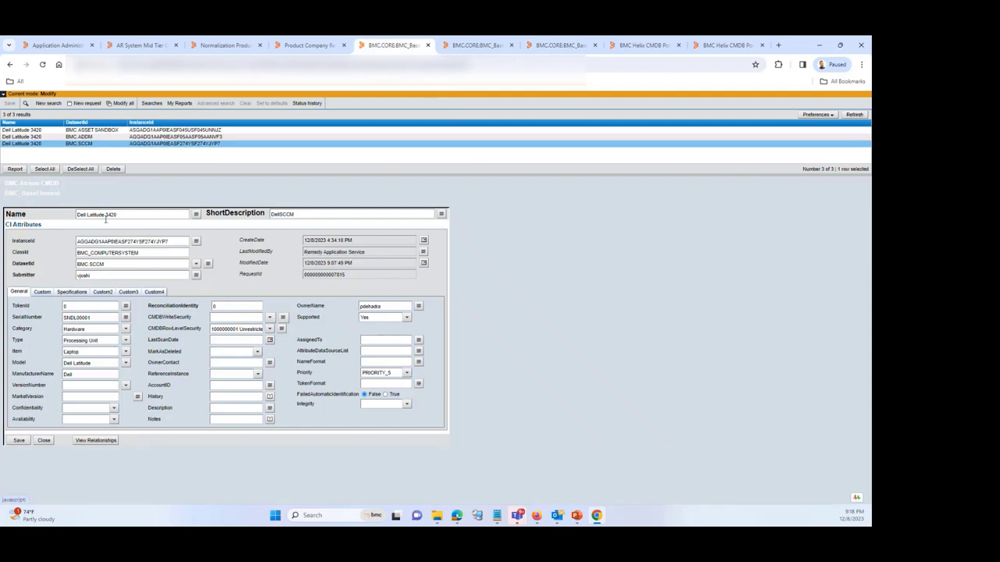
{"action": "left_click_drag", "start_coordinate": [122, 215], "coordinate": [54, 209]}
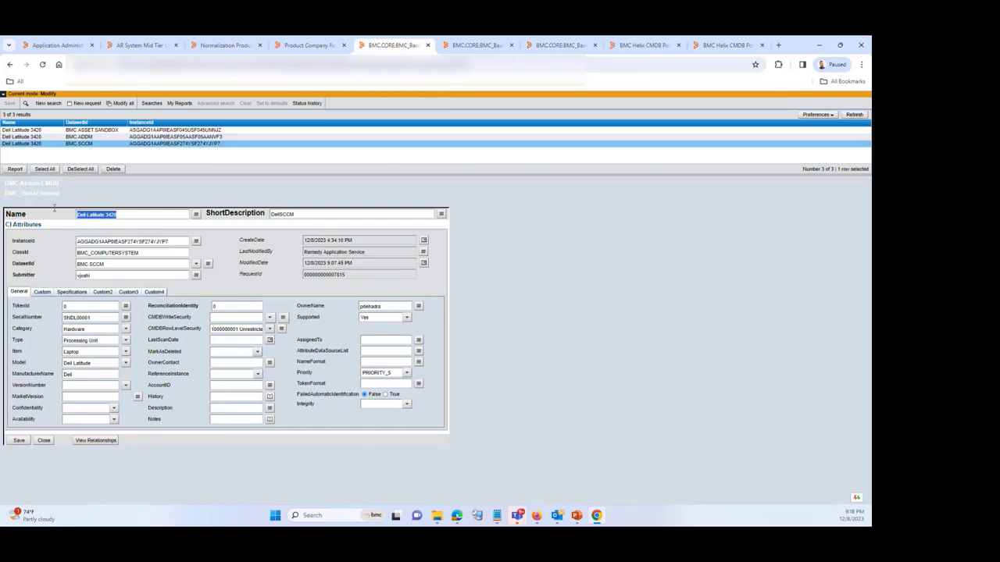
{"action": "left_click_drag", "start_coordinate": [96, 317], "coordinate": [17, 309]}
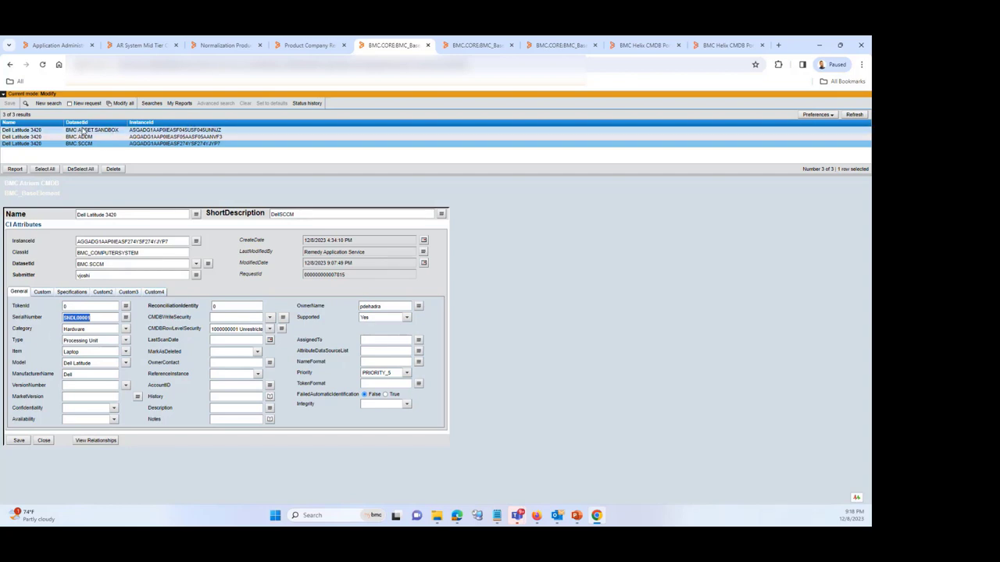
Compare the BMC.ASSET.SANDBOX record's details with the BMC.SCCM record's.
{"action": "left_click", "coordinate": [85, 131]}
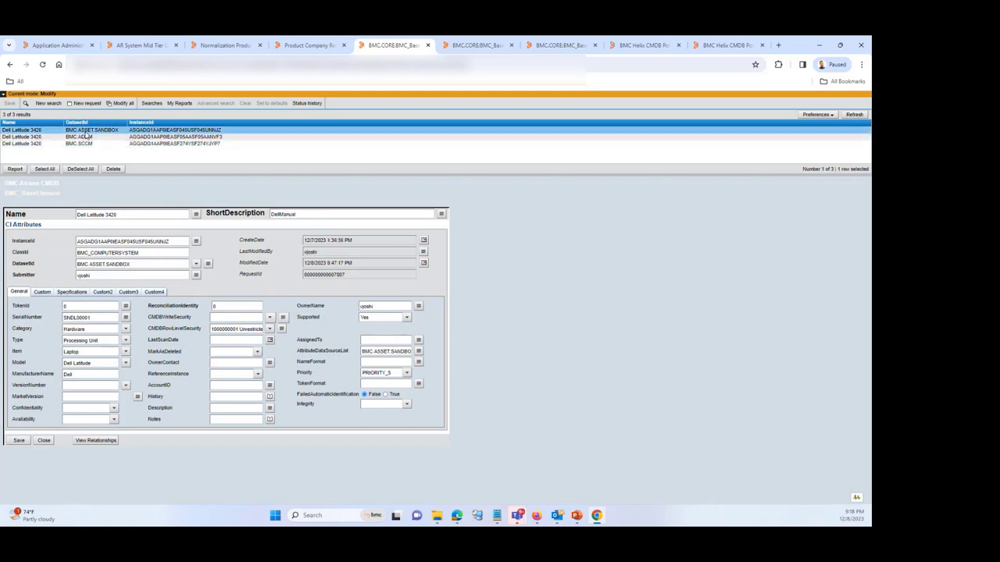
{"action": "left_click", "coordinate": [87, 136]}
{"action": "left_click", "coordinate": [87, 144]}
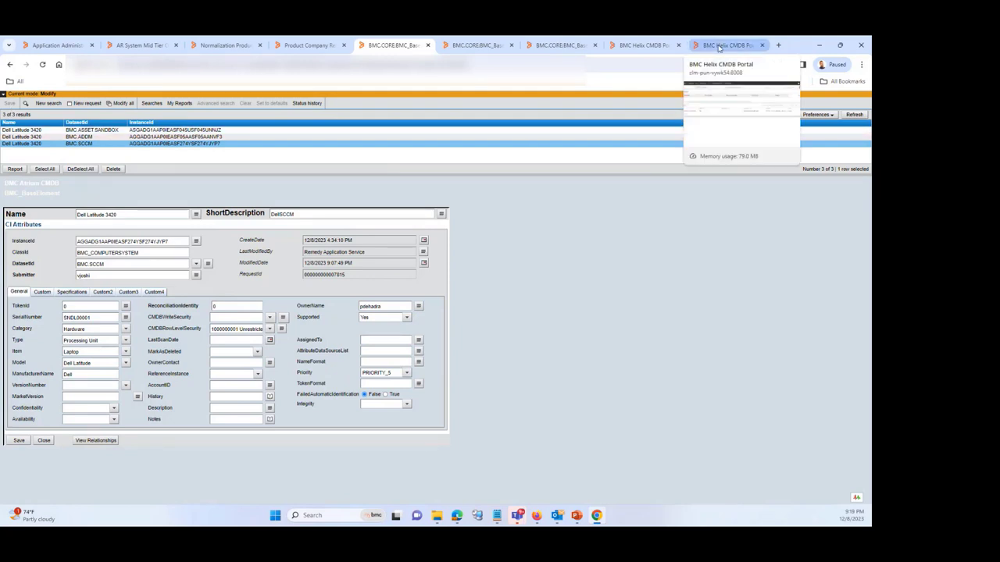
Open the Manage Reconciliation job list in Helix CMDB and widen the Job Name column.
{"action": "left_click", "coordinate": [654, 45]}
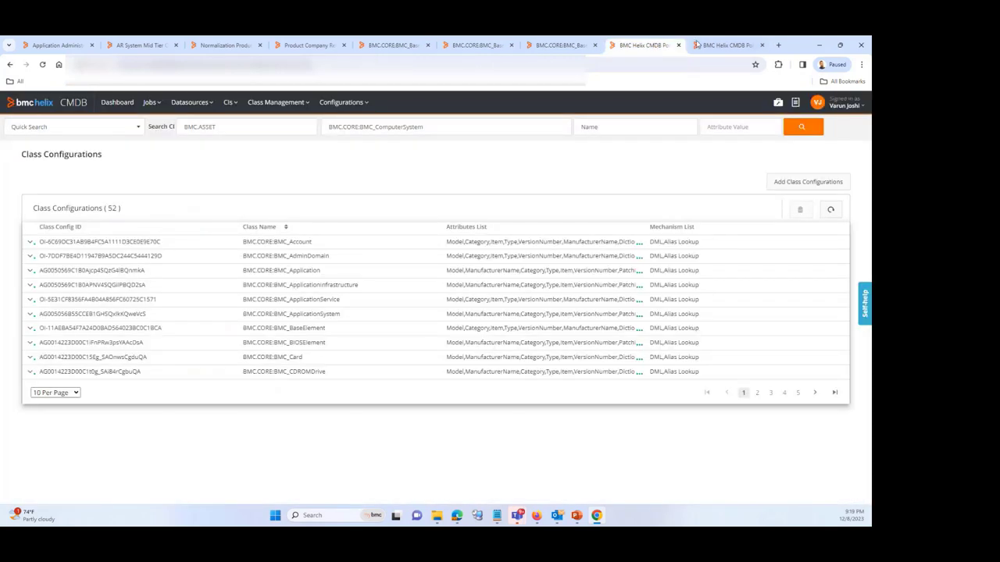
{"action": "left_click", "coordinate": [153, 109]}
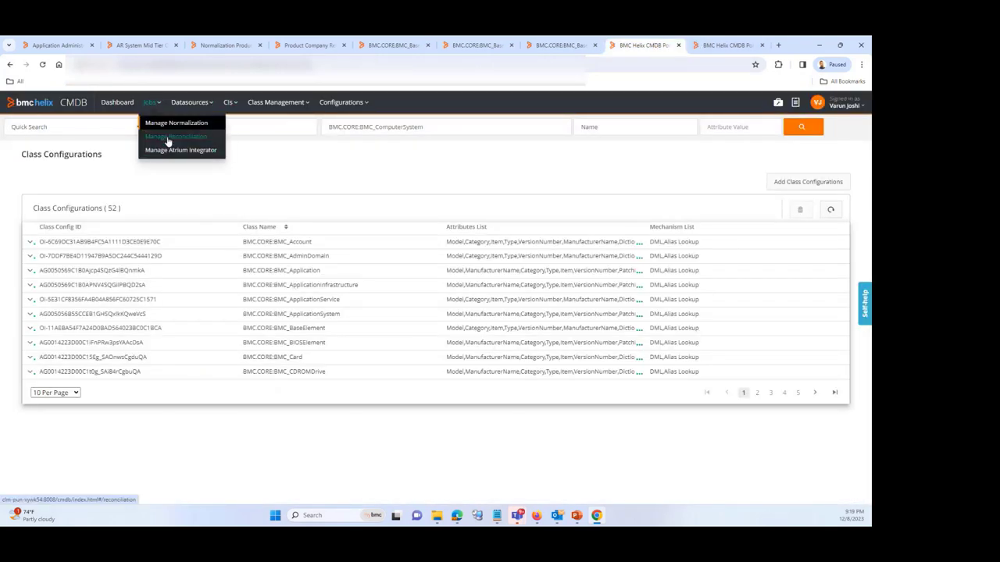
{"action": "left_click", "coordinate": [167, 137]}
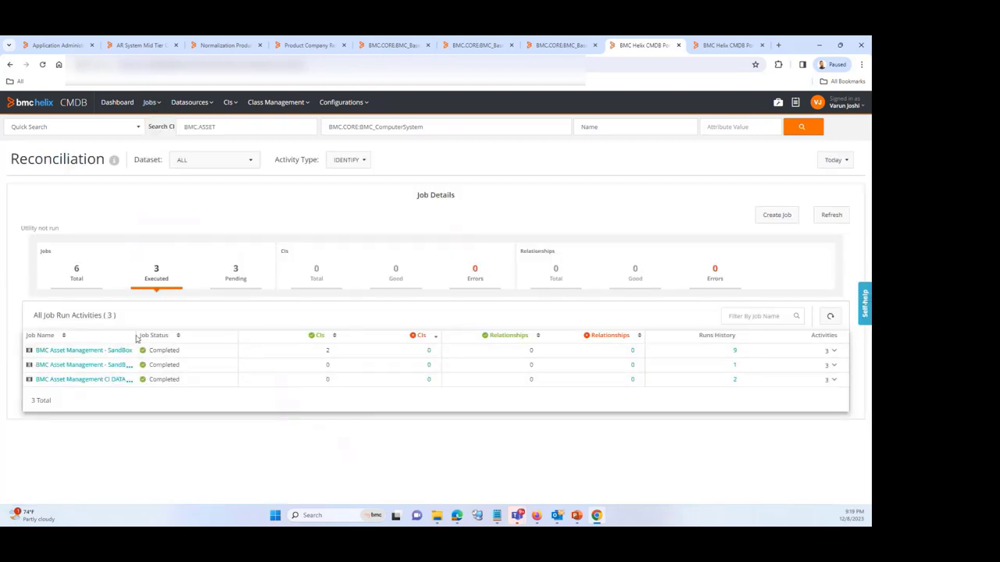
{"action": "left_click_drag", "start_coordinate": [138, 335], "coordinate": [189, 335]}
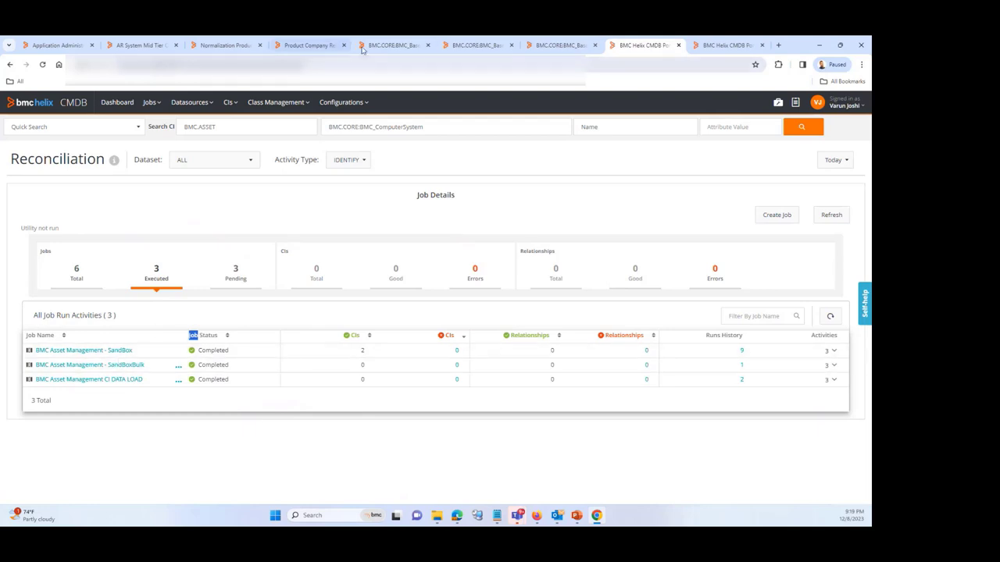
{"action": "left_click", "coordinate": [392, 45]}
{"action": "key", "text": "Up"}
{"action": "key", "text": "Up"}
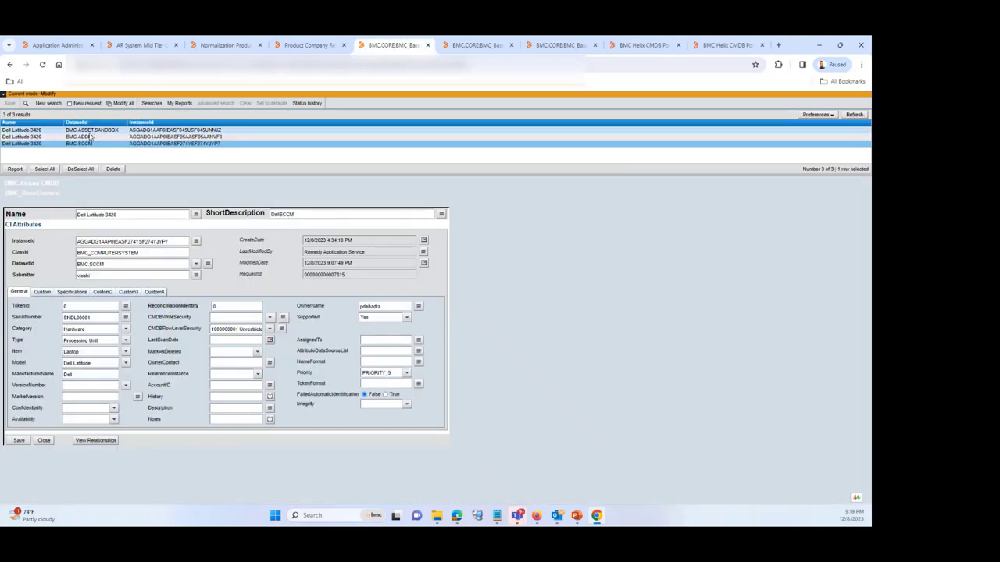
{"action": "left_click", "coordinate": [692, 44]}
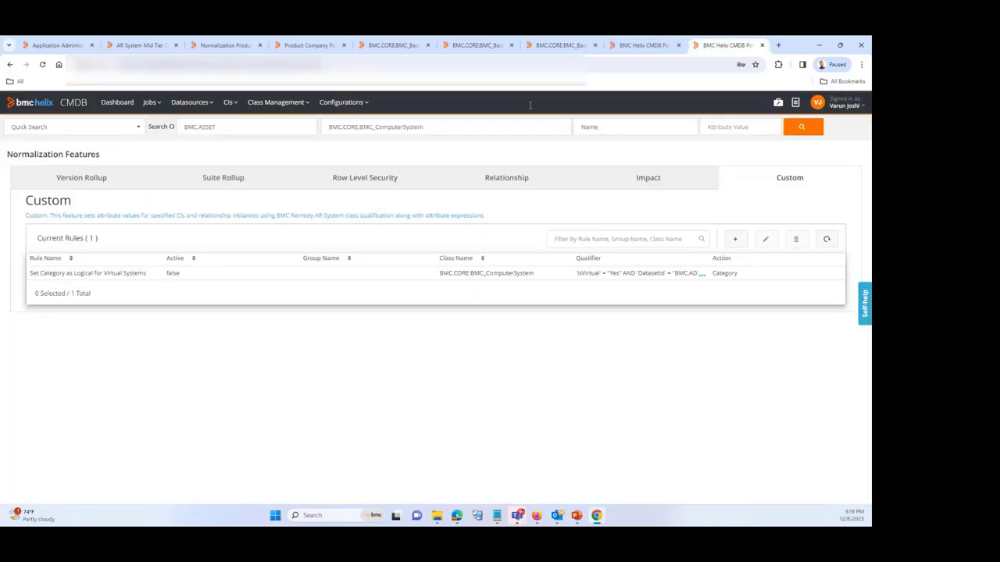
{"action": "left_click", "coordinate": [644, 45]}
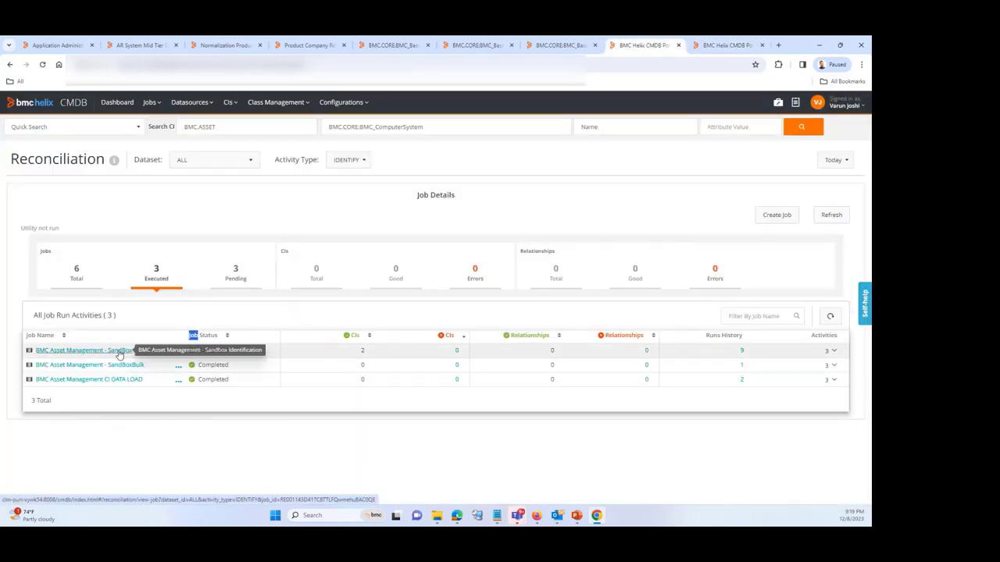
Start the BMC Asset Management - SandBox reconciliation job and return to the CI form.
{"action": "left_click", "coordinate": [107, 353]}
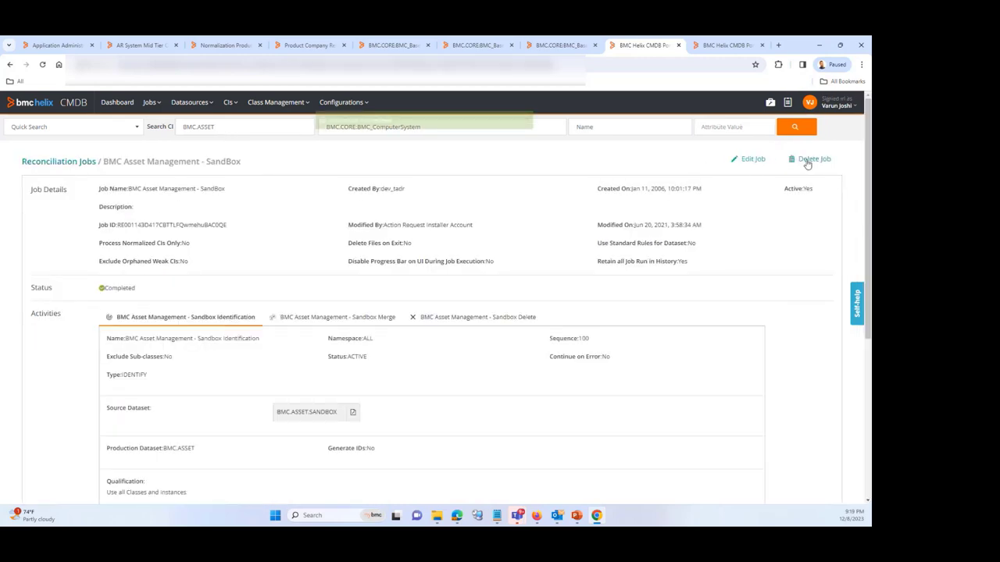
{"action": "left_click", "coordinate": [812, 160]}
{"action": "left_click", "coordinate": [64, 166]}
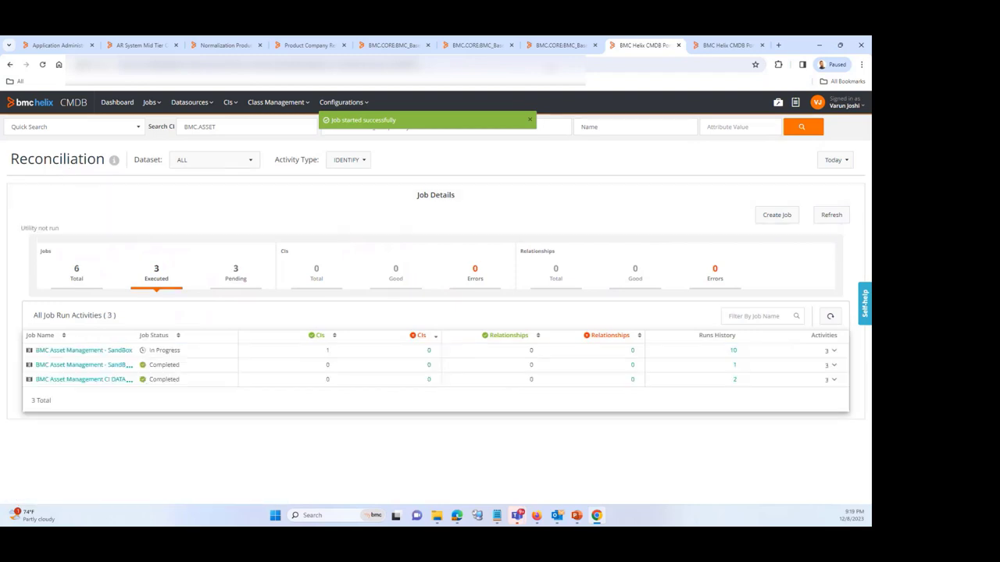
{"action": "left_click", "coordinate": [394, 45]}
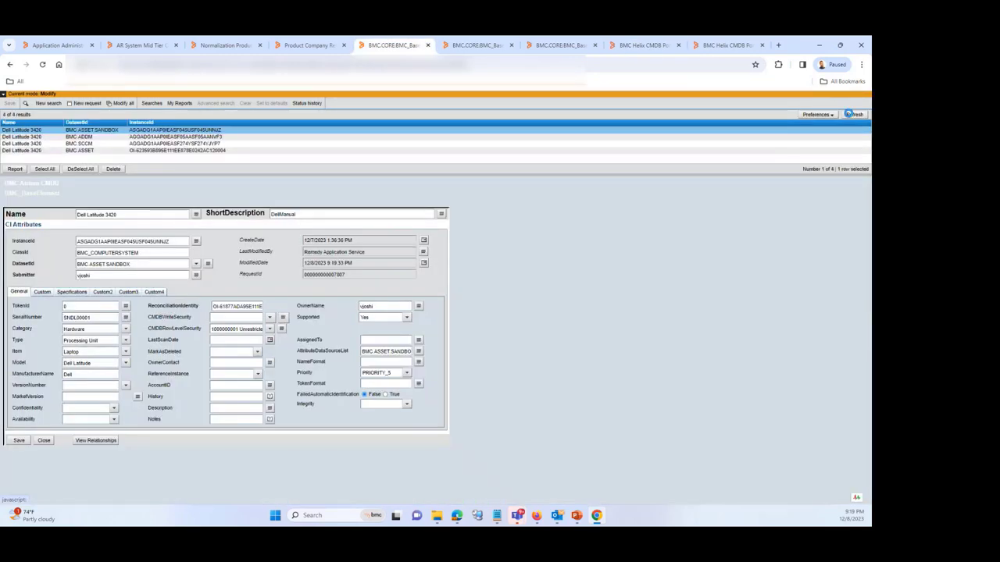
Compare the merged BMC.ASSET record with the SANDBOX record's DellManual short description.
{"action": "left_click", "coordinate": [218, 150]}
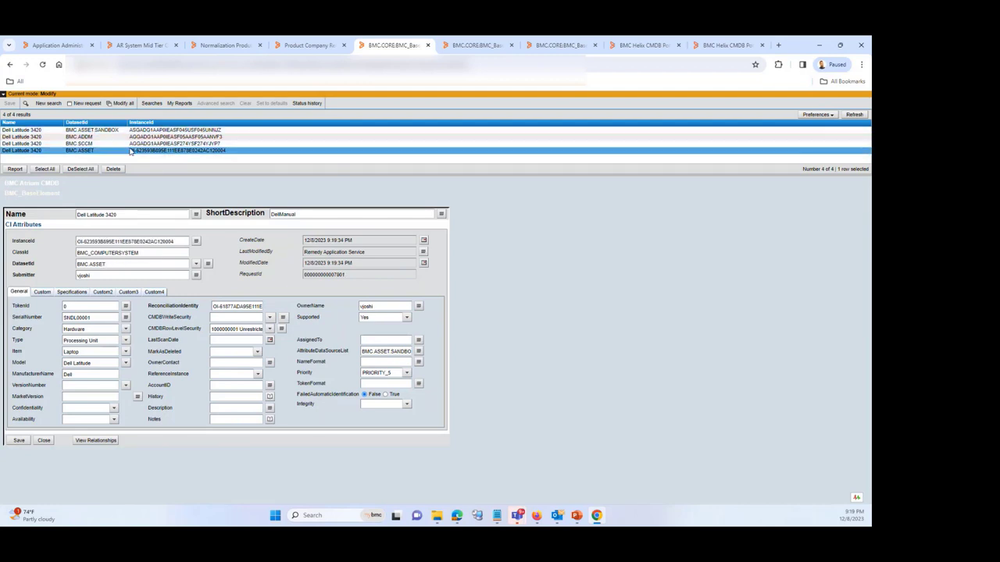
{"action": "left_click", "coordinate": [133, 131]}
{"action": "double_click", "coordinate": [271, 214]}
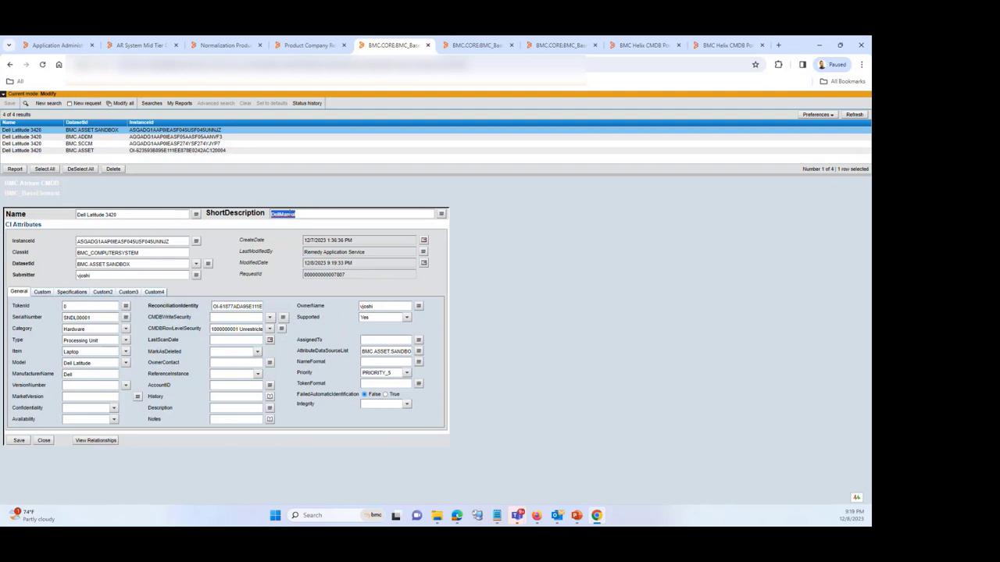
{"action": "left_click", "coordinate": [93, 150]}
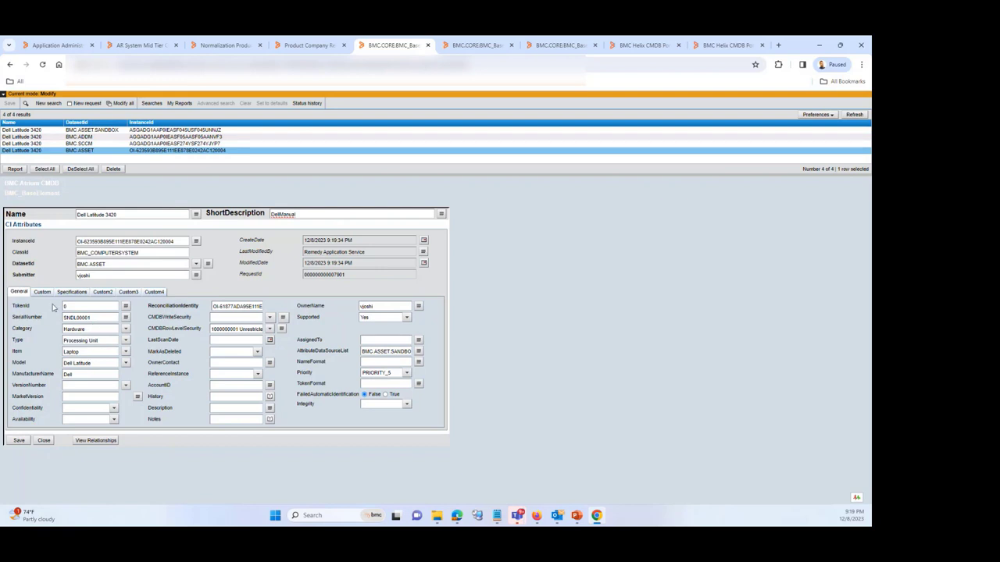
Review the merged record's Custom, Specifications and Custom2–Custom4 tabs, then view the BMC.ADDM record.
{"action": "left_click", "coordinate": [44, 293]}
{"action": "left_click", "coordinate": [71, 293]}
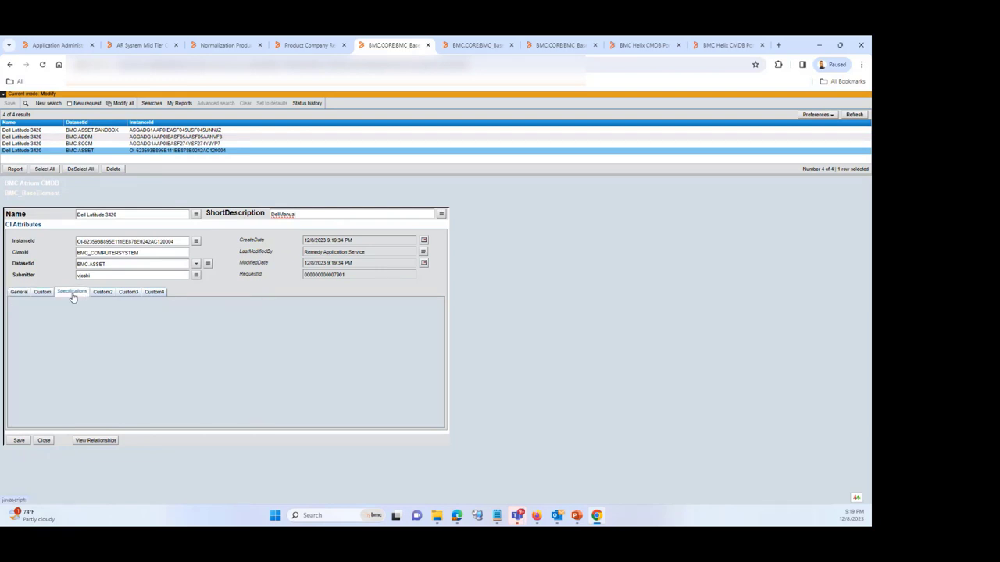
{"action": "left_click", "coordinate": [102, 292]}
{"action": "left_click", "coordinate": [128, 292]}
{"action": "left_click", "coordinate": [154, 292]}
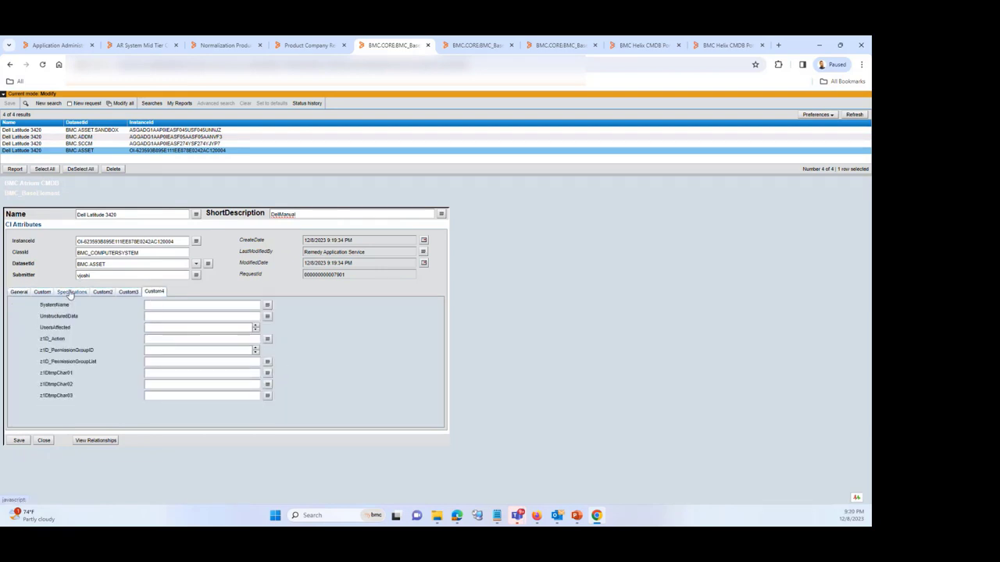
{"action": "left_click", "coordinate": [20, 292]}
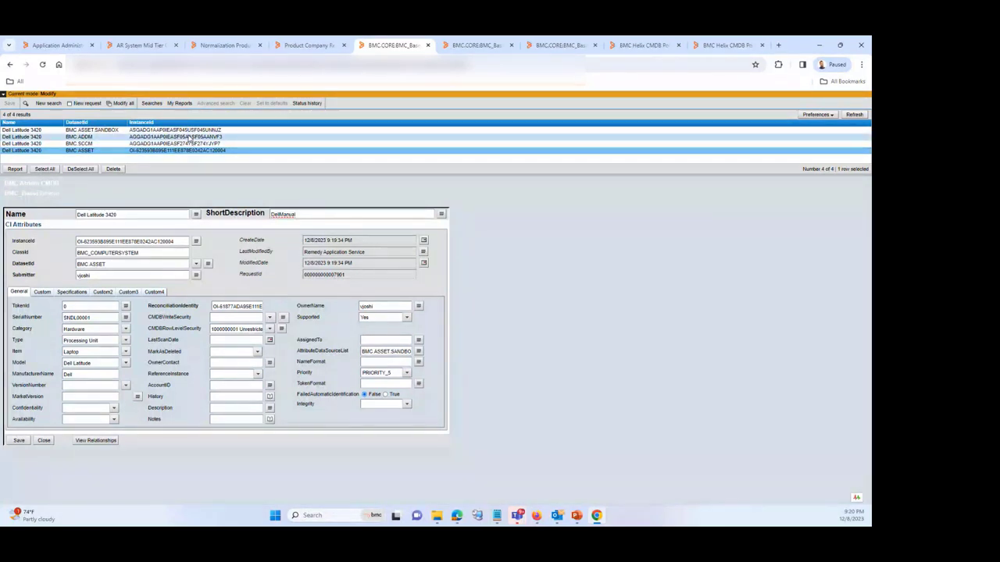
{"action": "left_click", "coordinate": [182, 137]}
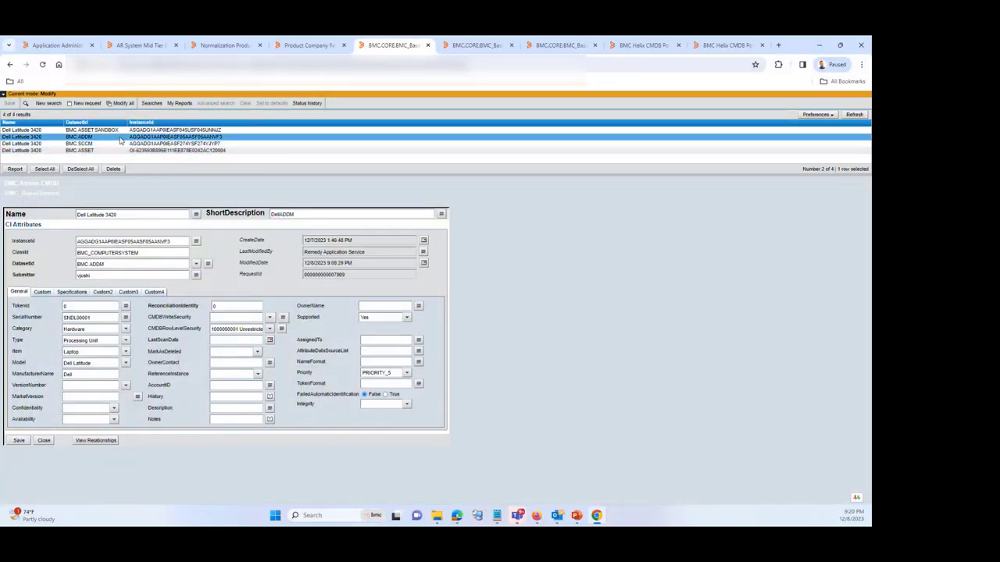
Create a new reconciliation job named 'ADDM Test RE Job' and paste that name as its description.
{"action": "left_click", "coordinate": [643, 47]}
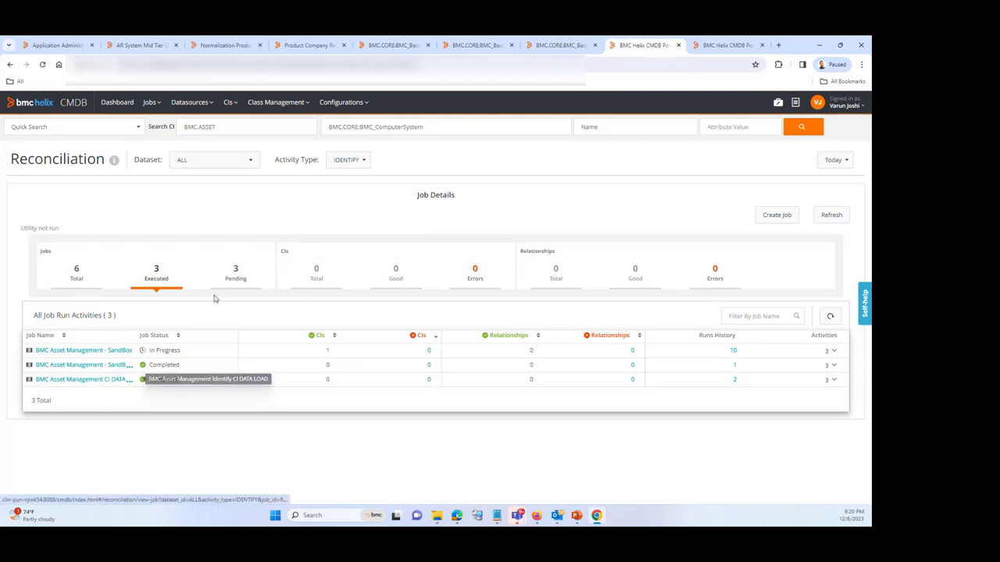
{"action": "left_click", "coordinate": [789, 214]}
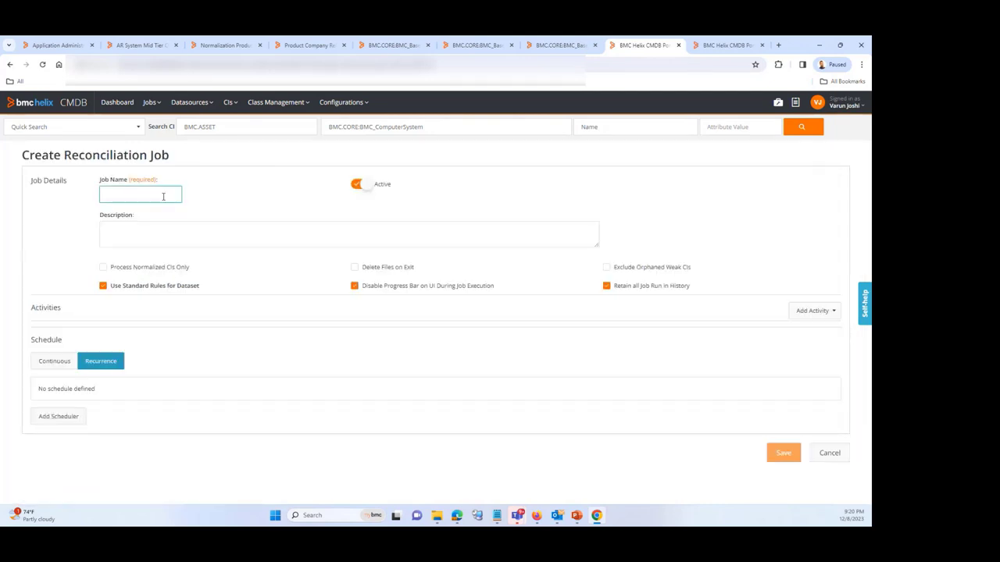
{"action": "type", "text": "ADD"}
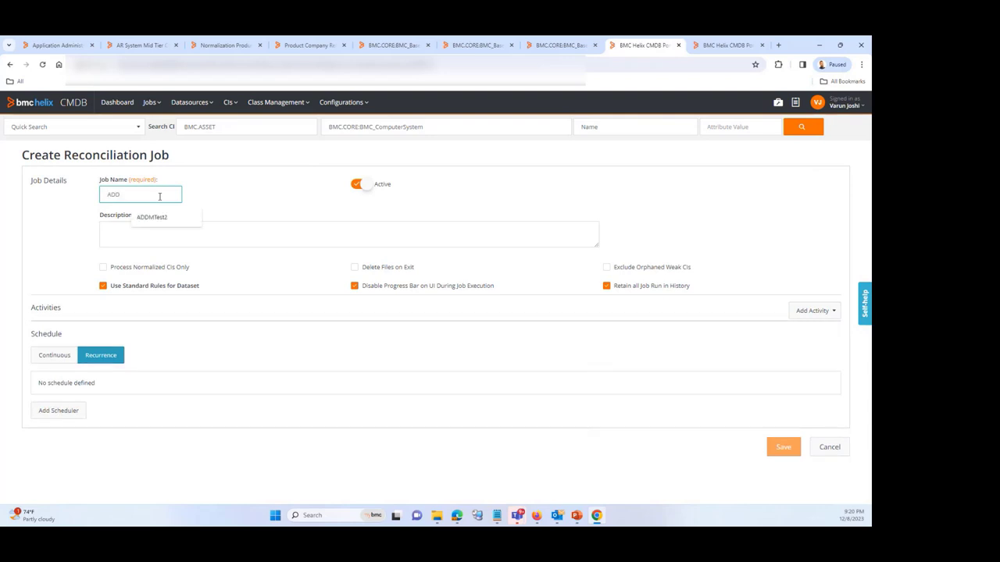
{"action": "type", "text": "M Test RE Job"}
{"action": "left_click_drag", "start_coordinate": [179, 195], "coordinate": [43, 188]}
{"action": "key", "text": "ctrl+c"}
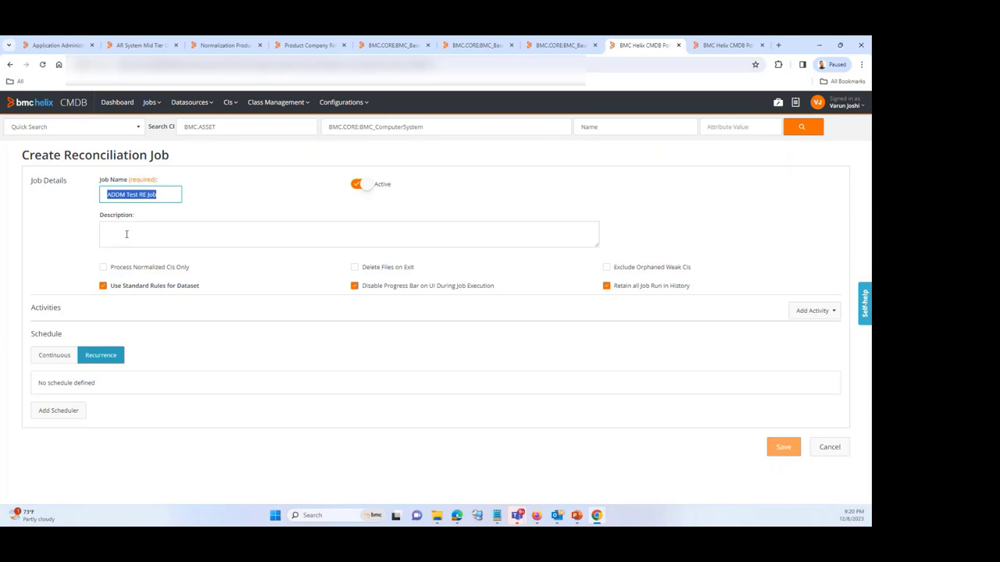
{"action": "left_click", "coordinate": [125, 233]}
{"action": "key", "text": "ctrl+v"}
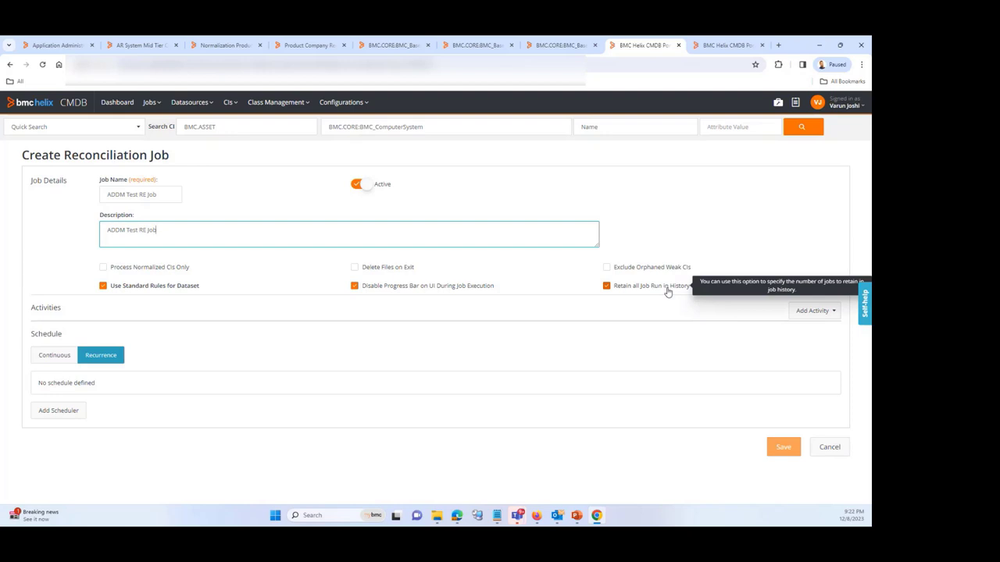
Keep Retain all Job Run in History checked after toggling it, and list the activity types.
{"action": "left_click", "coordinate": [608, 287]}
{"action": "left_click", "coordinate": [608, 287]}
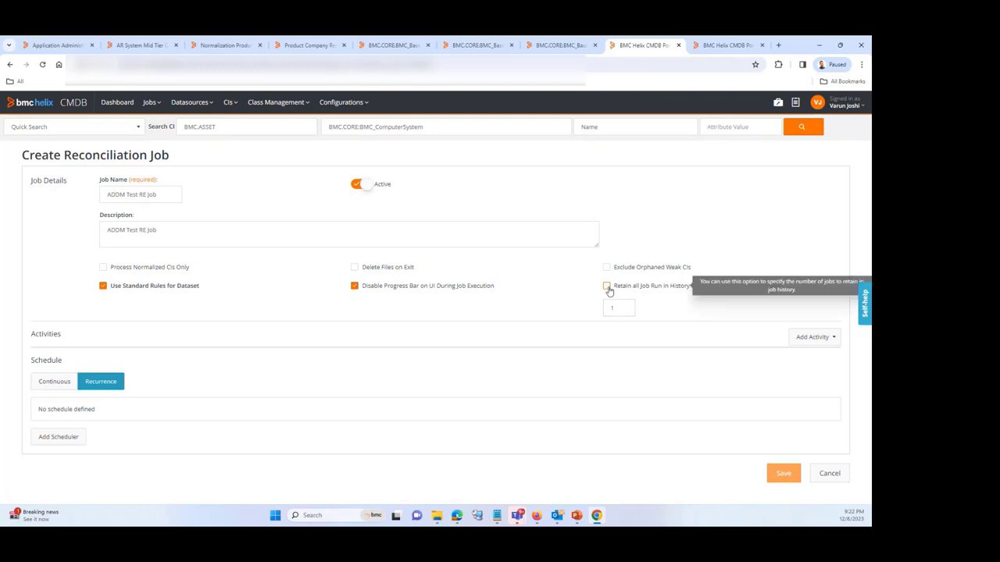
{"action": "left_click", "coordinate": [607, 286]}
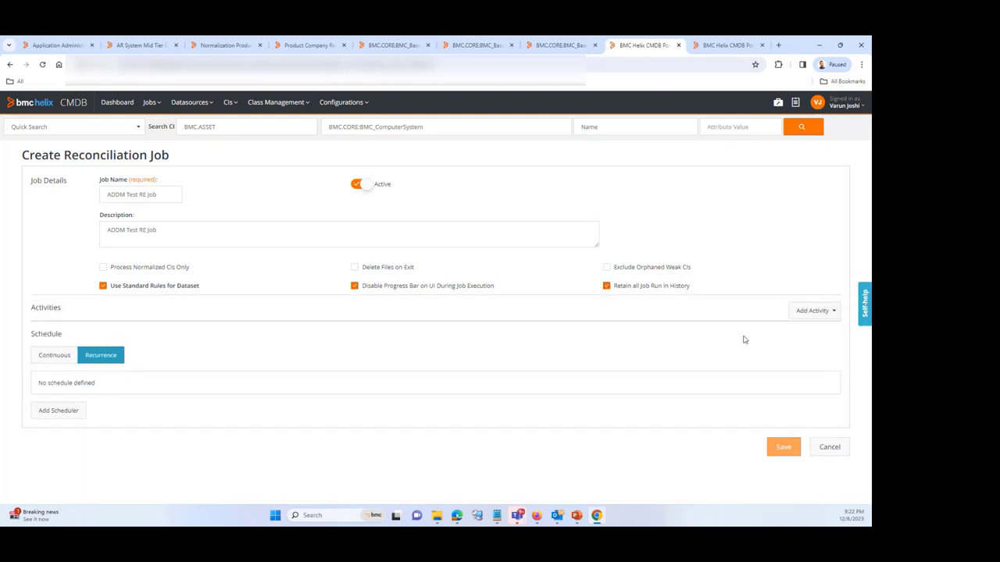
{"action": "left_click", "coordinate": [816, 313]}
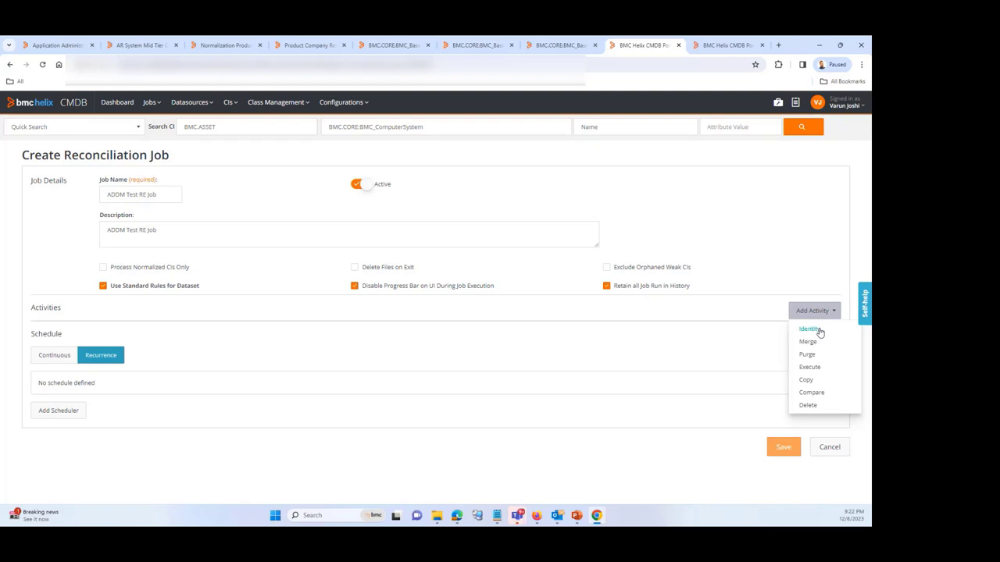
Add an Identify activity with source dataset BMC.ADDM and Generate IDs enabled.
{"action": "left_click", "coordinate": [810, 329]}
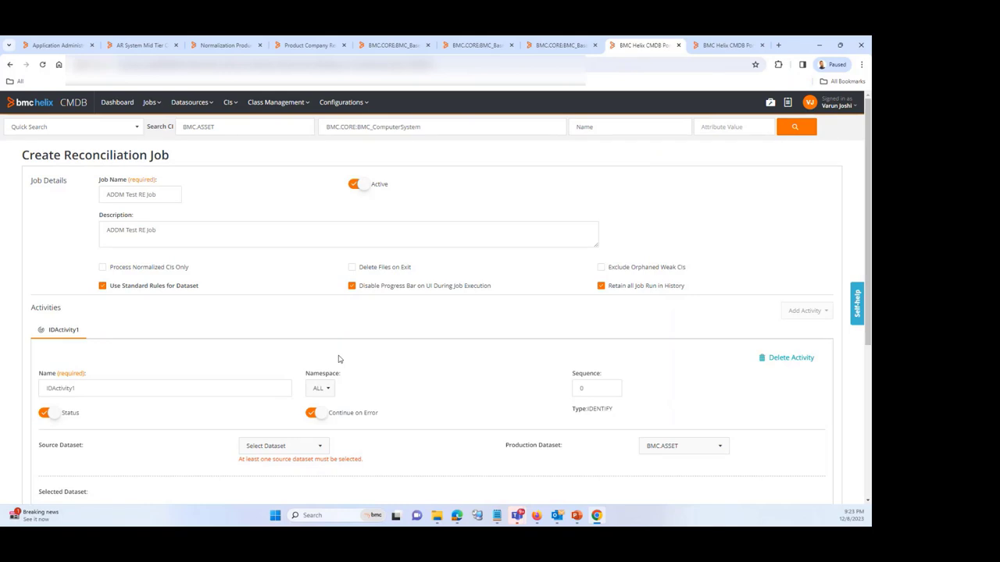
{"action": "scroll", "coordinate": [221, 406], "scroll_direction": "down", "scroll_amount": 2}
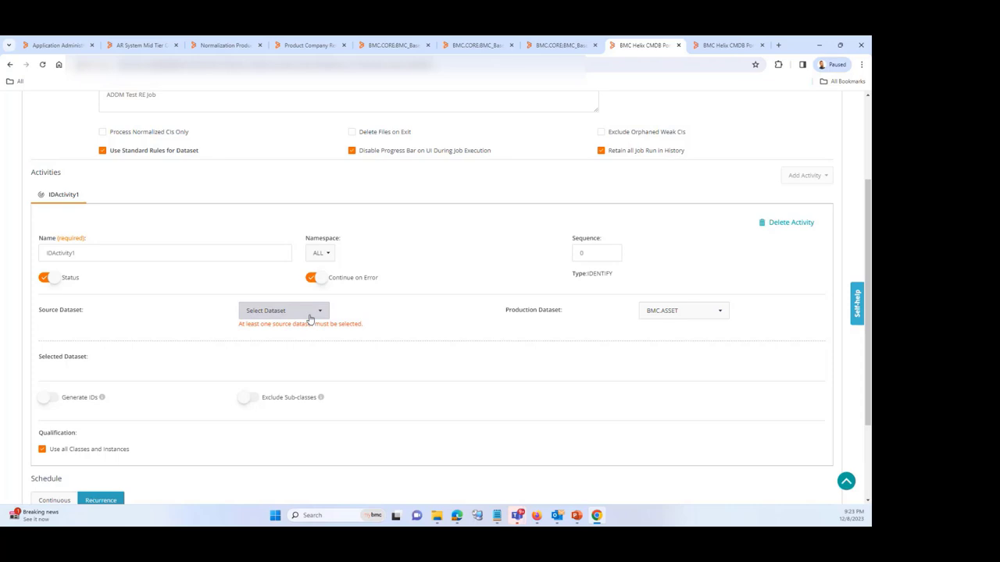
{"action": "left_click", "coordinate": [310, 317]}
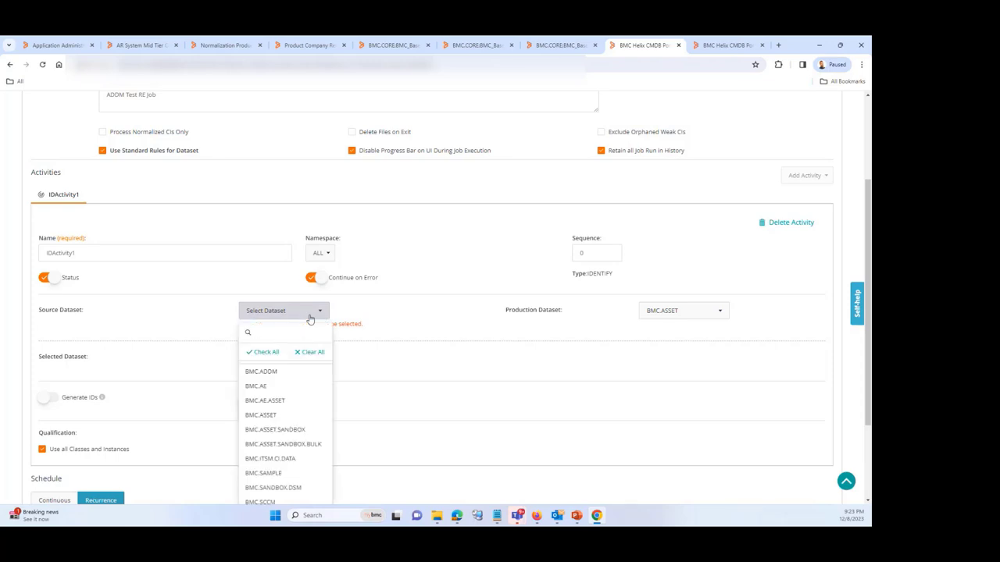
{"action": "left_click", "coordinate": [264, 376]}
{"action": "left_click", "coordinate": [378, 317]}
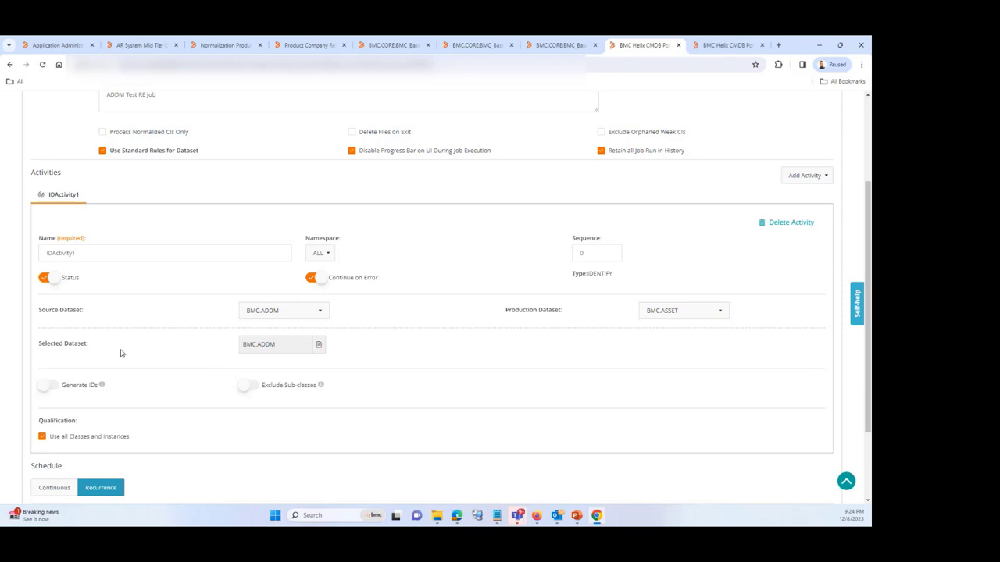
{"action": "left_click", "coordinate": [46, 385]}
{"action": "scroll", "coordinate": [352, 402], "scroll_direction": "down", "scroll_amount": 2}
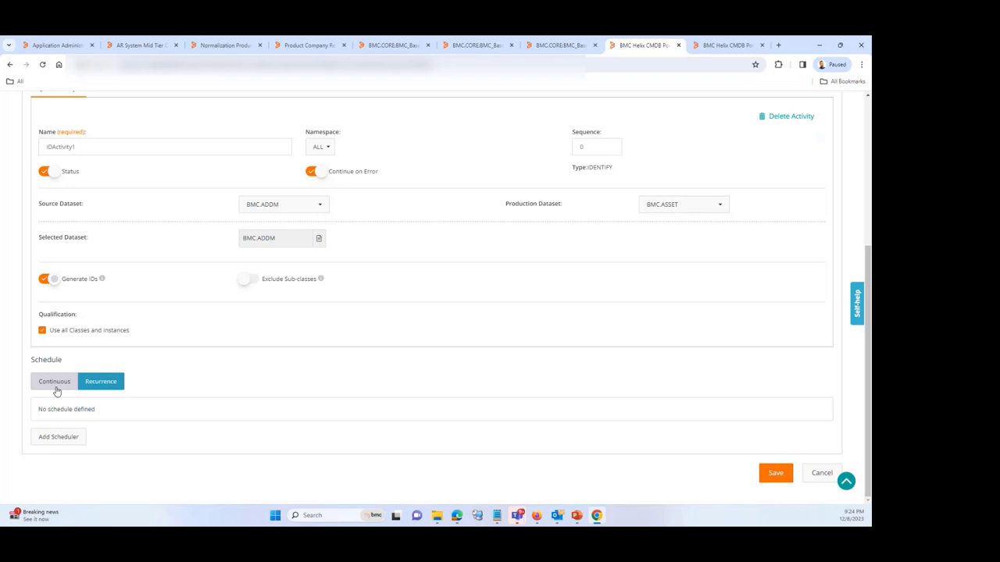
{"action": "left_click", "coordinate": [72, 437]}
{"action": "scroll", "coordinate": [322, 452], "scroll_direction": "down", "scroll_amount": 2}
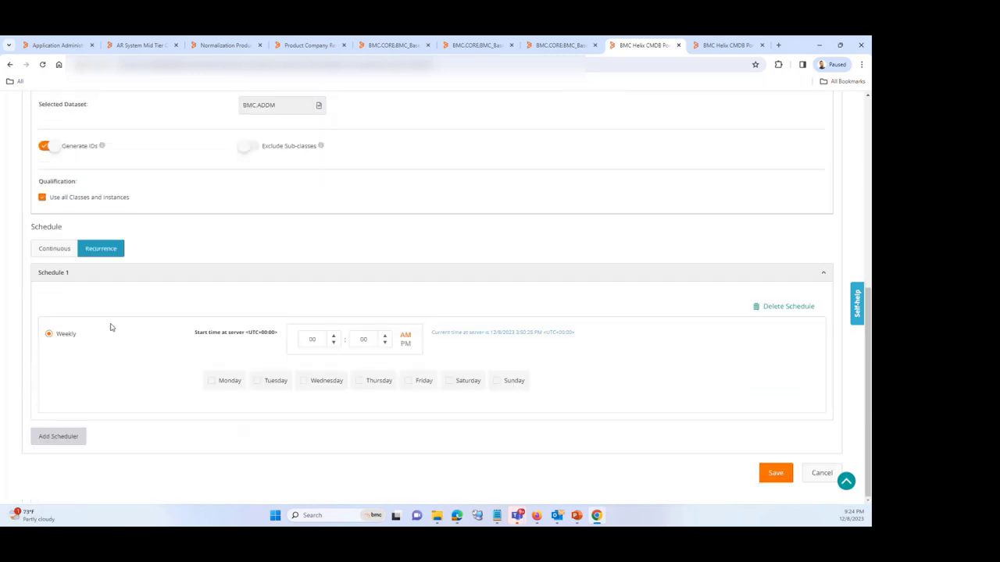
{"action": "left_click", "coordinate": [777, 309]}
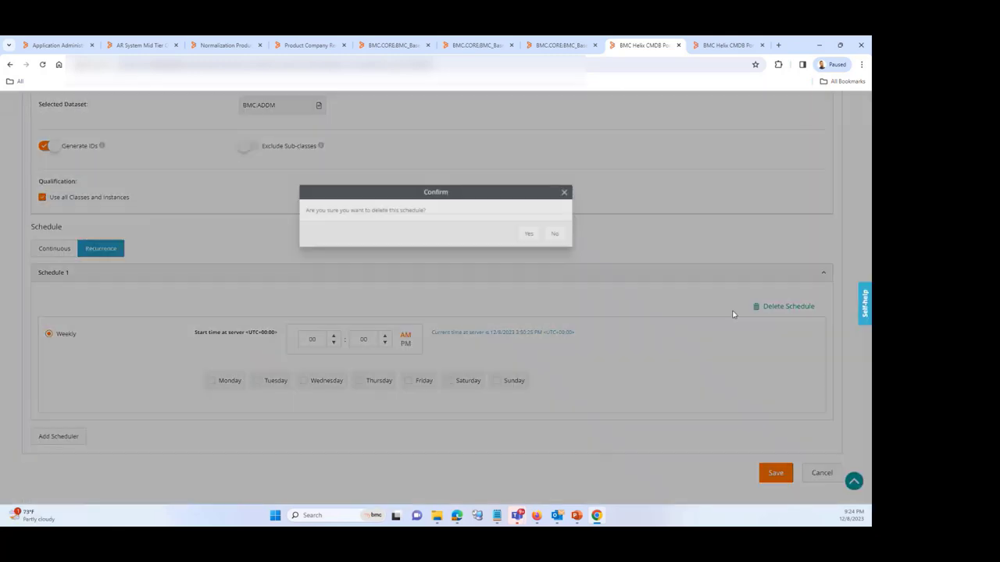
{"action": "left_click", "coordinate": [533, 229]}
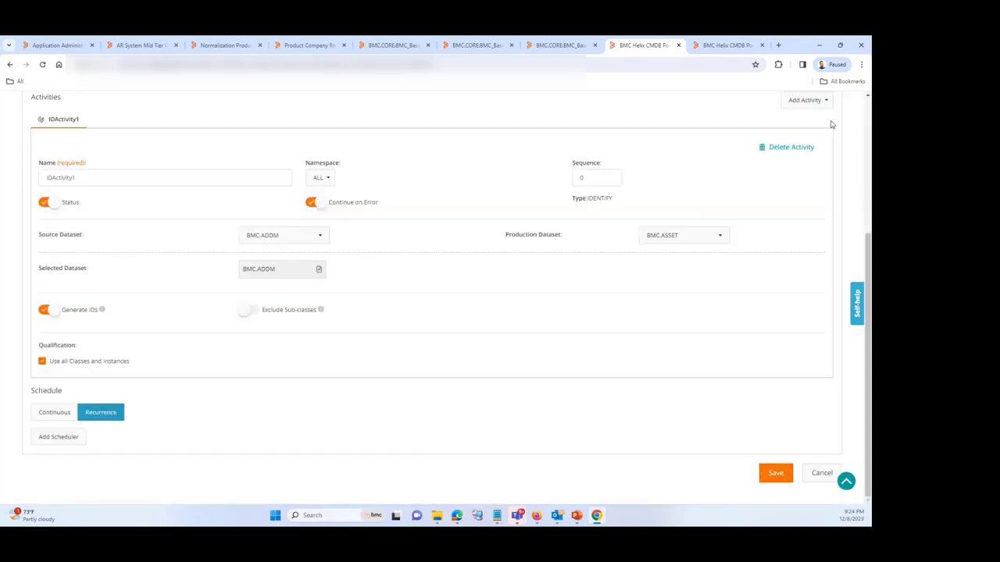
{"action": "scroll", "coordinate": [832, 152], "scroll_direction": "up", "scroll_amount": 1}
Add a Merge activity with BMC.ADDM as the source dataset into BMC.ASSET.
{"action": "left_click", "coordinate": [804, 194]}
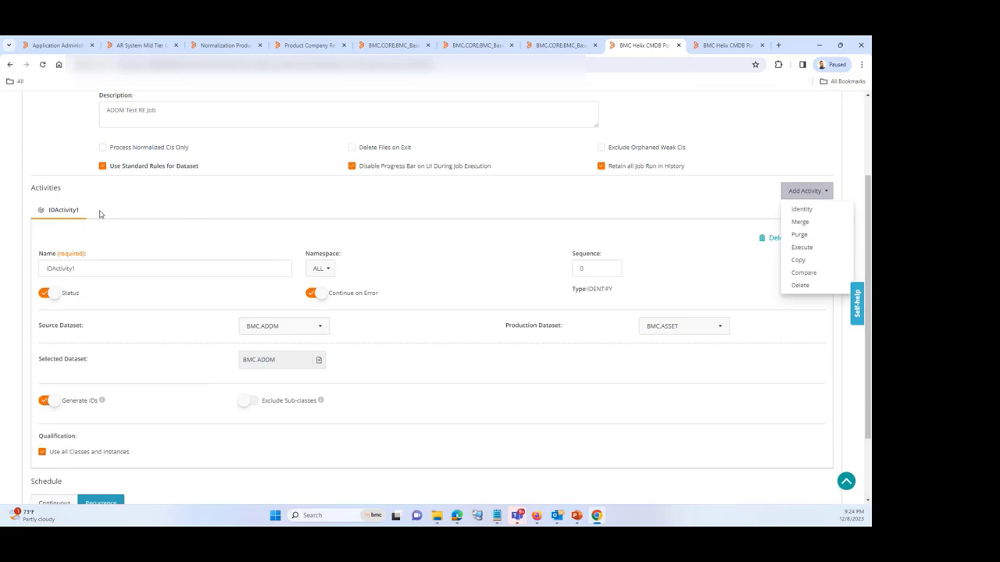
{"action": "left_click", "coordinate": [800, 225]}
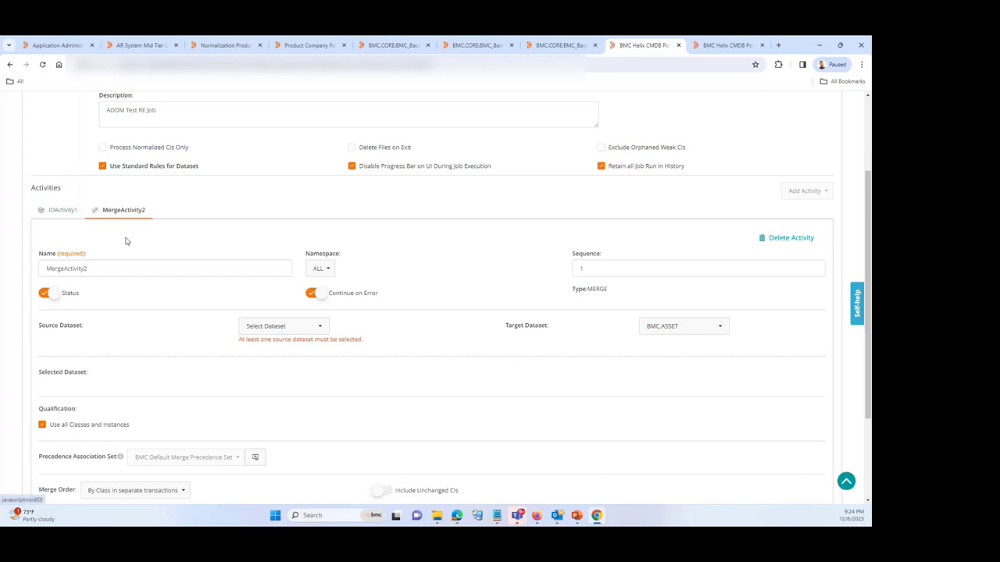
{"action": "left_click", "coordinate": [125, 266]}
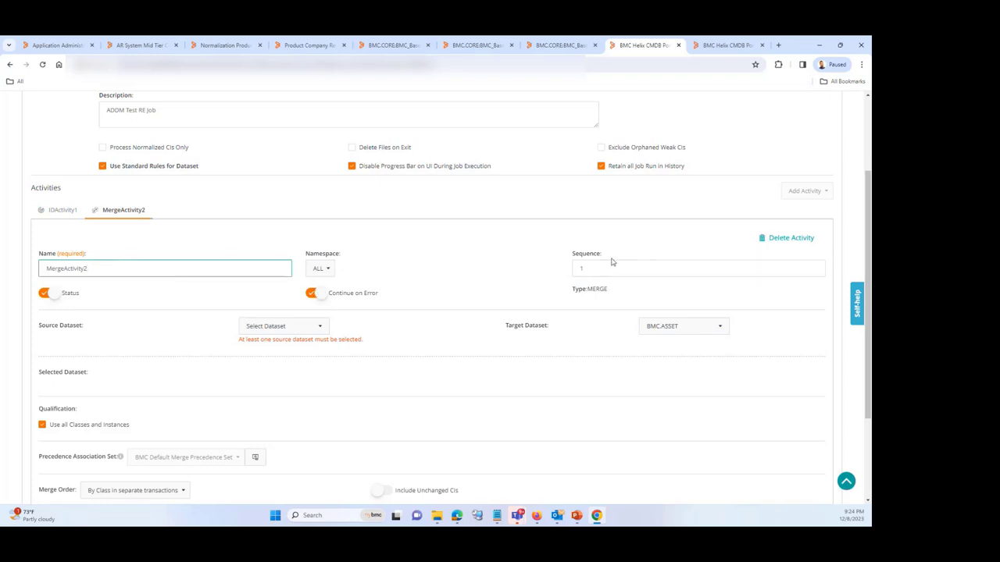
{"action": "scroll", "coordinate": [361, 292], "scroll_direction": "down", "scroll_amount": 1}
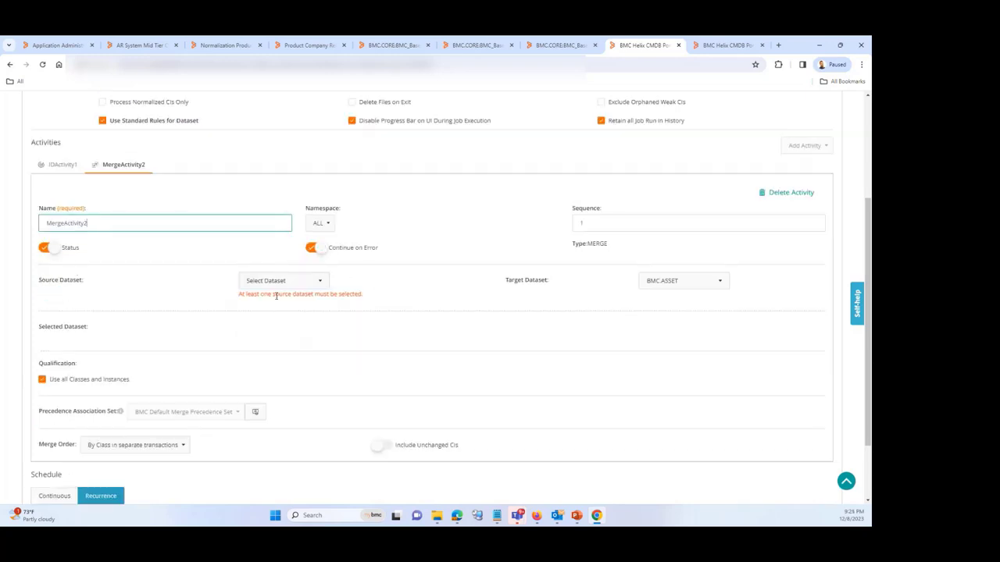
{"action": "left_click", "coordinate": [284, 284]}
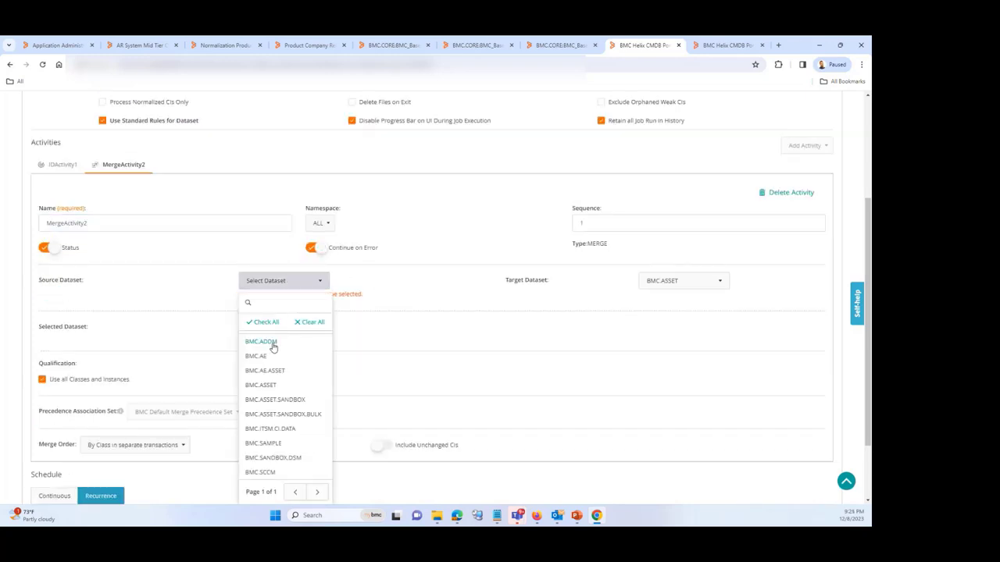
{"action": "left_click", "coordinate": [271, 343]}
{"action": "left_click", "coordinate": [219, 279]}
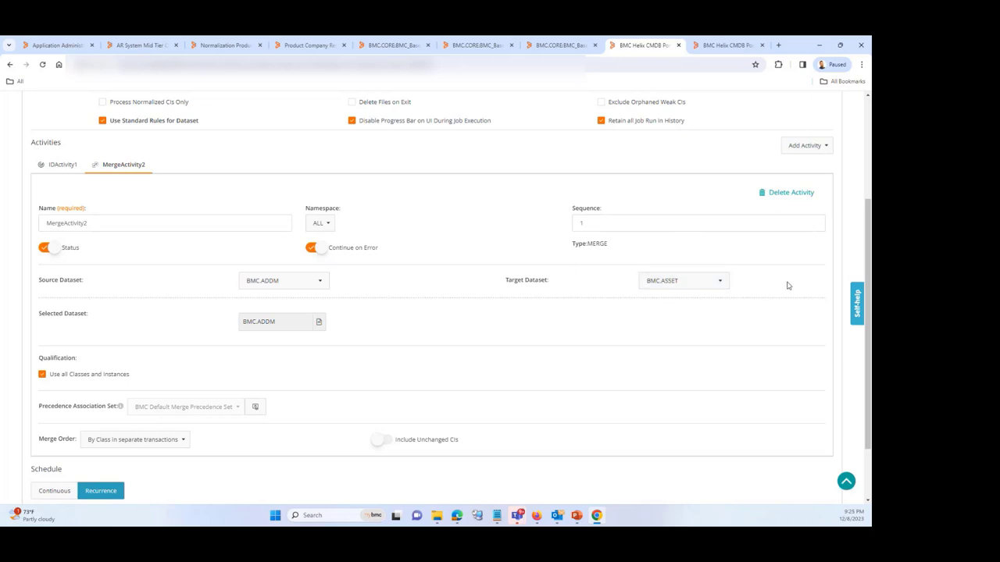
Review the job's activities and save ADDM Test RE Job.
{"action": "scroll", "coordinate": [138, 323], "scroll_direction": "down", "scroll_amount": 1}
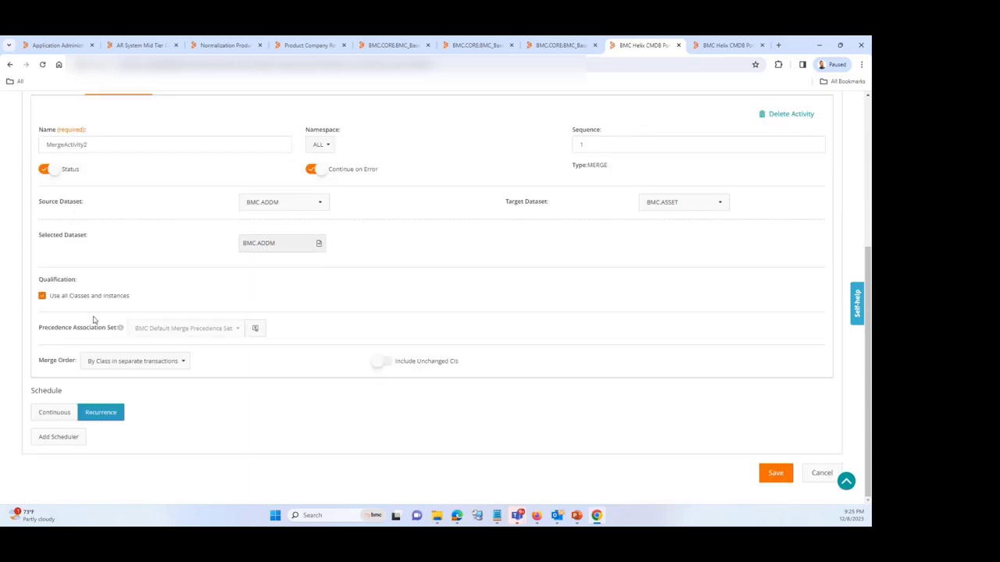
{"action": "scroll", "coordinate": [254, 311], "scroll_direction": "up", "scroll_amount": 1}
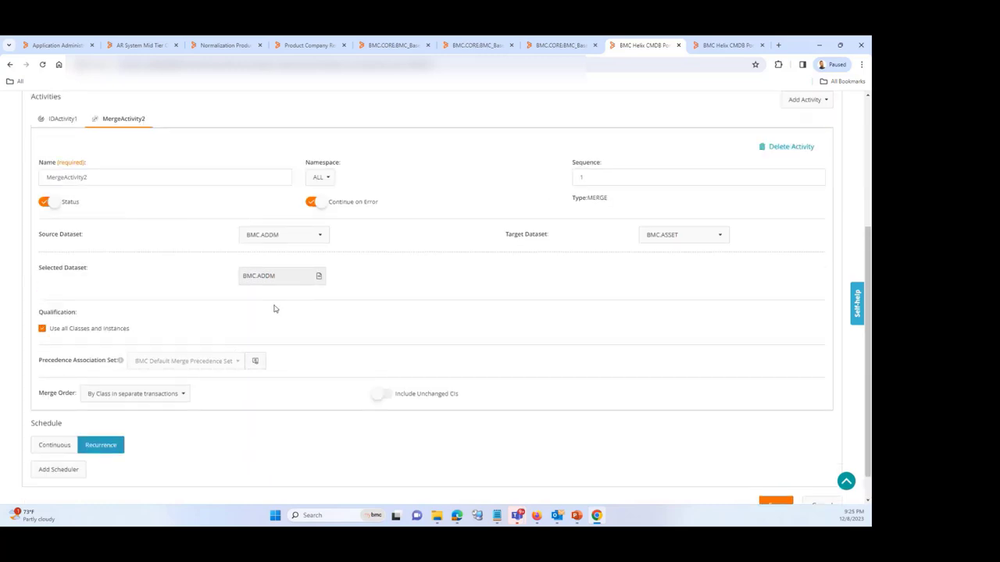
{"action": "scroll", "coordinate": [221, 359], "scroll_direction": "up", "scroll_amount": 3}
{"action": "scroll", "coordinate": [217, 360], "scroll_direction": "down", "scroll_amount": 3}
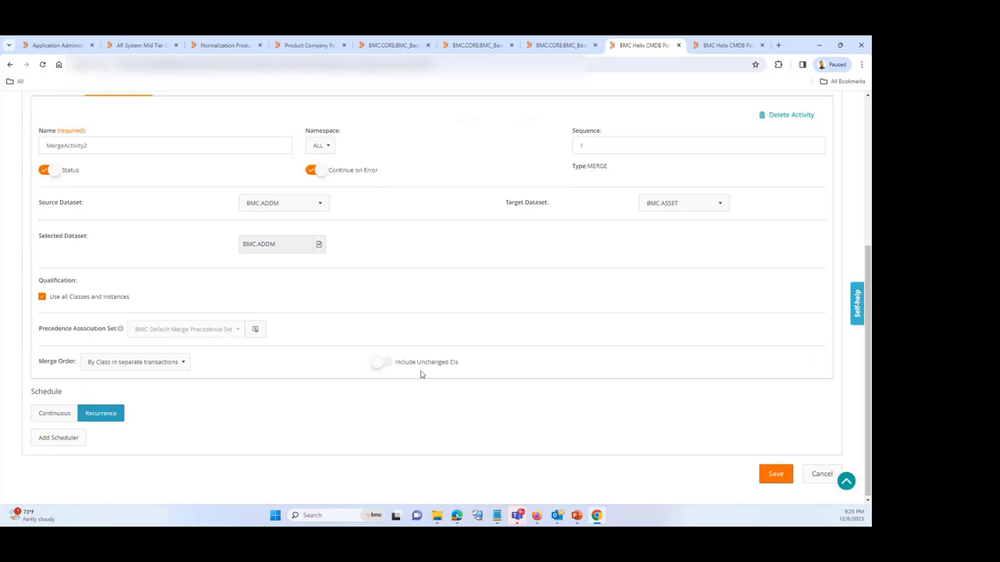
{"action": "left_click", "coordinate": [775, 474]}
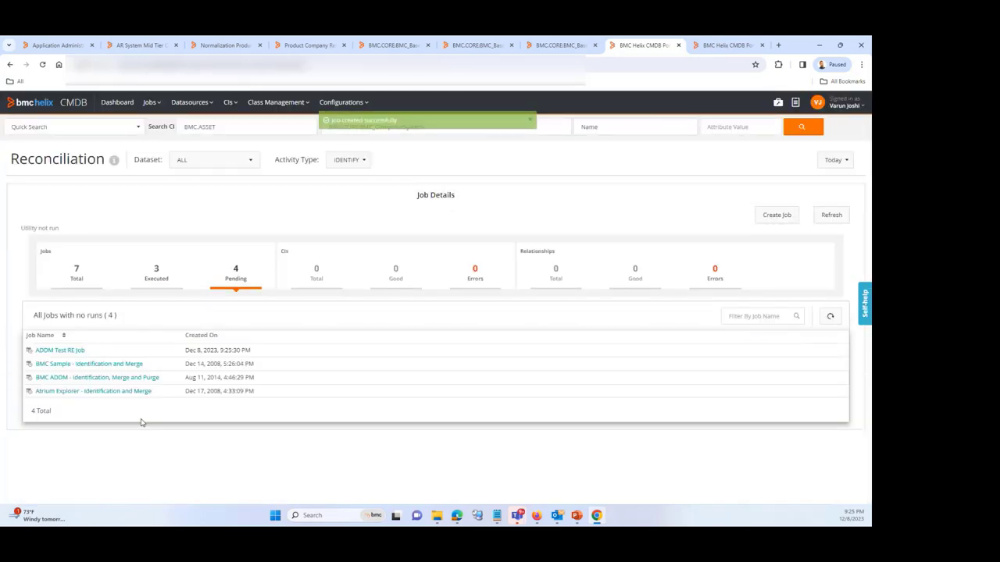
Create a new reconciliation job named 'SCCM RE Job'.
{"action": "left_click", "coordinate": [776, 215]}
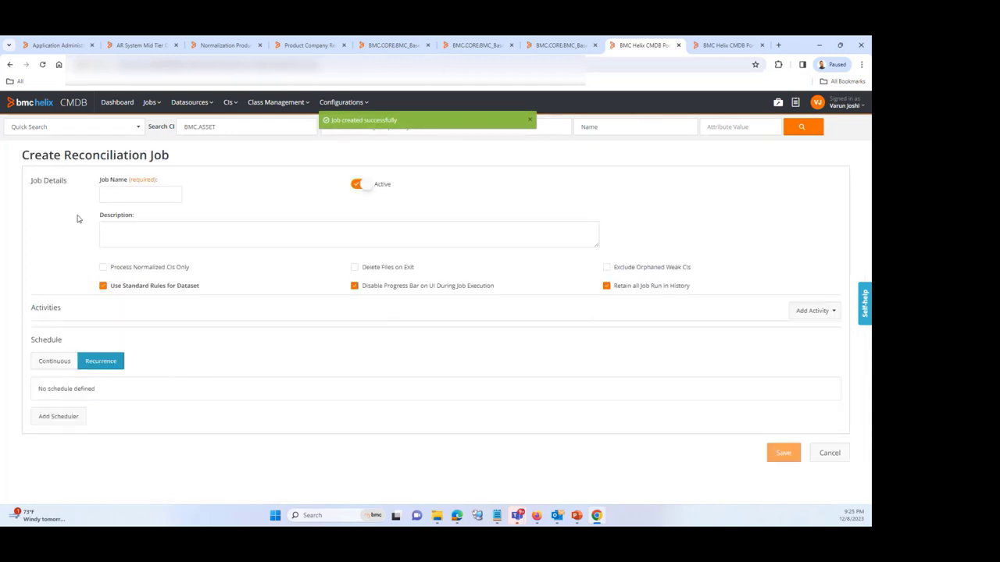
{"action": "left_click", "coordinate": [117, 195]}
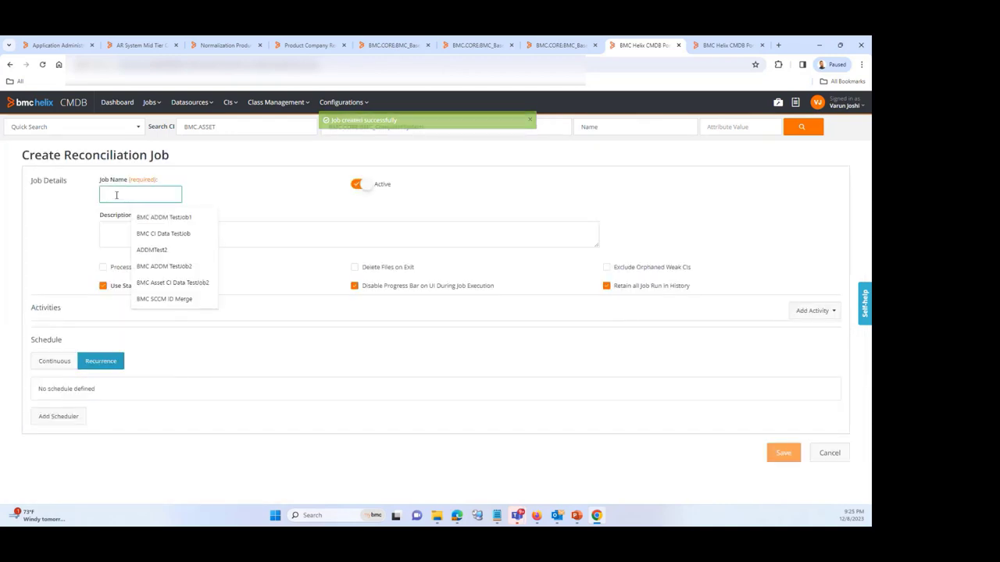
{"action": "type", "text": "SCCM RE Job"}
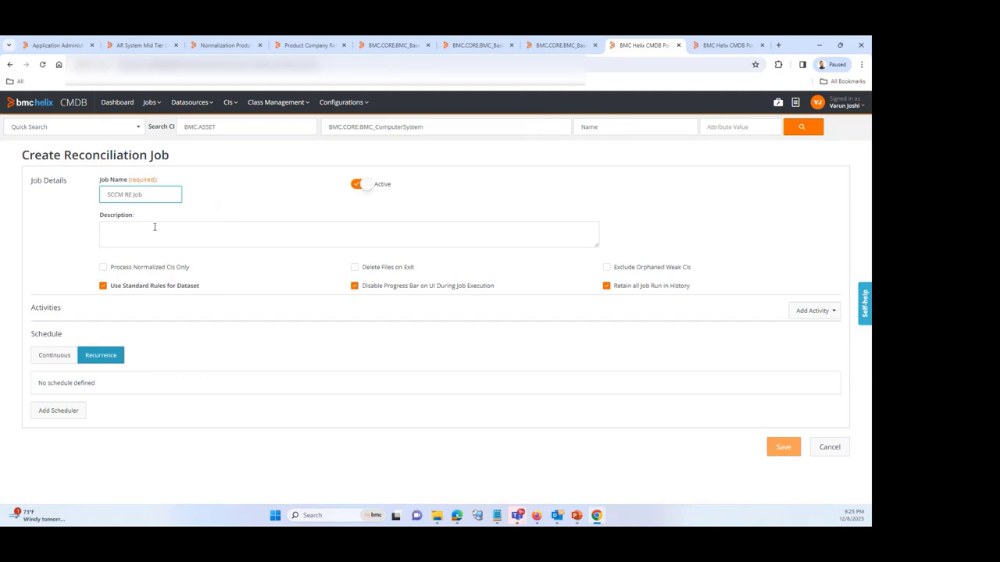
{"action": "left_click", "coordinate": [174, 243]}
Add an Identify activity from BMC.SCCM with Generate IDs on, and save the job.
{"action": "left_click", "coordinate": [808, 311]}
{"action": "left_click", "coordinate": [807, 329]}
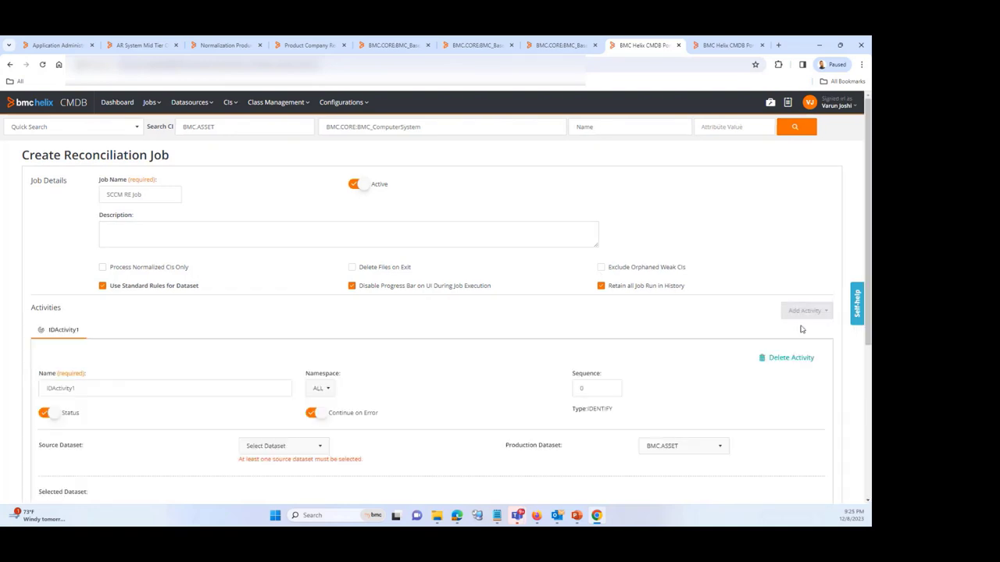
{"action": "left_click", "coordinate": [283, 443]}
{"action": "scroll", "coordinate": [268, 399], "scroll_direction": "down", "scroll_amount": 2}
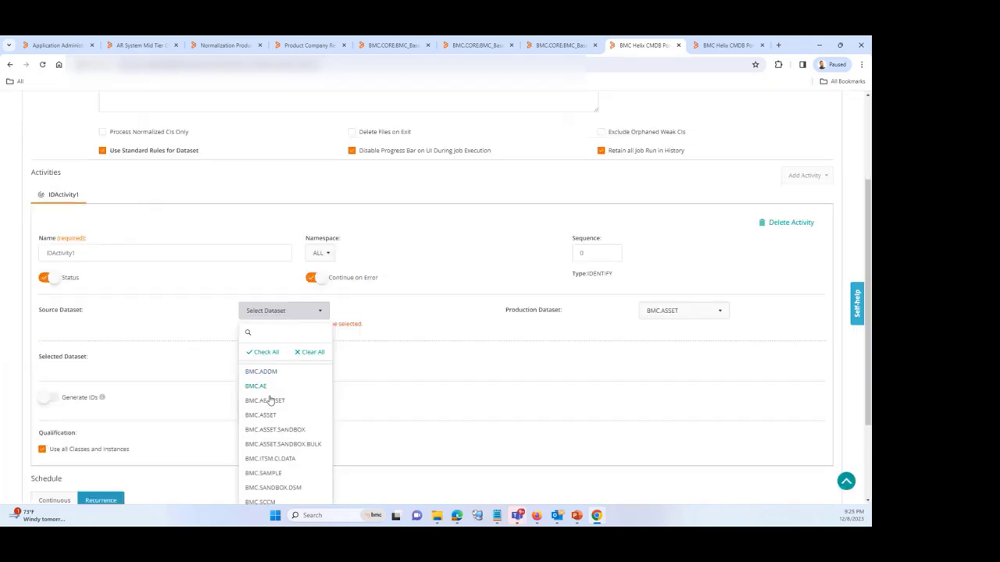
{"action": "scroll", "coordinate": [265, 421], "scroll_direction": "down", "scroll_amount": 1}
{"action": "left_click", "coordinate": [265, 412]}
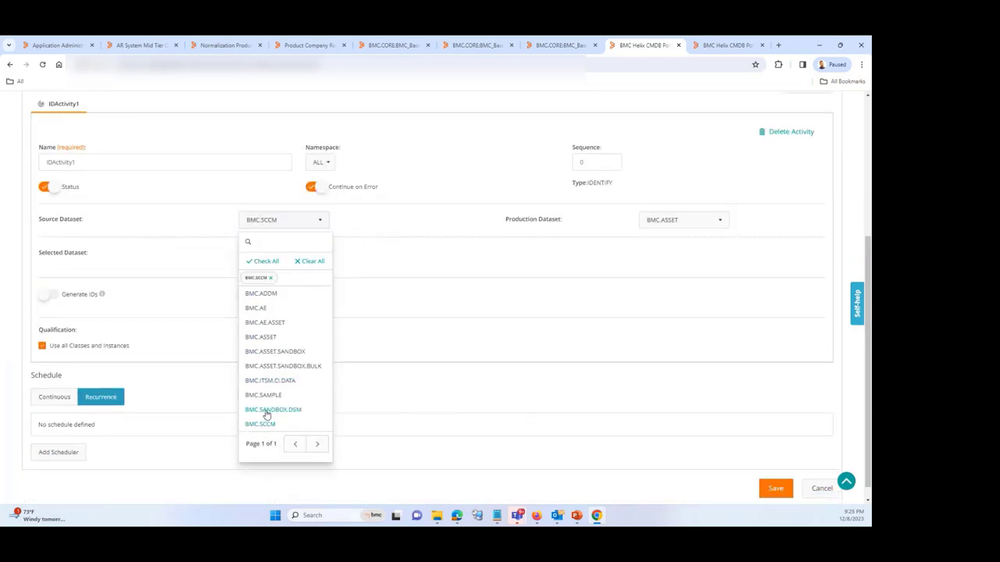
{"action": "left_click", "coordinate": [530, 260]}
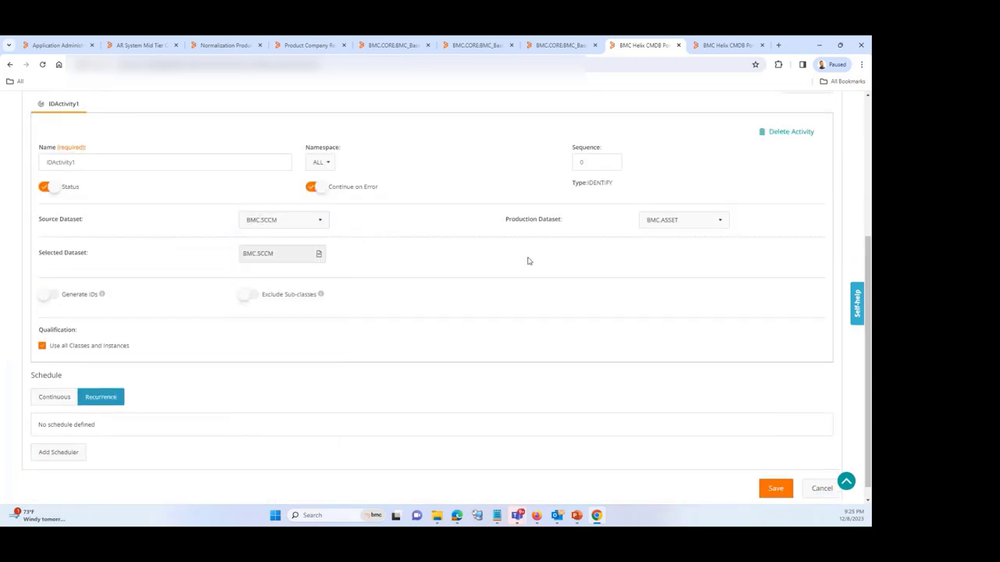
{"action": "left_click", "coordinate": [42, 296]}
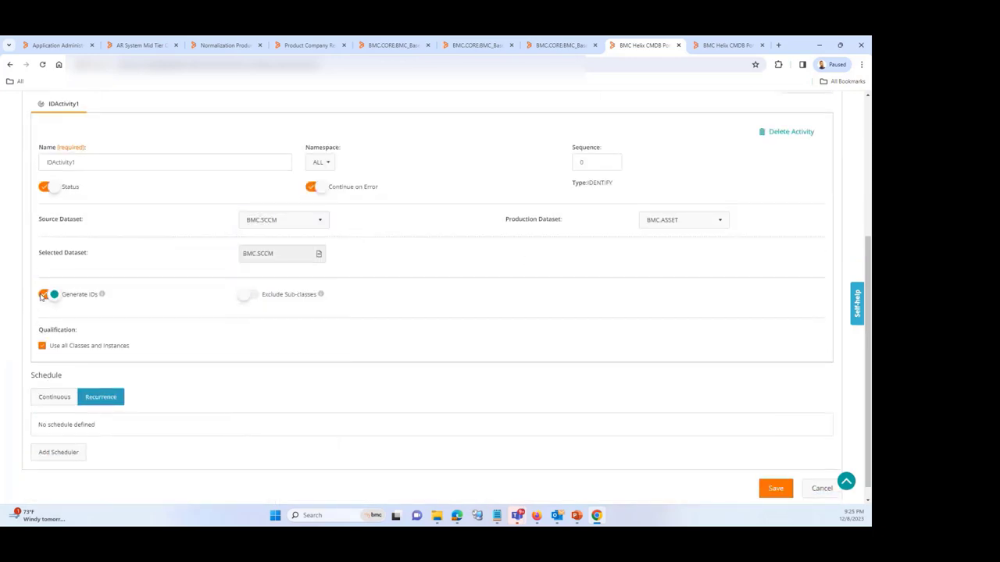
{"action": "left_click", "coordinate": [775, 489]}
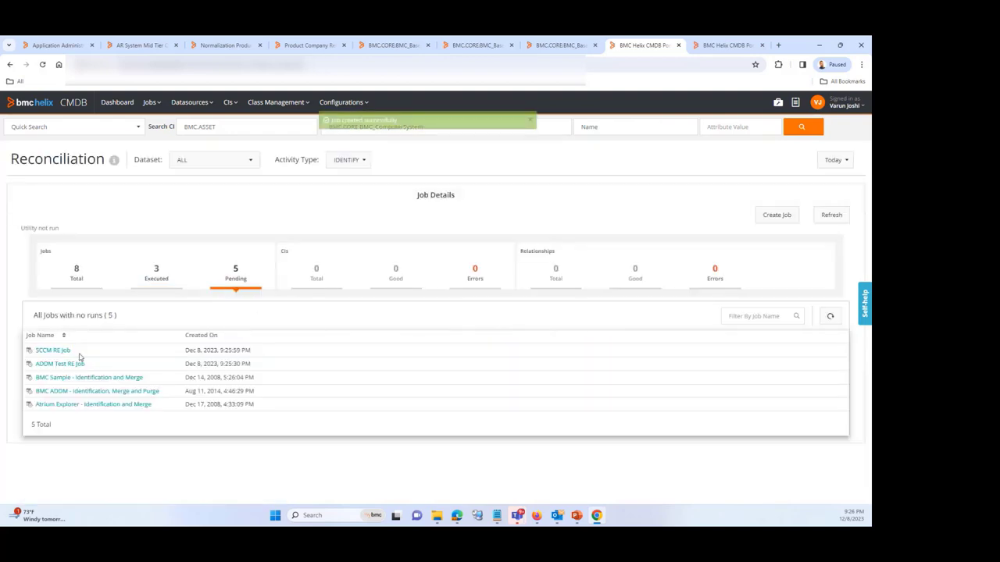
Open SCCM RE Job for editing.
{"action": "left_click", "coordinate": [40, 351]}
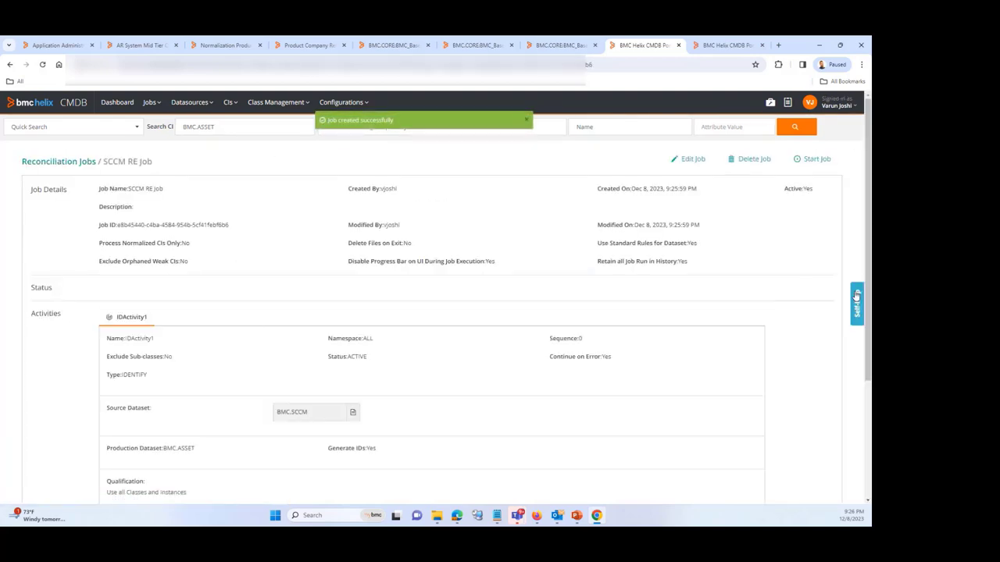
{"action": "scroll", "coordinate": [803, 289], "scroll_direction": "down", "scroll_amount": 1}
{"action": "left_click", "coordinate": [693, 115]}
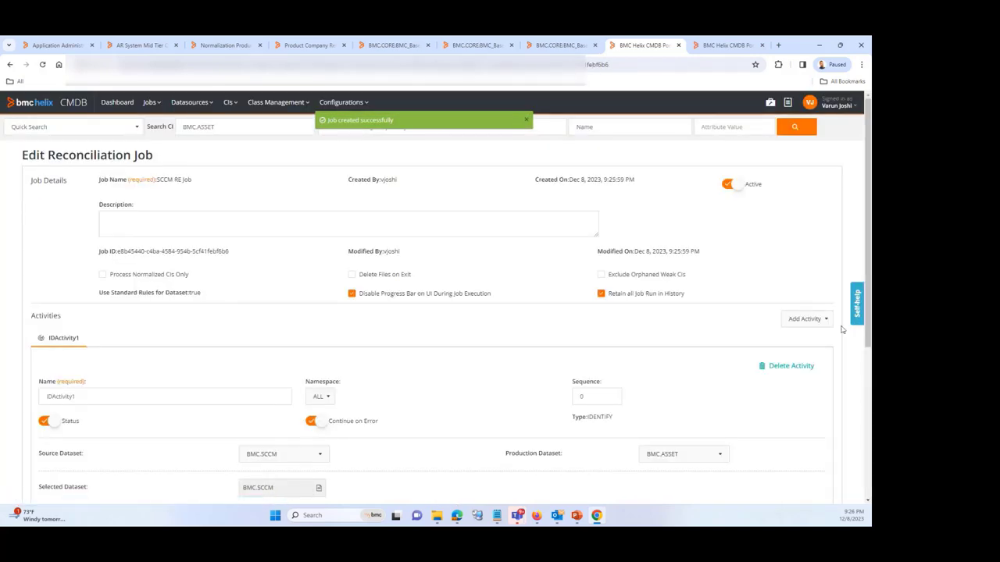
Add a Merge activity from BMC.SCCM into BMC.ASSET and save the job.
{"action": "left_click", "coordinate": [806, 318]}
{"action": "left_click", "coordinate": [800, 350]}
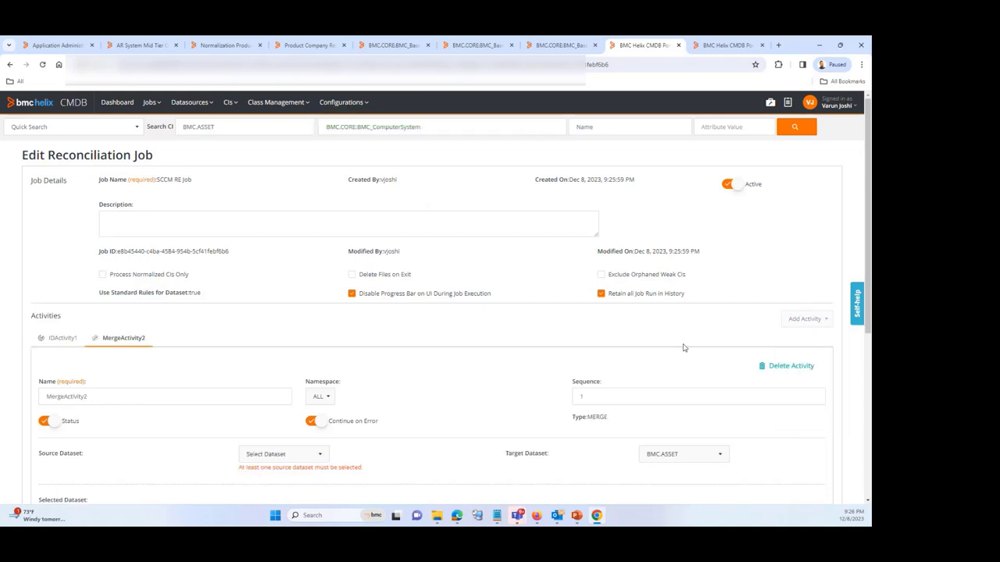
{"action": "scroll", "coordinate": [335, 320], "scroll_direction": "down", "scroll_amount": 2}
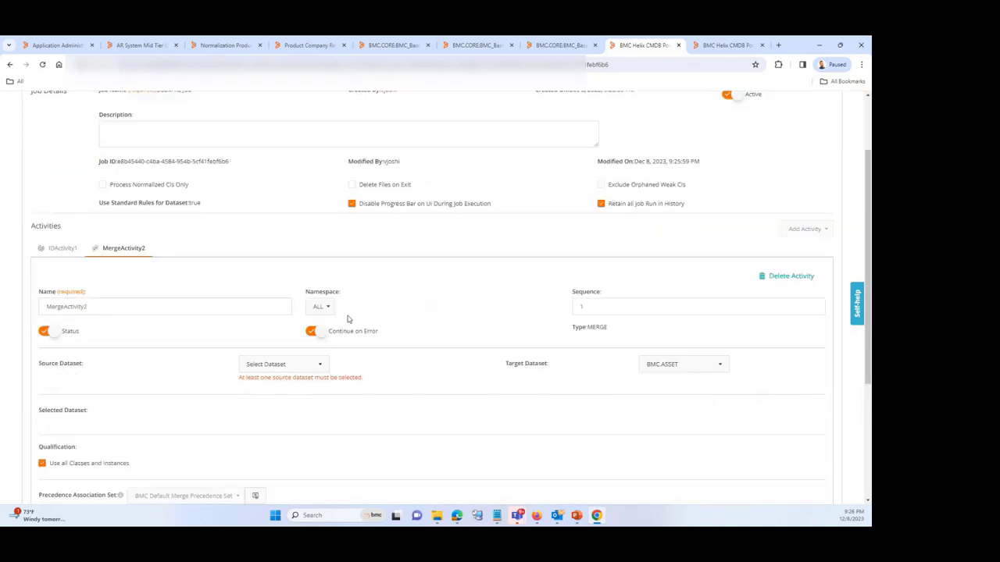
{"action": "scroll", "coordinate": [330, 313], "scroll_direction": "down", "scroll_amount": 2}
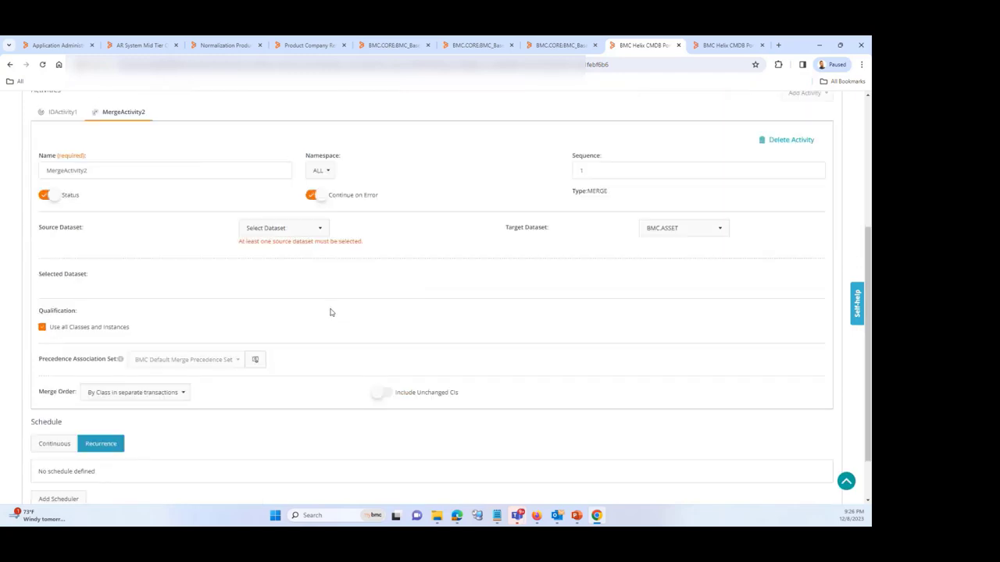
{"action": "left_click", "coordinate": [276, 228]}
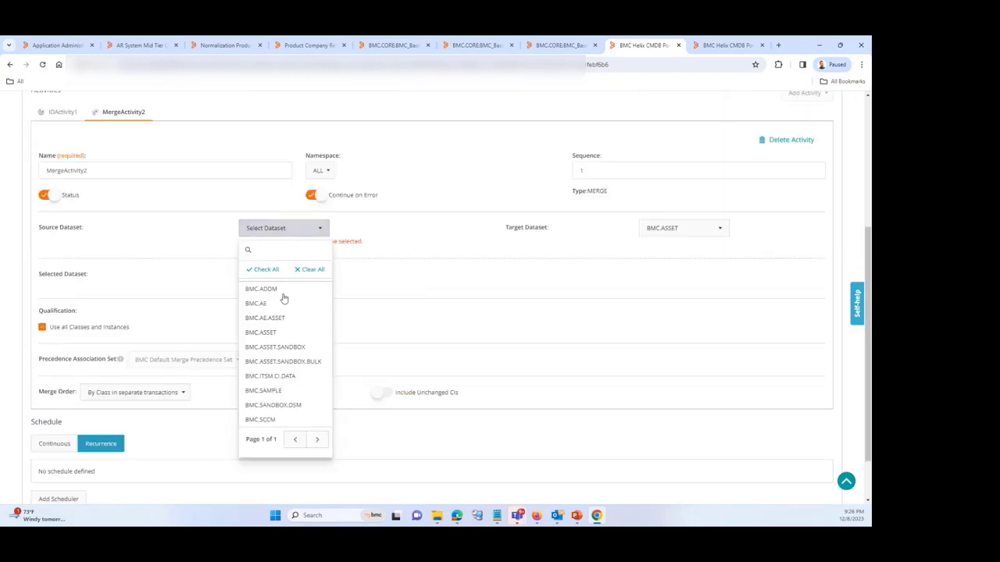
{"action": "left_click", "coordinate": [261, 419]}
{"action": "left_click", "coordinate": [404, 264]}
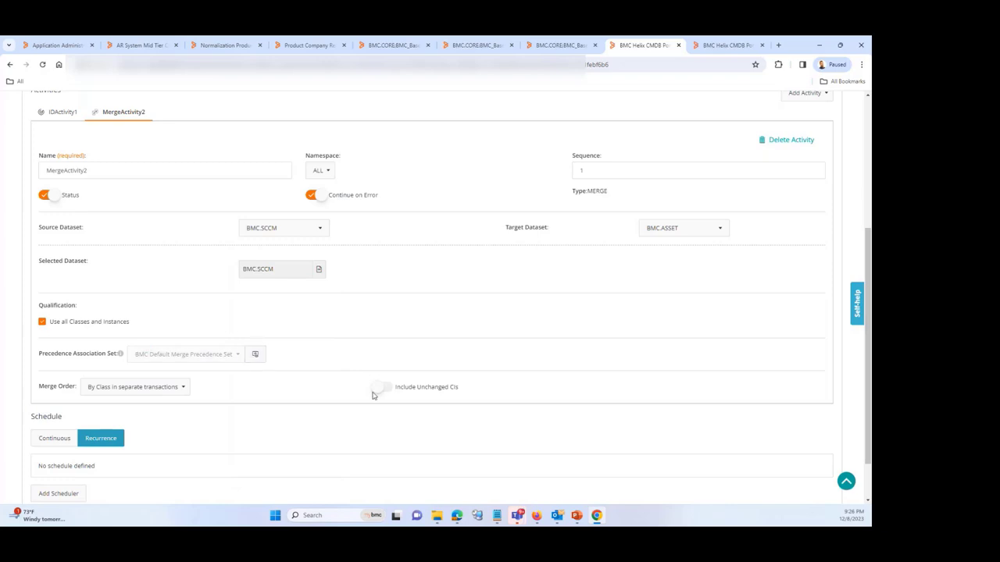
{"action": "scroll", "coordinate": [414, 397], "scroll_direction": "down", "scroll_amount": 2}
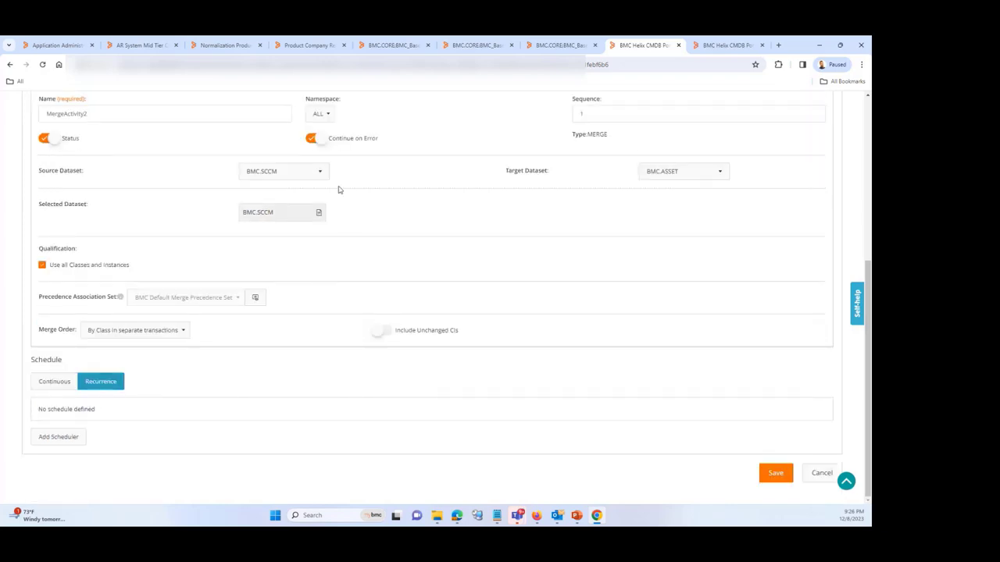
{"action": "left_click", "coordinate": [774, 477]}
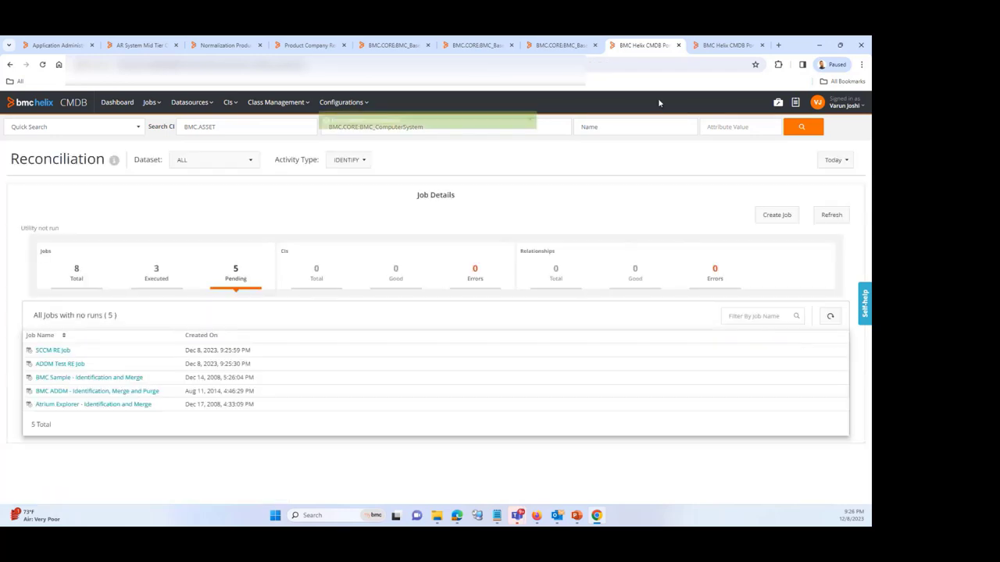
{"action": "left_click", "coordinate": [388, 45]}
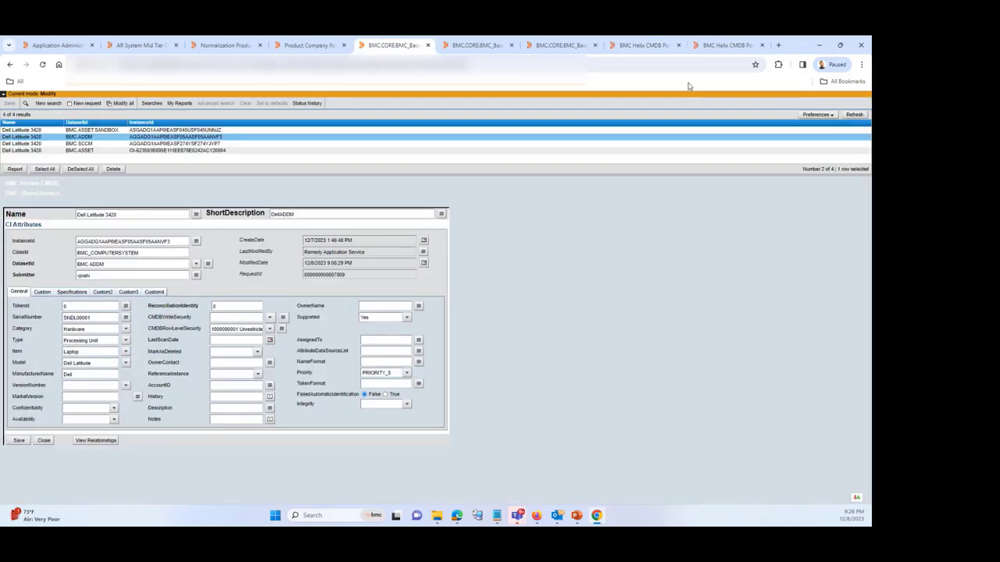
{"action": "left_click", "coordinate": [116, 131]}
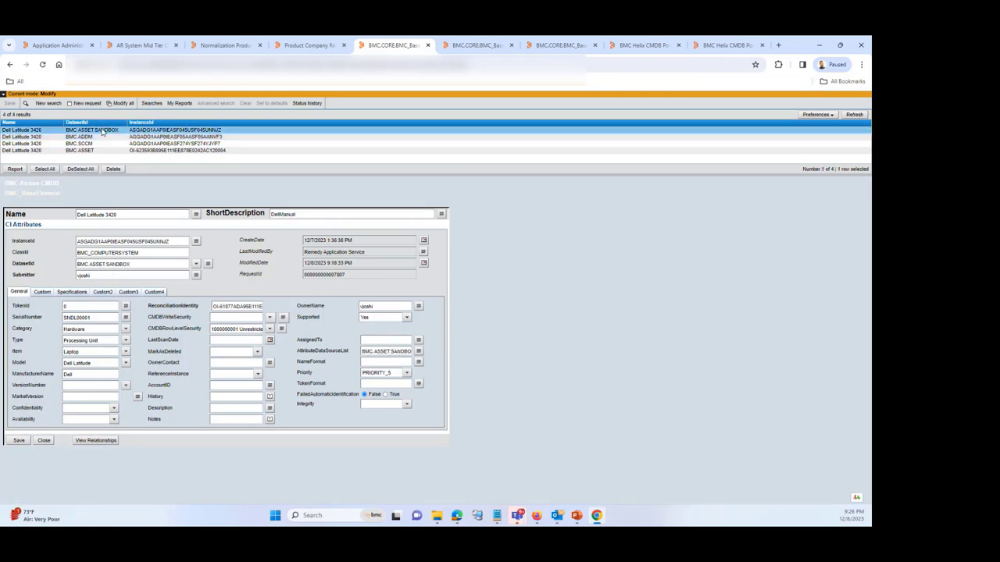
{"action": "left_click", "coordinate": [148, 152]}
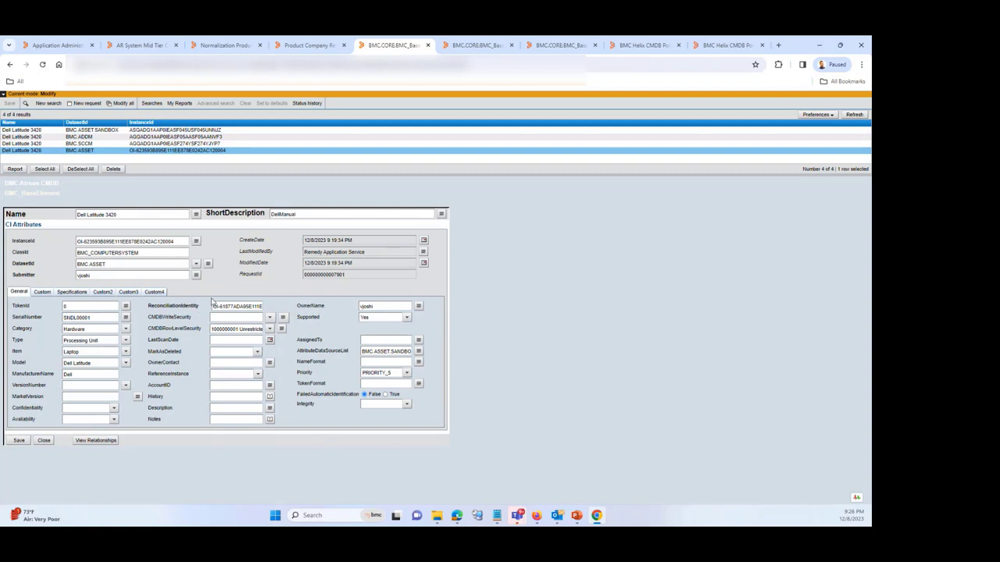
{"action": "left_click_drag", "start_coordinate": [214, 306], "coordinate": [272, 305]}
{"action": "left_click", "coordinate": [161, 131]}
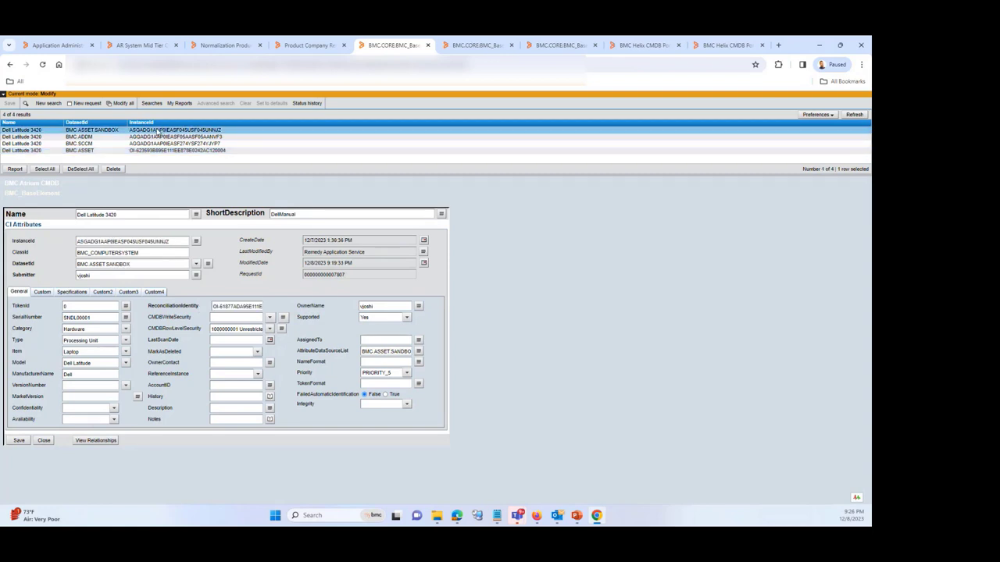
{"action": "left_click", "coordinate": [161, 139]}
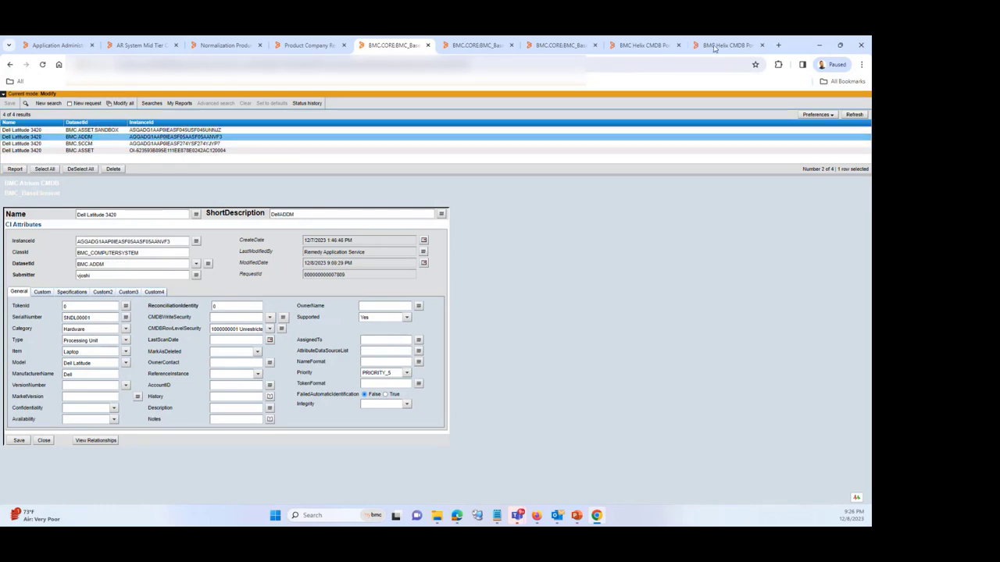
{"action": "left_click", "coordinate": [644, 45]}
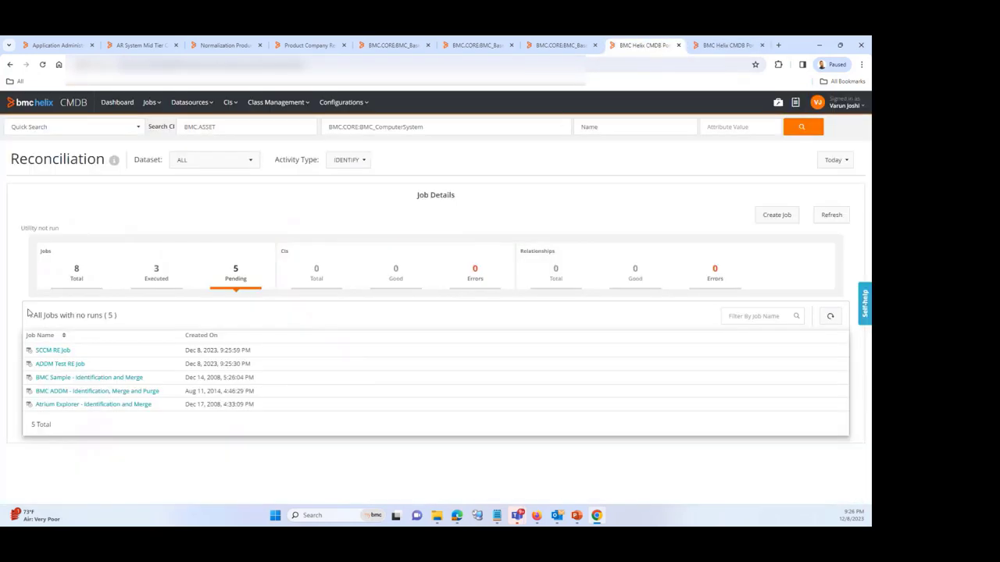
Run ADDM Test RE Job and refresh the job runs list to confirm it Completed.
{"action": "left_click", "coordinate": [65, 364]}
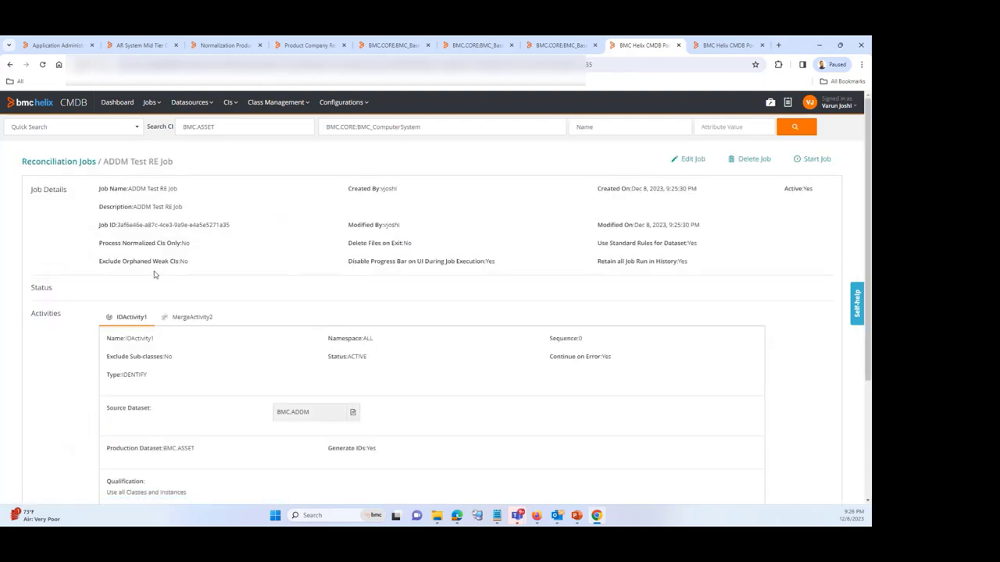
{"action": "left_click", "coordinate": [813, 160]}
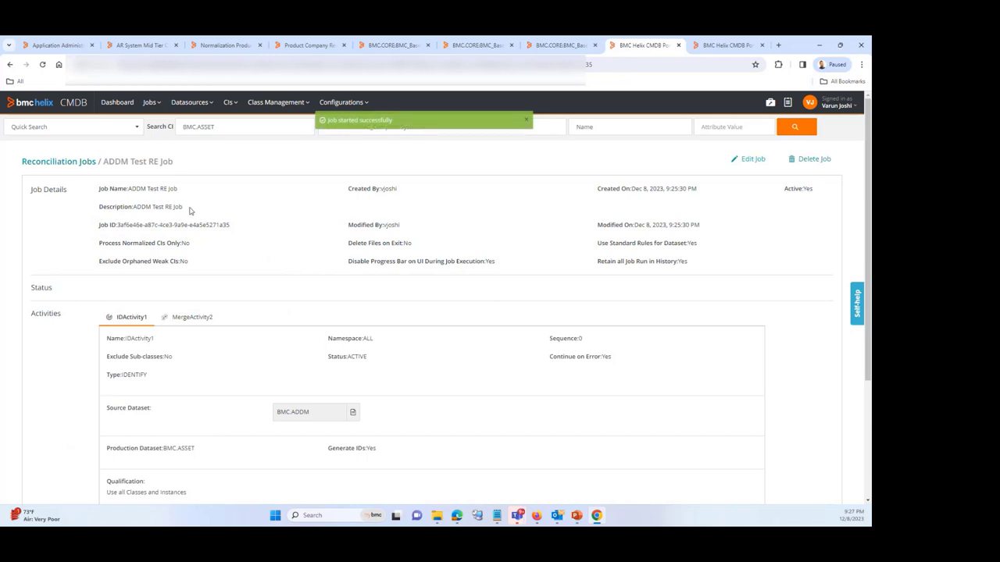
{"action": "left_click", "coordinate": [70, 162]}
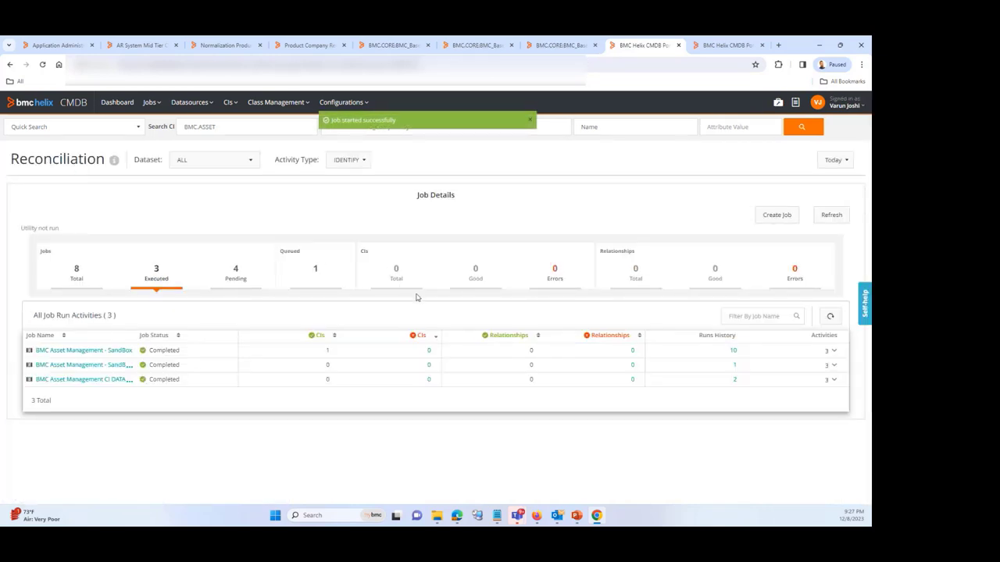
{"action": "left_click", "coordinate": [829, 316]}
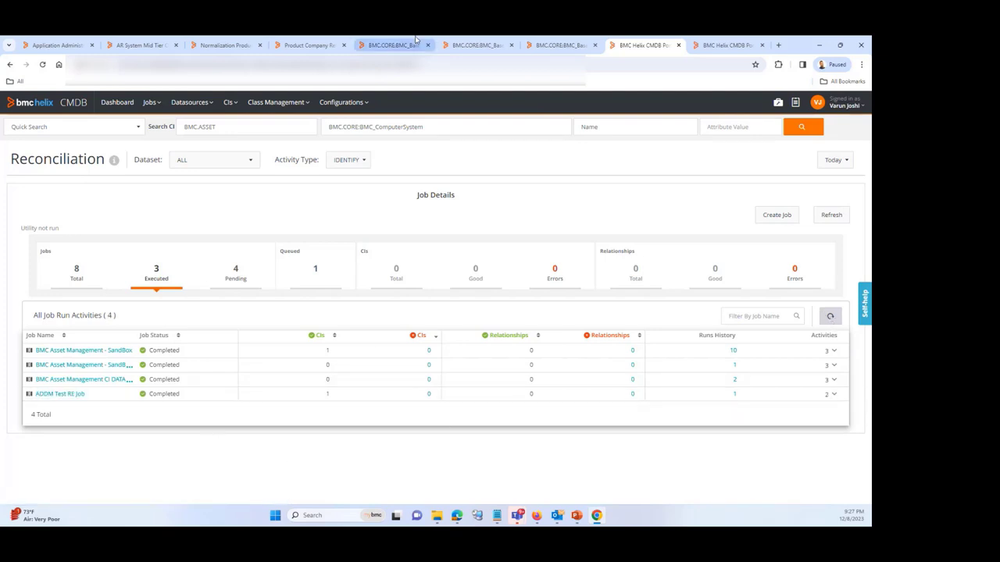
{"action": "left_click", "coordinate": [469, 47]}
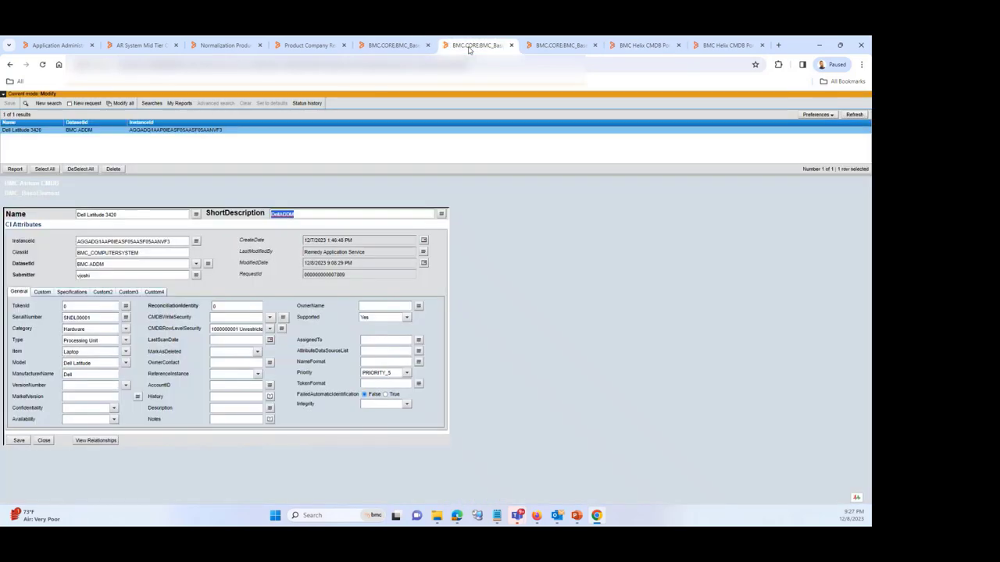
{"action": "left_click", "coordinate": [397, 45]}
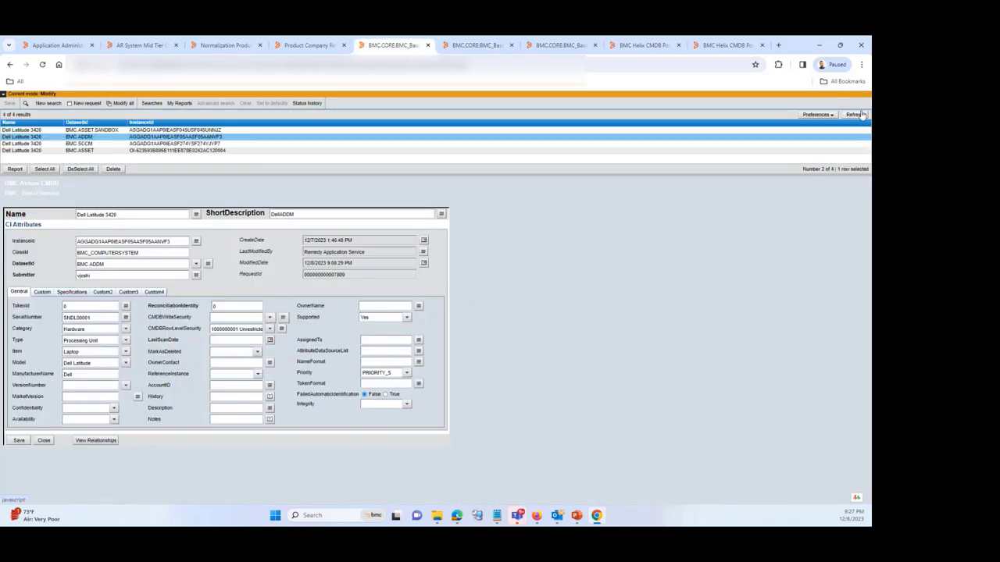
{"action": "left_click", "coordinate": [855, 115]}
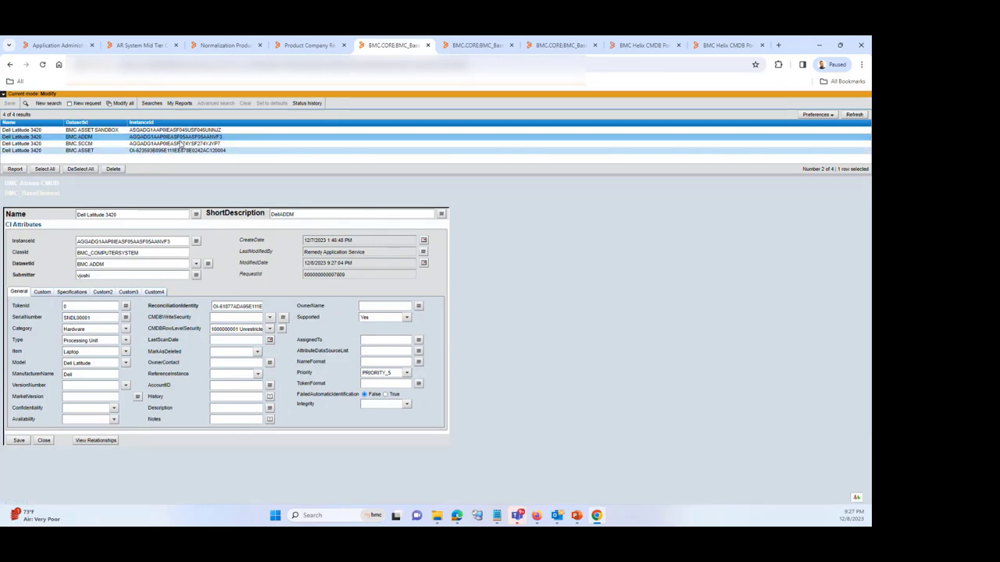
{"action": "left_click", "coordinate": [95, 151]}
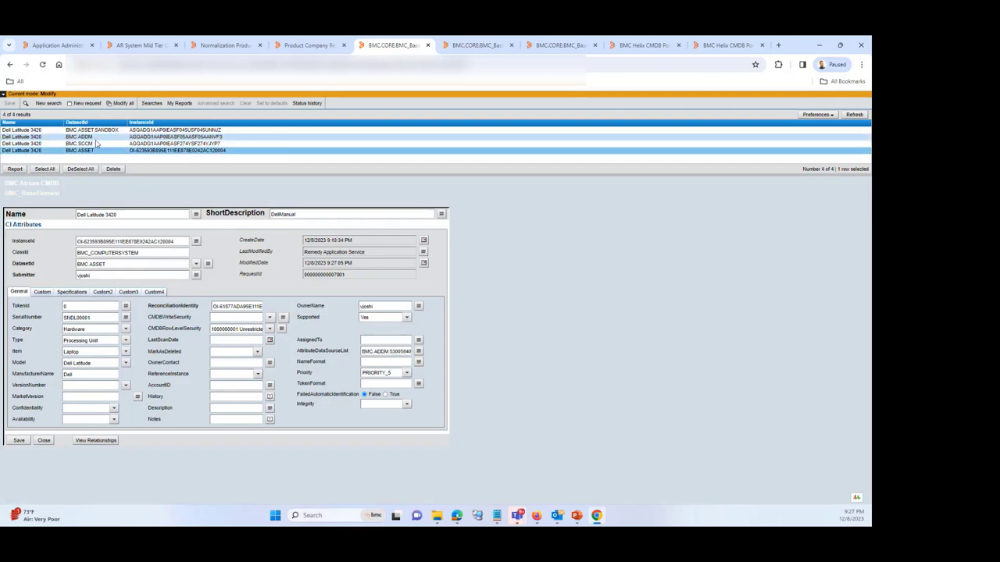
{"action": "left_click_drag", "start_coordinate": [213, 306], "coordinate": [237, 306]}
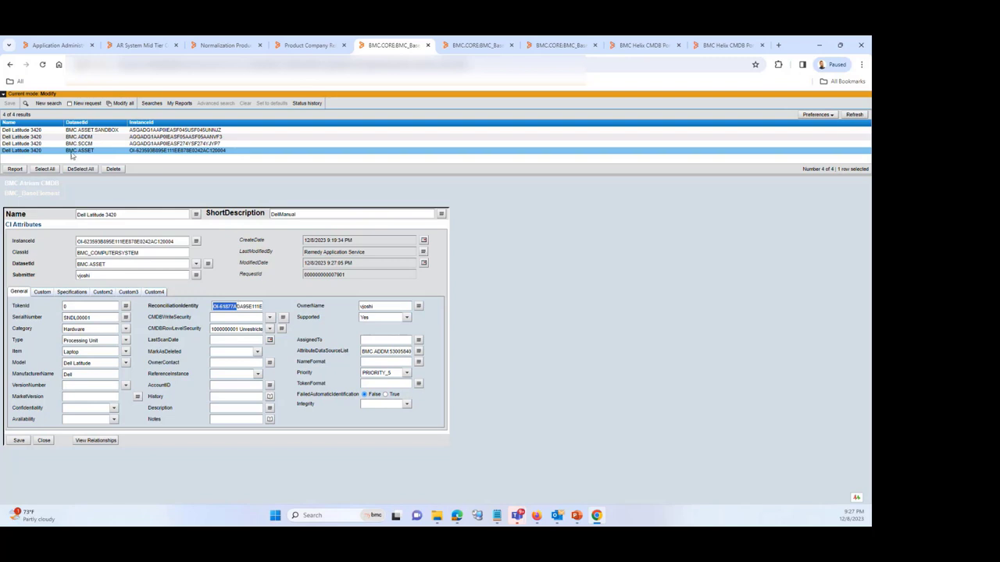
{"action": "left_click", "coordinate": [68, 137]}
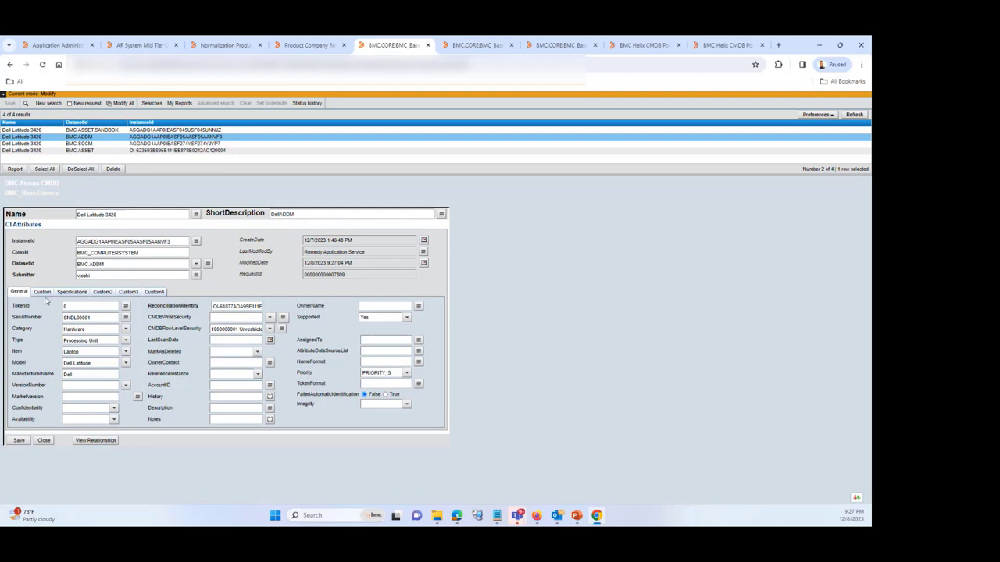
{"action": "left_click", "coordinate": [109, 152]}
{"action": "left_click", "coordinate": [42, 293]}
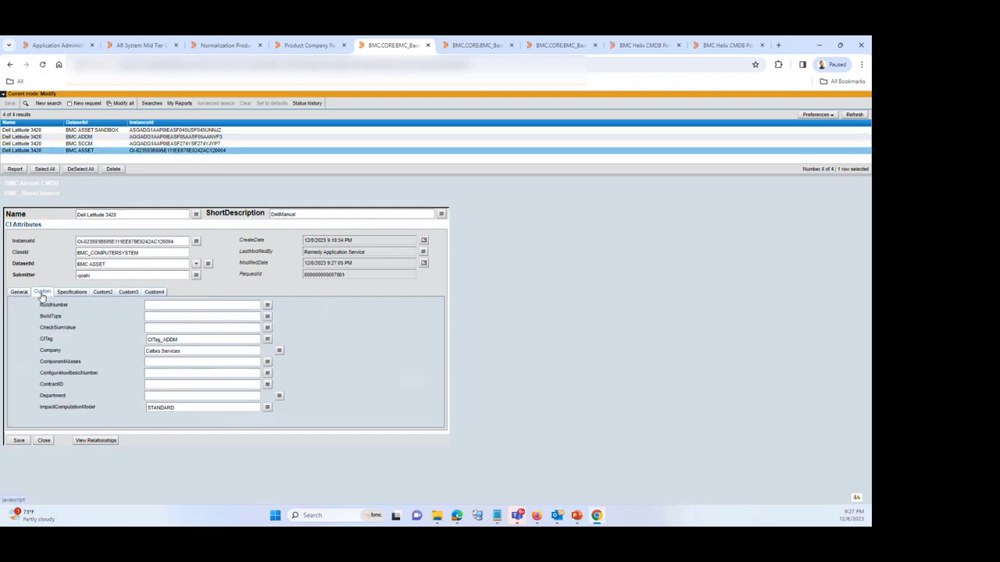
{"action": "left_click", "coordinate": [20, 293]}
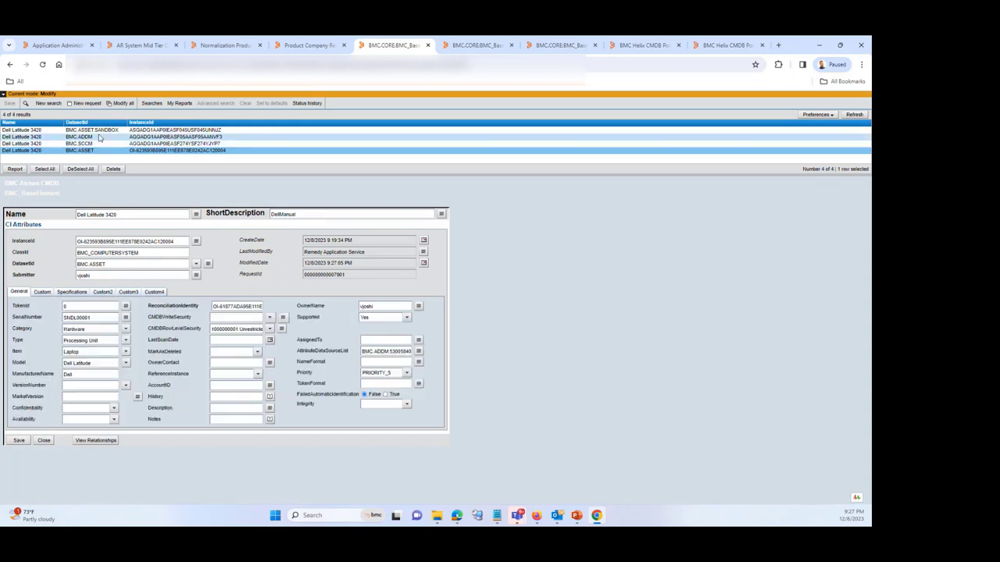
{"action": "left_click", "coordinate": [98, 131]}
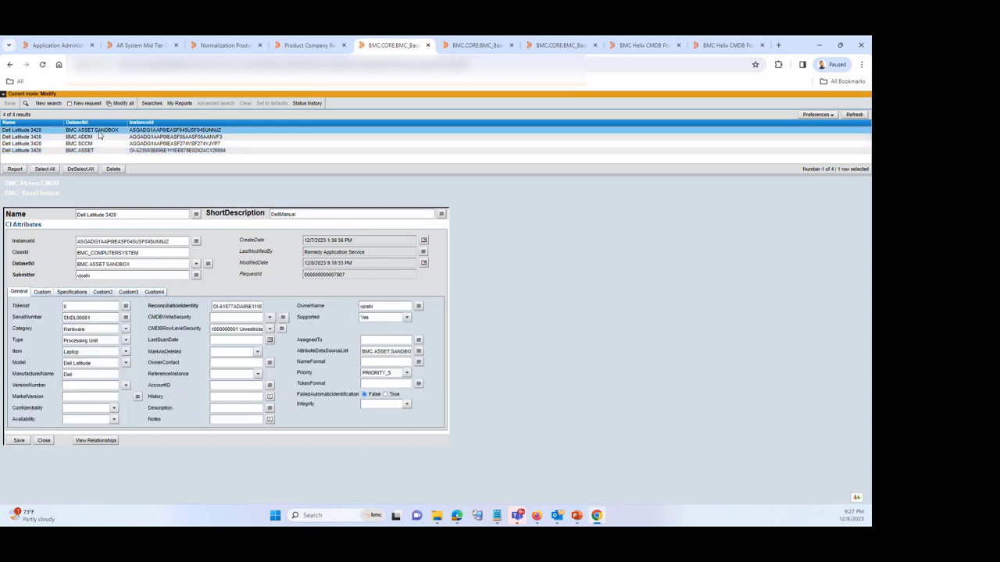
{"action": "double_click", "coordinate": [302, 215]}
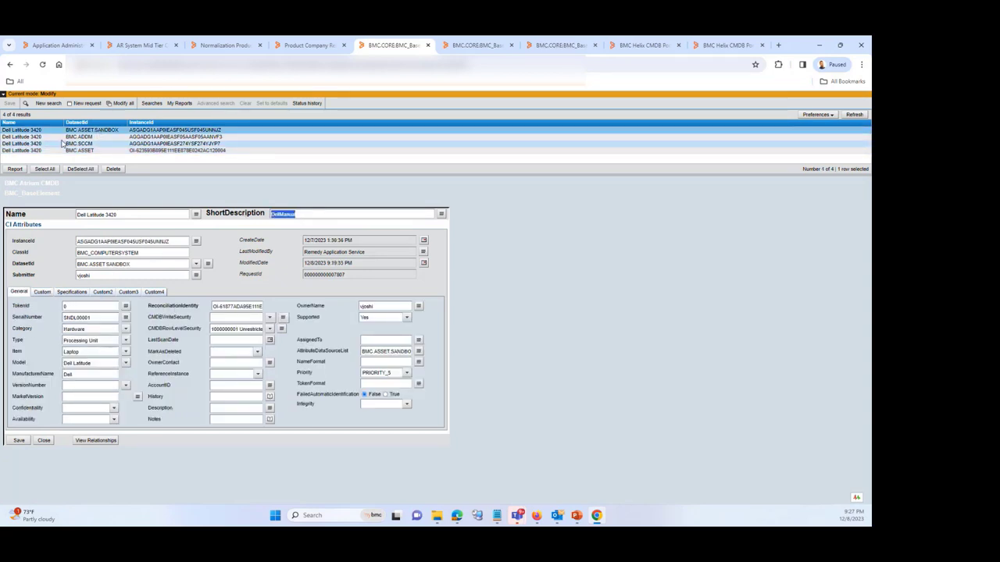
{"action": "left_click", "coordinate": [89, 137]}
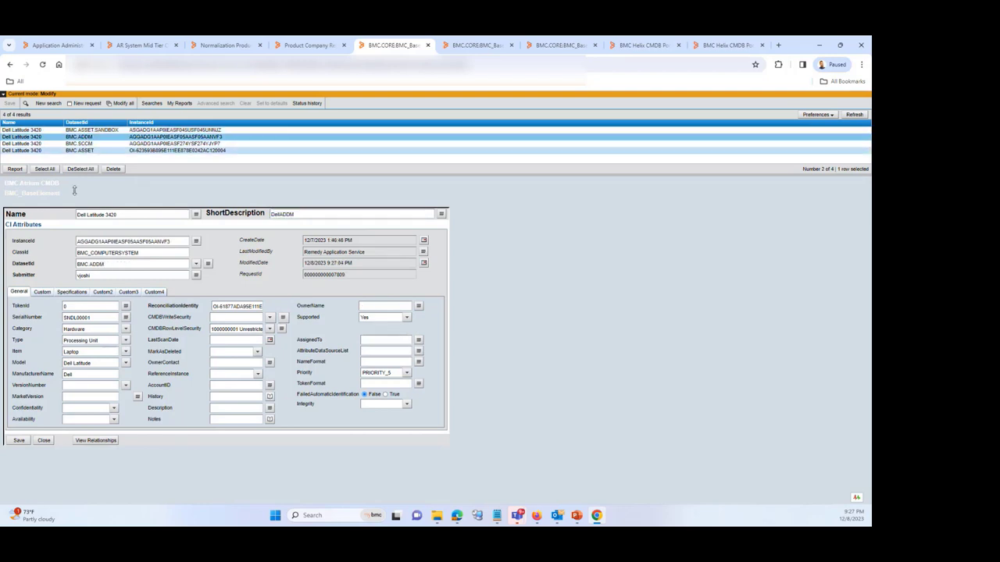
{"action": "left_click", "coordinate": [42, 291]}
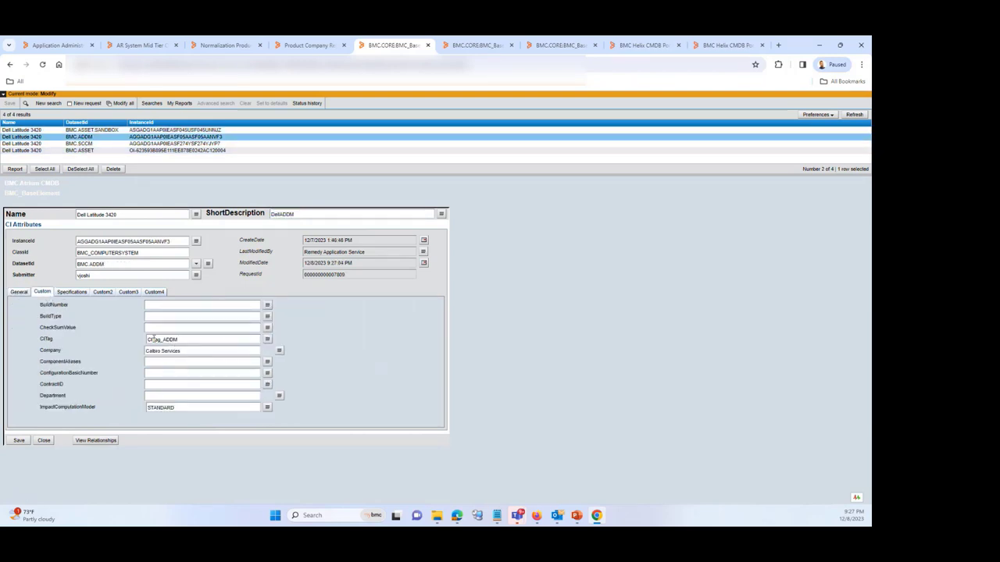
{"action": "left_click", "coordinate": [646, 45]}
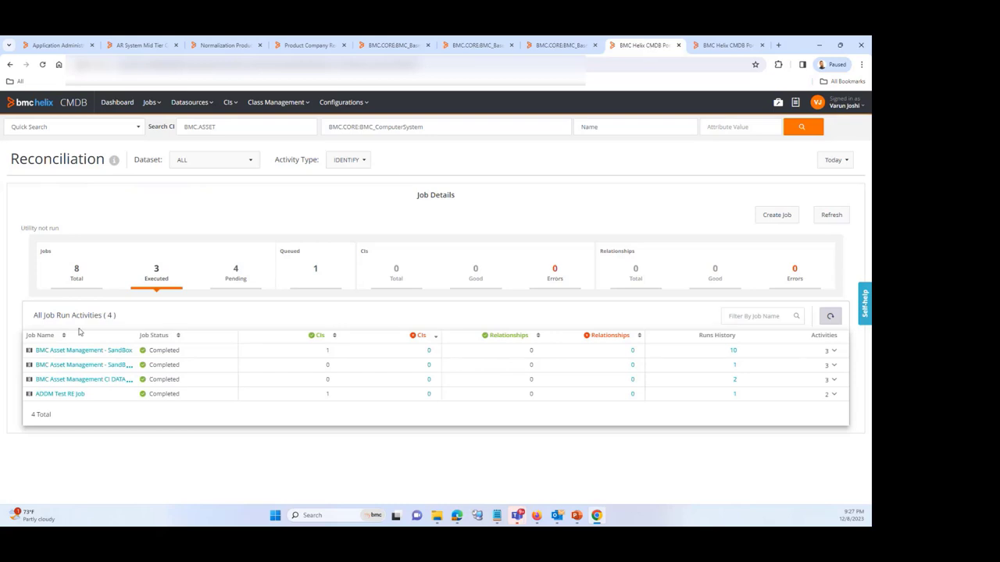
Run the SCCM RE Job, confirm it completes with 1 CI, and return to the CI records.
{"action": "left_click", "coordinate": [78, 280]}
{"action": "left_click", "coordinate": [52, 351]}
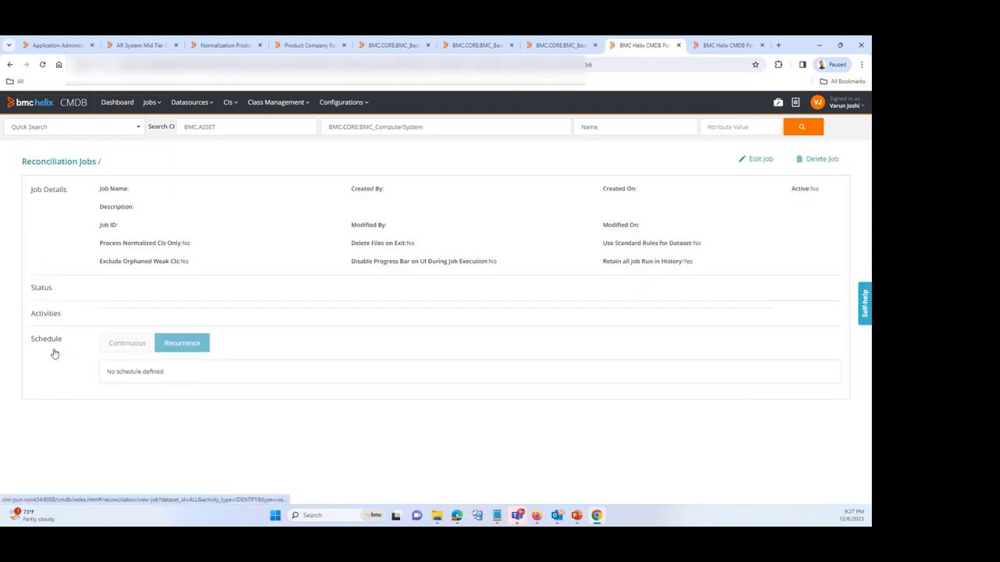
{"action": "left_click", "coordinate": [817, 159]}
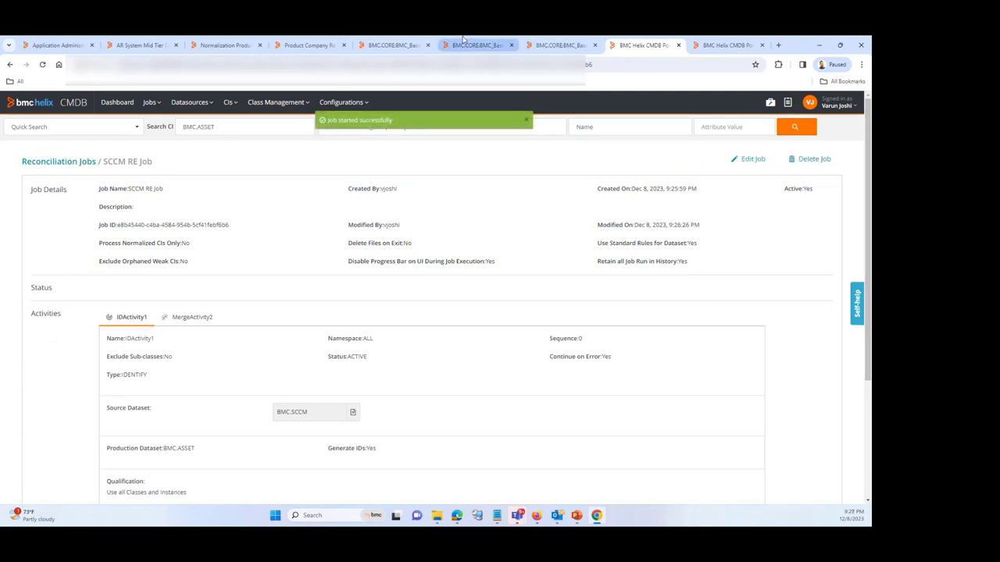
{"action": "left_click", "coordinate": [62, 162]}
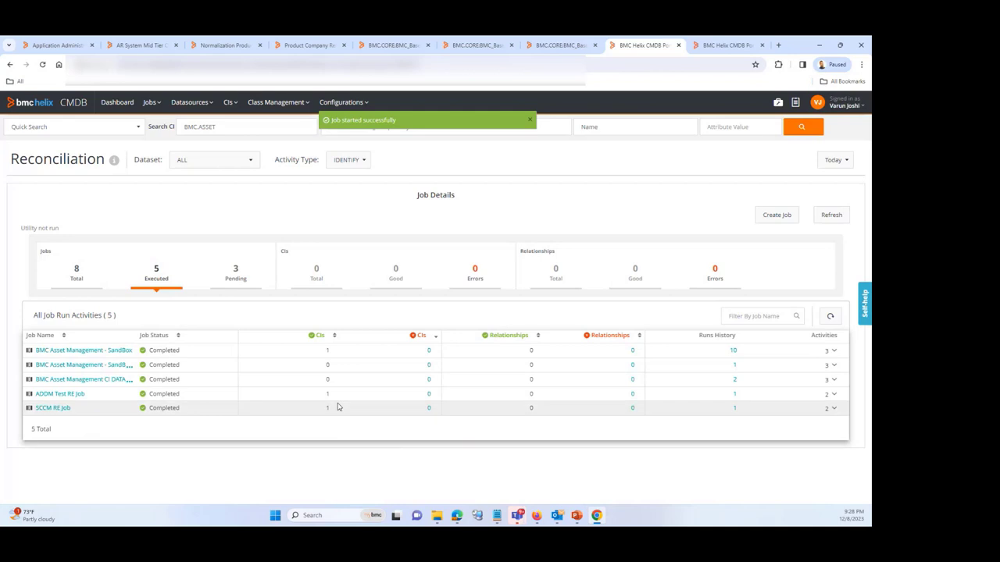
{"action": "left_click", "coordinate": [391, 45]}
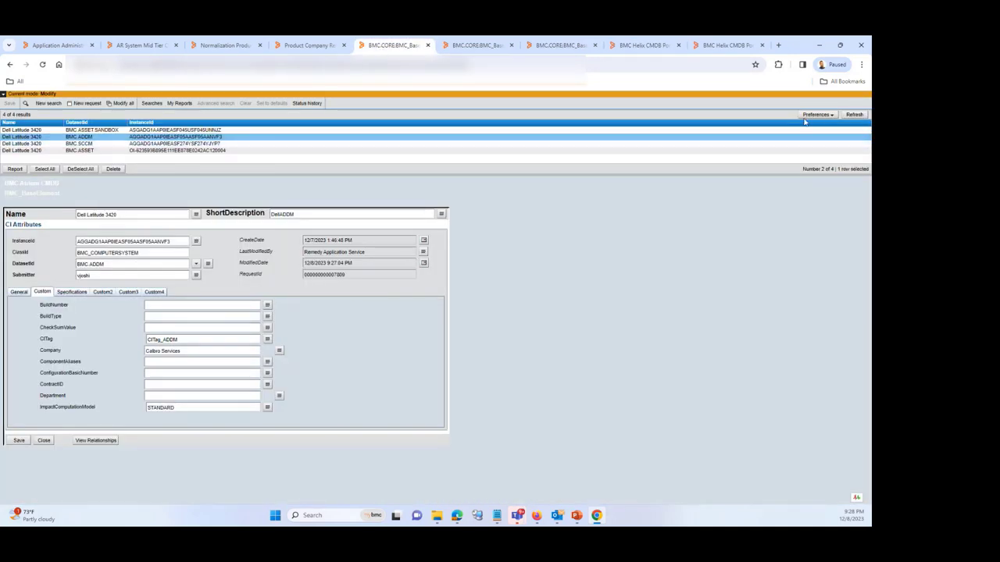
Reload the Dell Latitude 3420 records and select the SCCM record's ReconciliationIdentity on its General tab.
{"action": "left_click", "coordinate": [854, 116]}
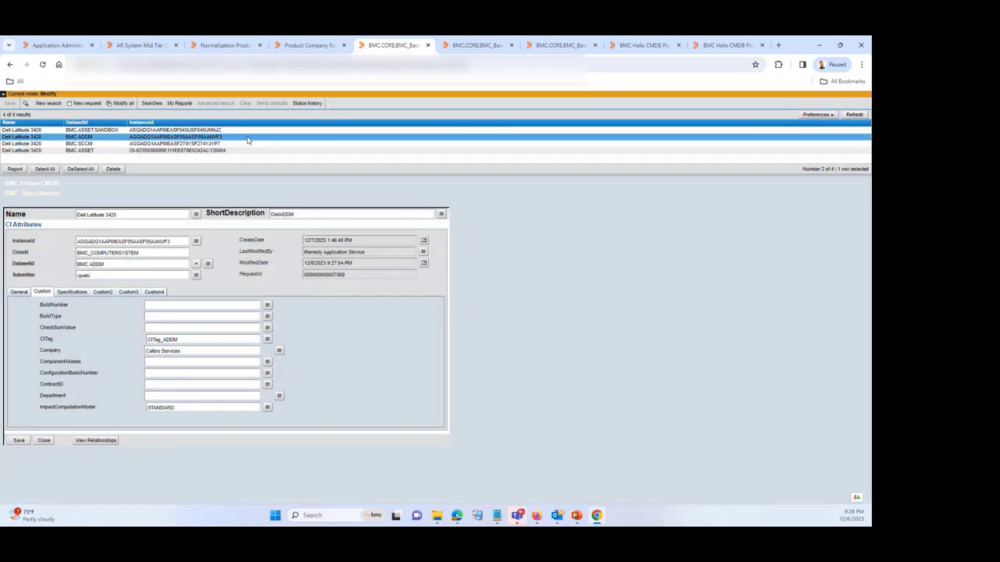
{"action": "left_click", "coordinate": [234, 144]}
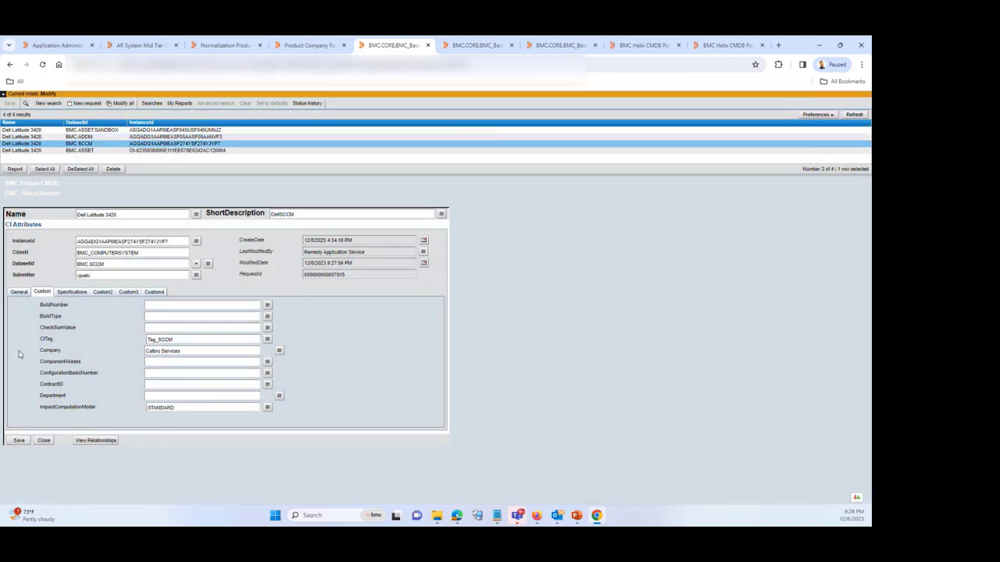
{"action": "left_click", "coordinate": [19, 291]}
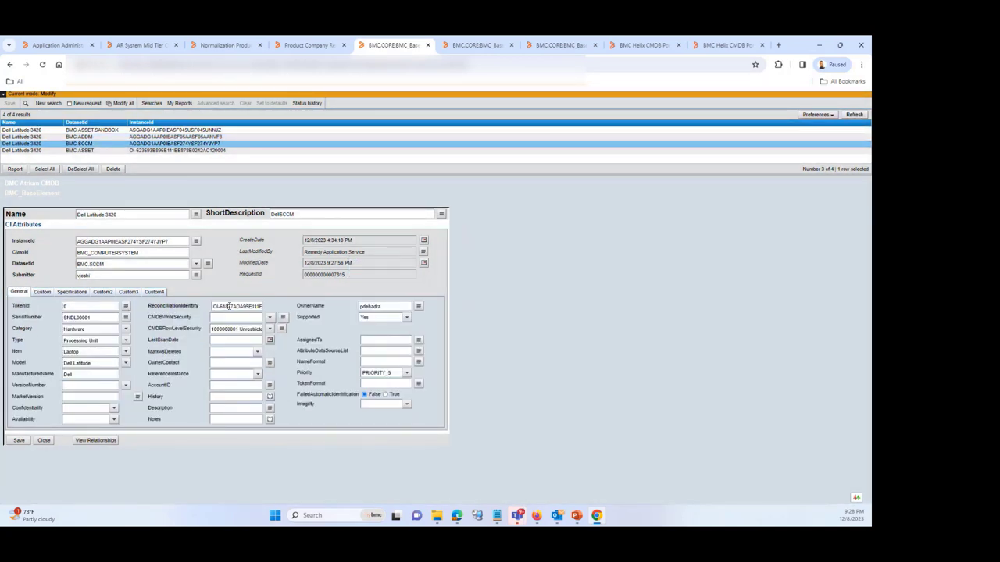
{"action": "left_click_drag", "start_coordinate": [228, 306], "coordinate": [213, 307]}
{"action": "left_click", "coordinate": [214, 306]}
{"action": "left_click_drag", "start_coordinate": [213, 306], "coordinate": [255, 306]}
Compare the ASSET, SANDBOX and SCCM records, copy the merged ASSET ReconciliationIdentity, and start a new search.
{"action": "left_click", "coordinate": [158, 150]}
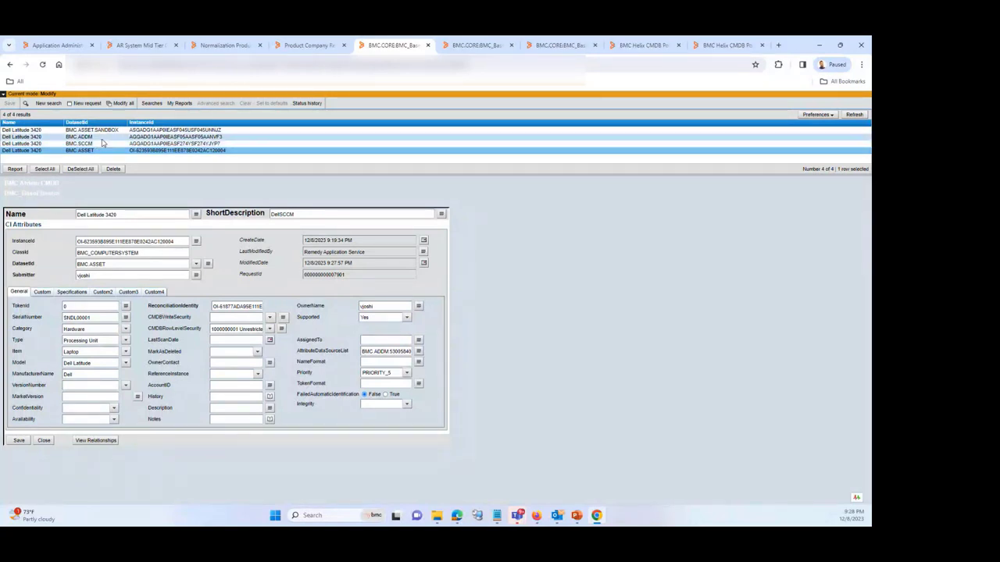
{"action": "left_click", "coordinate": [118, 132]}
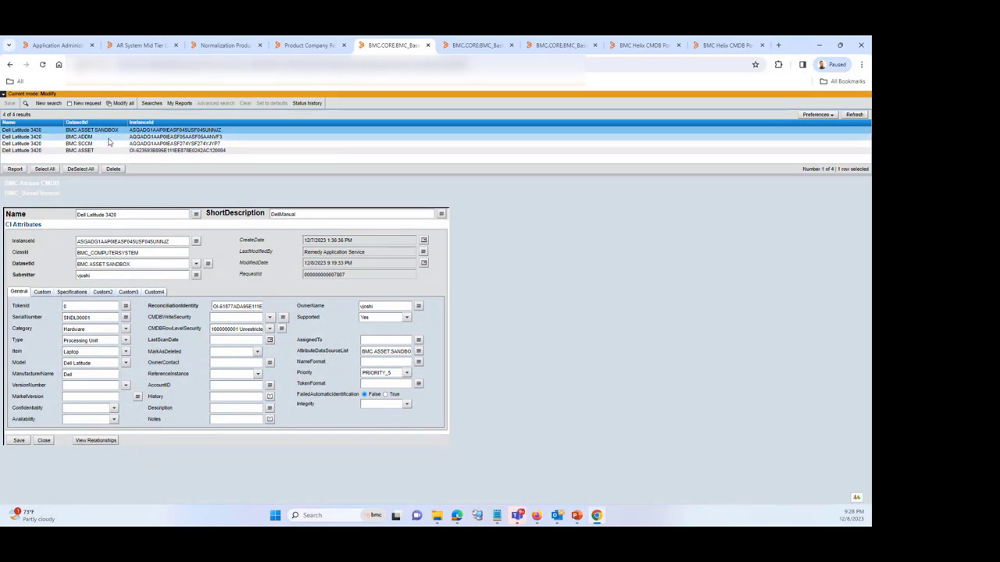
{"action": "left_click", "coordinate": [110, 143]}
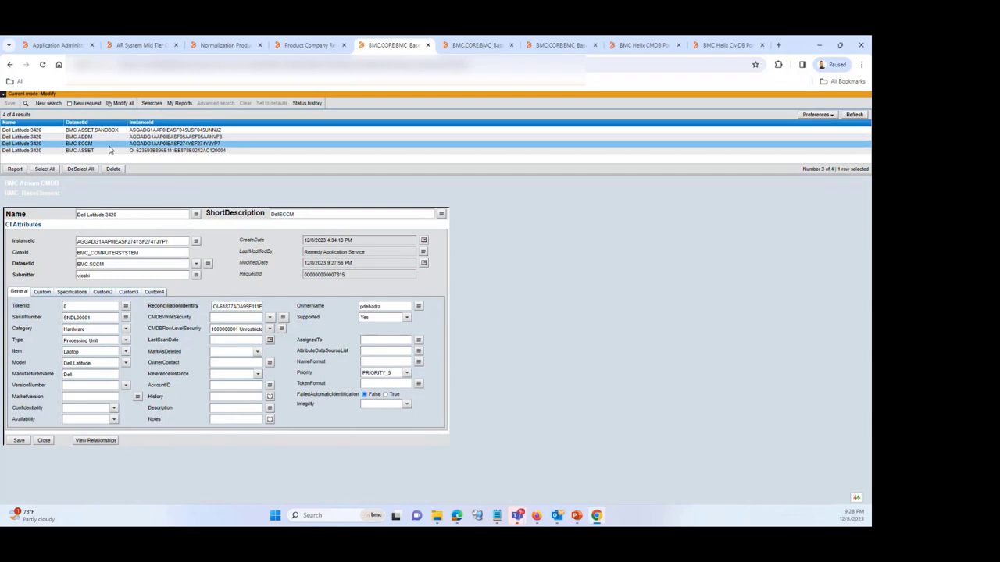
{"action": "left_click", "coordinate": [114, 152]}
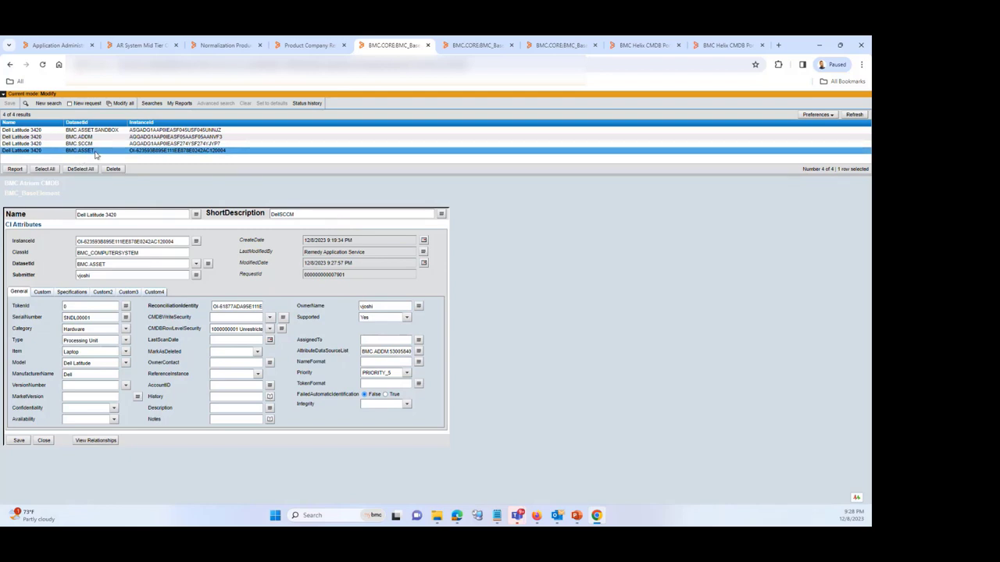
{"action": "left_click", "coordinate": [90, 144]}
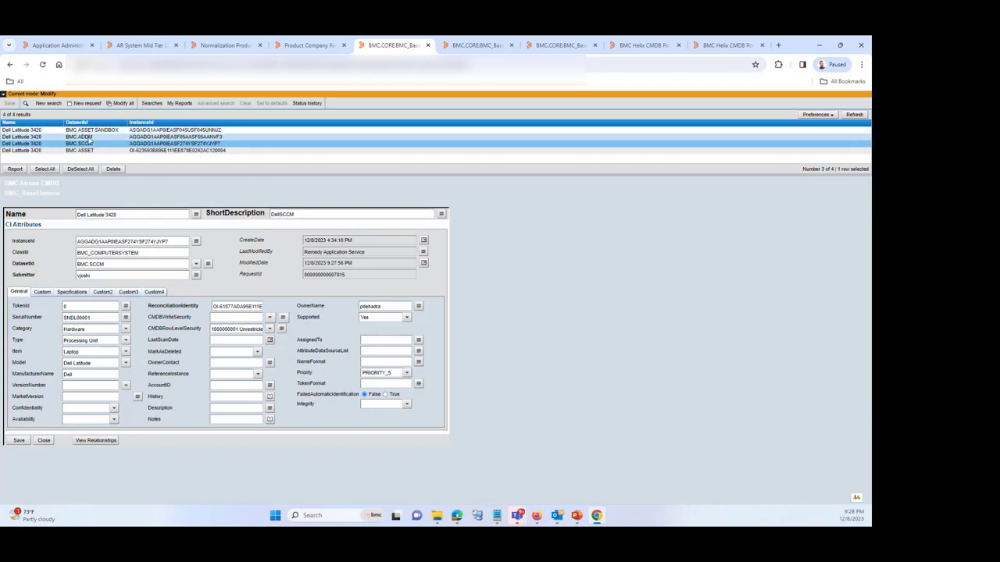
{"action": "left_click", "coordinate": [92, 130]}
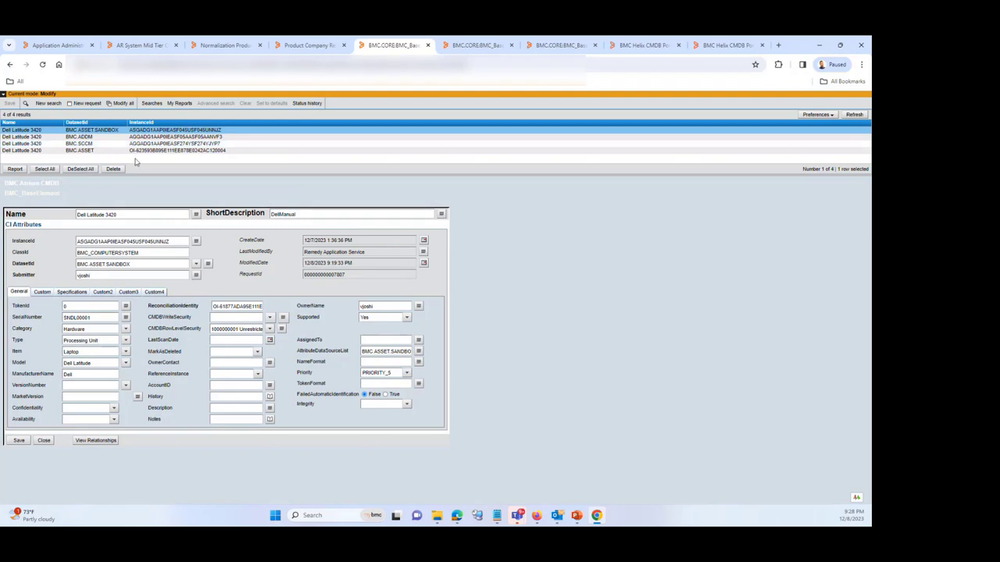
{"action": "left_click", "coordinate": [134, 151]}
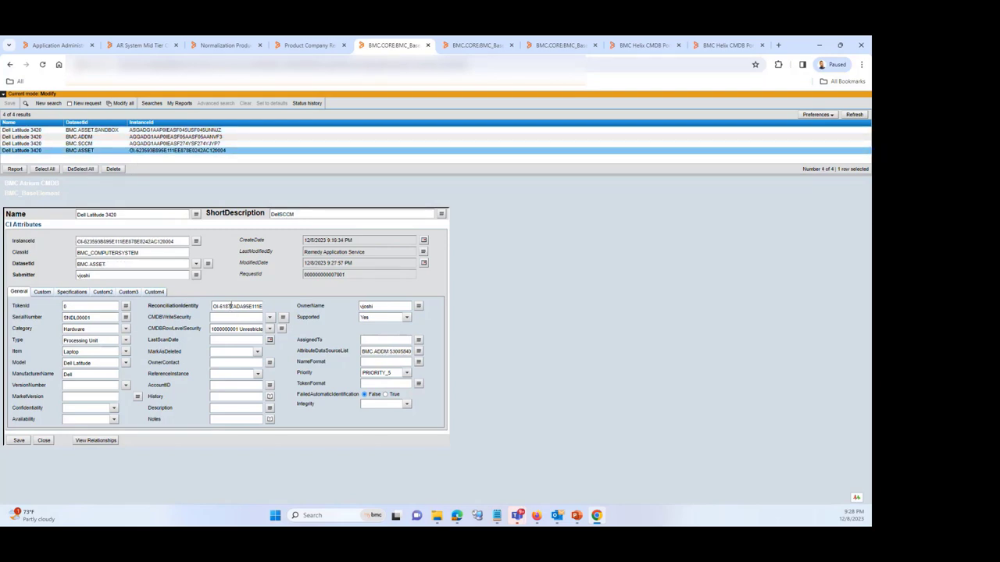
{"action": "triple_click", "coordinate": [232, 306]}
{"action": "left_click", "coordinate": [47, 103]}
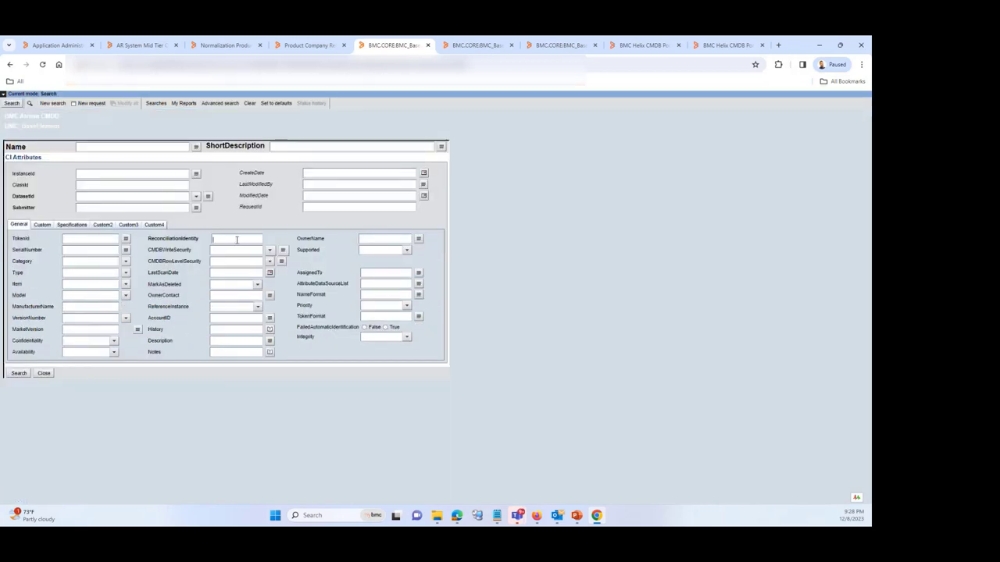
Search on the pasted ReconciliationIdentity and compare the ASSET, ADDM, SANDBOX and SCCM Dell Latitude 3420 records.
{"action": "key", "text": "ctrl+v"}
{"action": "key", "text": "Return"}
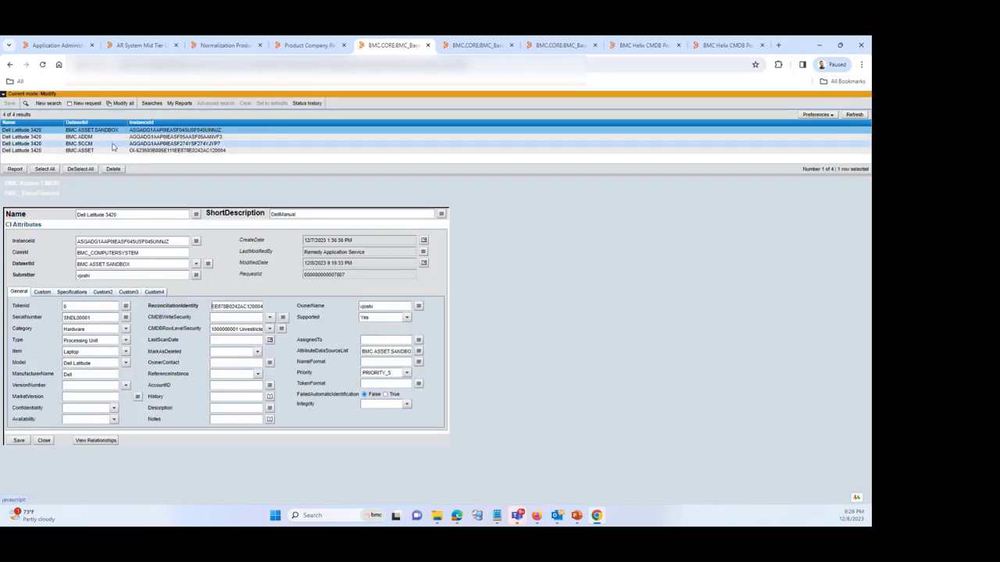
{"action": "left_click", "coordinate": [111, 151]}
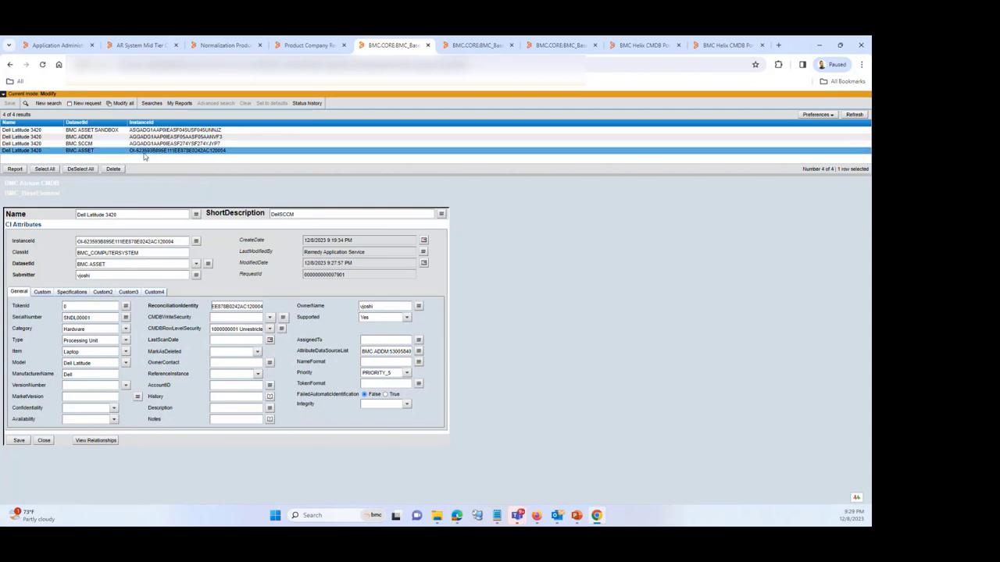
{"action": "left_click", "coordinate": [86, 138]}
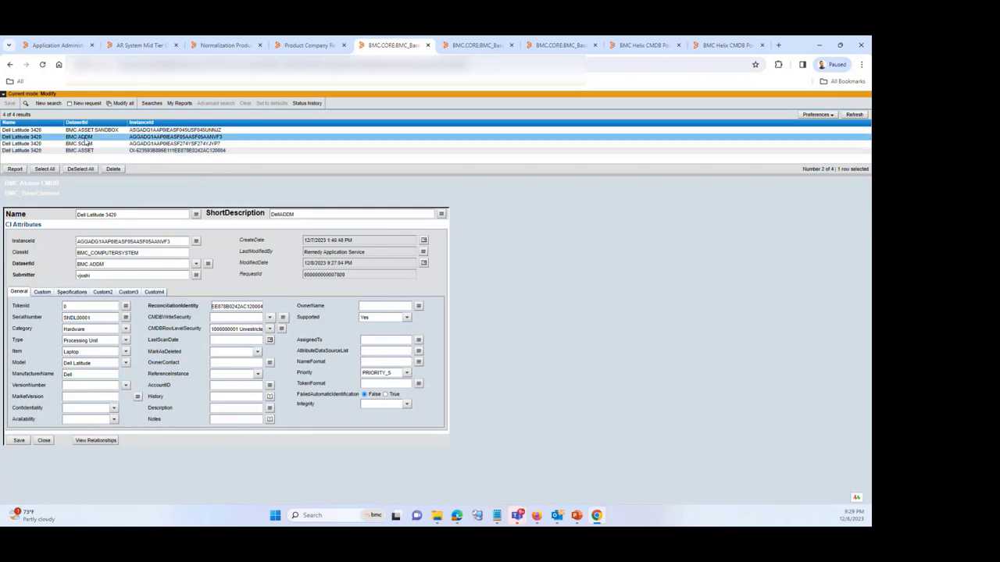
{"action": "left_click", "coordinate": [90, 131]}
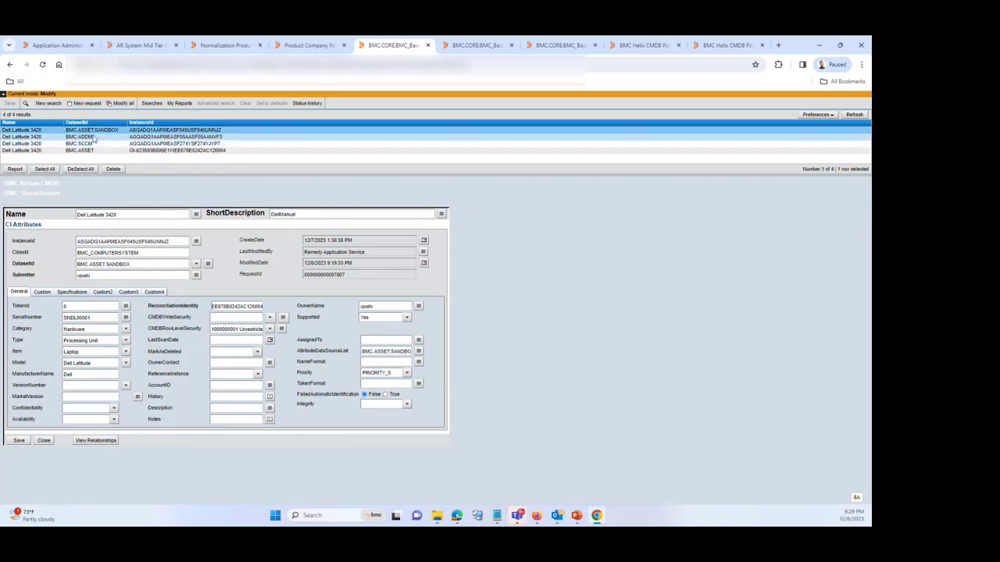
{"action": "left_click", "coordinate": [91, 144]}
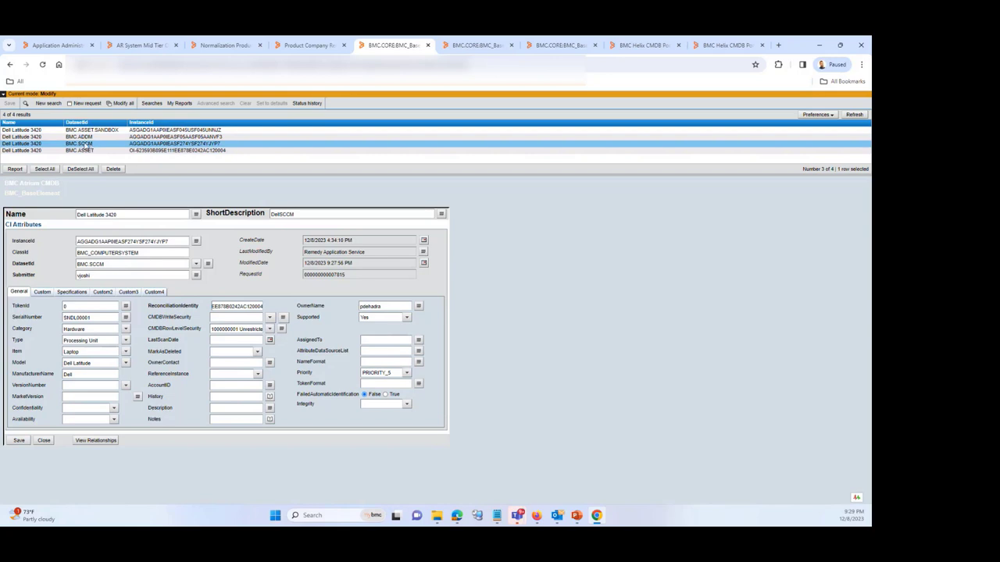
{"action": "left_click", "coordinate": [91, 150]}
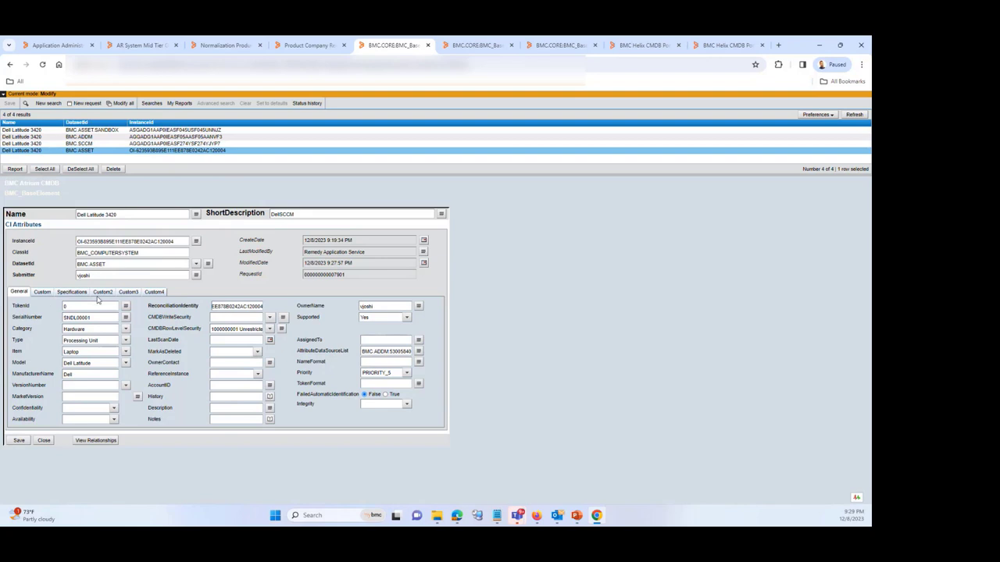
Open ADDM Test RE Job and view the Standard Rules for source dataset BMC.ADDM.
{"action": "left_click", "coordinate": [633, 46]}
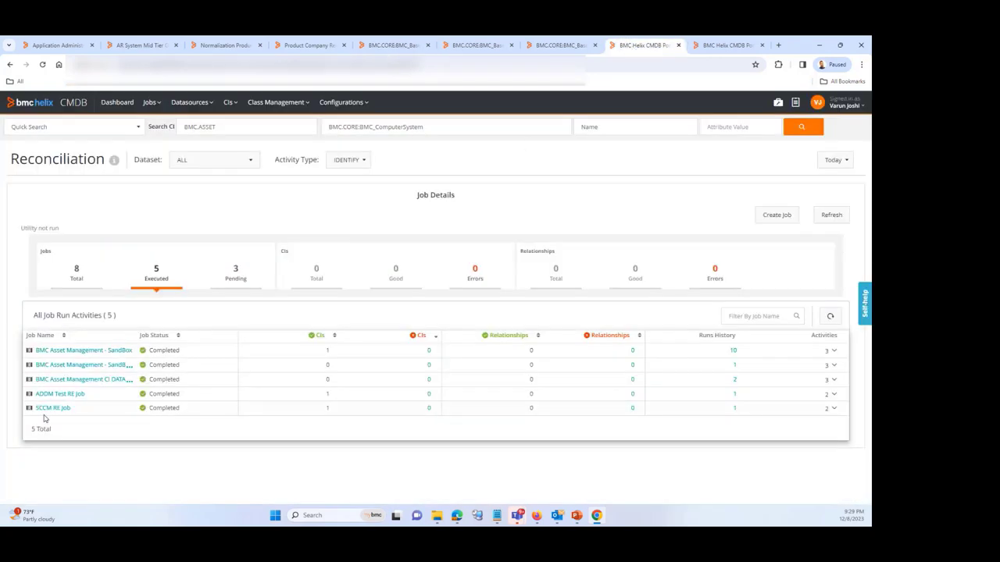
{"action": "left_click", "coordinate": [56, 395]}
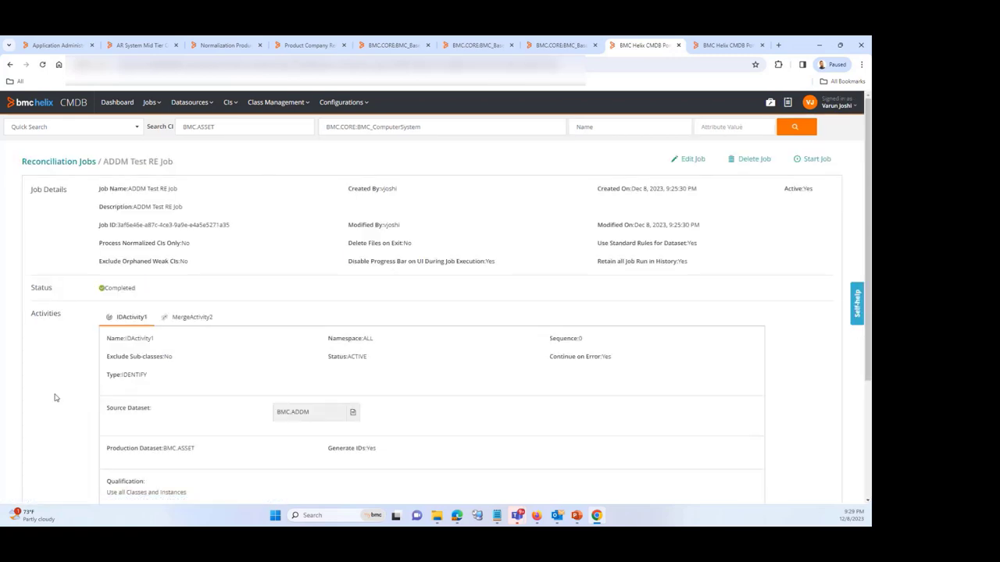
{"action": "scroll", "coordinate": [109, 380], "scroll_direction": "down", "scroll_amount": 3}
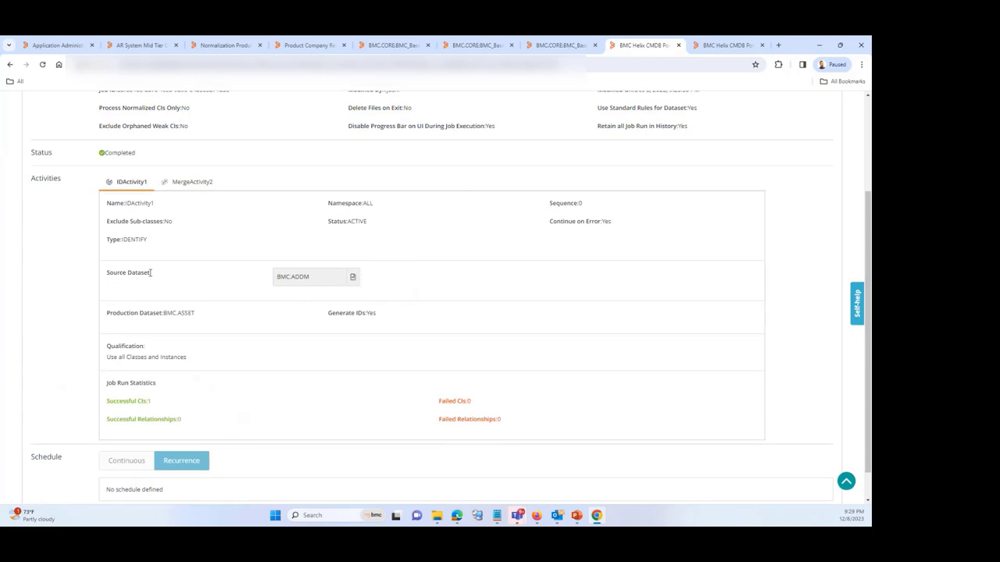
{"action": "left_click", "coordinate": [353, 277]}
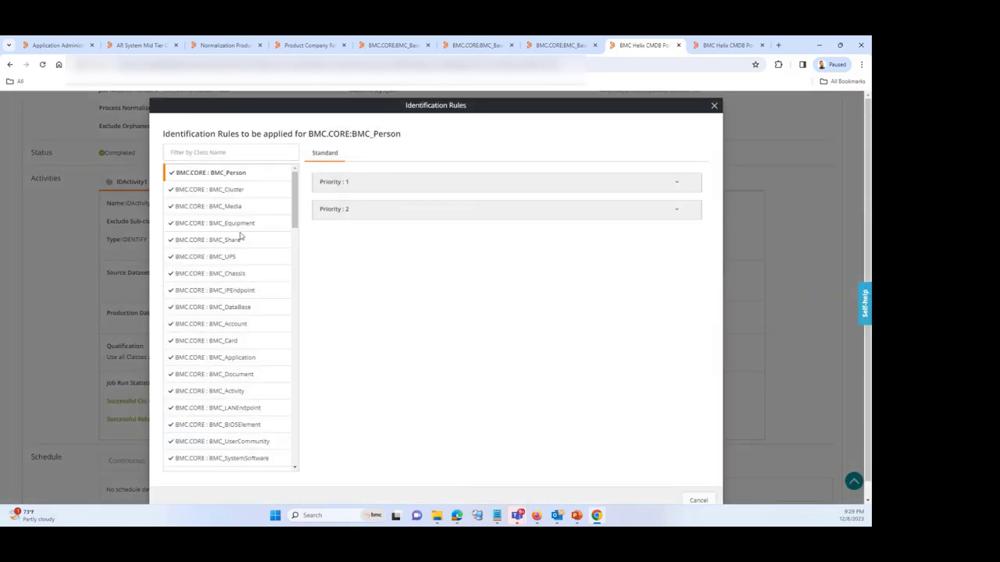
Filter classes by 'com', select BMC_ComputerSystem, and enlarge Priority 1's qualification to show its TokenId match.
{"action": "left_click", "coordinate": [229, 153]}
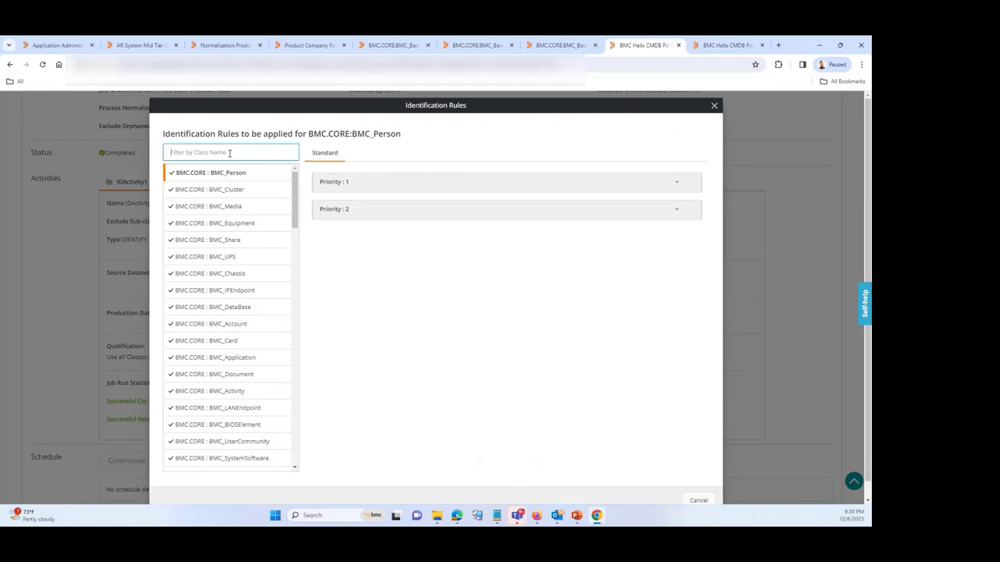
{"action": "type", "text": "com"}
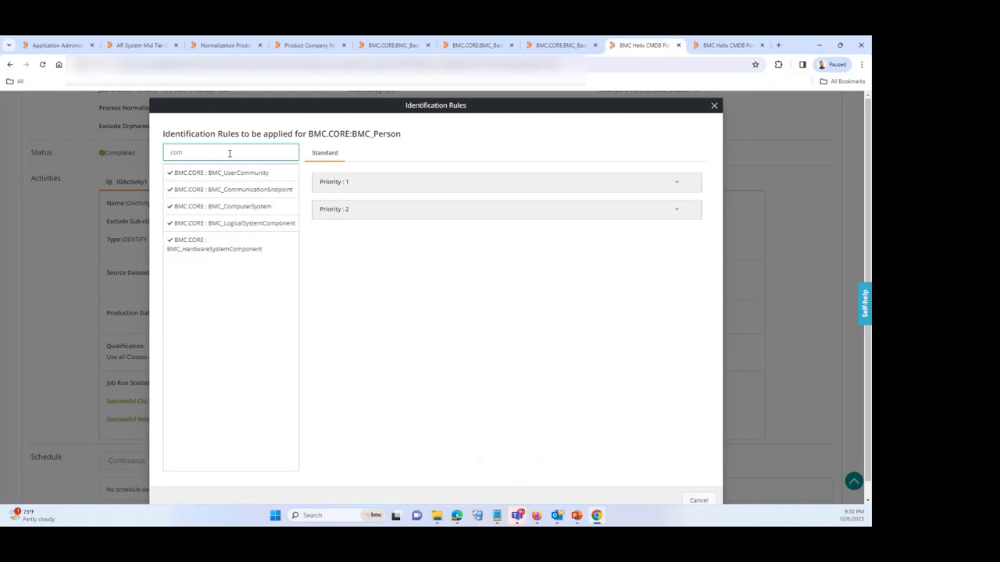
{"action": "left_click", "coordinate": [220, 207]}
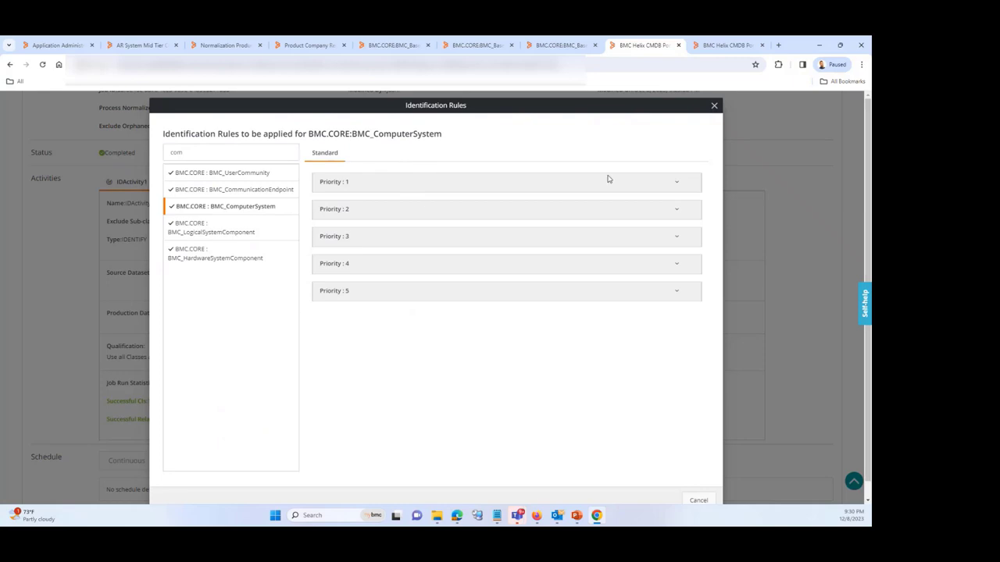
{"action": "left_click", "coordinate": [679, 185]}
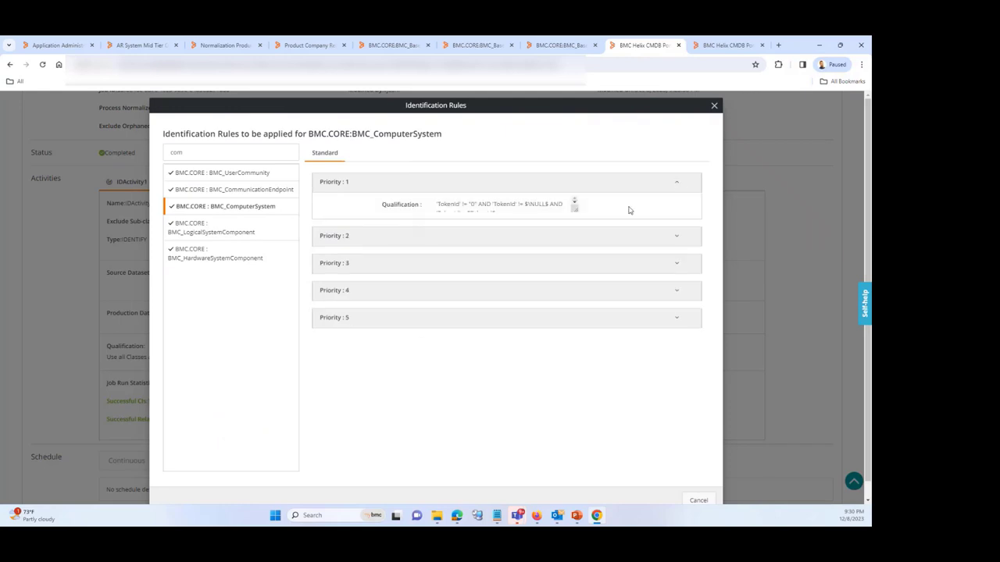
{"action": "left_click_drag", "start_coordinate": [577, 209], "coordinate": [571, 235]}
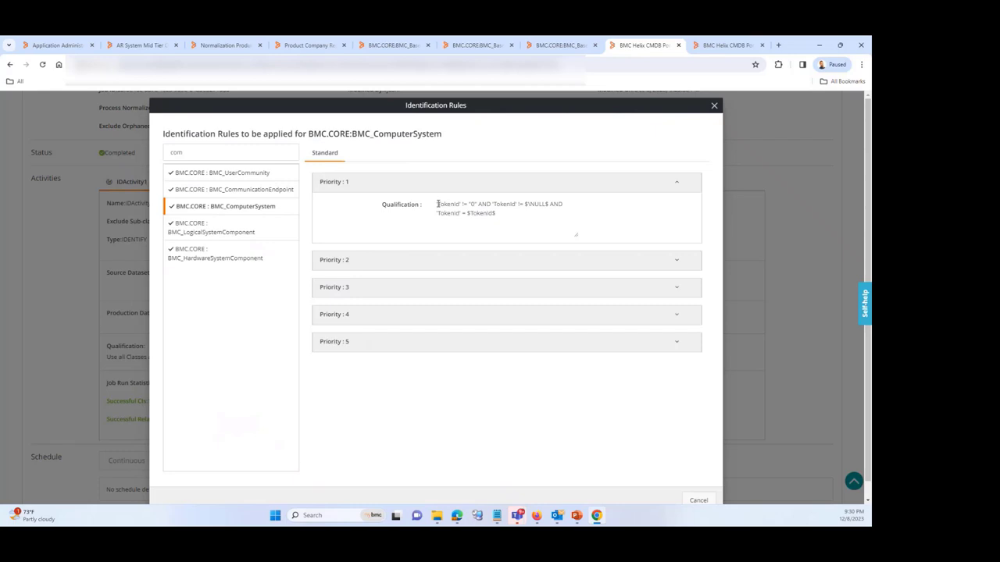
{"action": "left_click_drag", "start_coordinate": [437, 203], "coordinate": [455, 204]}
Show the merged BMC.ASSET record, then highlight Priority 1's TokenId not-null and matching conditions.
{"action": "left_click", "coordinate": [406, 47]}
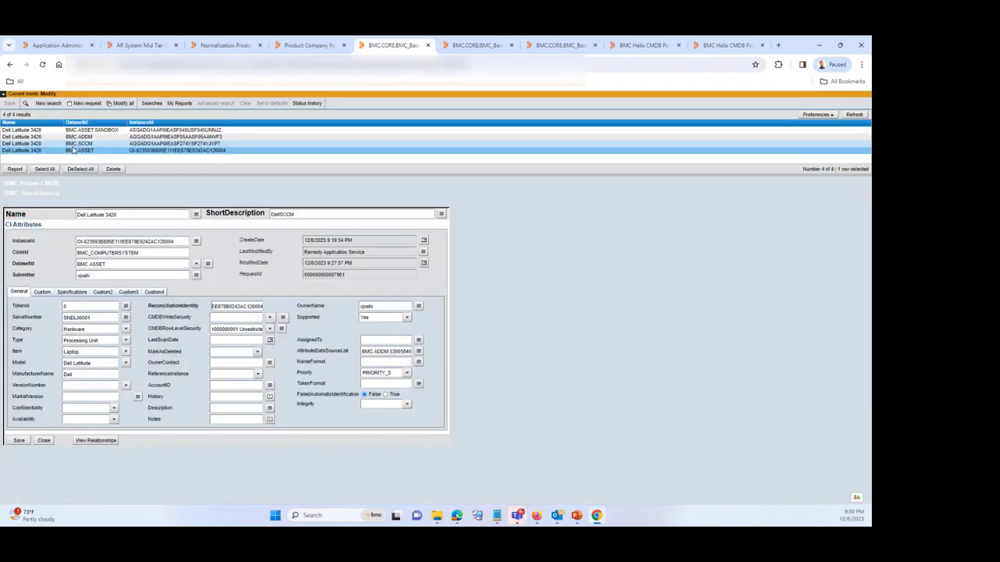
{"action": "left_click", "coordinate": [93, 137]}
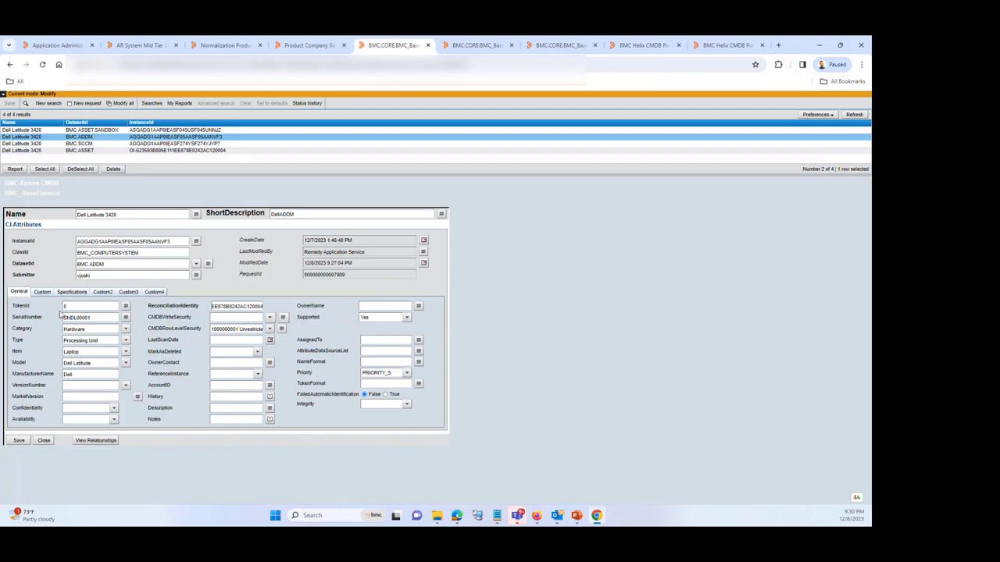
{"action": "left_click", "coordinate": [92, 151]}
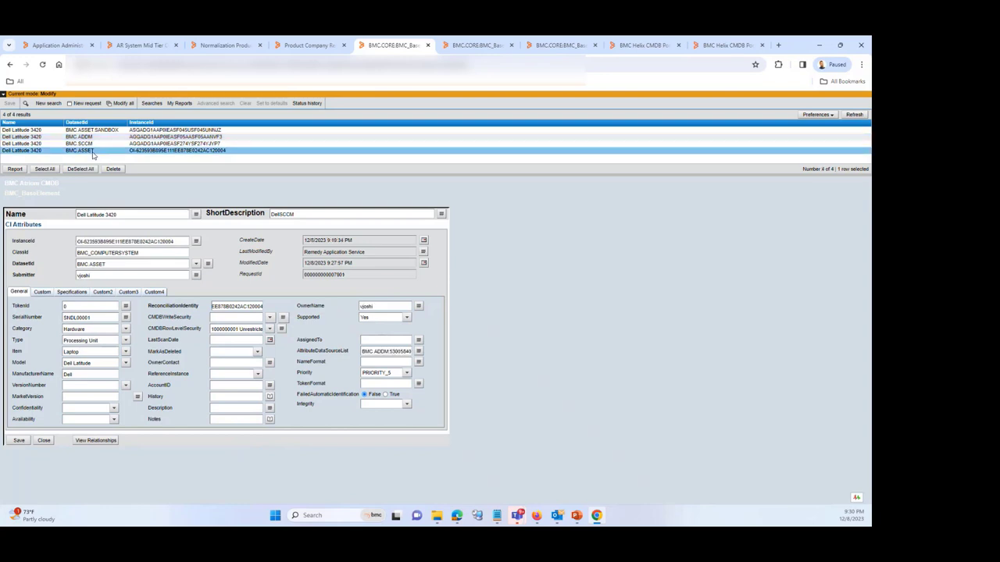
{"action": "left_click", "coordinate": [638, 47]}
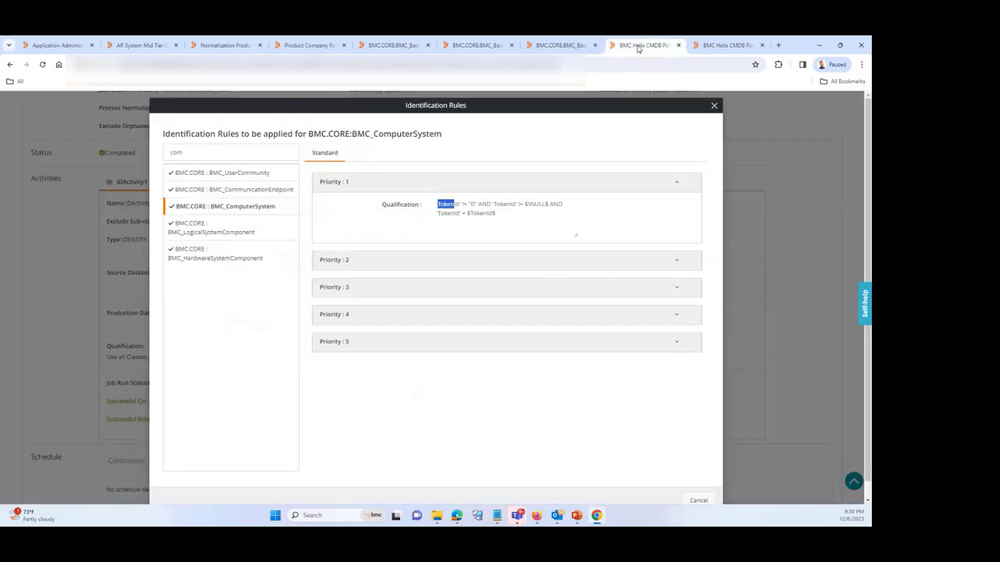
{"action": "left_click", "coordinate": [453, 204]}
{"action": "left_click_drag", "start_coordinate": [494, 205], "coordinate": [535, 205]}
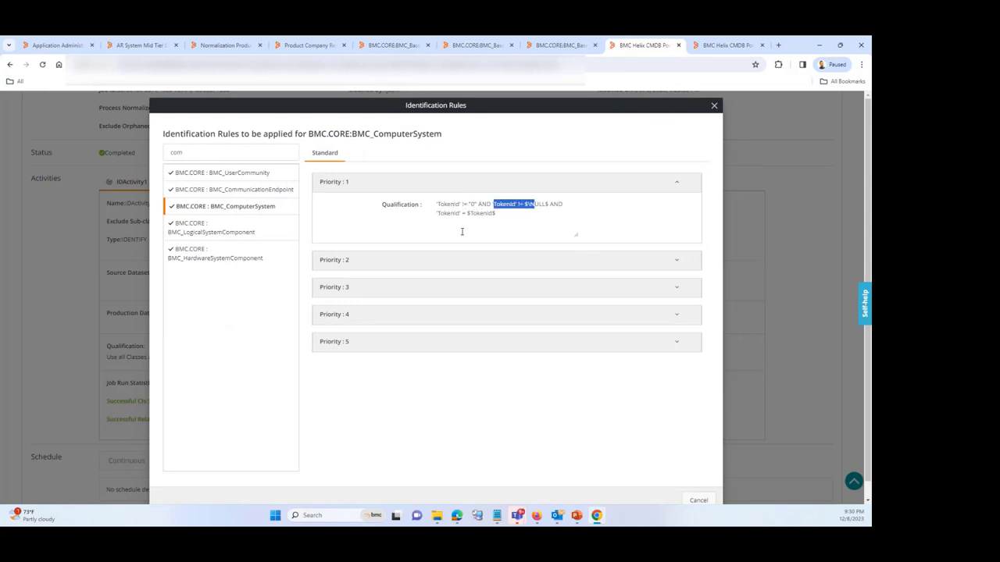
{"action": "left_click_drag", "start_coordinate": [448, 213], "coordinate": [481, 211]}
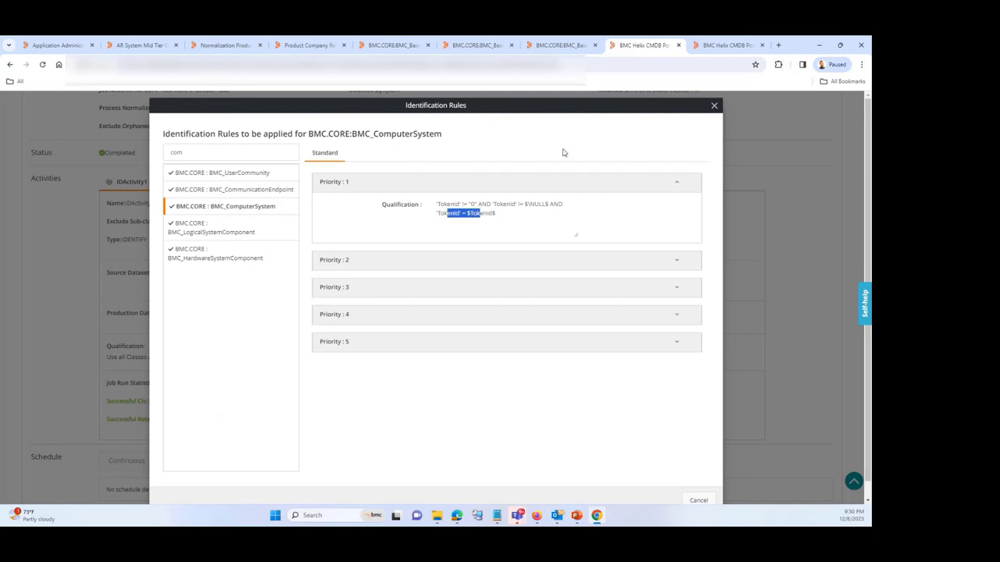
Check the ADDM record's TokenId value of 0 against the rules.
{"action": "left_click", "coordinate": [470, 45]}
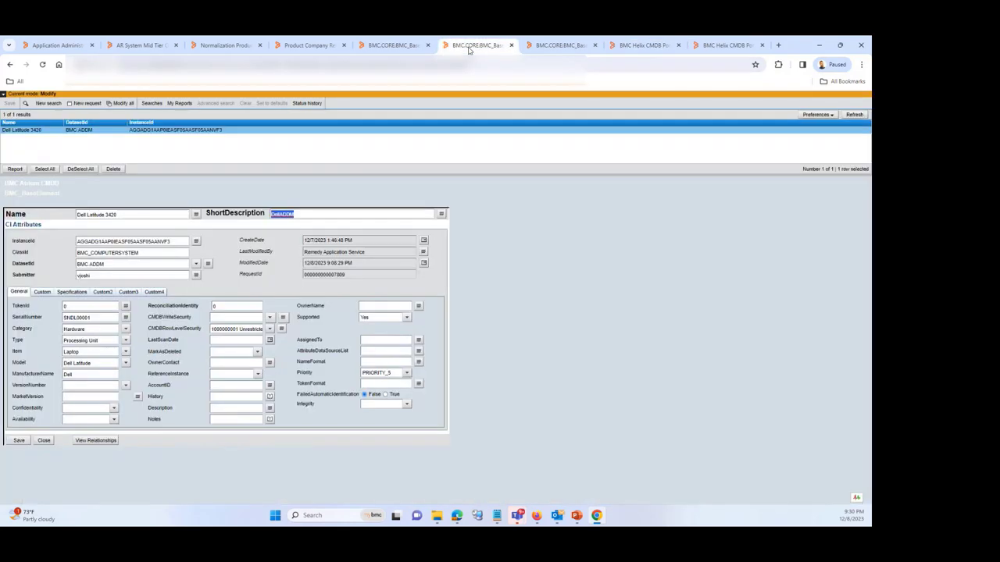
{"action": "double_click", "coordinate": [82, 308]}
{"action": "left_click", "coordinate": [625, 45]}
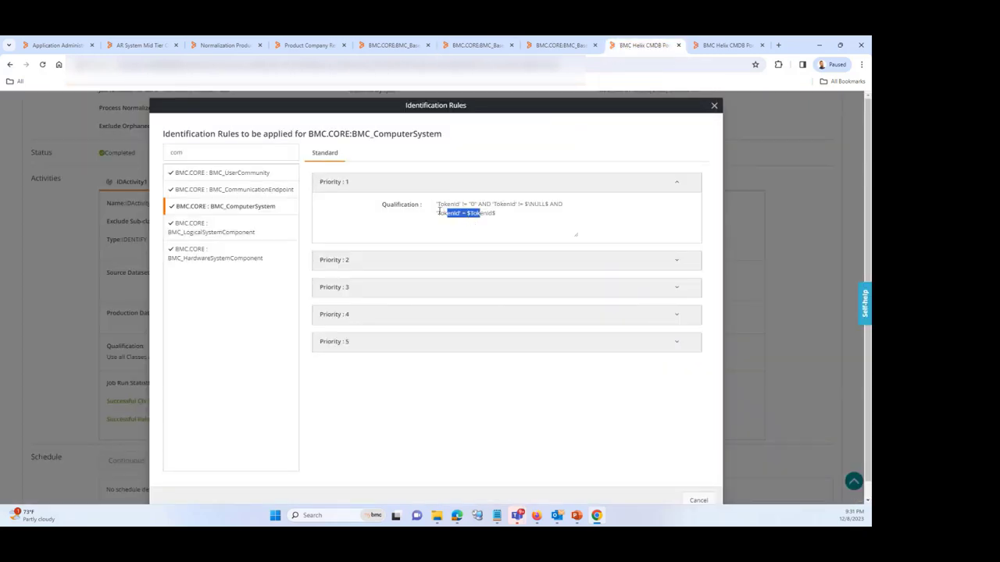
Expand the Priority 2 and 3 rules and enlarge their qualification boxes.
{"action": "left_click", "coordinate": [677, 262]}
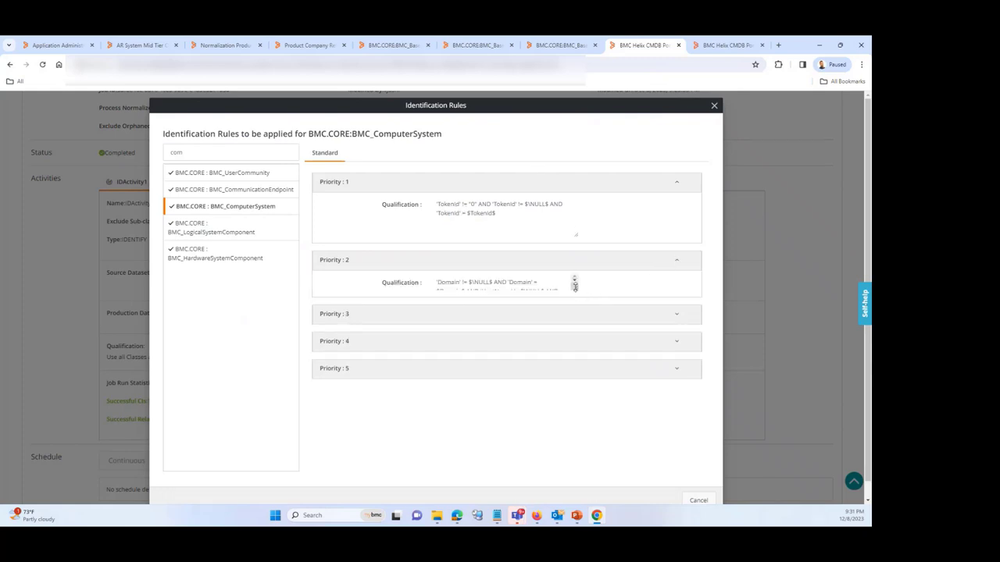
{"action": "left_click_drag", "start_coordinate": [574, 285], "coordinate": [575, 380]}
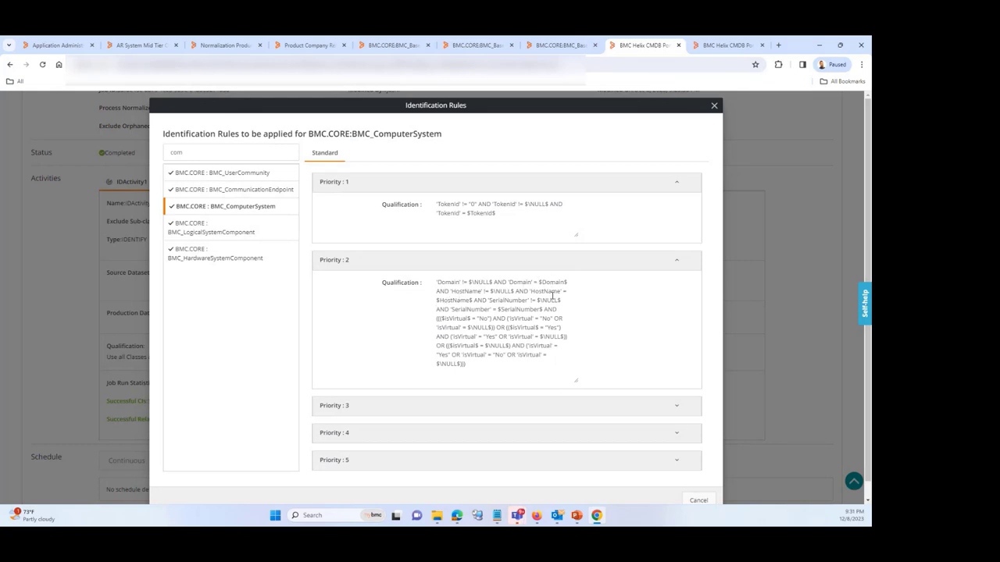
{"action": "scroll", "coordinate": [501, 309], "scroll_direction": "down", "scroll_amount": 1}
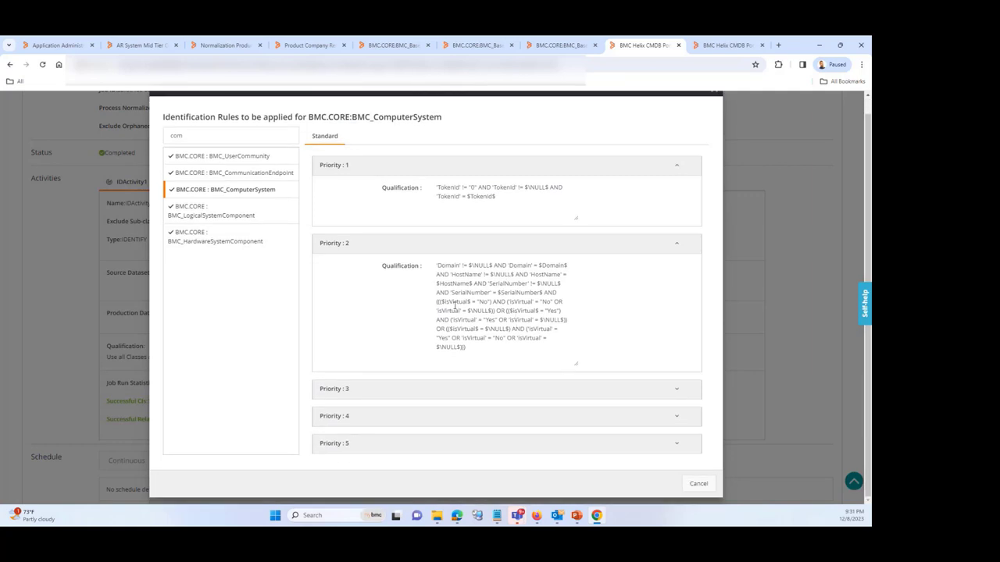
{"action": "left_click", "coordinate": [683, 395]}
{"action": "scroll", "coordinate": [664, 384], "scroll_direction": "down", "scroll_amount": 1}
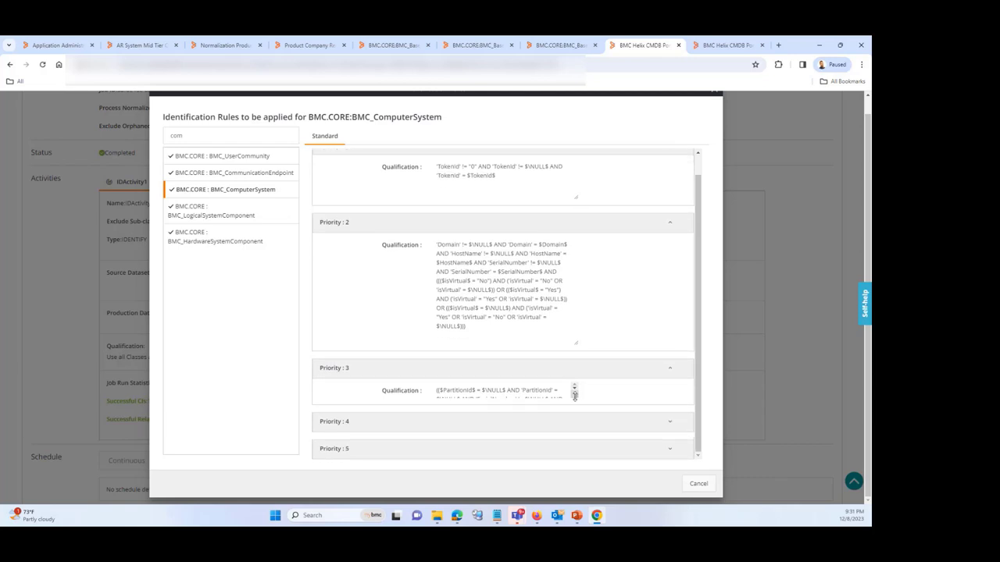
{"action": "left_click_drag", "start_coordinate": [574, 396], "coordinate": [558, 441]}
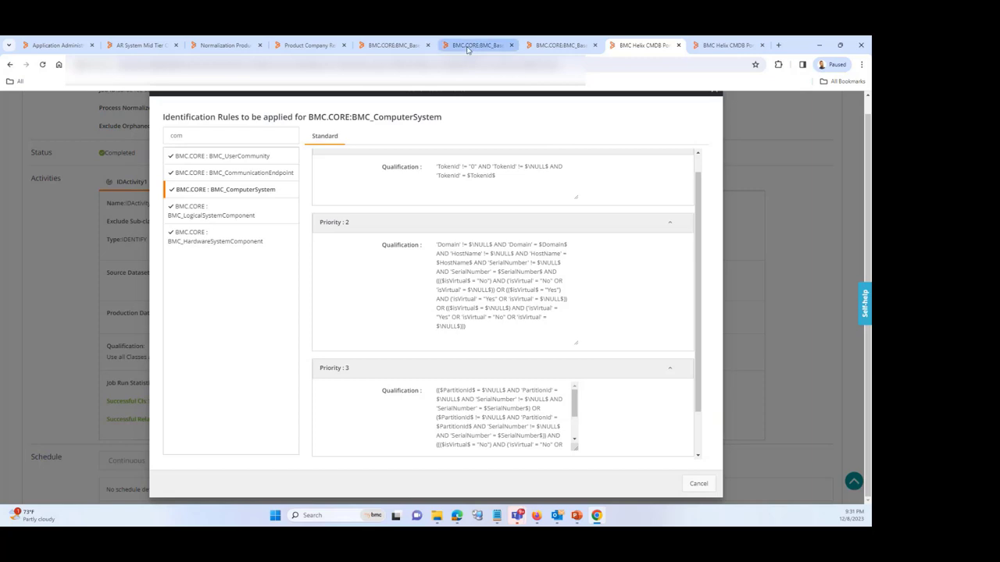
{"action": "left_click", "coordinate": [398, 46]}
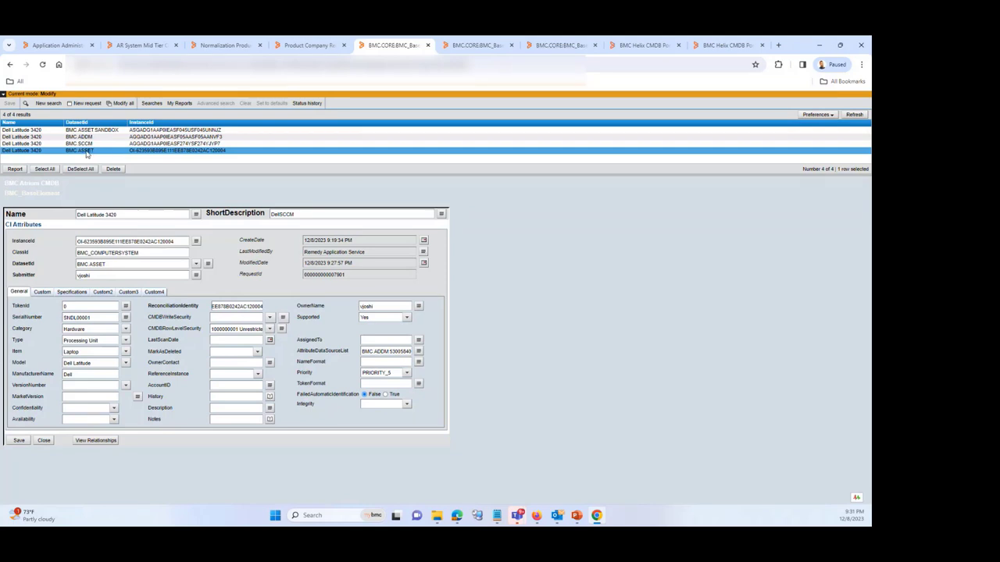
Compare the BMC.ASSET and BMC.ADDM records, highlighting the ASSET ReconciliationIdentity.
{"action": "double_click", "coordinate": [213, 307]}
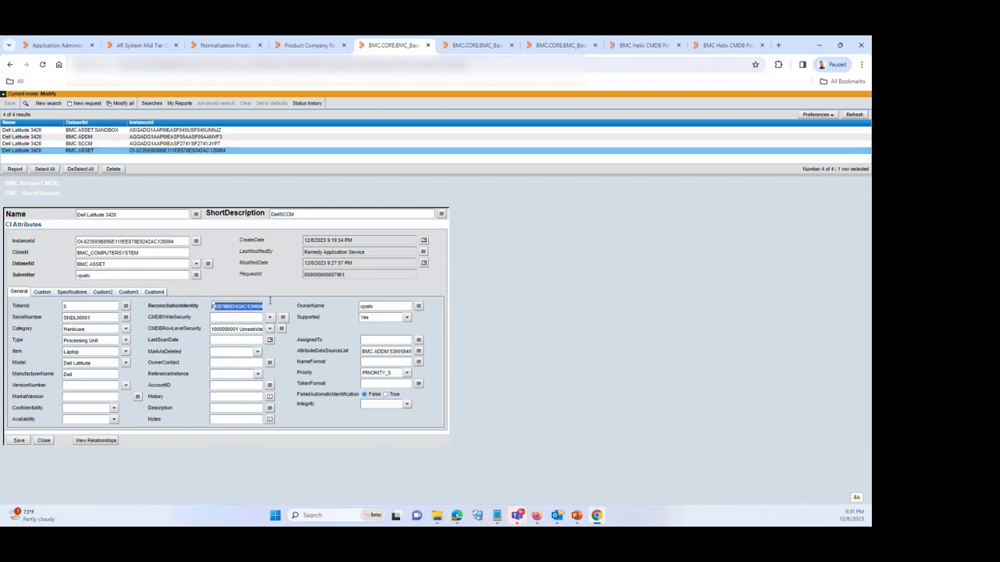
{"action": "left_click", "coordinate": [100, 137]}
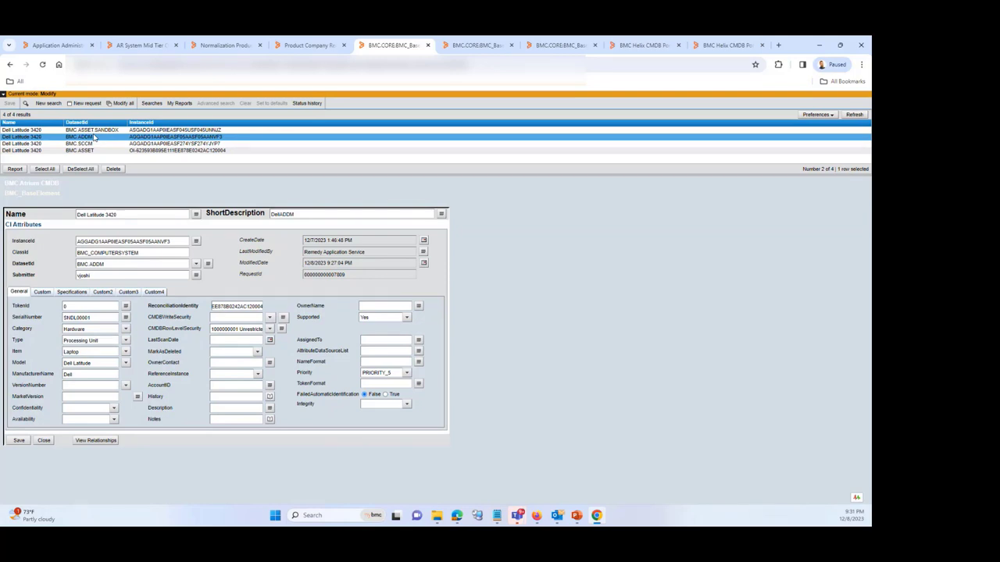
{"action": "left_click", "coordinate": [184, 152]}
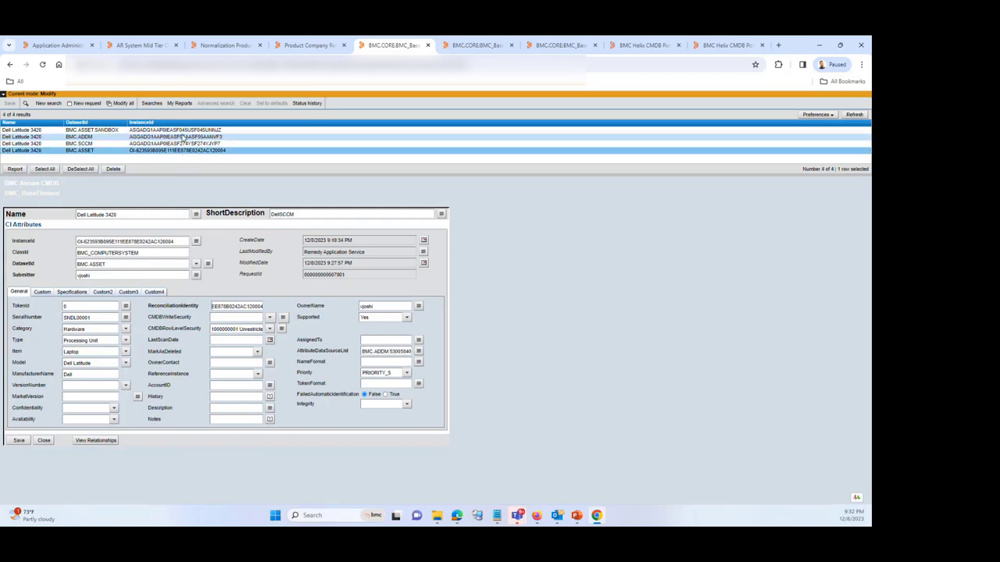
{"action": "left_click", "coordinate": [183, 138]}
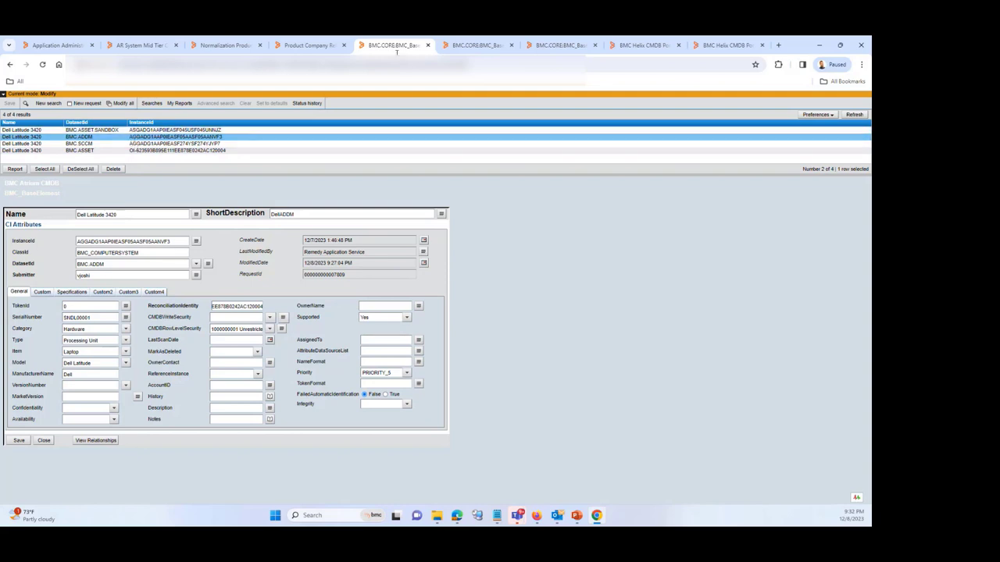
Expand the Priority 4 and 5 identification rules.
{"action": "left_click", "coordinate": [642, 45]}
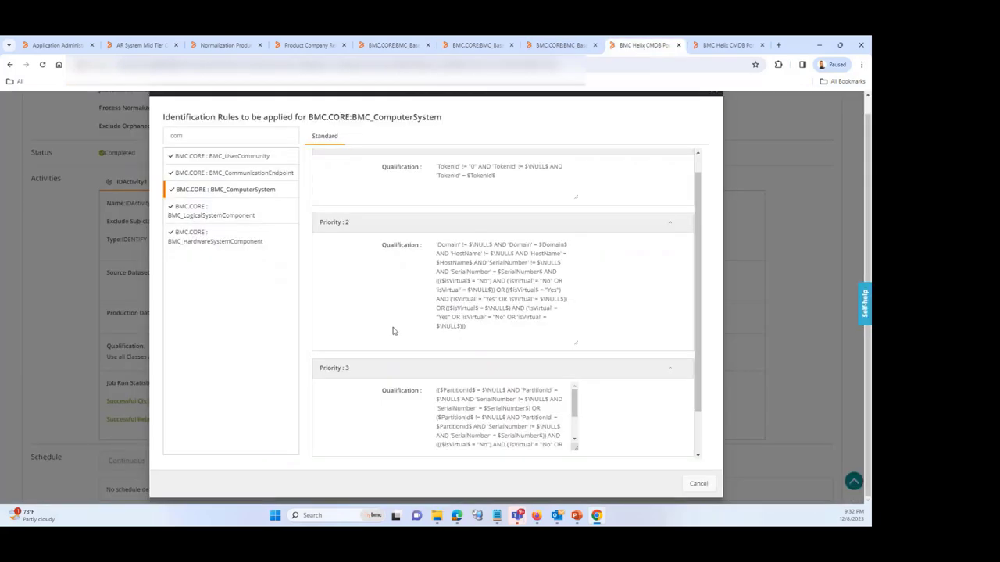
{"action": "scroll", "coordinate": [375, 340], "scroll_direction": "down", "scroll_amount": 2}
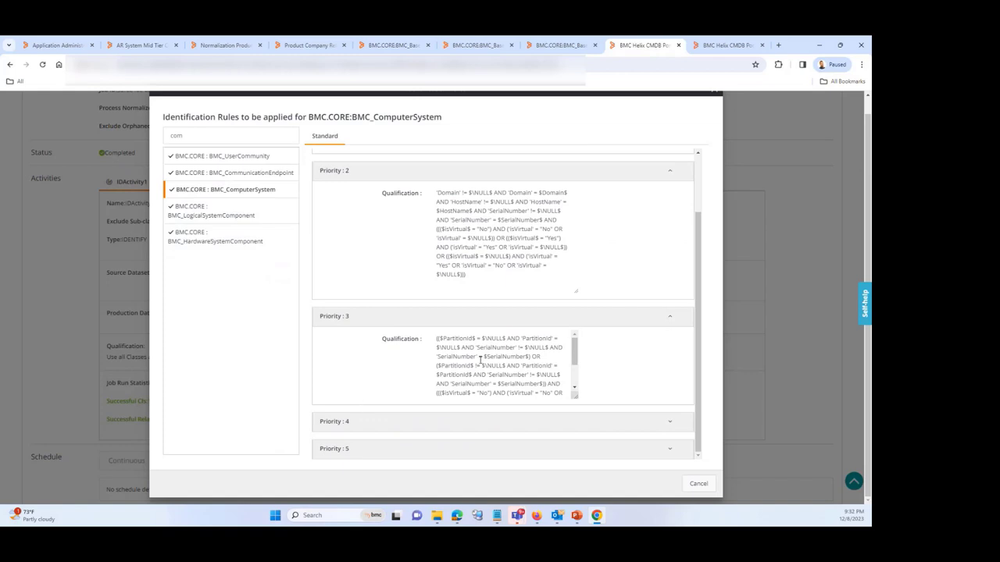
{"action": "left_click", "coordinate": [670, 422]}
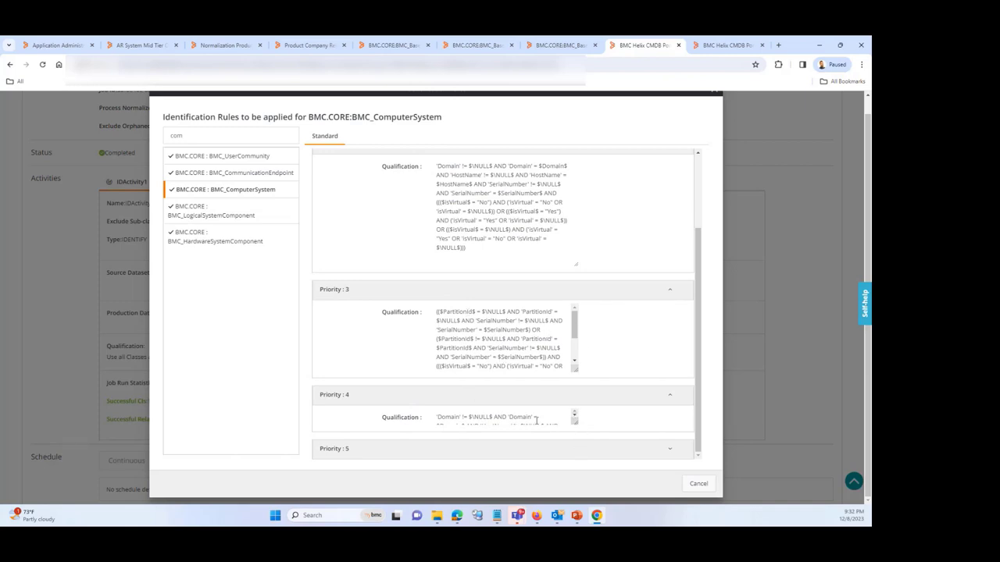
{"action": "scroll", "coordinate": [570, 419], "scroll_direction": "down", "scroll_amount": 2}
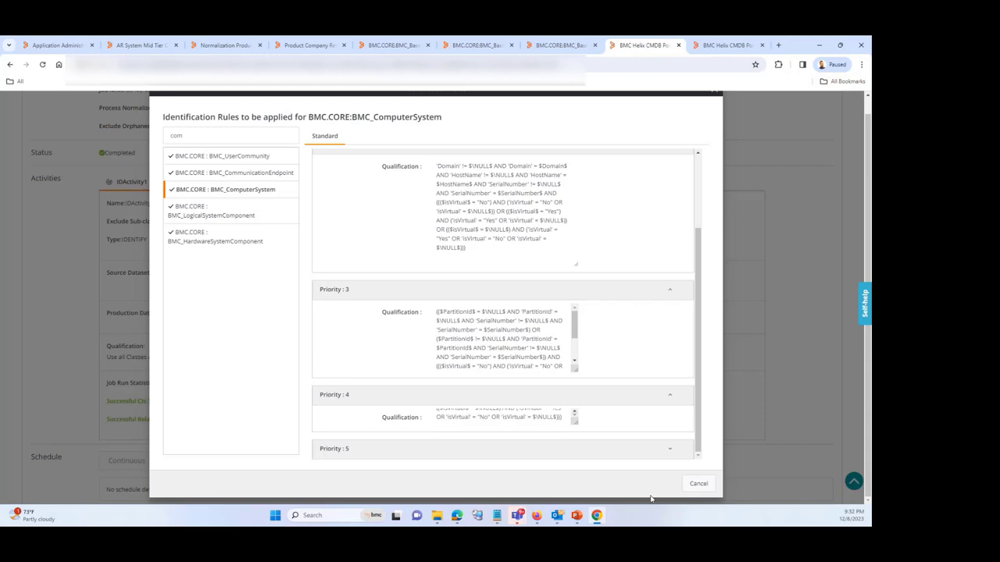
{"action": "left_click", "coordinate": [672, 450]}
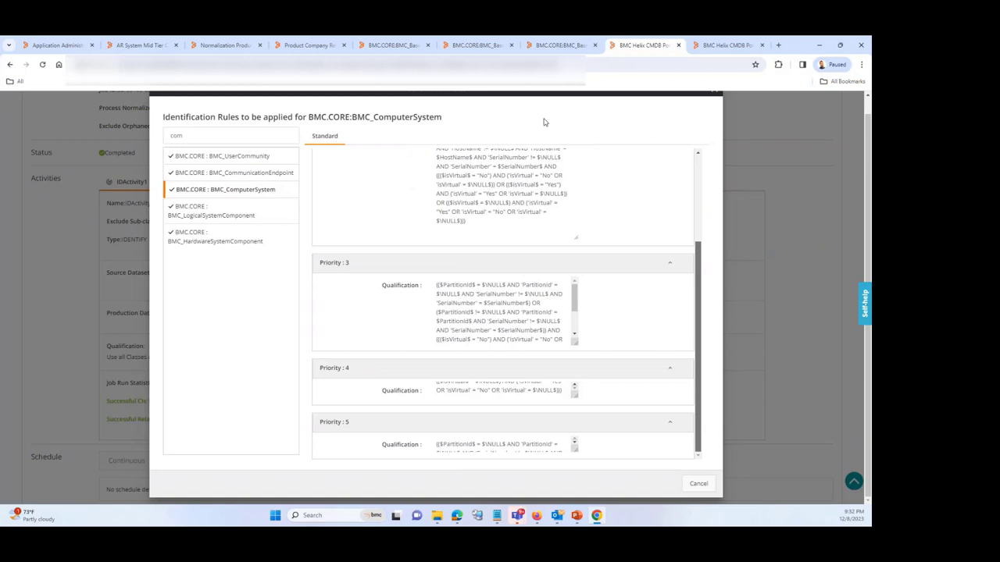
Recheck the ASSET and ADDM records, then cancel the Identification Rules dialog.
{"action": "left_click", "coordinate": [394, 45]}
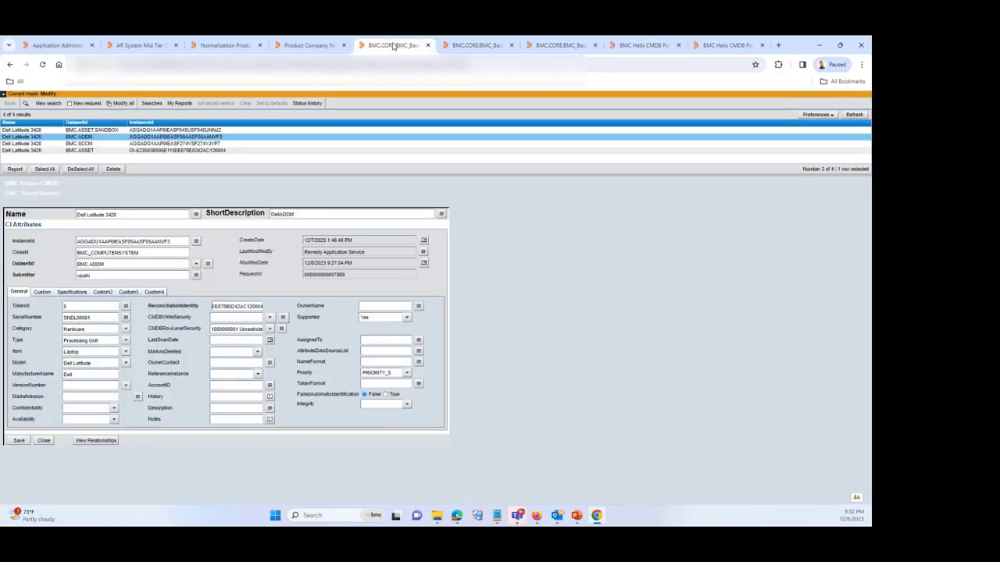
{"action": "left_click", "coordinate": [108, 150]}
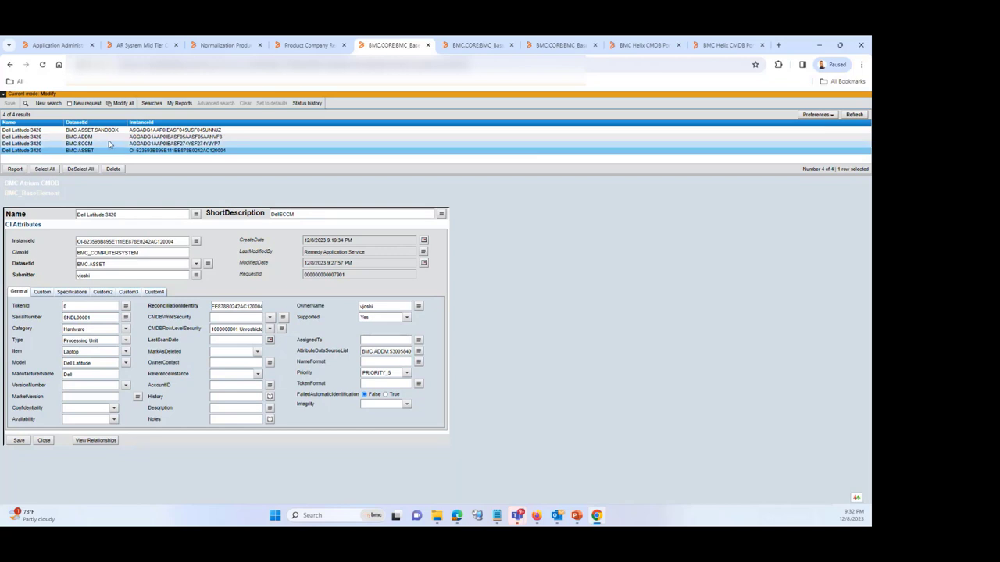
{"action": "left_click", "coordinate": [110, 138]}
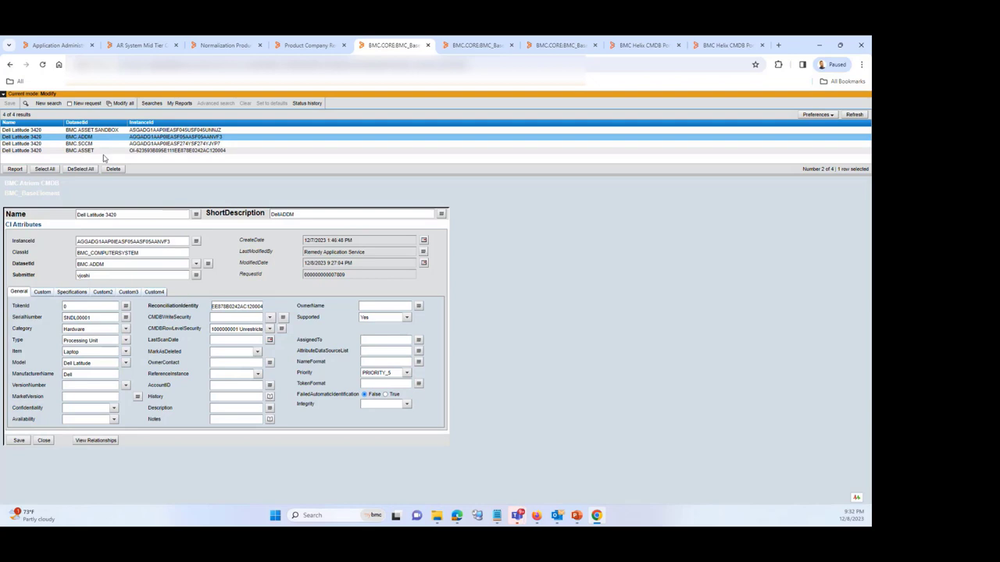
{"action": "left_click", "coordinate": [655, 47]}
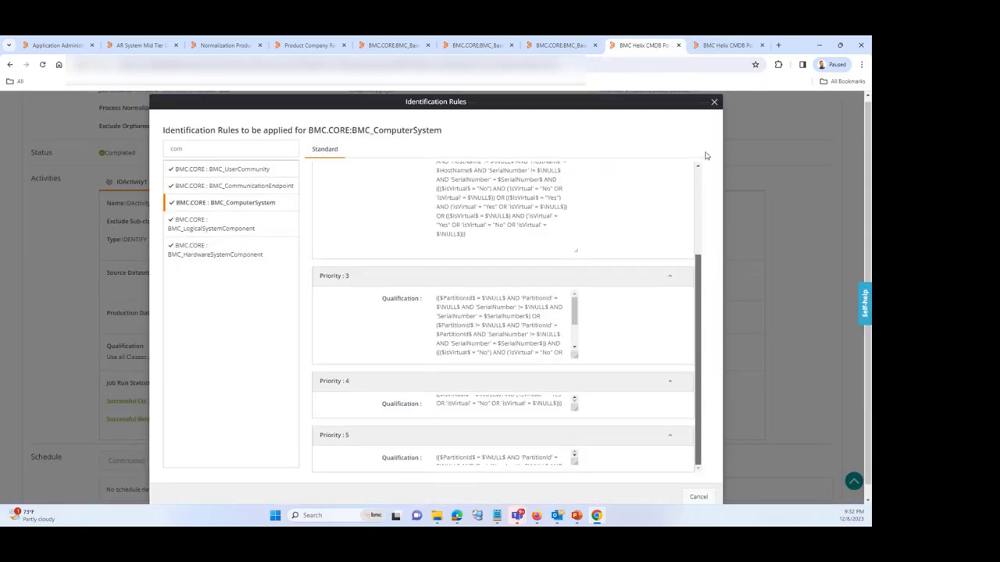
{"action": "left_click", "coordinate": [737, 110]}
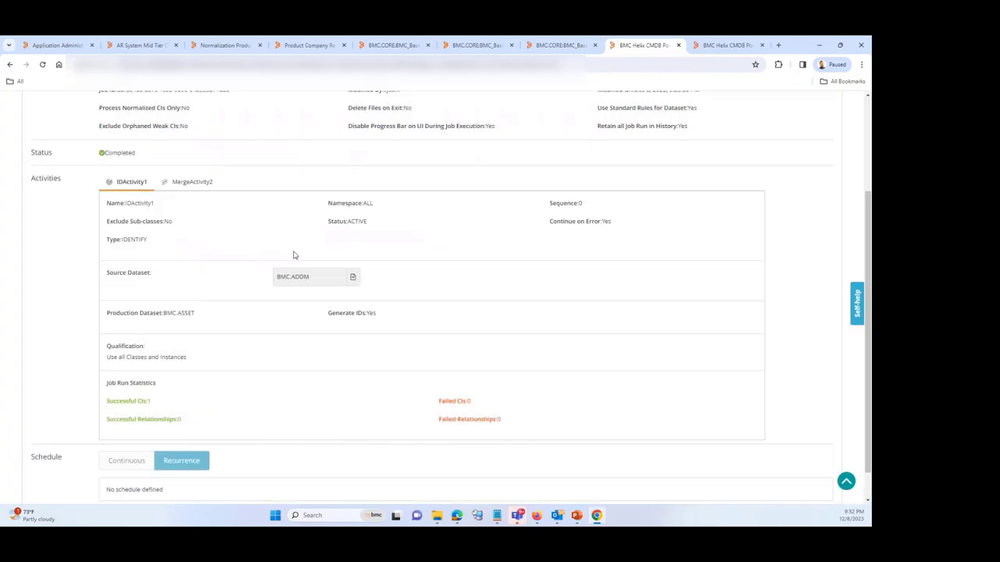
Review MergeActivity2's details, noting its BMC.ASSET target dataset.
{"action": "left_click", "coordinate": [193, 185]}
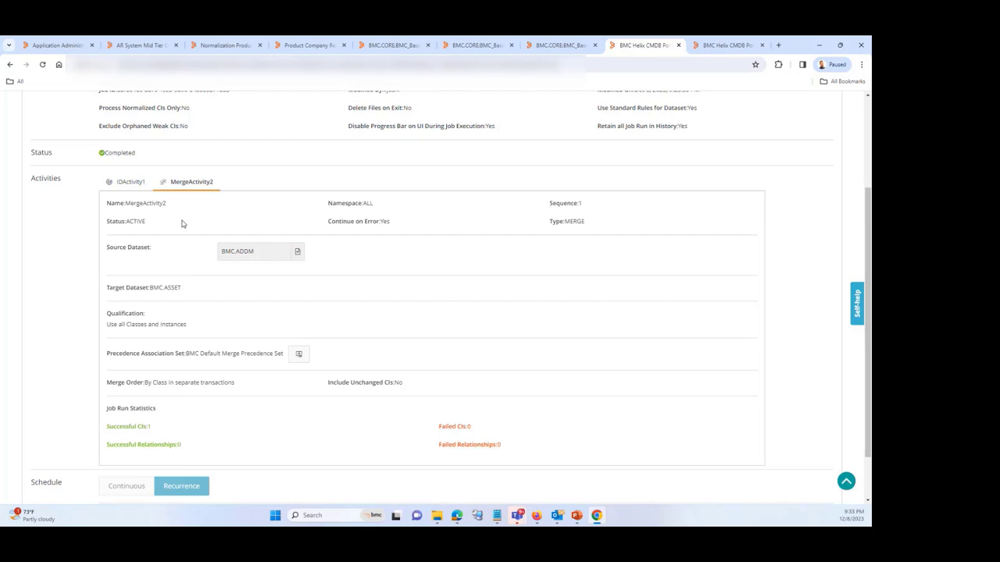
{"action": "left_click_drag", "start_coordinate": [185, 294], "coordinate": [156, 291]}
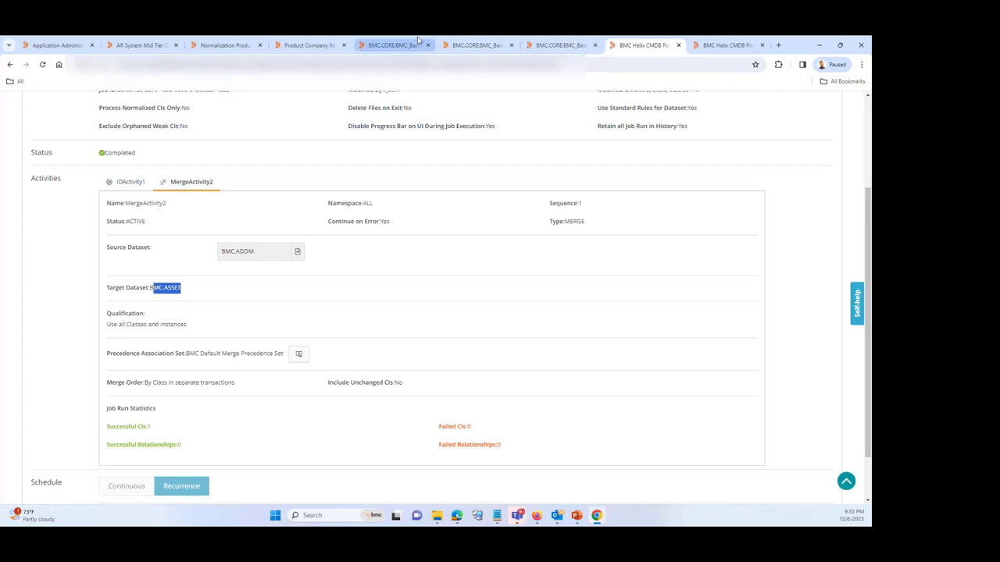
{"action": "left_click", "coordinate": [393, 45]}
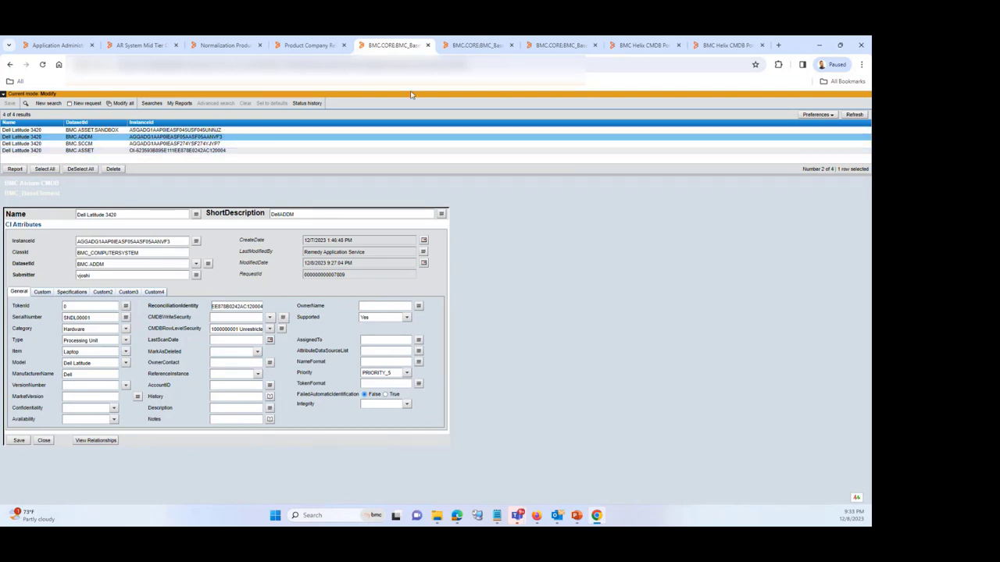
{"action": "left_click", "coordinate": [636, 44]}
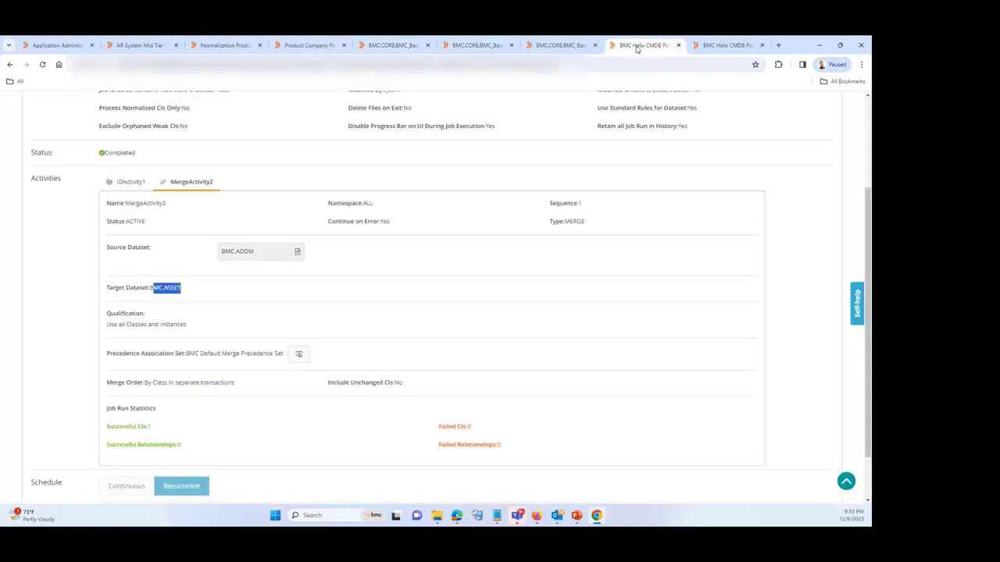
{"action": "scroll", "coordinate": [234, 281], "scroll_direction": "down", "scroll_amount": 1}
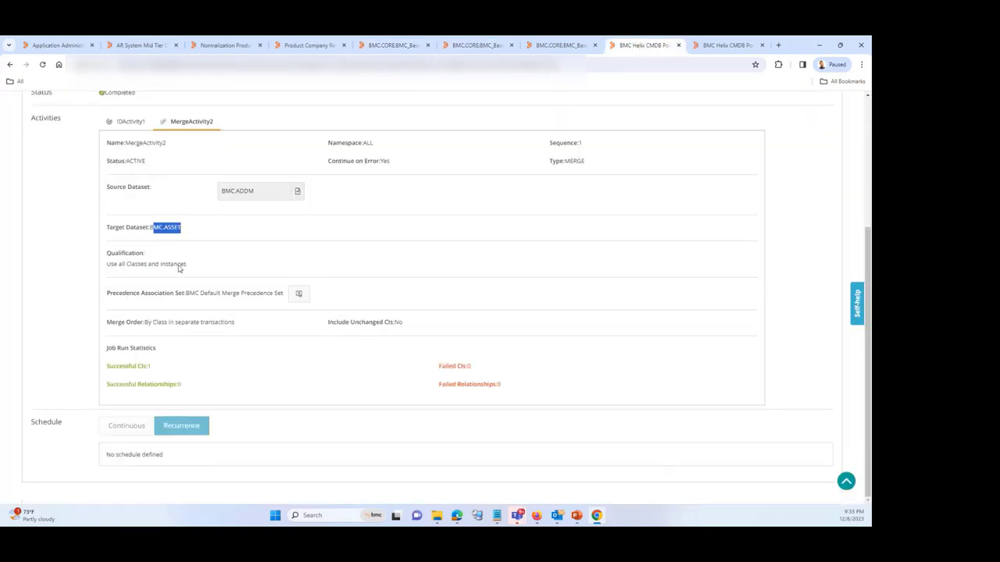
{"action": "left_click", "coordinate": [553, 48]}
{"action": "left_click", "coordinate": [633, 48]}
{"action": "scroll", "coordinate": [249, 274], "scroll_direction": "up", "scroll_amount": 3}
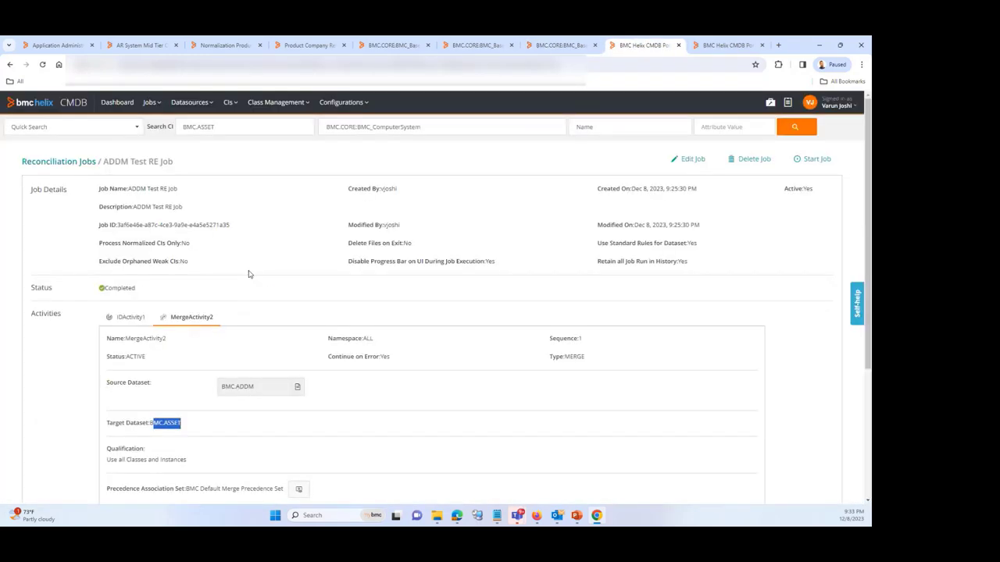
Review IDActivity1 and its BMC.ADDM standard rules, then go to Normalization Features.
{"action": "left_click", "coordinate": [128, 318]}
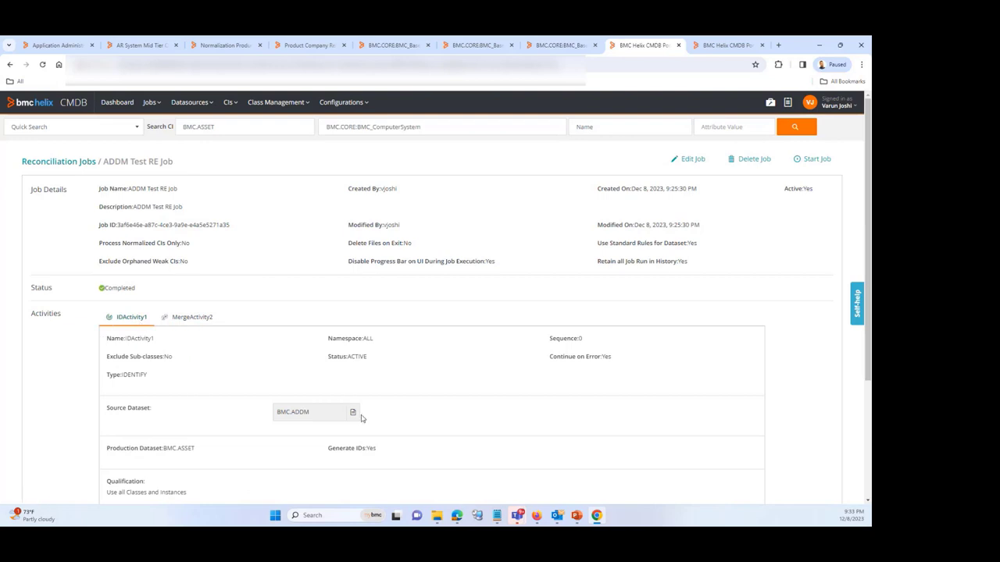
{"action": "left_click", "coordinate": [352, 412]}
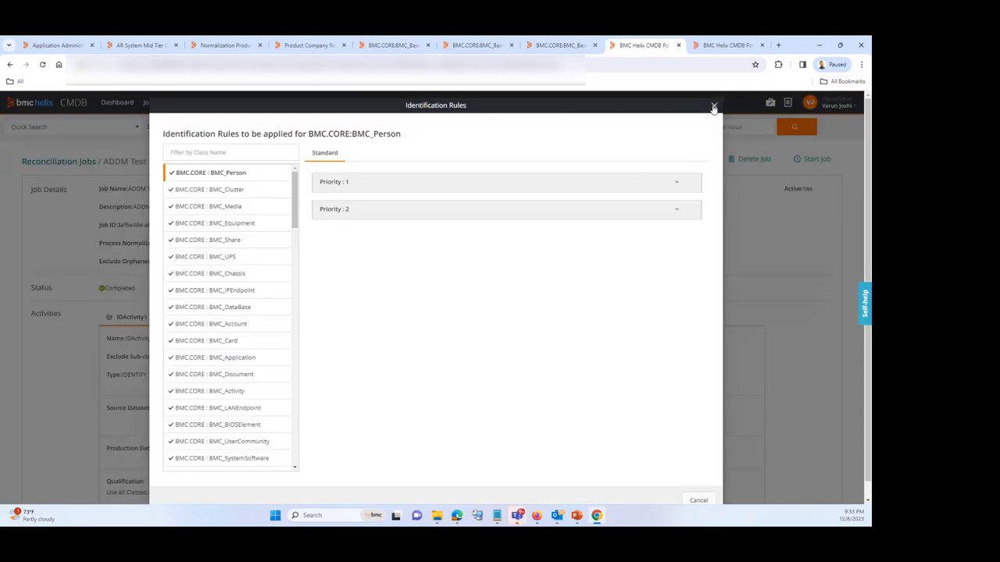
{"action": "left_click", "coordinate": [713, 107]}
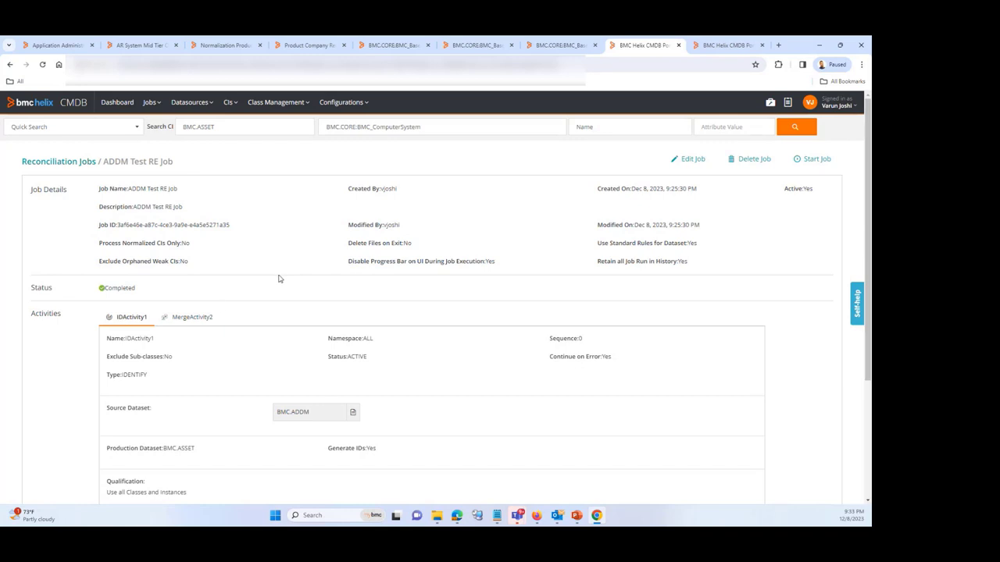
{"action": "left_click", "coordinate": [701, 49]}
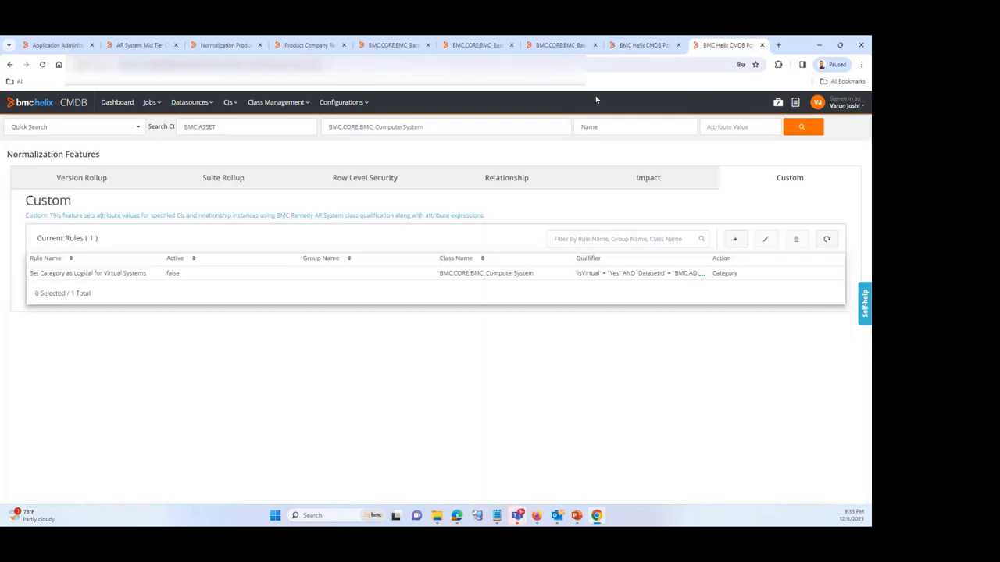
Open the Identification Rules configuration, filter classes by 'comp', and select BMC_ComputerSystem.
{"action": "left_click", "coordinate": [329, 108]}
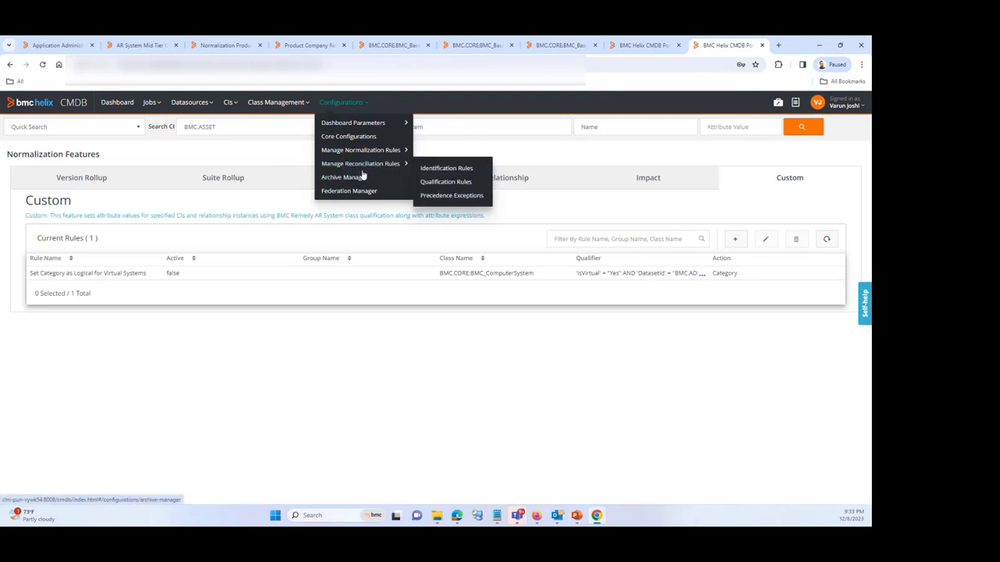
{"action": "left_click", "coordinate": [452, 172]}
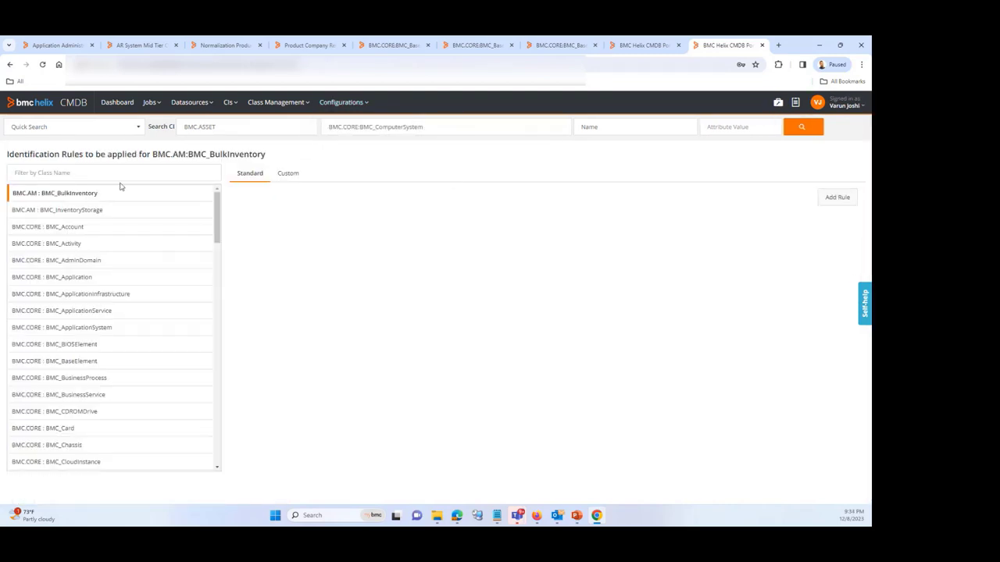
{"action": "left_click", "coordinate": [109, 172]}
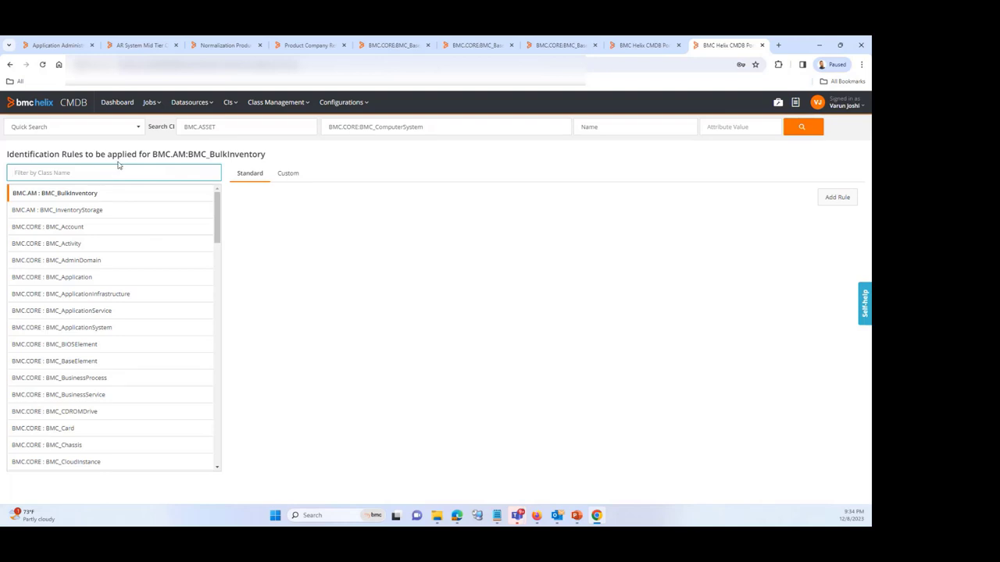
{"action": "type", "text": "comp"}
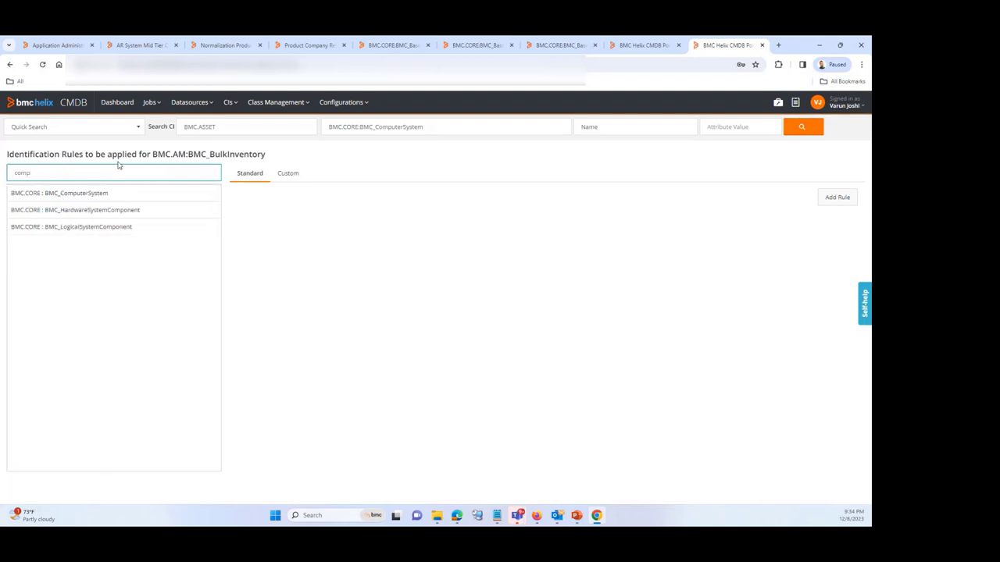
{"action": "left_click", "coordinate": [108, 193]}
View BMC_ComputerSystem's Custom rulesets, start Add New Ruleset, then return to the ADDM Test RE Job.
{"action": "left_click", "coordinate": [288, 178]}
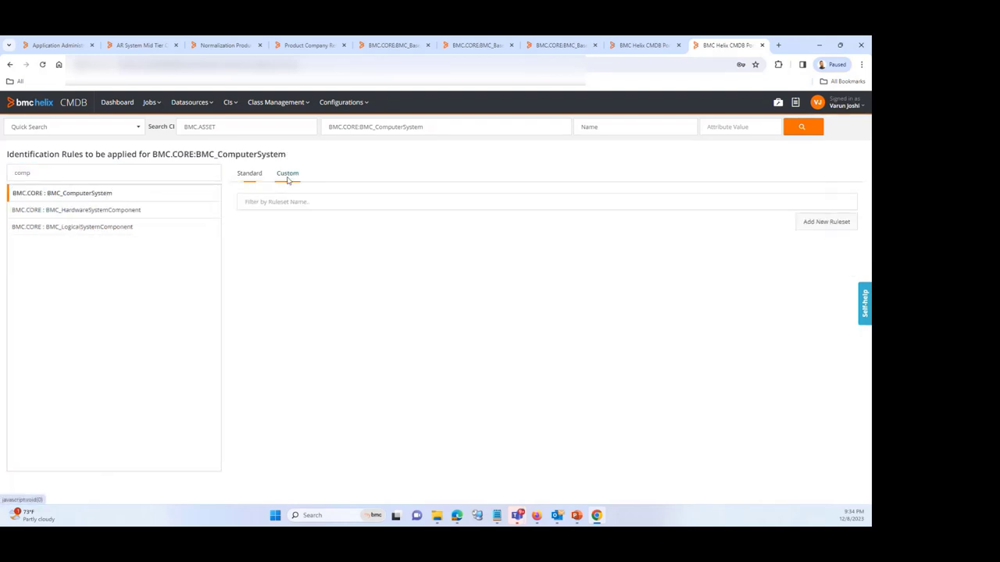
{"action": "left_click", "coordinate": [828, 225]}
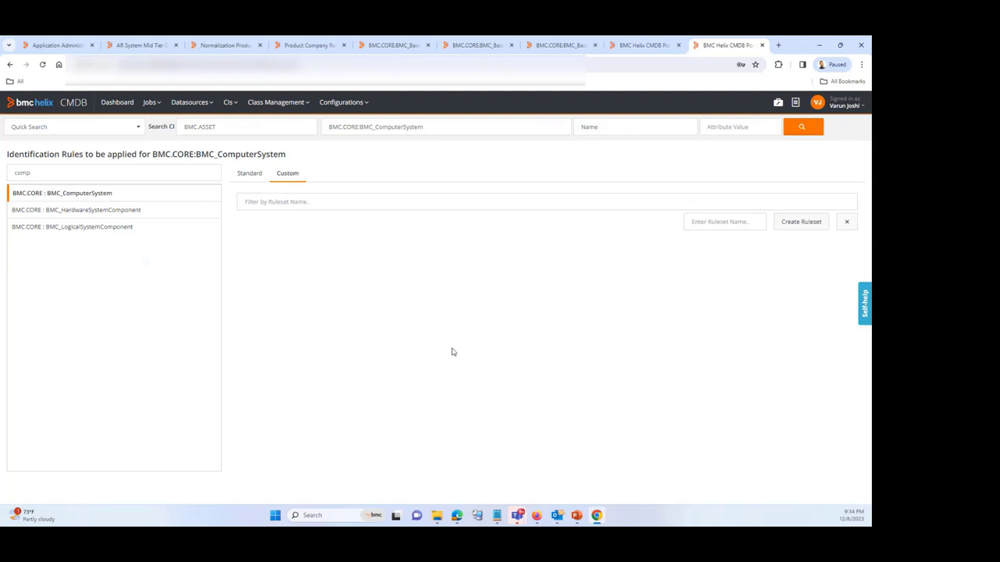
{"action": "left_click", "coordinate": [634, 45]}
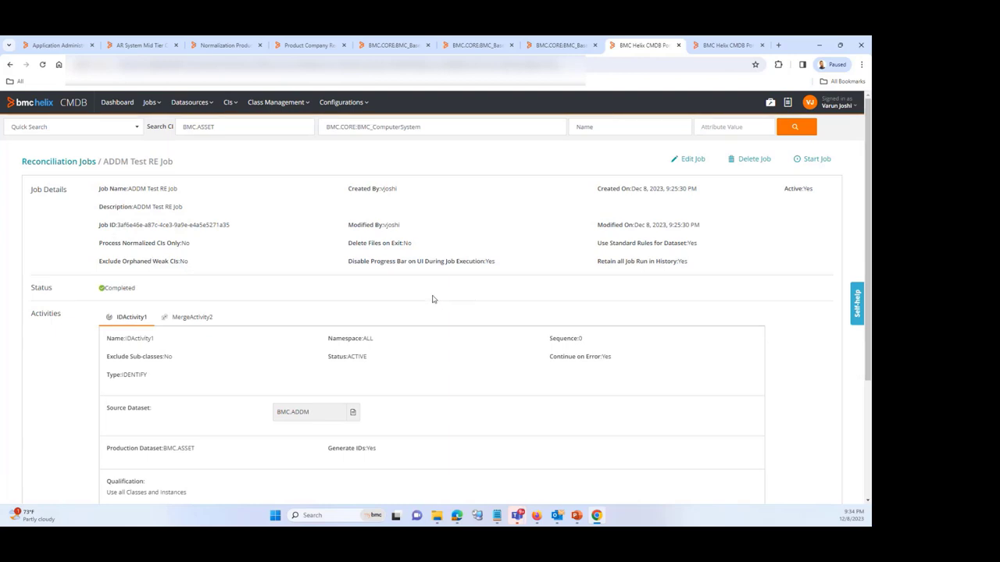
{"action": "left_click_drag", "start_coordinate": [652, 243], "coordinate": [702, 246]}
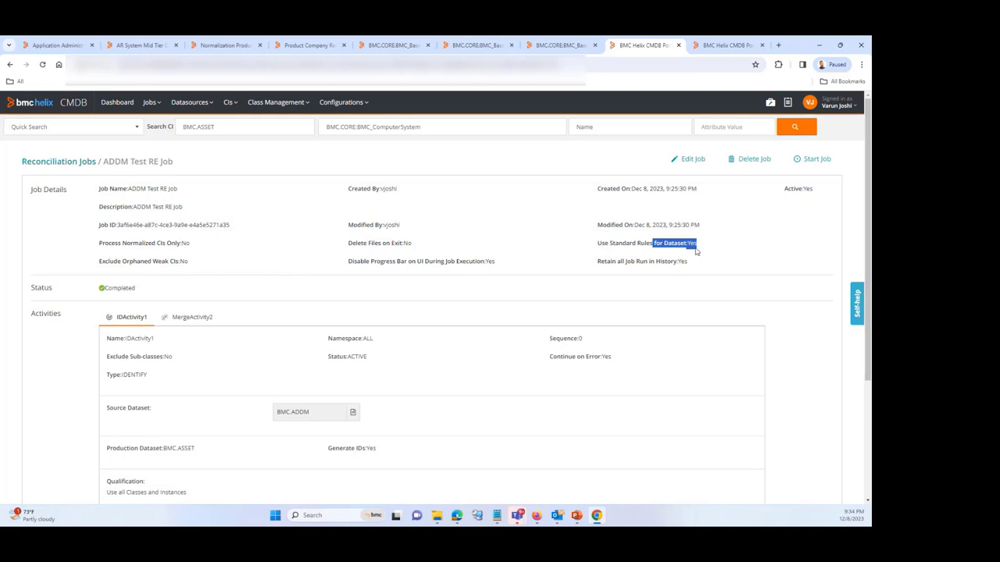
{"action": "scroll", "coordinate": [325, 333], "scroll_direction": "down", "scroll_amount": 2}
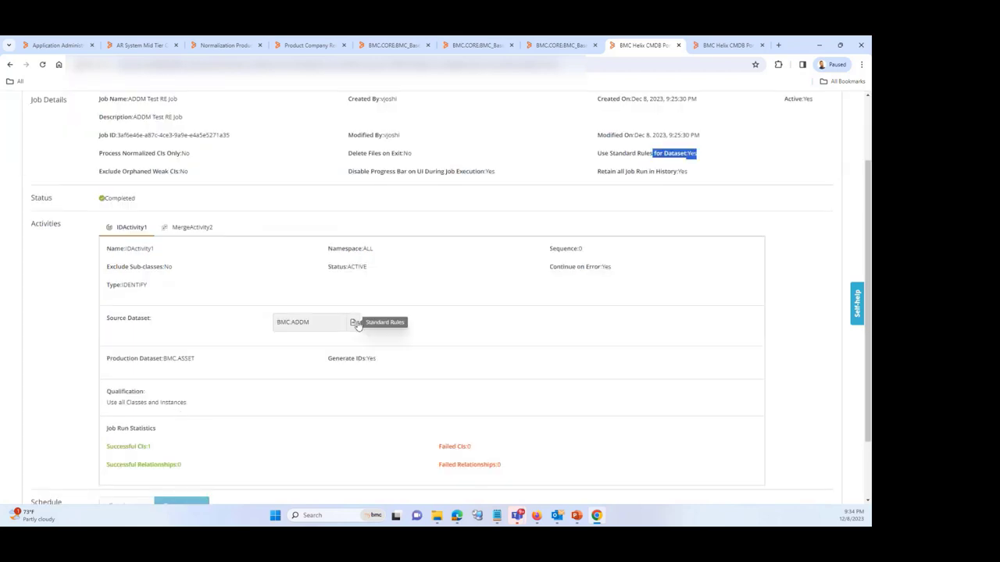
{"action": "left_click", "coordinate": [354, 322]}
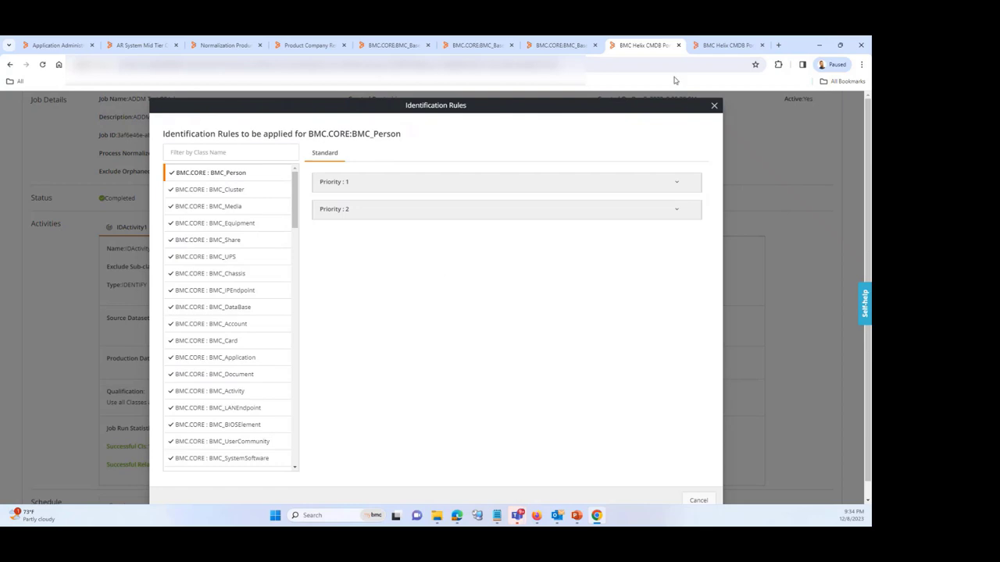
{"action": "left_click", "coordinate": [714, 107]}
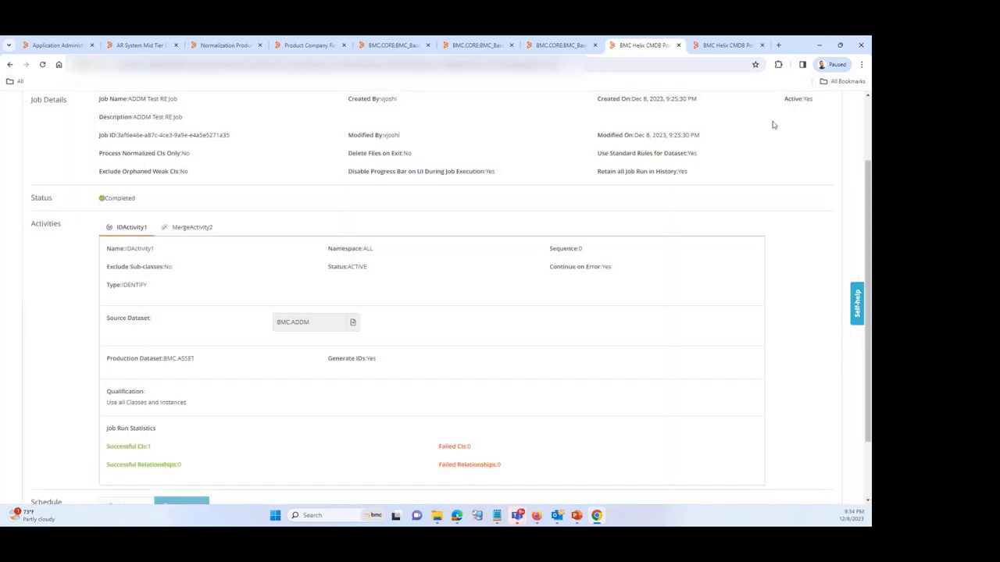
{"action": "scroll", "coordinate": [495, 452], "scroll_direction": "up", "scroll_amount": 2}
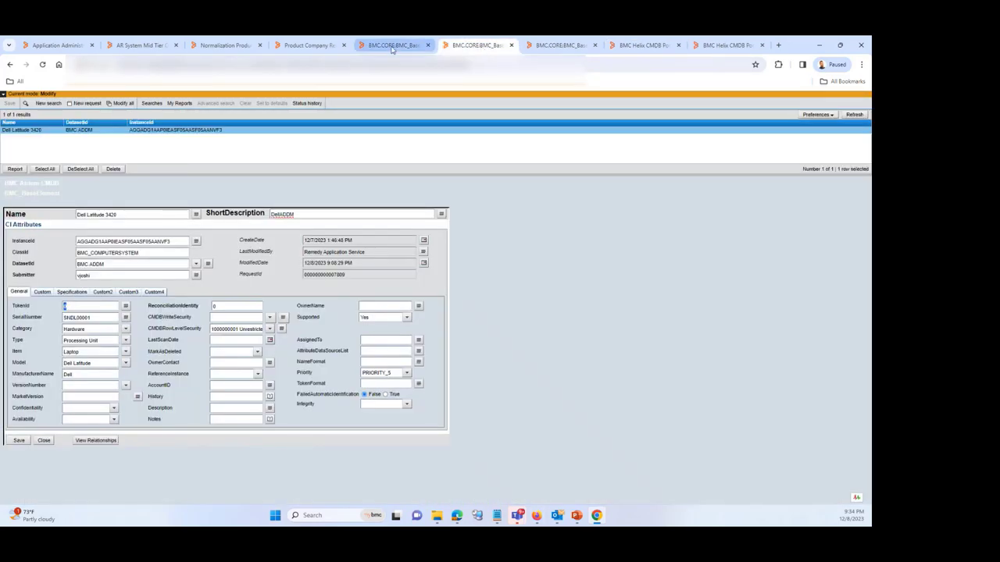
Show the merged BMC.ASSET record, highlighting its Name and ShortDescription DellSCCM.
{"action": "left_click", "coordinate": [366, 47]}
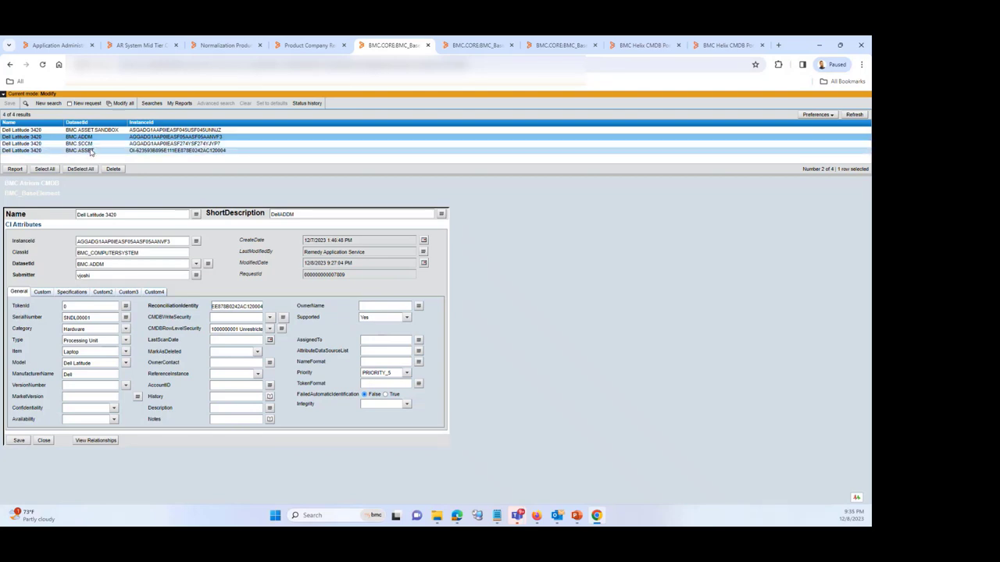
{"action": "left_click", "coordinate": [91, 150]}
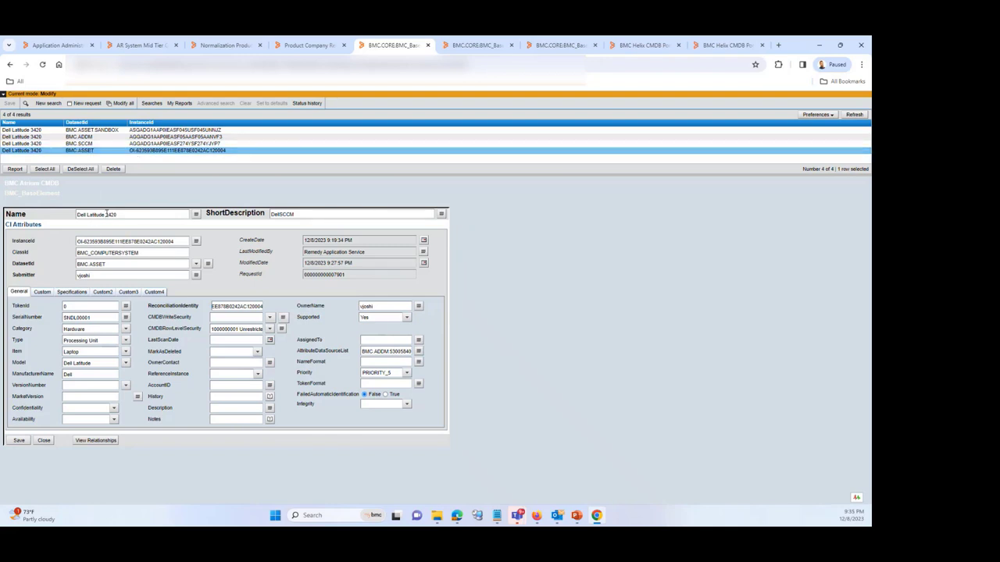
{"action": "left_click_drag", "start_coordinate": [121, 214], "coordinate": [67, 217]}
{"action": "left_click_drag", "start_coordinate": [319, 214], "coordinate": [286, 214]}
Inspect the SANDBOX record's Custom3, Specifications and Custom tabs, highlighting its CITag.
{"action": "left_click", "coordinate": [90, 129]}
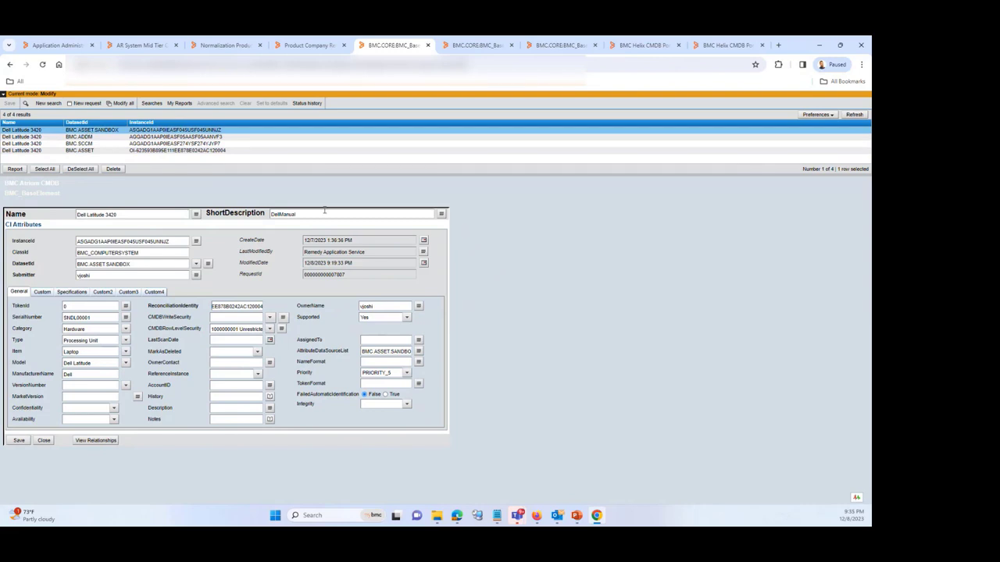
{"action": "left_click", "coordinate": [128, 292]}
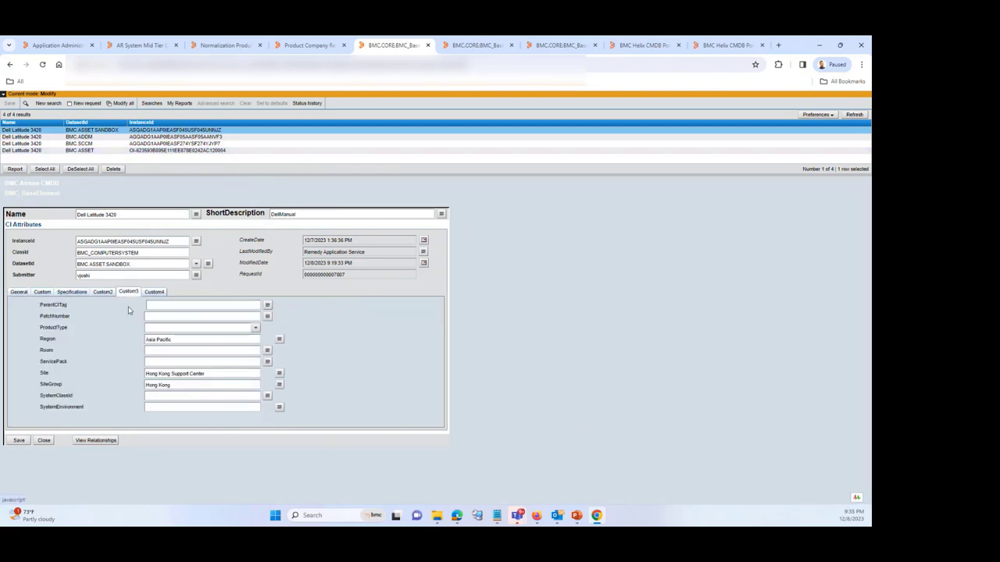
{"action": "left_click", "coordinate": [75, 292]}
{"action": "left_click", "coordinate": [44, 292]}
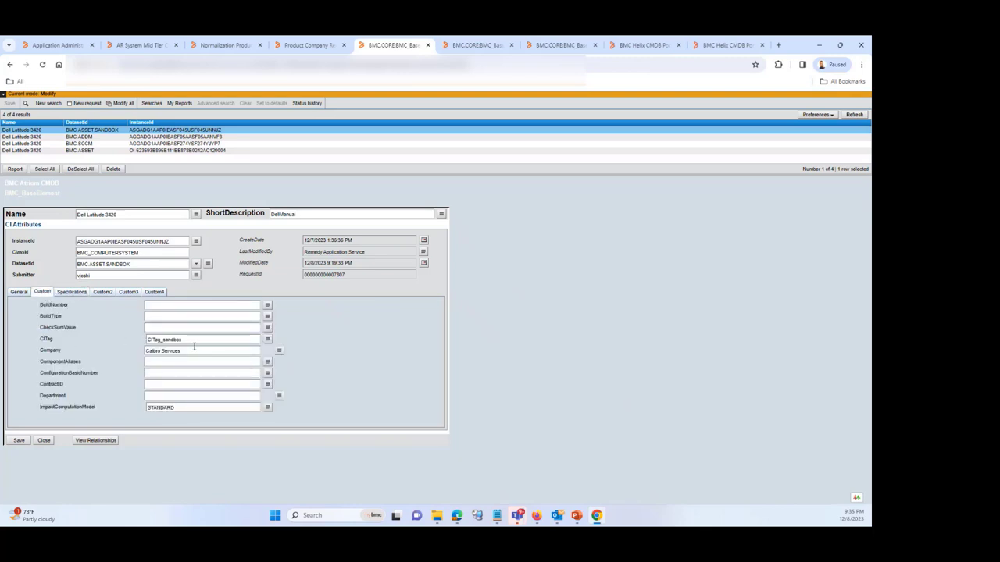
{"action": "left_click_drag", "start_coordinate": [192, 340], "coordinate": [121, 336]}
Check the ADDM record's CITag, ShortDescription DellADDM and Custom3 tab, then open the SCCM record.
{"action": "left_click", "coordinate": [162, 138]}
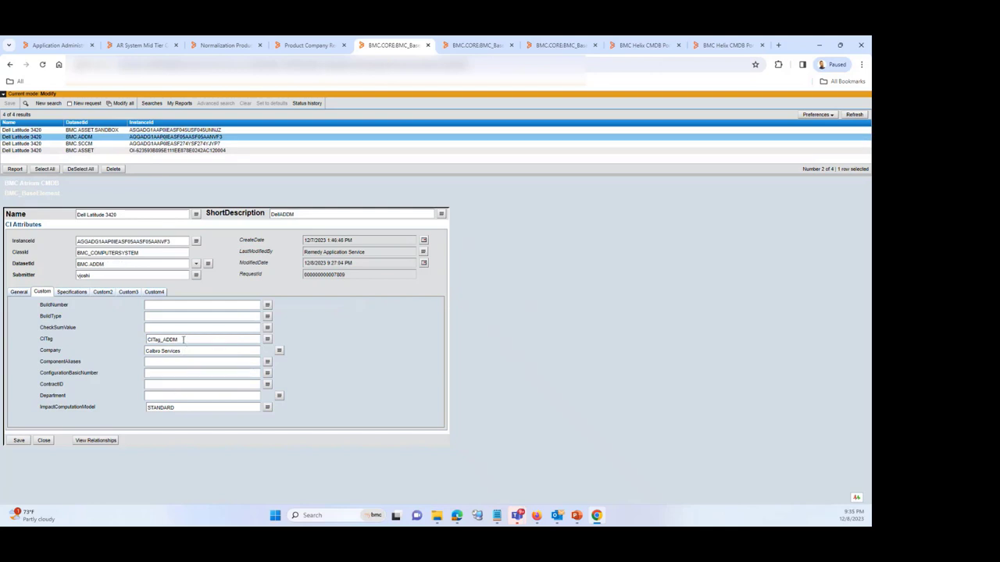
{"action": "left_click_drag", "start_coordinate": [183, 339], "coordinate": [89, 329]}
{"action": "left_click", "coordinate": [296, 214]}
{"action": "double_click", "coordinate": [295, 214]}
{"action": "left_click", "coordinate": [129, 291]}
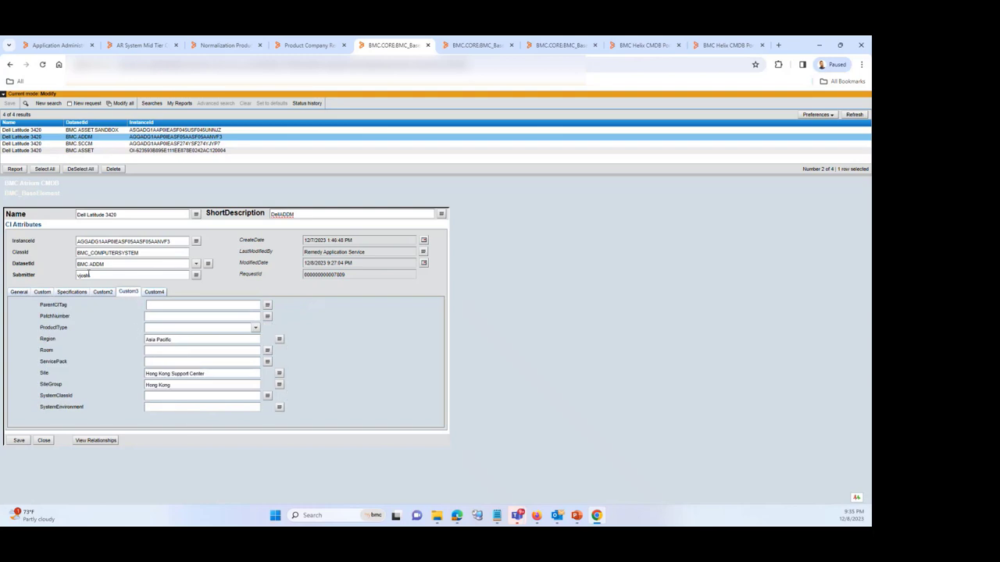
{"action": "left_click", "coordinate": [42, 291]}
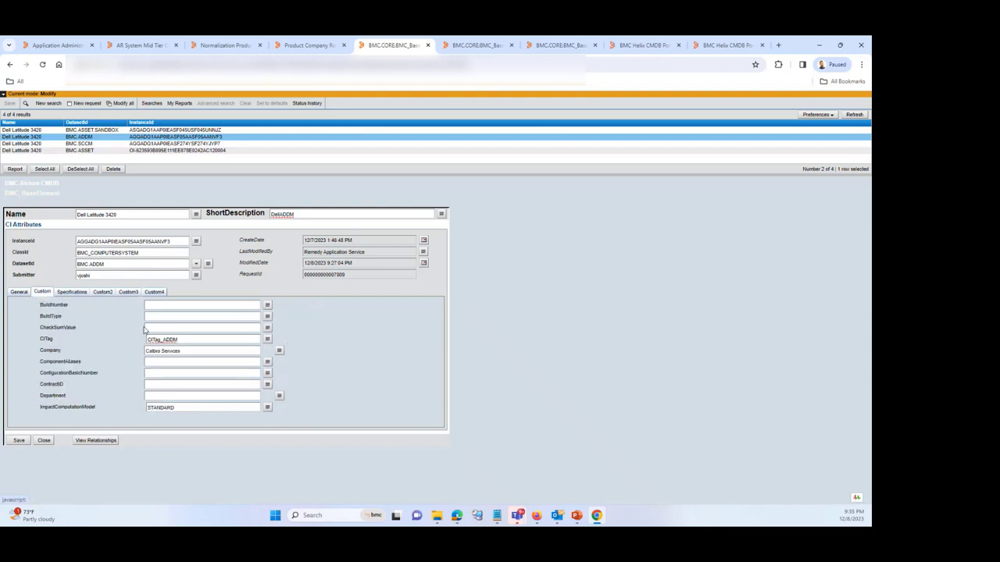
{"action": "left_click", "coordinate": [106, 144]}
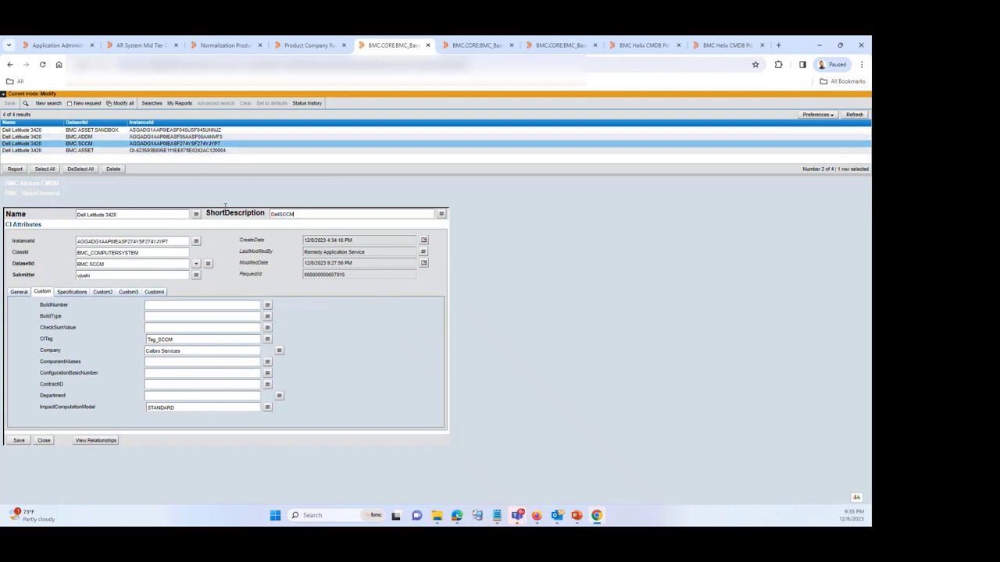
Check the SCCM record's ShortDescription DellSCCM, CITag and Custom3 values, then return to General.
{"action": "left_click_drag", "start_coordinate": [295, 213], "coordinate": [189, 208]}
{"action": "left_click_drag", "start_coordinate": [177, 339], "coordinate": [128, 330]}
{"action": "left_click", "coordinate": [128, 292]}
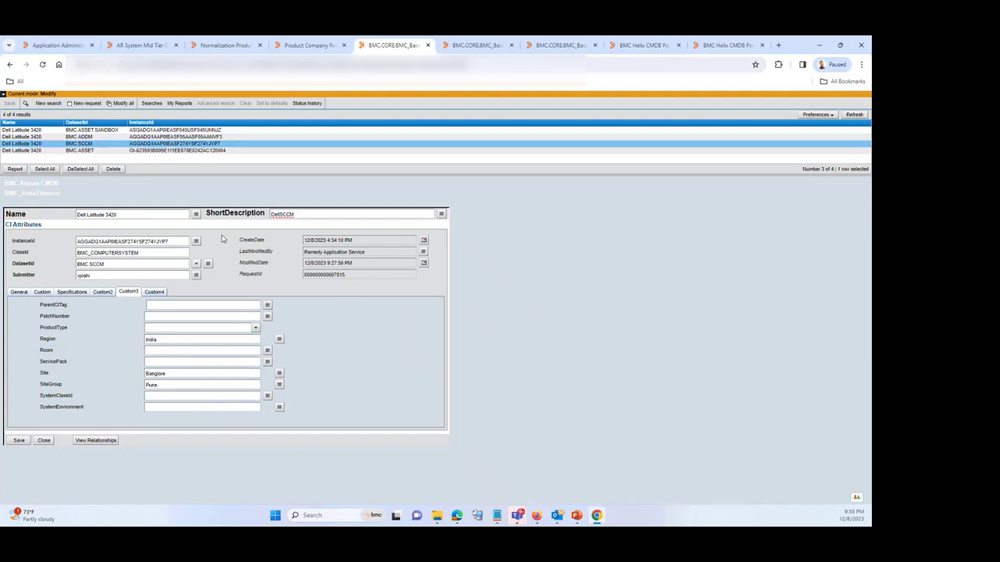
{"action": "left_click", "coordinate": [19, 292]}
Load the merged BMC.ASSET record and compare its DellSCCM short description and OwnerName.
{"action": "left_click", "coordinate": [89, 153]}
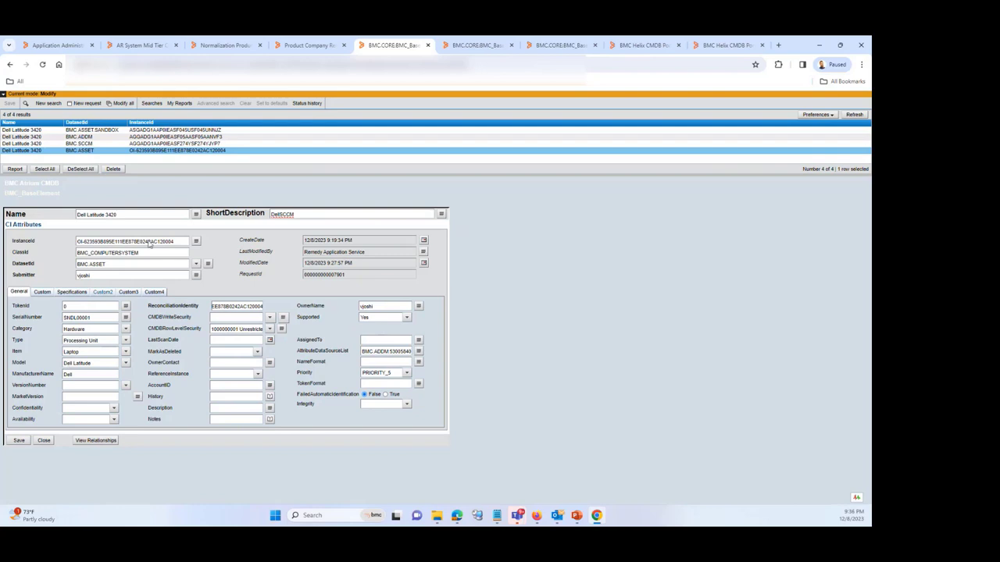
{"action": "left_click_drag", "start_coordinate": [306, 216], "coordinate": [256, 216]}
{"action": "left_click", "coordinate": [379, 306]}
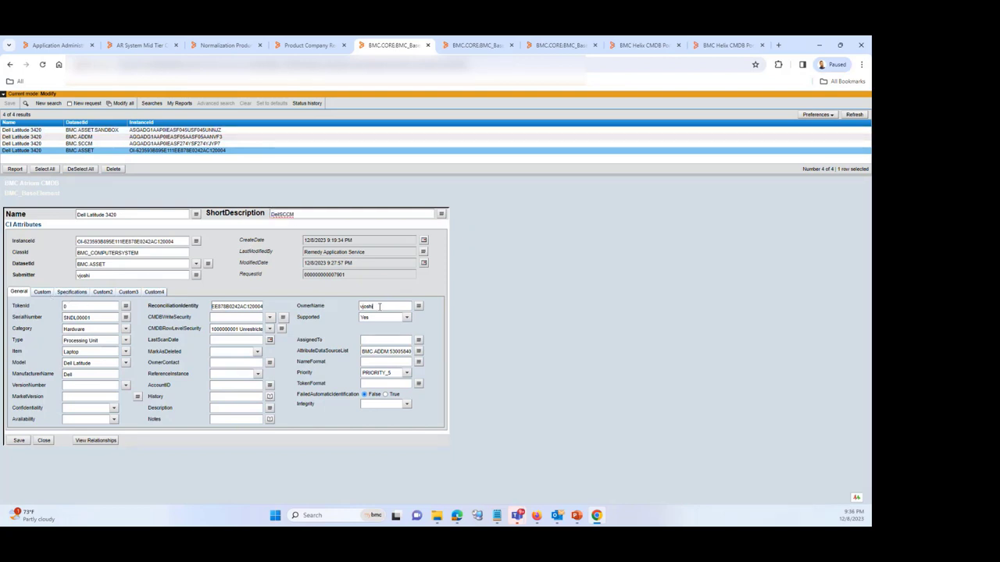
{"action": "double_click", "coordinate": [373, 307]}
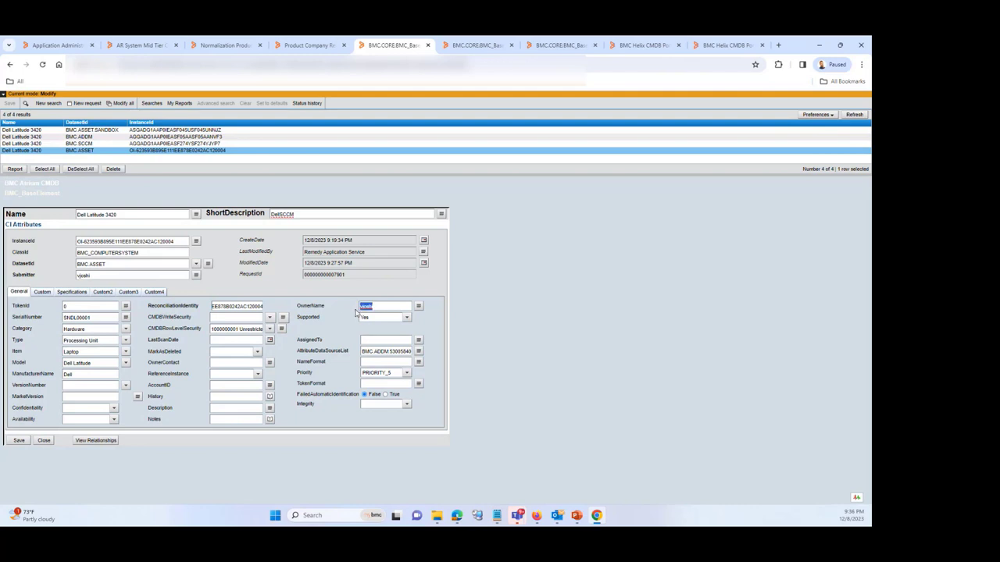
Step through the BMC.ASSET.SANDBOX and BMC.SCCM source records, then return to the merged BMC.ASSET record.
{"action": "left_click", "coordinate": [92, 131]}
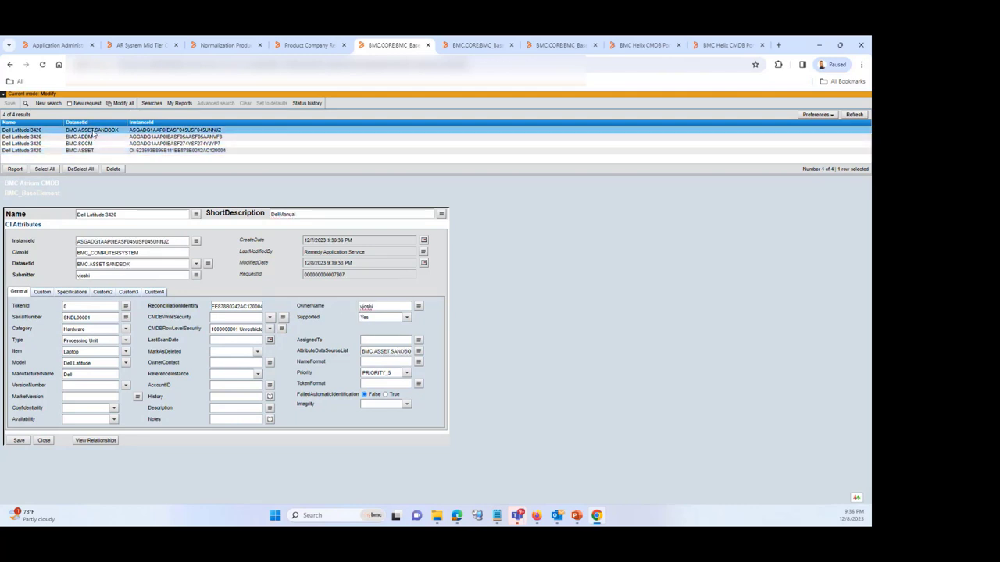
{"action": "left_click", "coordinate": [95, 145]}
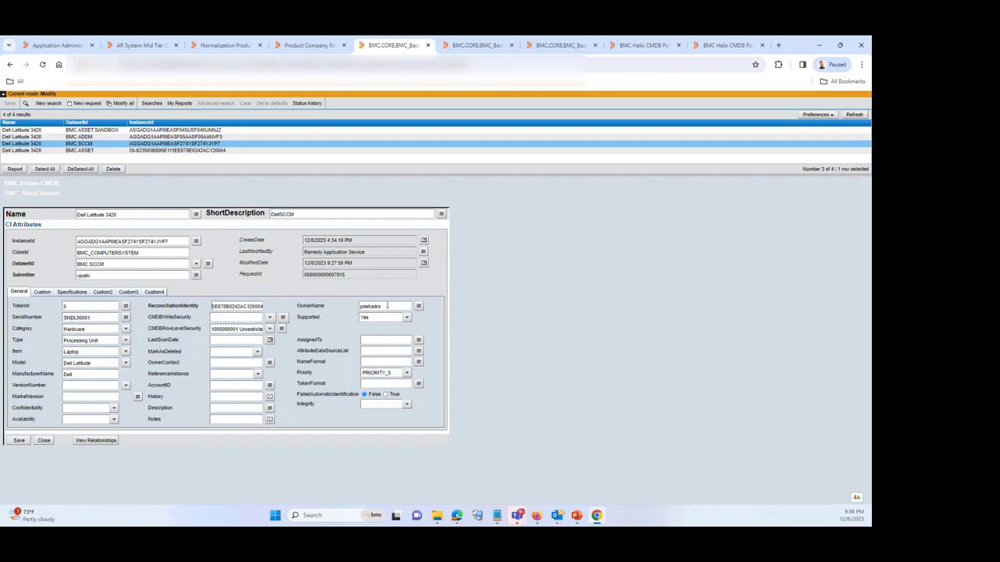
{"action": "left_click", "coordinate": [92, 150]}
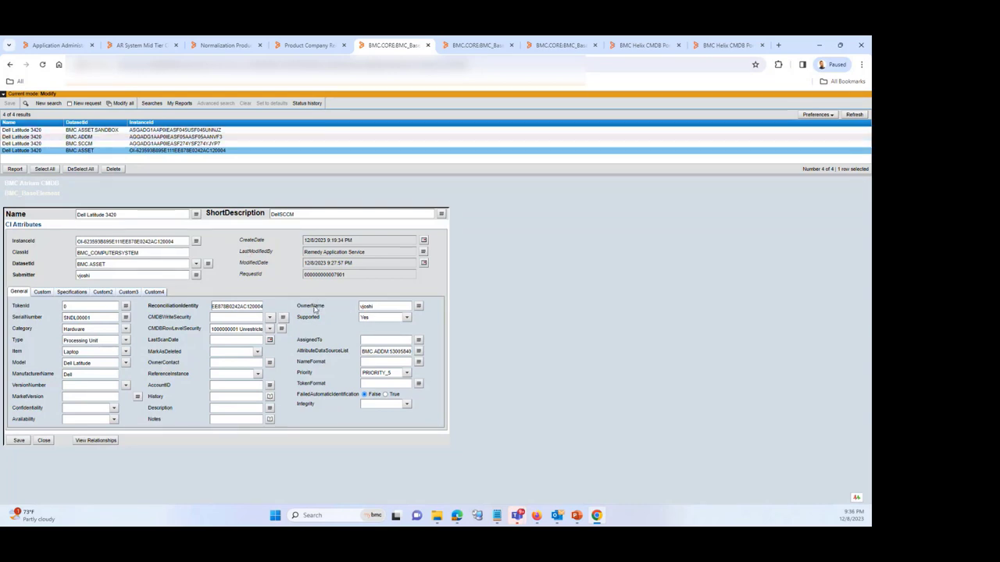
{"action": "left_click", "coordinate": [110, 130]}
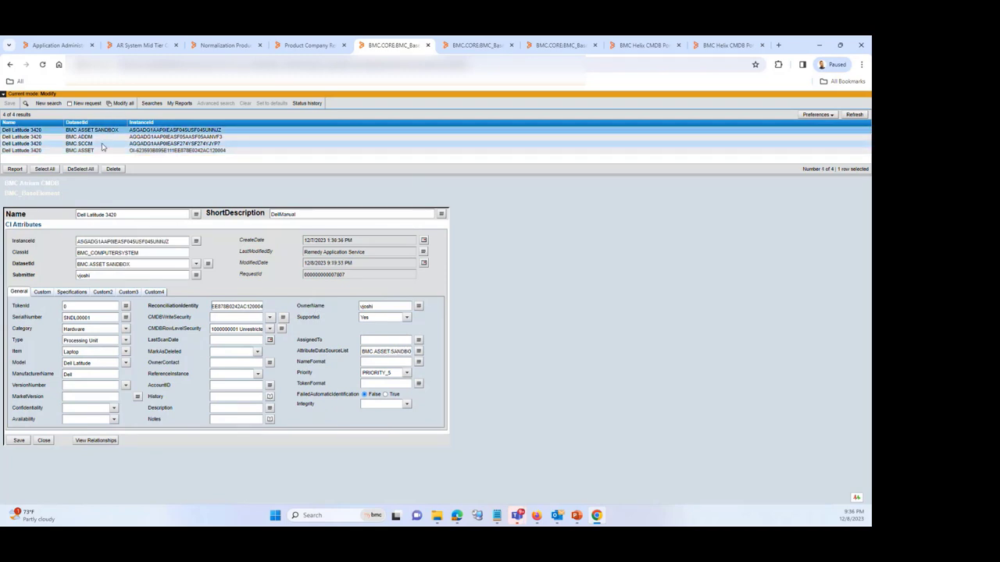
{"action": "left_click", "coordinate": [42, 292]}
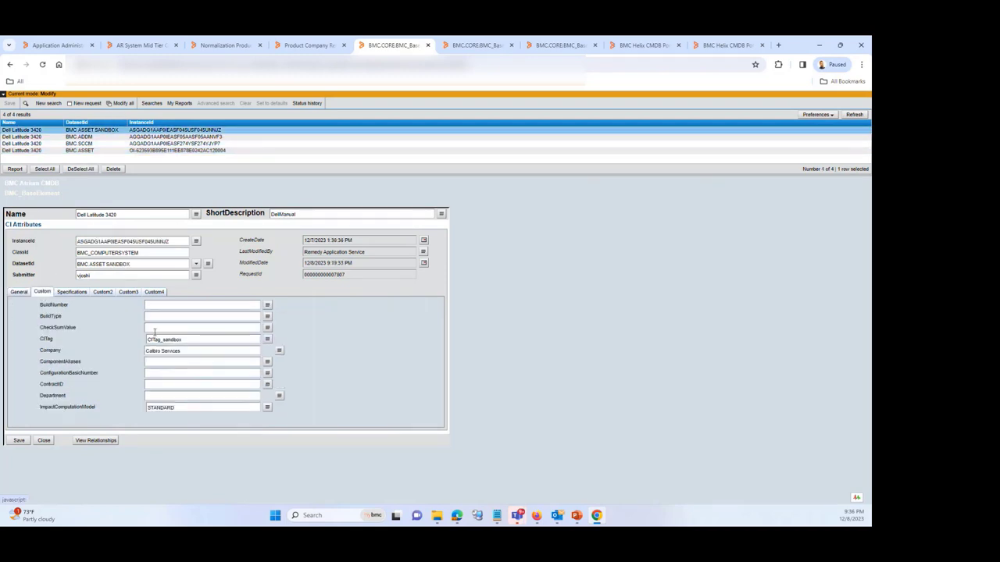
{"action": "left_click", "coordinate": [82, 150]}
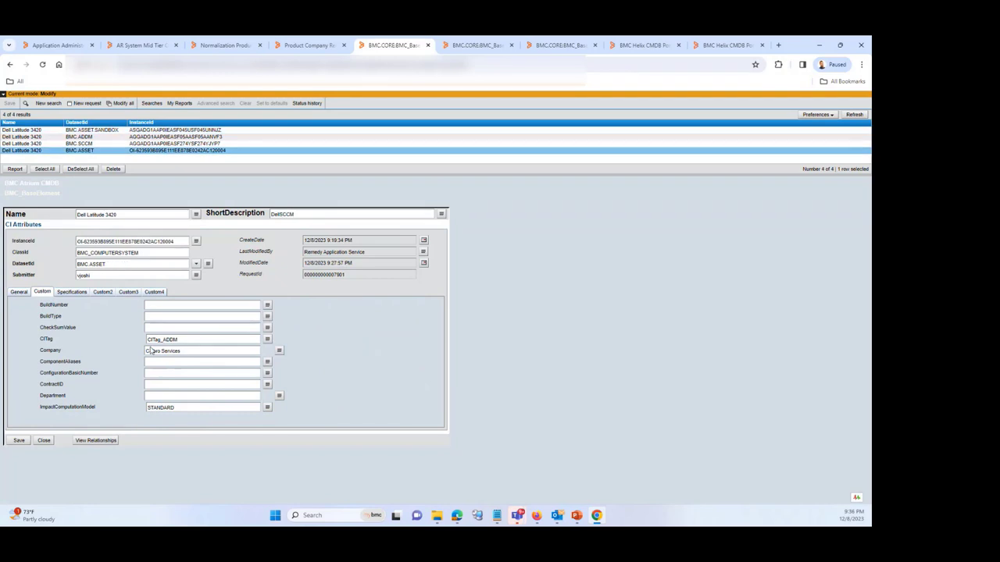
{"action": "double_click", "coordinate": [188, 337]}
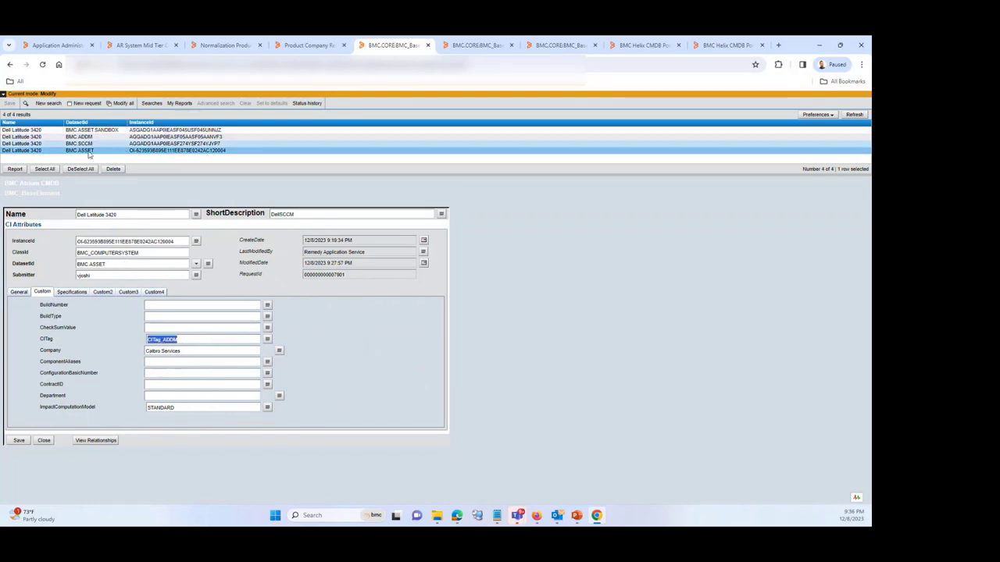
{"action": "left_click", "coordinate": [129, 292]}
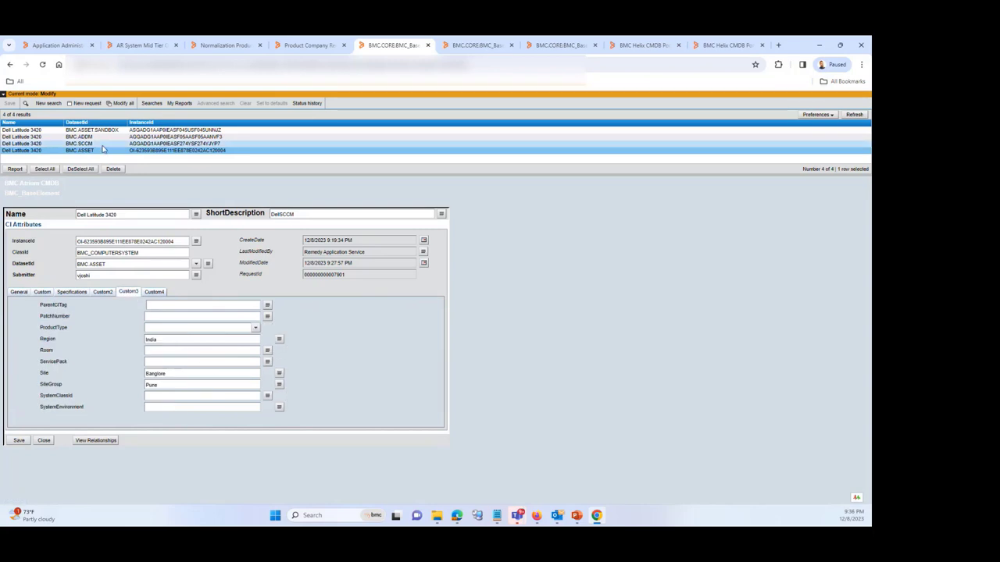
{"action": "left_click", "coordinate": [101, 143]}
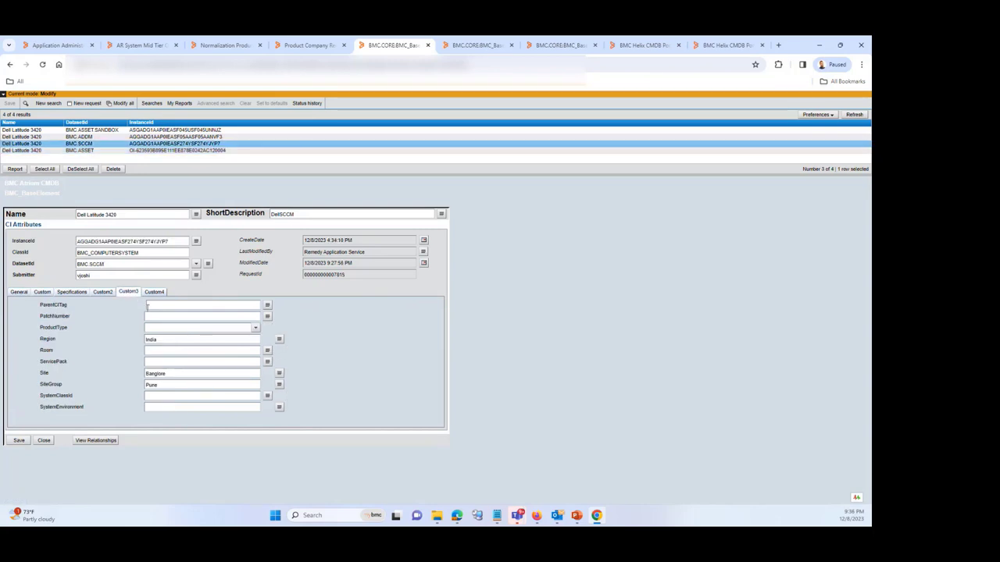
{"action": "left_click", "coordinate": [96, 152]}
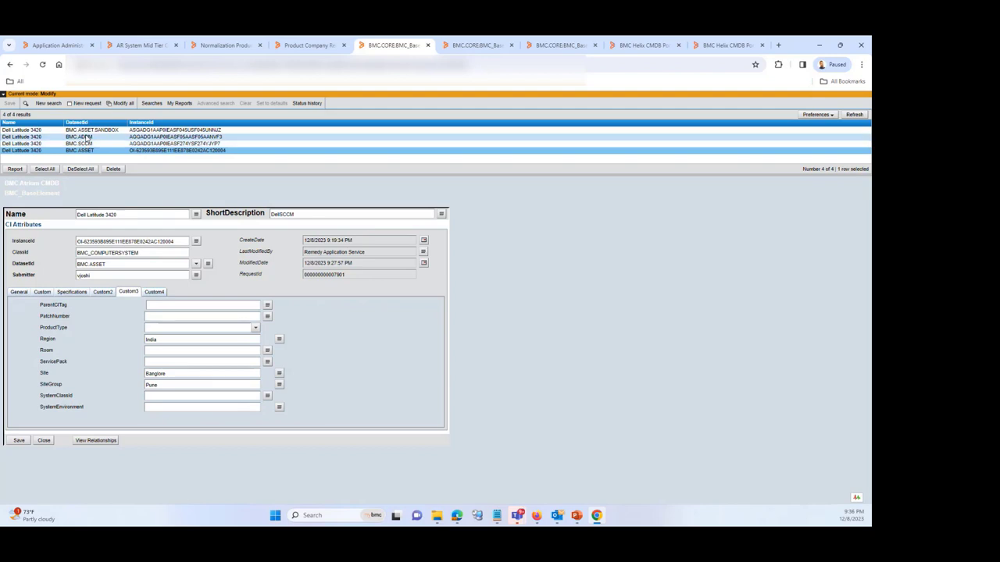
{"action": "left_click", "coordinate": [87, 131]}
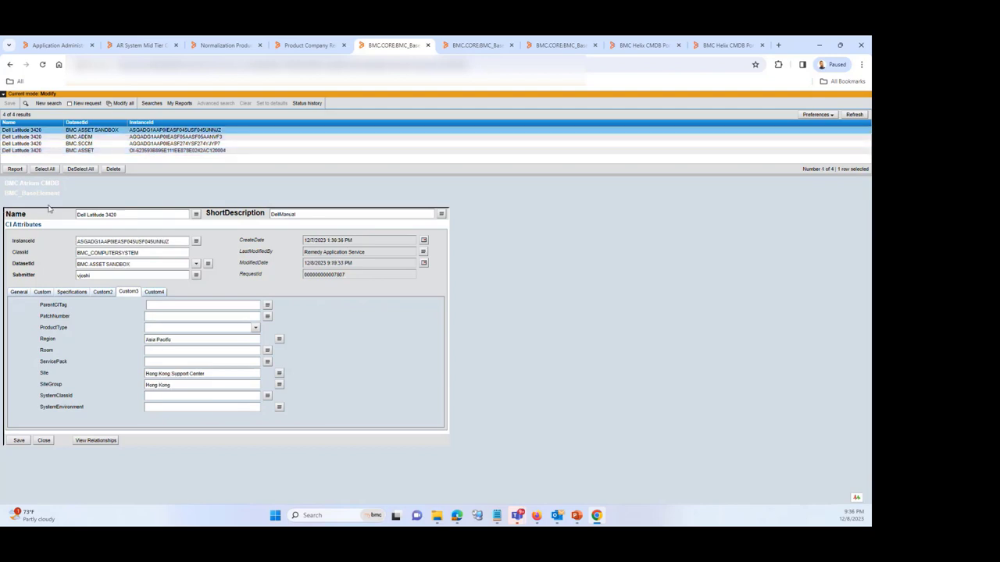
{"action": "left_click", "coordinate": [19, 292]}
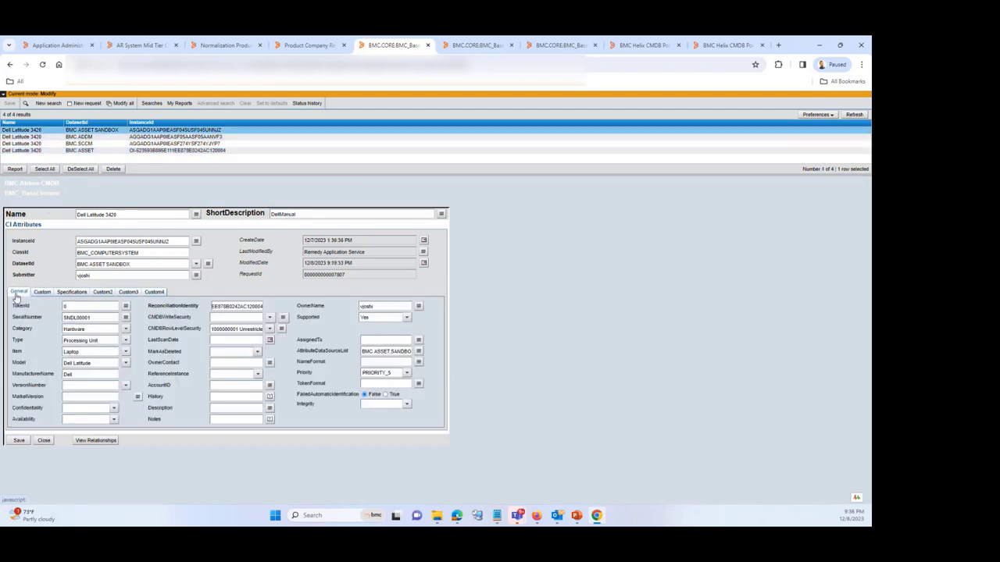
{"action": "double_click", "coordinate": [359, 306]}
{"action": "left_click", "coordinate": [64, 137]}
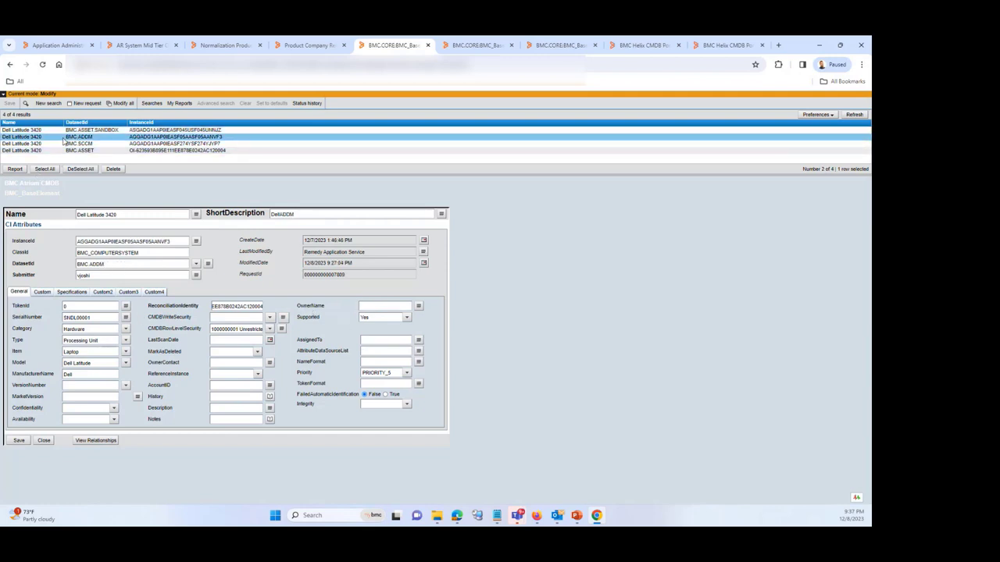
{"action": "left_click", "coordinate": [43, 293]}
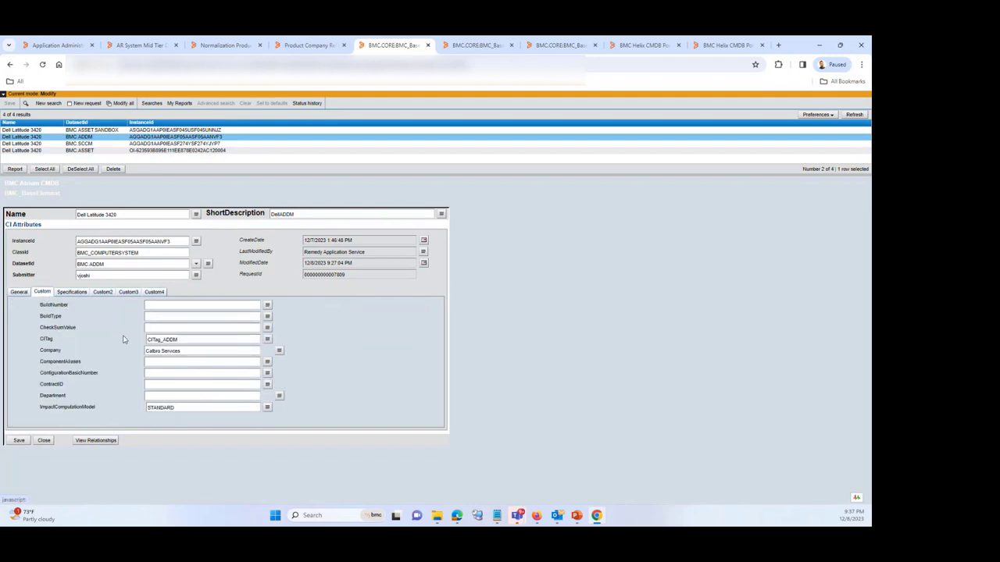
{"action": "left_click_drag", "start_coordinate": [189, 341], "coordinate": [59, 334]}
{"action": "left_click", "coordinate": [84, 144]}
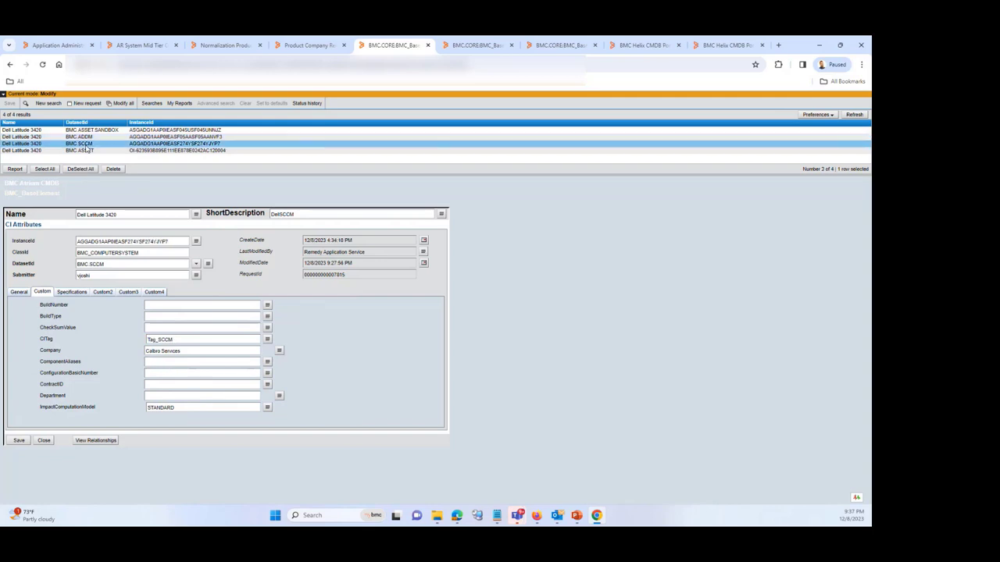
{"action": "left_click", "coordinate": [128, 293]}
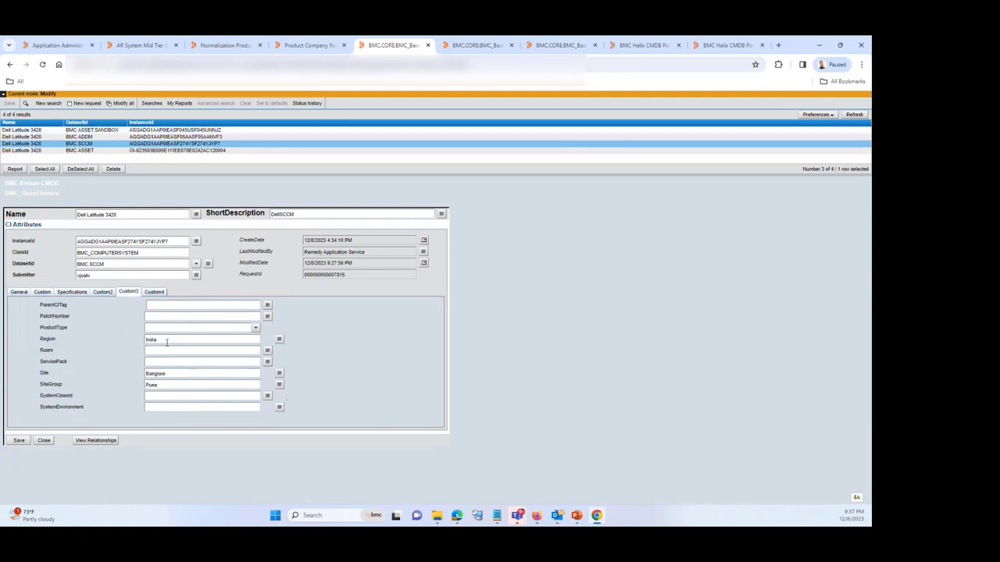
{"action": "left_click", "coordinate": [100, 151]}
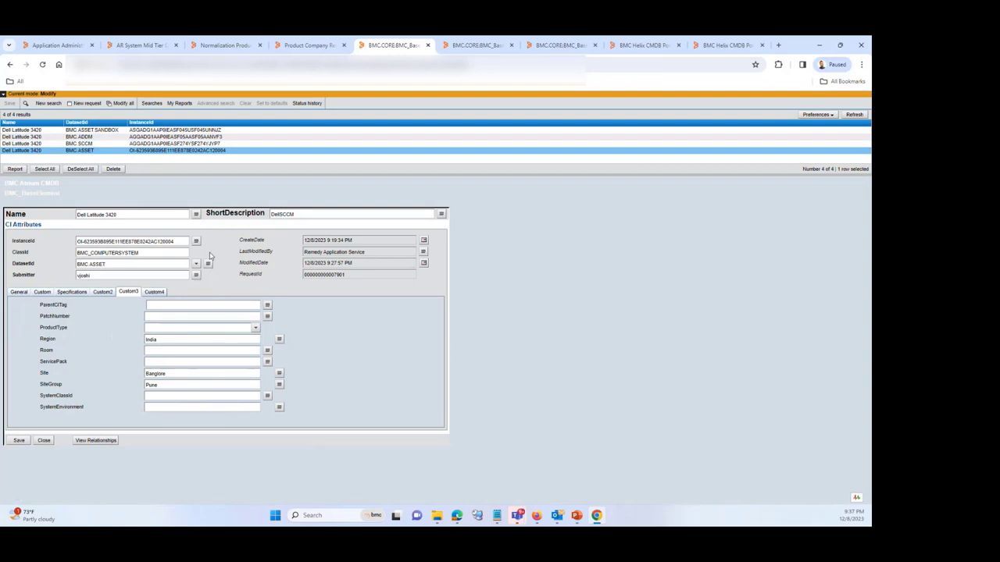
{"action": "left_click", "coordinate": [18, 292]}
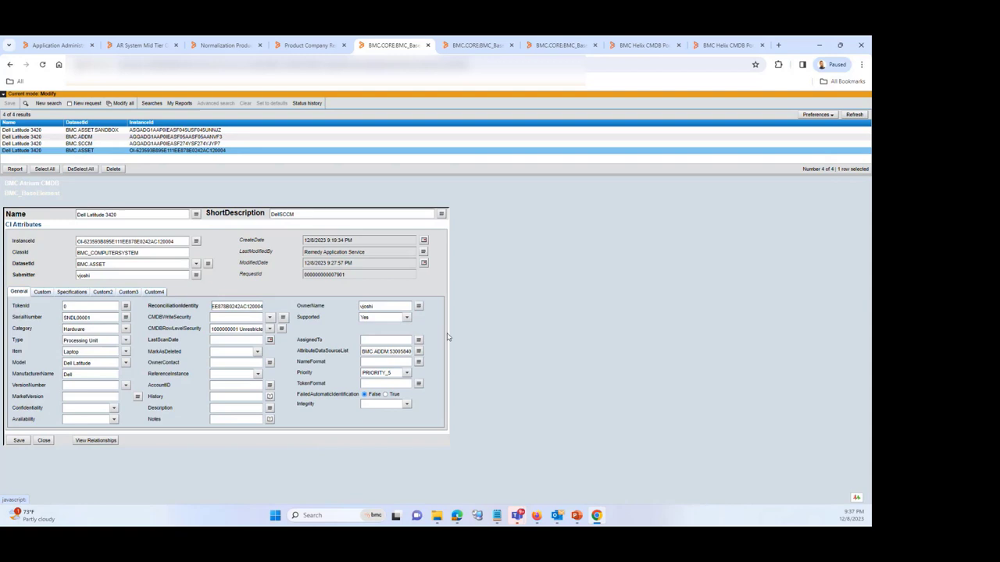
{"action": "double_click", "coordinate": [377, 307]}
Show Custom precedence exceptions for BMC Default Merge Precedence Set, via Configurations > Manage Reconciliation Rules.
{"action": "left_click", "coordinate": [717, 47]}
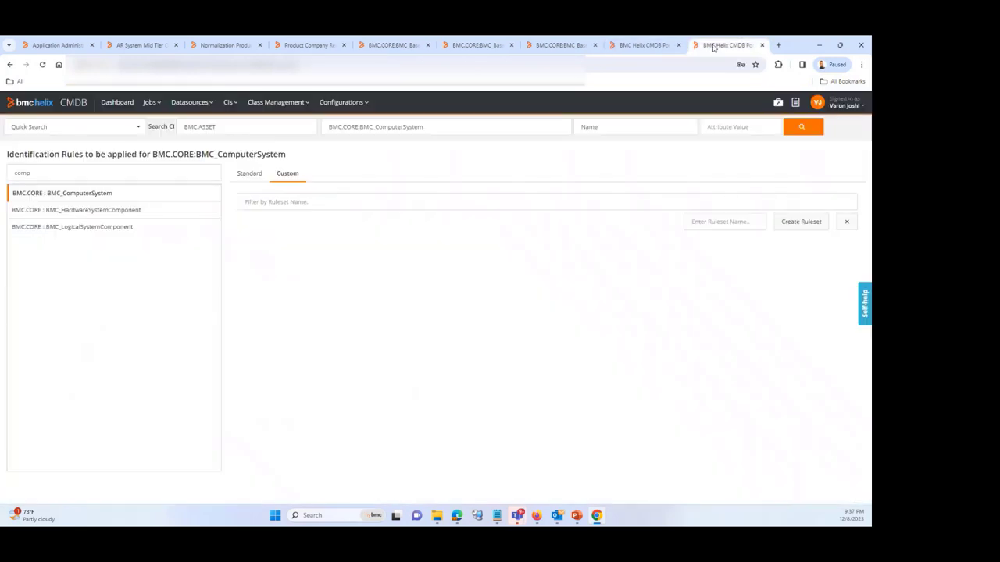
{"action": "left_click", "coordinate": [341, 103]}
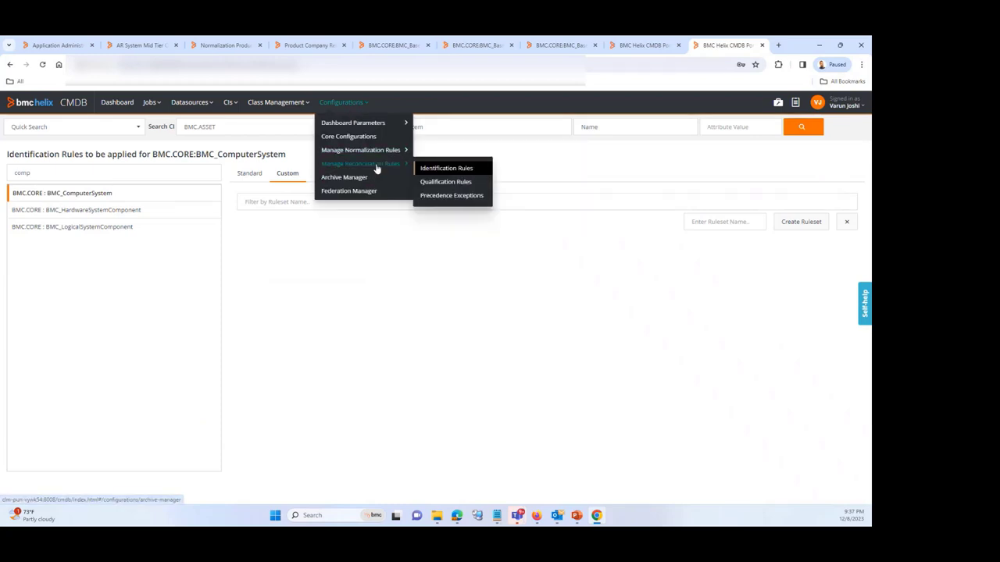
{"action": "mouse_move", "coordinate": [395, 165]}
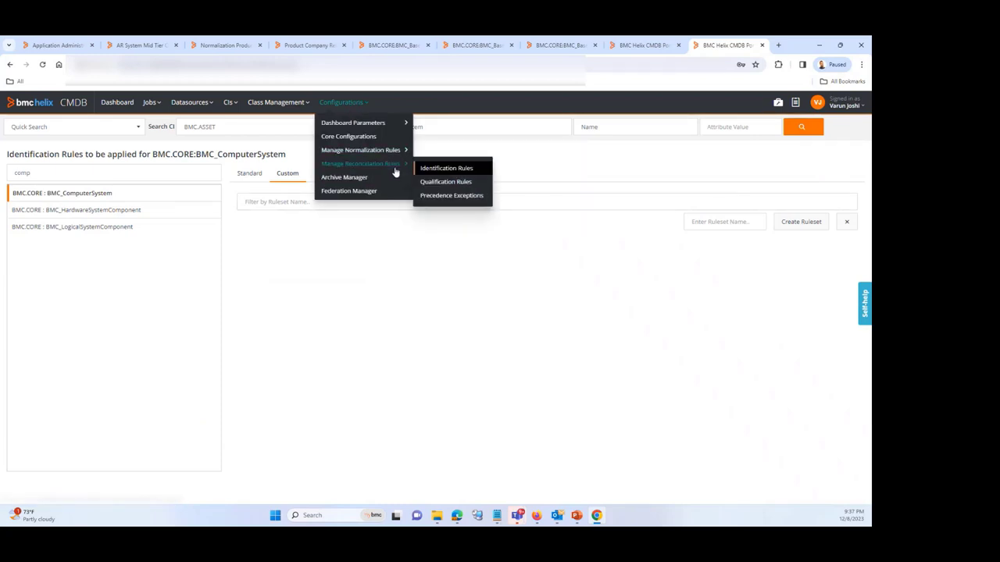
{"action": "left_click", "coordinate": [439, 196]}
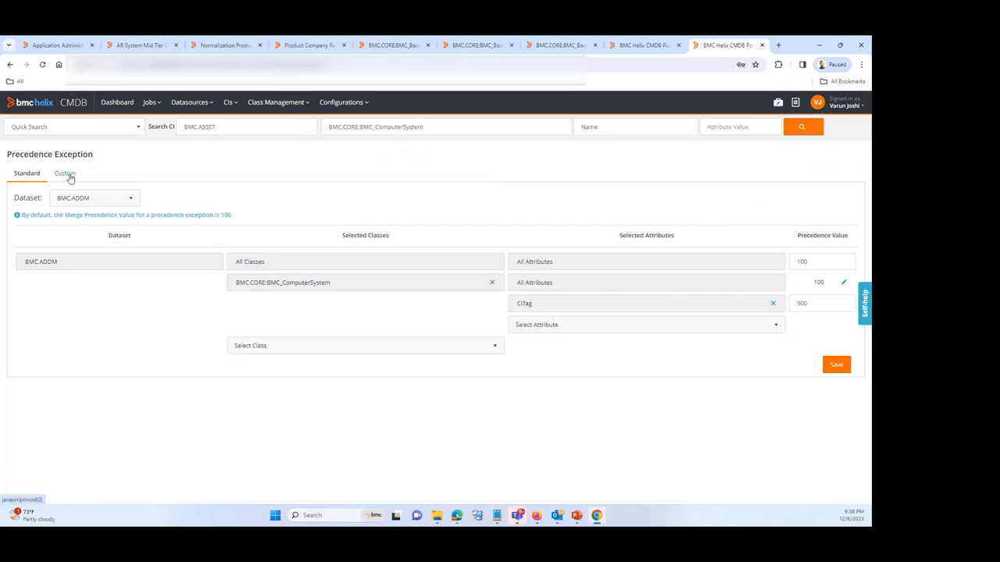
{"action": "left_click", "coordinate": [66, 173]}
{"action": "left_click", "coordinate": [160, 198]}
{"action": "left_click", "coordinate": [141, 215]}
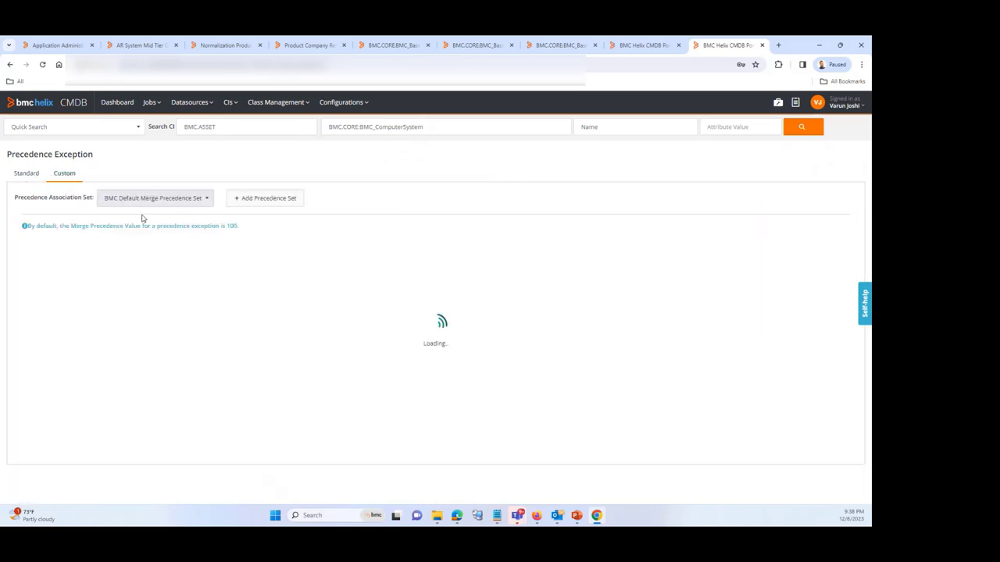
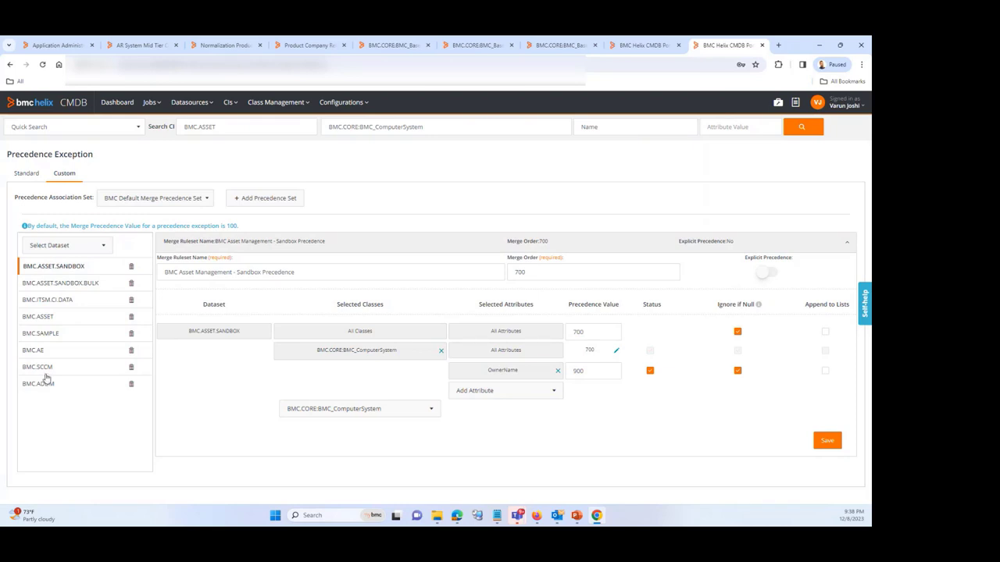
Browse the custom precedence rulesets for BMC.ASSET, BMC.SCCM and BMC.ADDM, then return to BMC.ASSET.SANDBOX.
{"action": "left_click", "coordinate": [43, 320]}
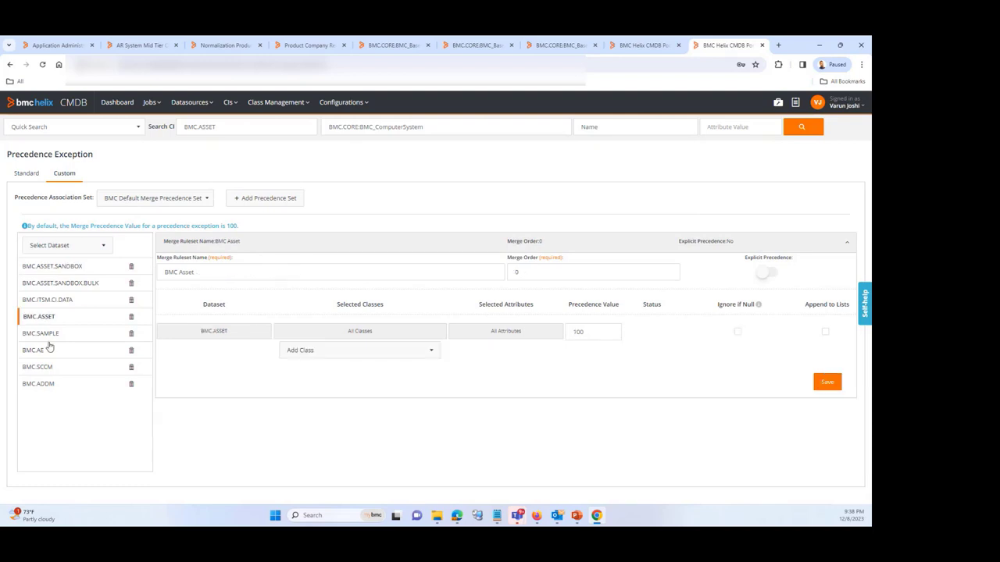
{"action": "left_click", "coordinate": [44, 372]}
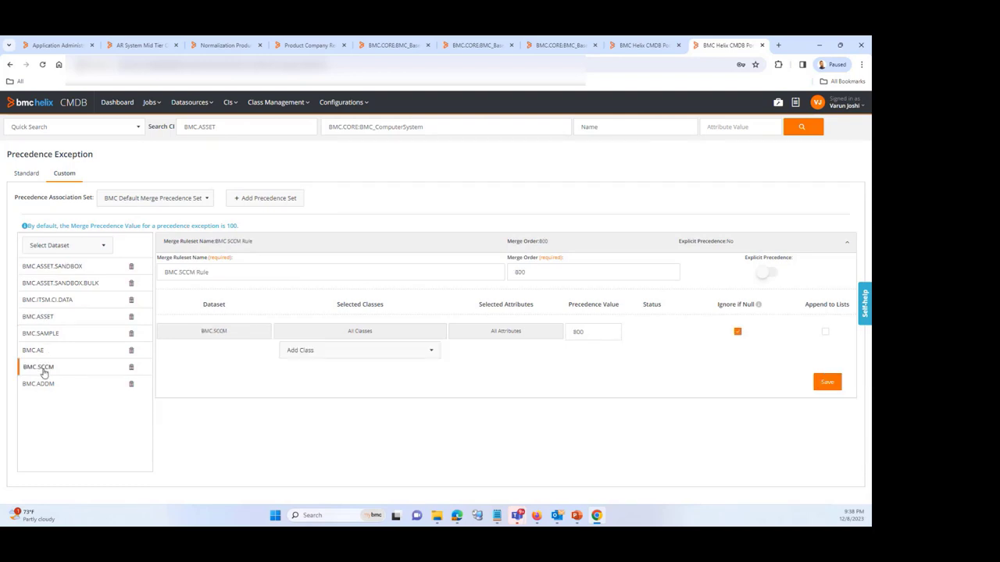
{"action": "left_click", "coordinate": [45, 386]}
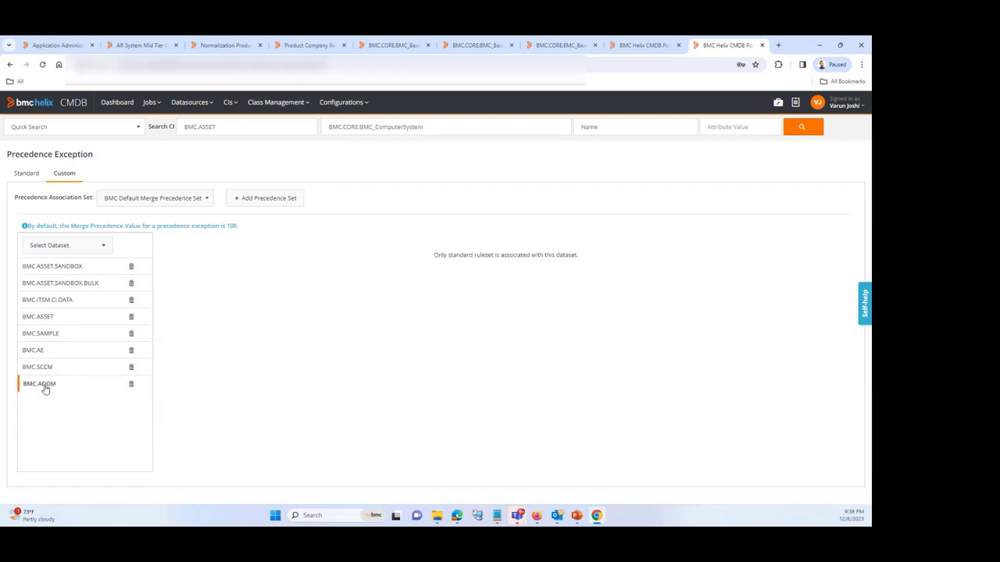
{"action": "left_click", "coordinate": [45, 369]}
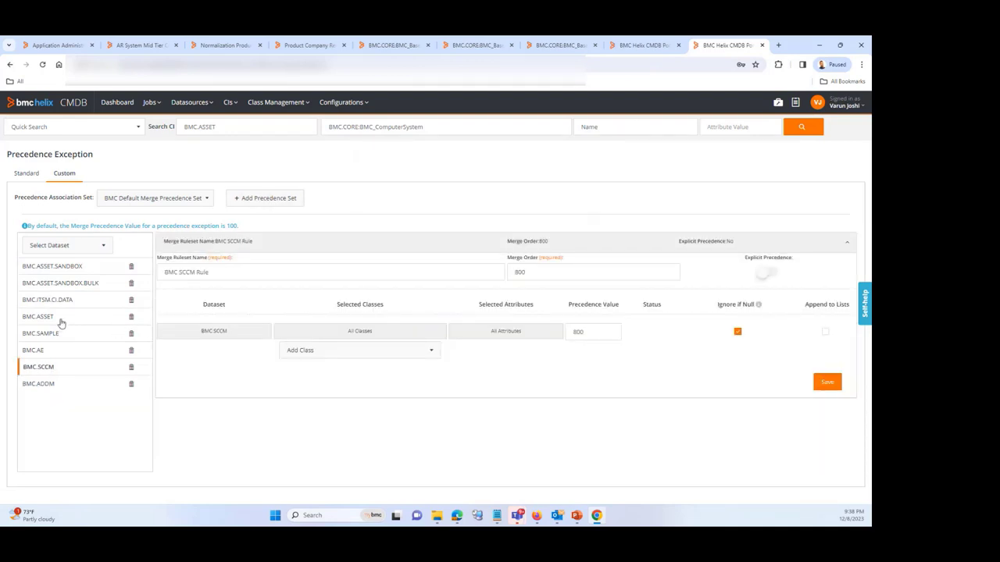
{"action": "left_click", "coordinate": [57, 269]}
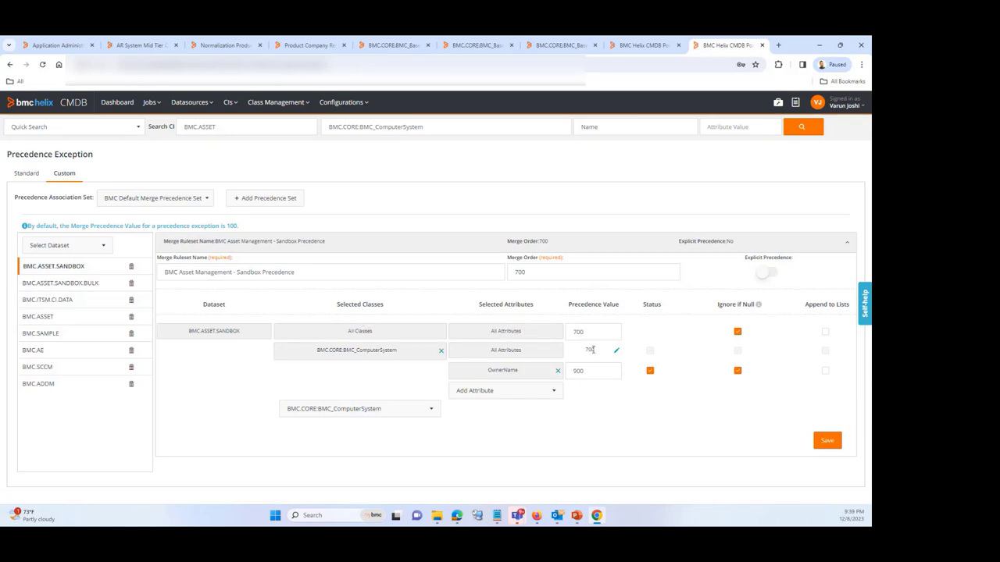
Compare the sandbox precedence value 700 and OwnerName 900 against the BMC Asset ruleset.
{"action": "left_click_drag", "start_coordinate": [592, 333], "coordinate": [564, 333]}
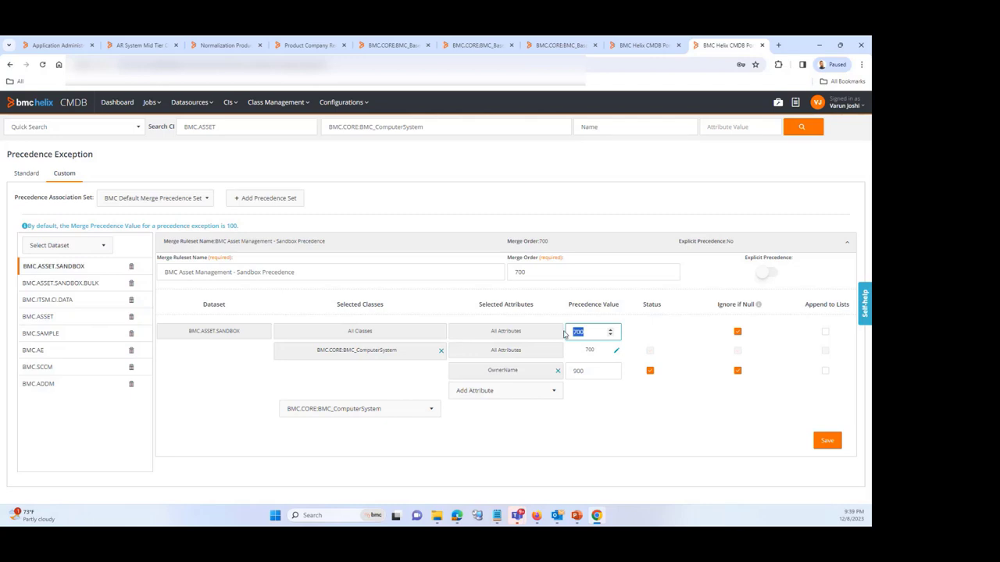
{"action": "left_click", "coordinate": [49, 317]}
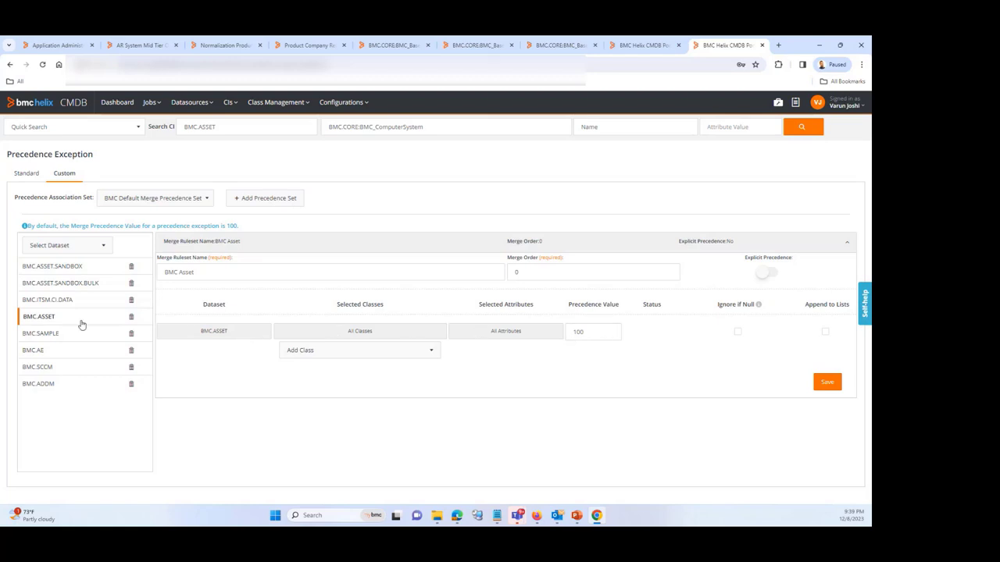
{"action": "left_click", "coordinate": [84, 273]}
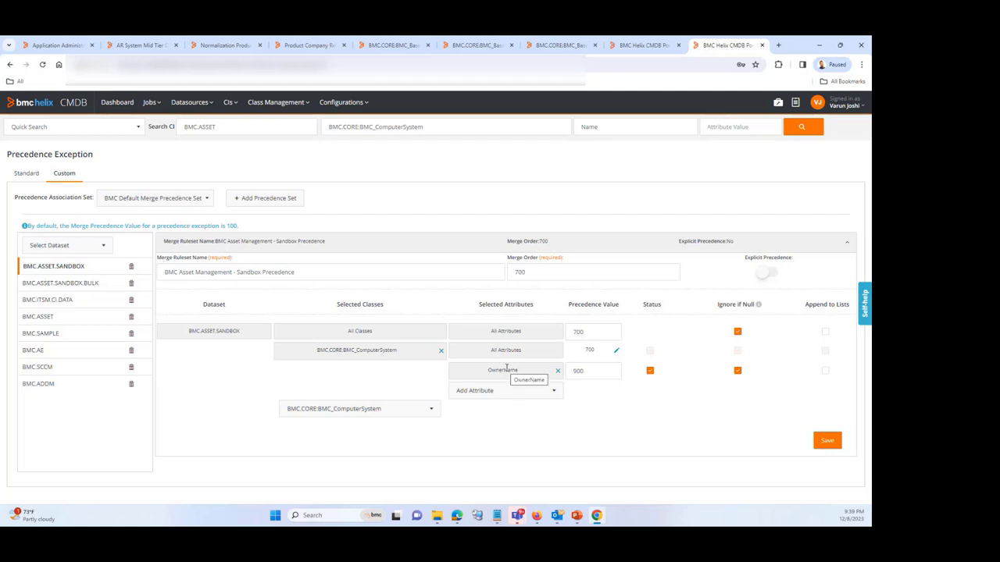
{"action": "left_click_drag", "start_coordinate": [574, 371], "coordinate": [585, 371]}
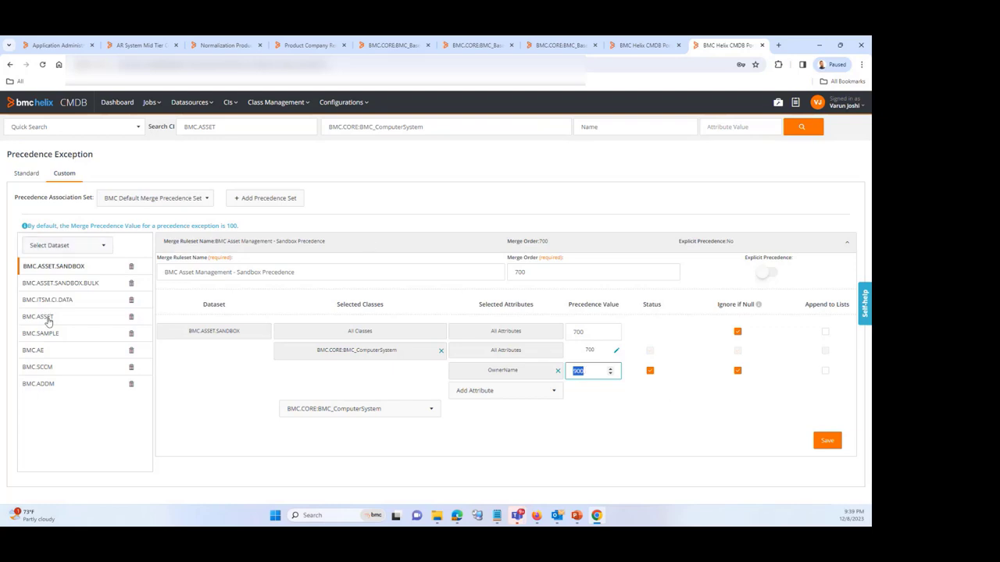
Compare the sandbox ruleset with the BMC SCCM Rule precedence value 800.
{"action": "left_click", "coordinate": [42, 370]}
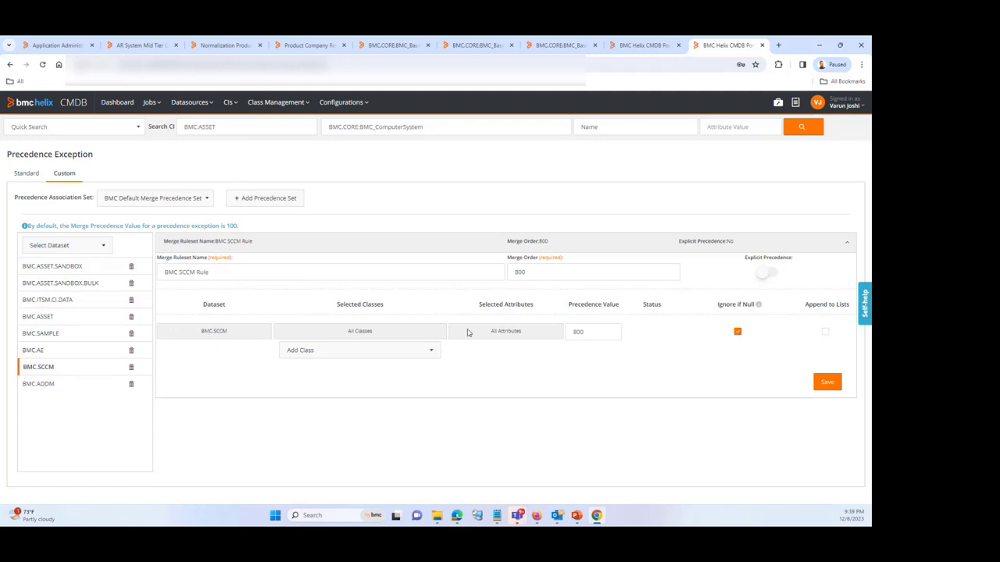
{"action": "double_click", "coordinate": [590, 333]}
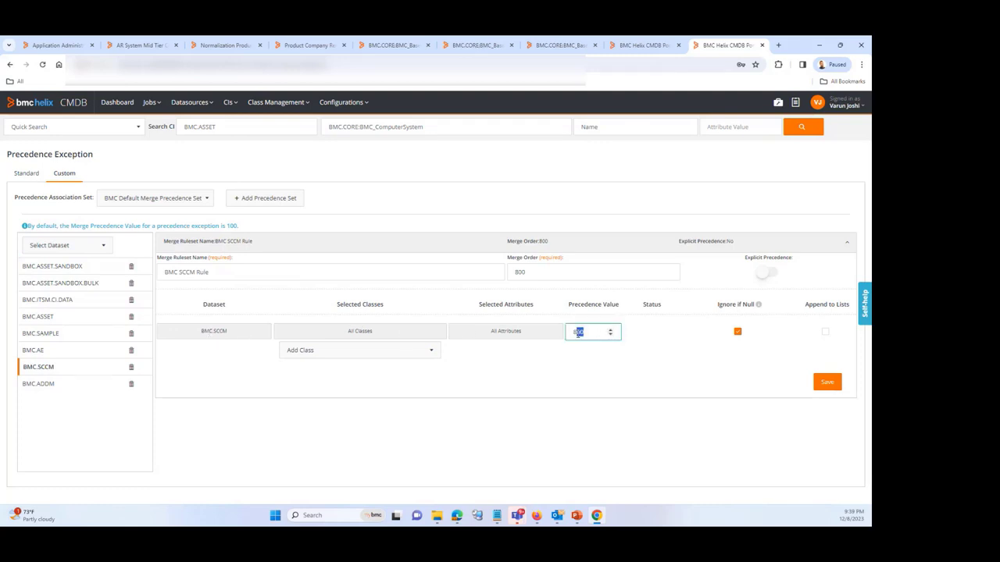
{"action": "left_click", "coordinate": [56, 268]}
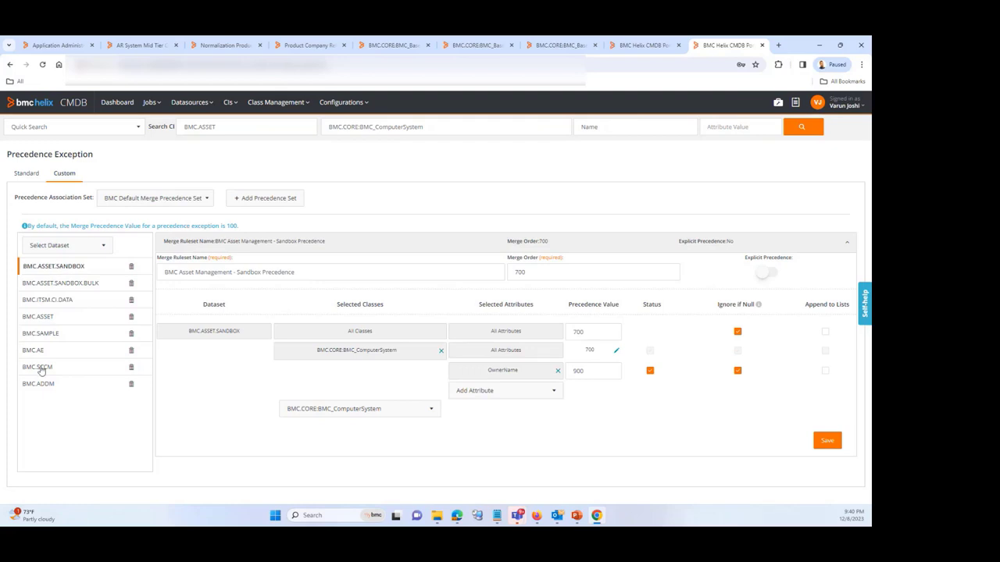
{"action": "left_click", "coordinate": [39, 368]}
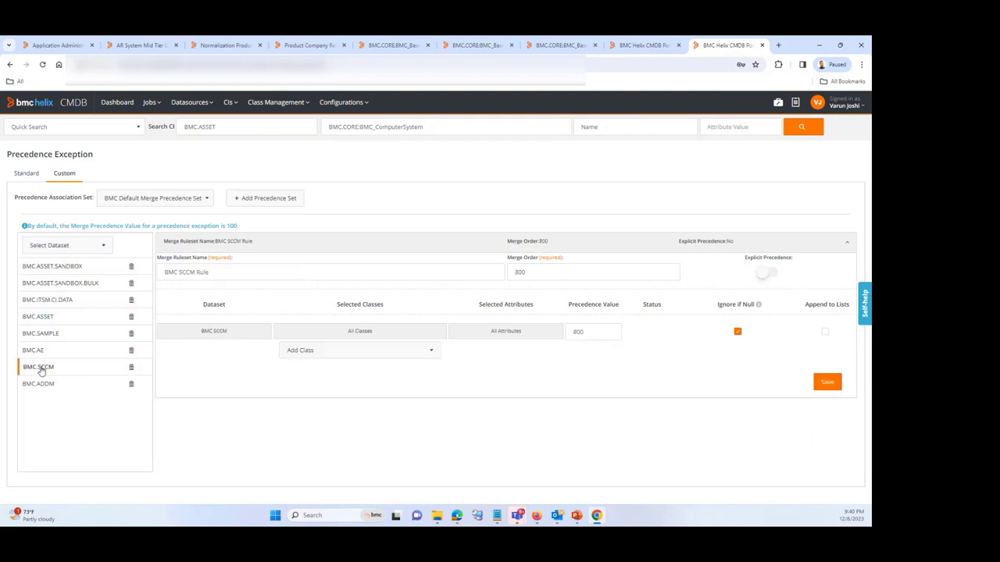
{"action": "left_click", "coordinate": [56, 268]}
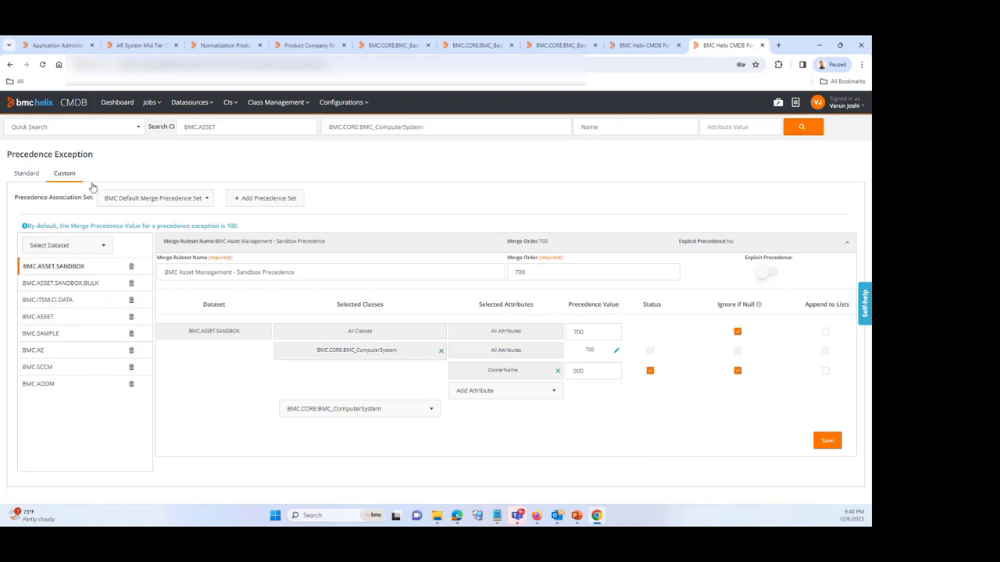
Review the standard precedence exception for BMC.ADDM on BMC.CORE:BMC_ComputerSystem with CITag at 900.
{"action": "left_click", "coordinate": [25, 175]}
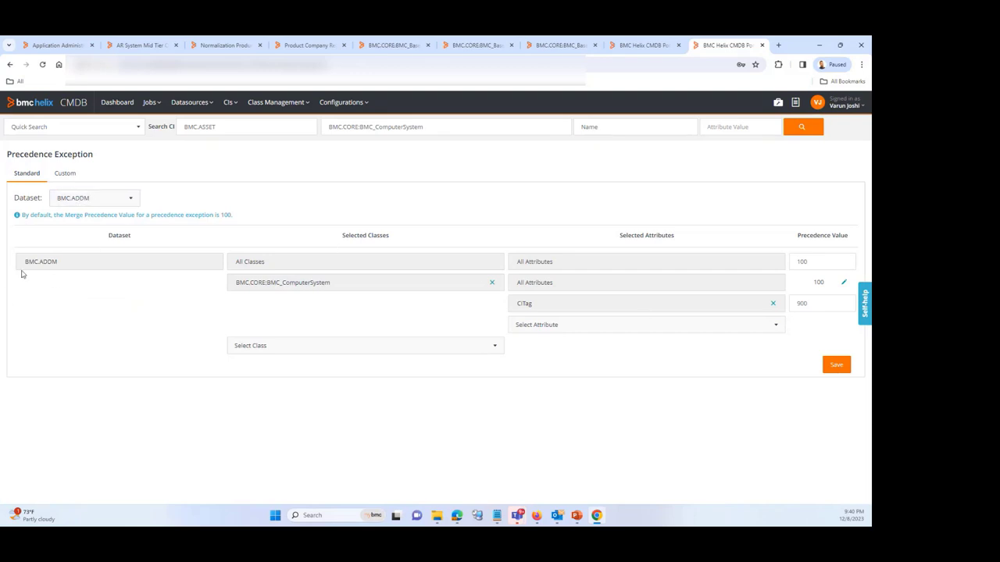
{"action": "left_click_drag", "start_coordinate": [26, 264], "coordinate": [80, 265]}
{"action": "left_click_drag", "start_coordinate": [370, 284], "coordinate": [227, 280]}
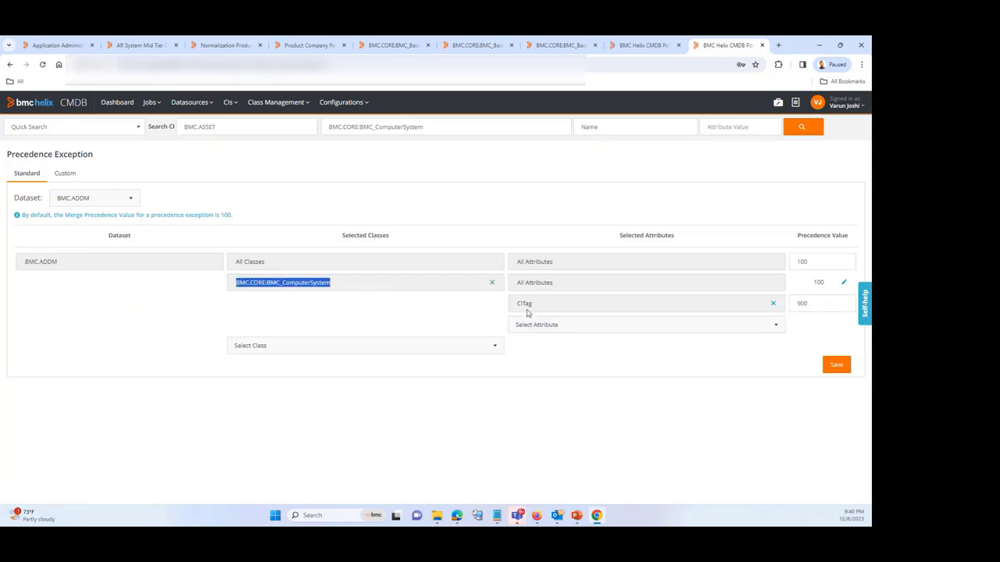
{"action": "left_click_drag", "start_coordinate": [814, 305], "coordinate": [783, 307]}
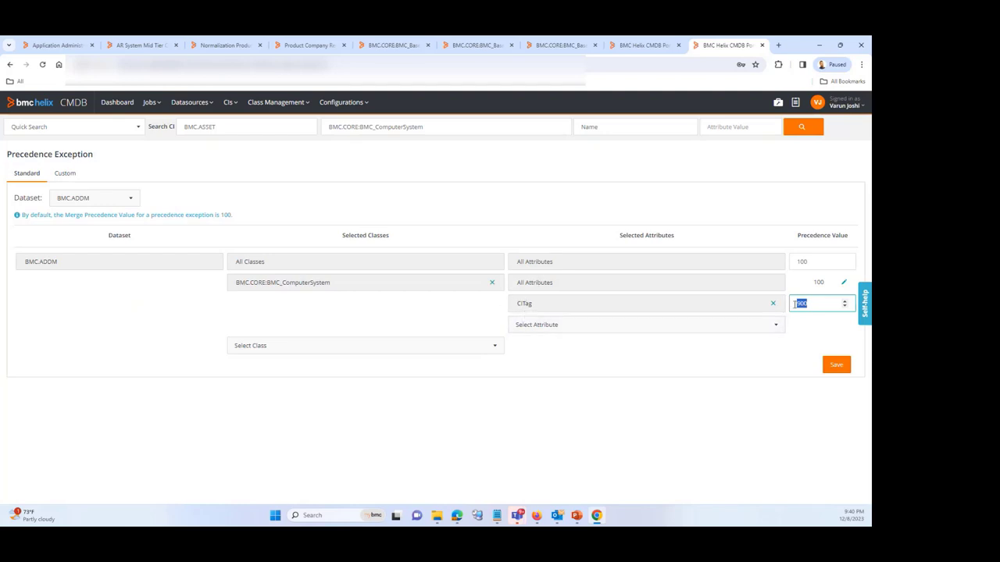
Show standard exceptions for BMC.ASSET.SANDBOX and BMC.ITSM.CI.DATA, noting precedence value 800.
{"action": "left_click", "coordinate": [100, 197]}
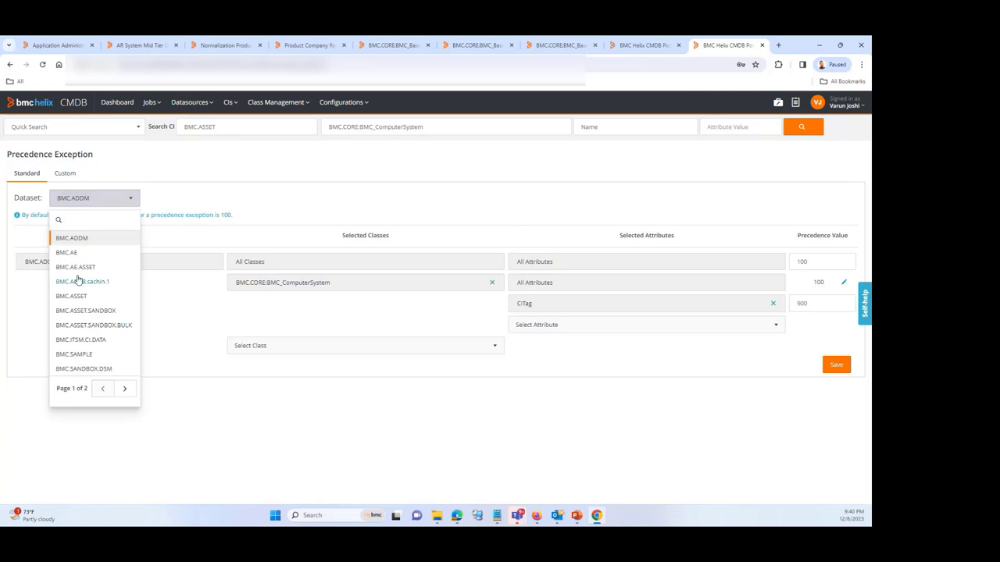
{"action": "left_click", "coordinate": [78, 312]}
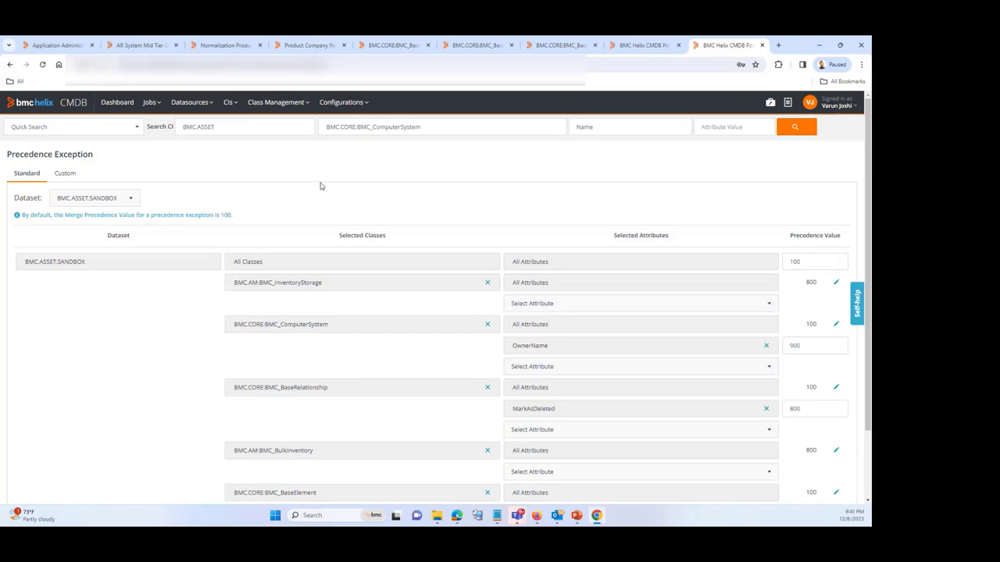
{"action": "left_click", "coordinate": [104, 198]}
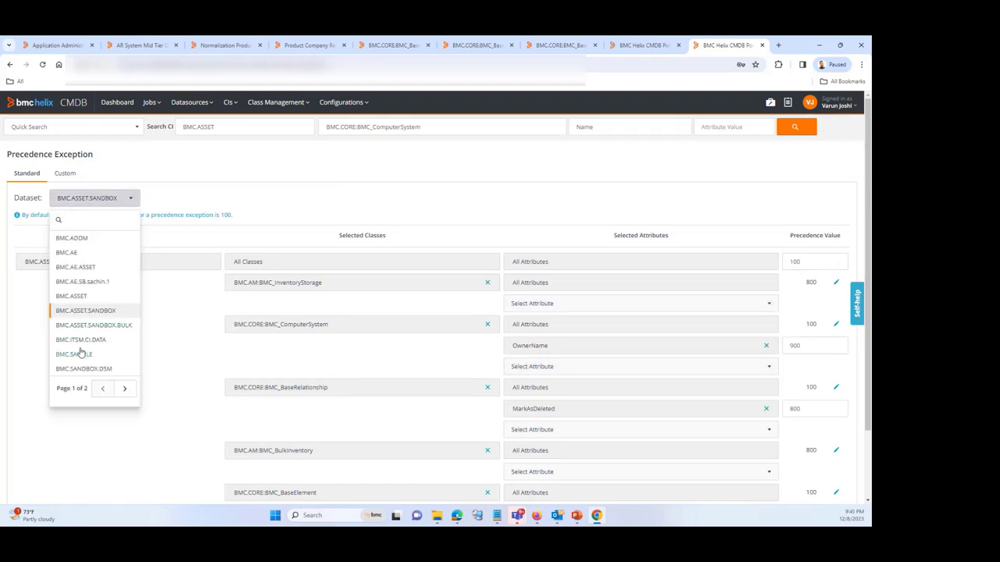
{"action": "left_click", "coordinate": [76, 340]}
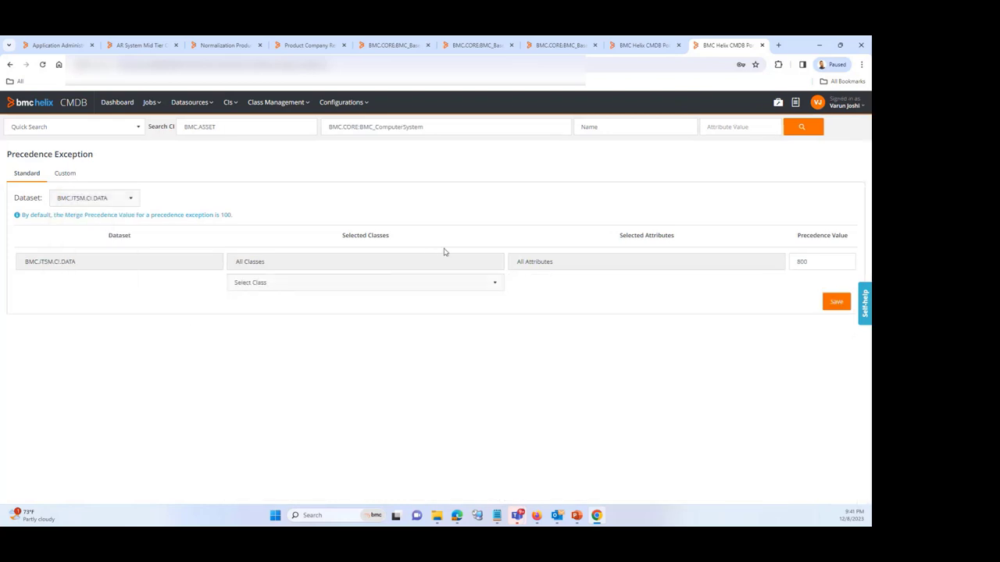
{"action": "double_click", "coordinate": [824, 263]}
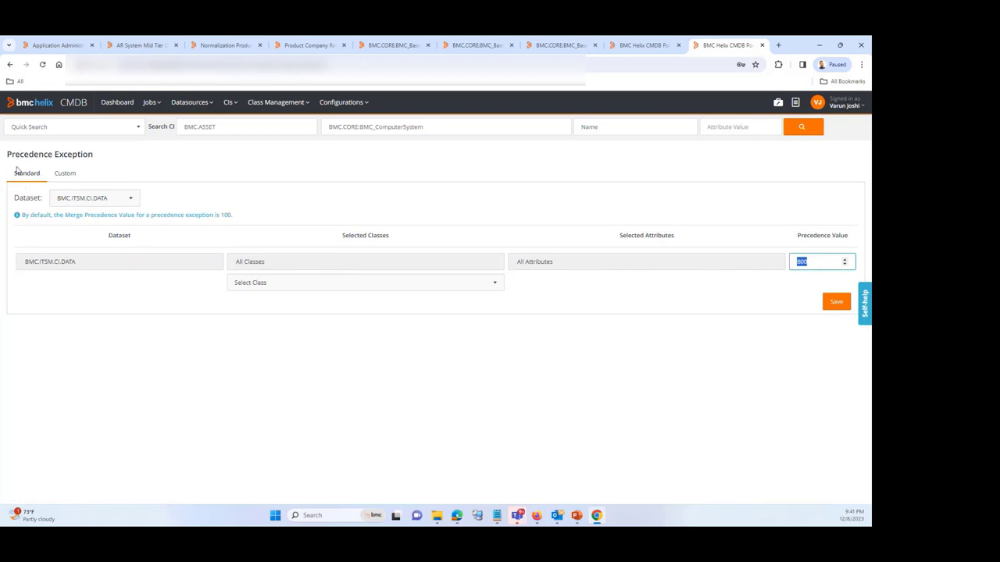
Return to custom exceptions and bring up the four Dell Latitude 3420 records in Mid Tier.
{"action": "left_click", "coordinate": [59, 174]}
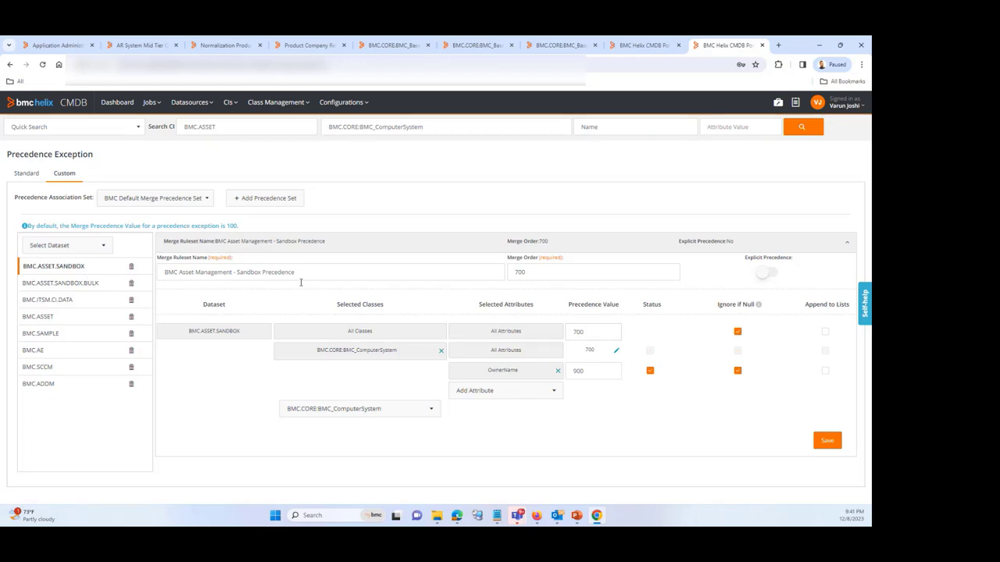
{"action": "left_click", "coordinate": [476, 45]}
{"action": "left_click", "coordinate": [393, 44]}
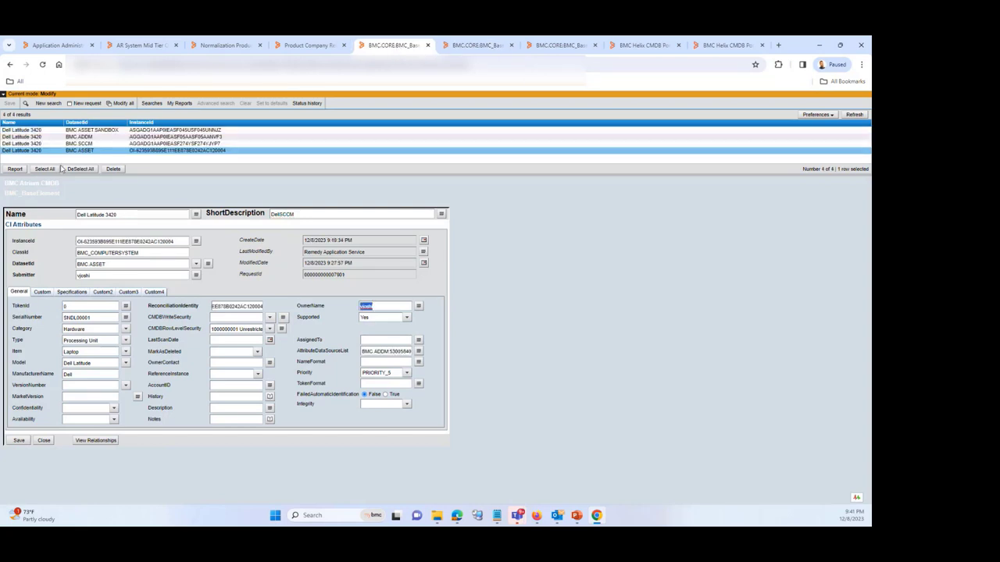
View the BMC ASSET SANDBOX Dell Latitude 3420 record, then bring up the Reconciliation Demo slideshow.
{"action": "left_click", "coordinate": [82, 152]}
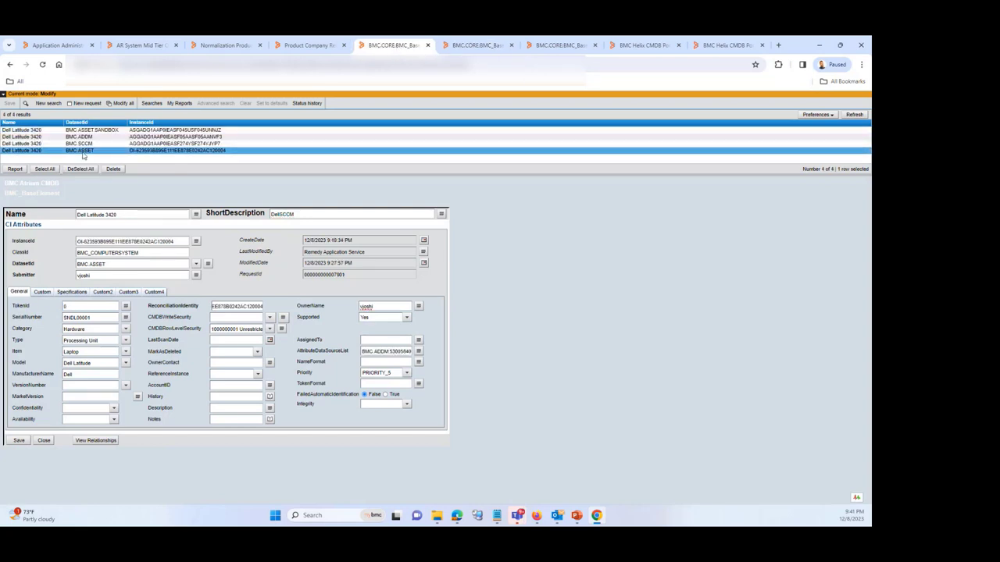
{"action": "left_click", "coordinate": [136, 156]}
{"action": "left_click", "coordinate": [94, 130]}
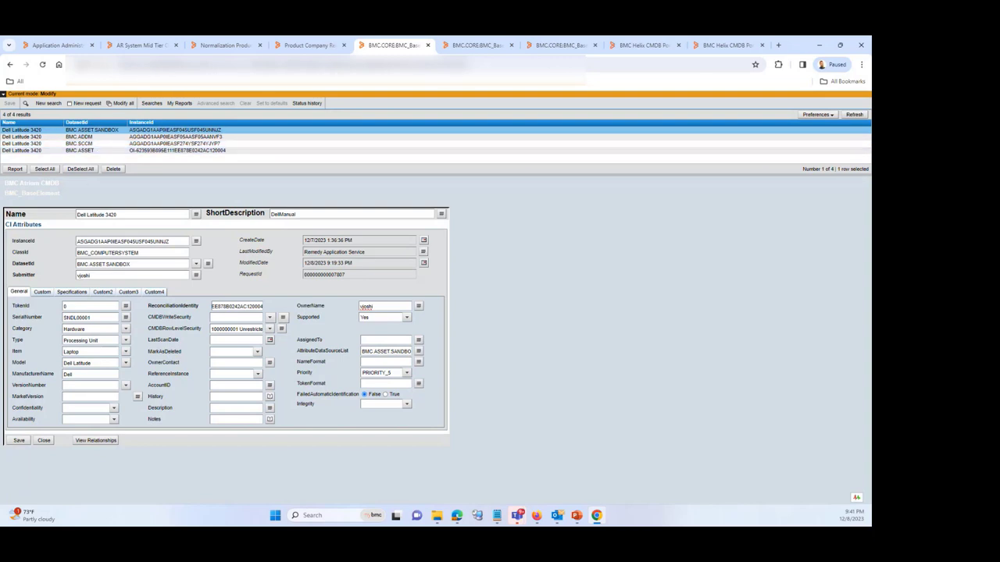
{"action": "left_click", "coordinate": [576, 516]}
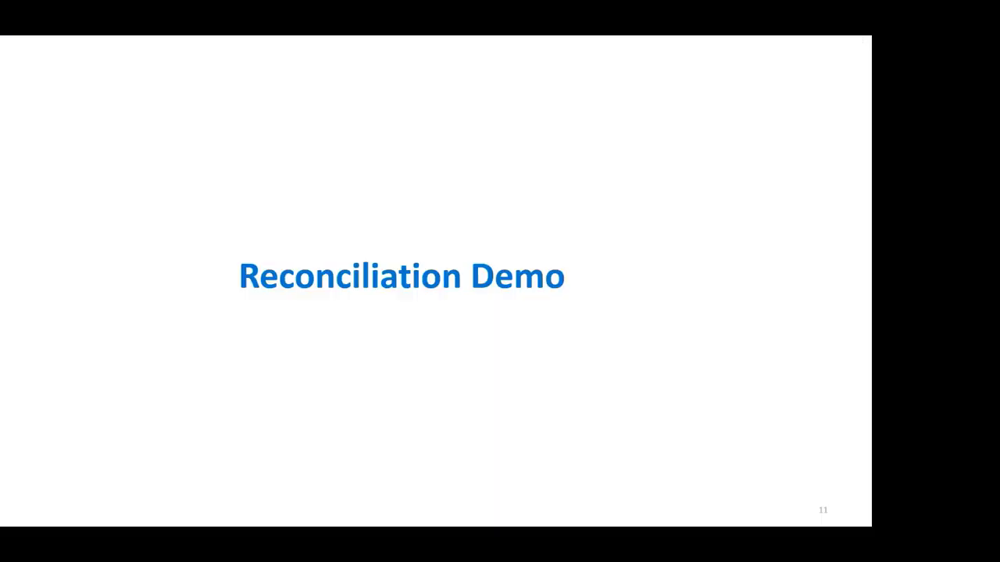
Advance to the Troubleshooting slide, then return to the sandbox Dell Latitude 3420 record in the browser.
{"action": "key", "text": "Right"}
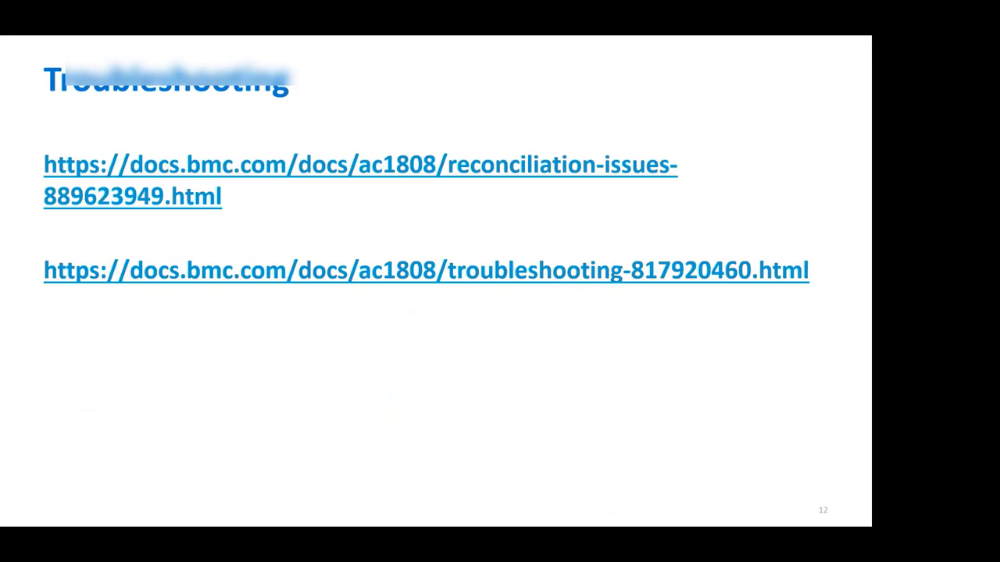
{"action": "key", "text": "alt+Tab"}
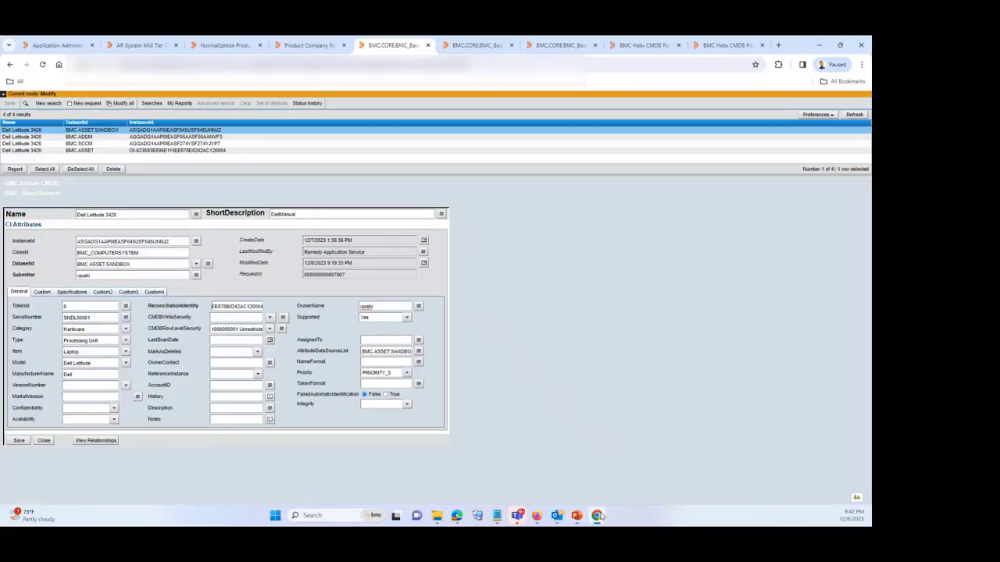
Move from the Reconciliation jobs dashboard to the Normalization jobs dashboard in Helix CMDB.
{"action": "left_click", "coordinate": [639, 45]}
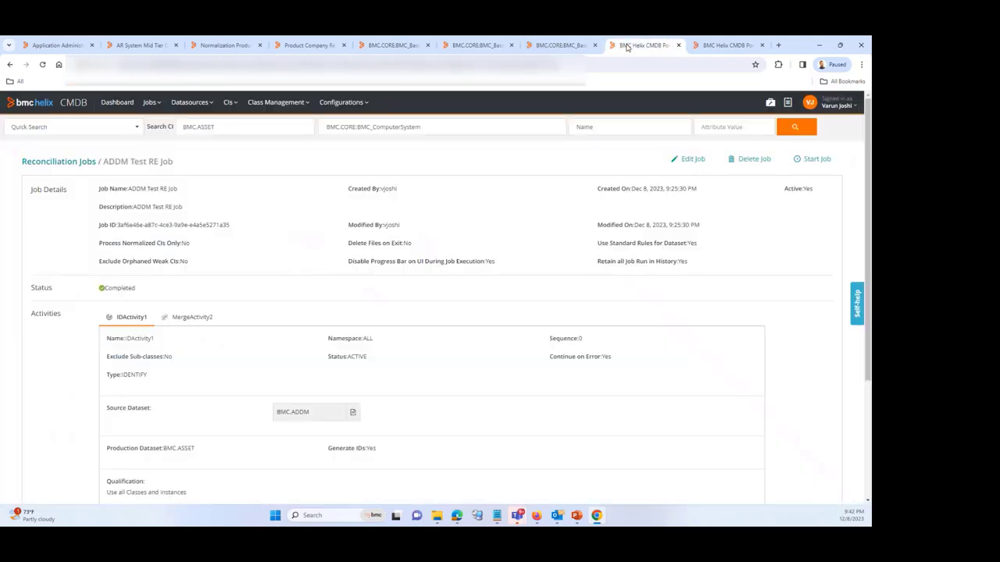
{"action": "left_click", "coordinate": [47, 162]}
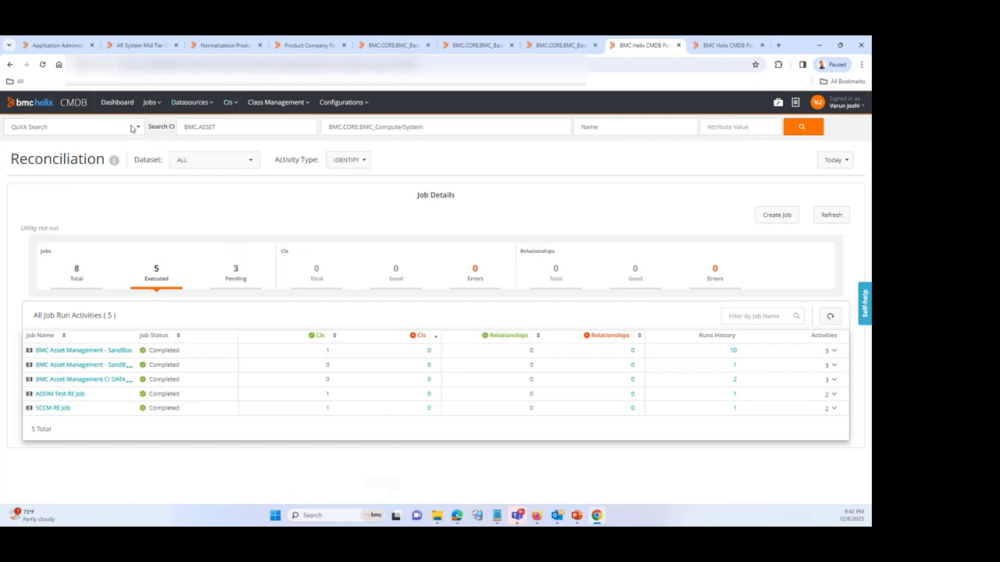
{"action": "left_click", "coordinate": [150, 102]}
{"action": "left_click", "coordinate": [184, 136]}
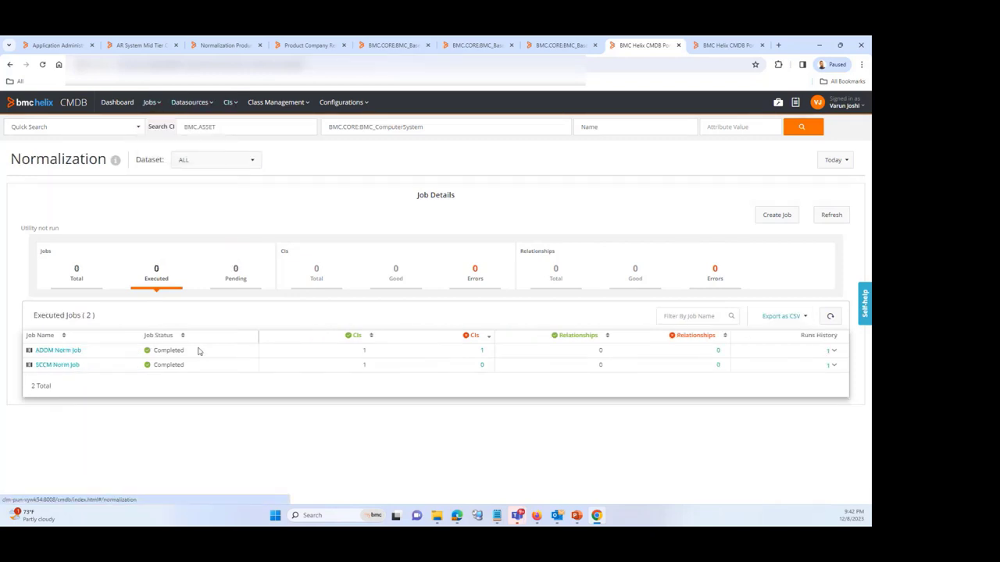
Review ADDM Norm Job's failed CIs and full error description, then return to Reconciliation jobs.
{"action": "left_click", "coordinate": [483, 353]}
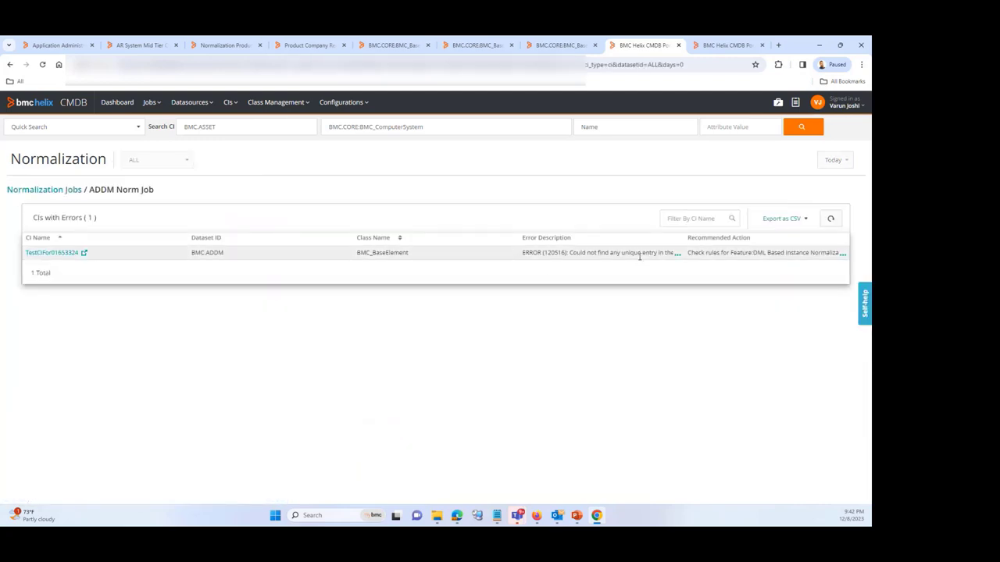
{"action": "left_click", "coordinate": [677, 253]}
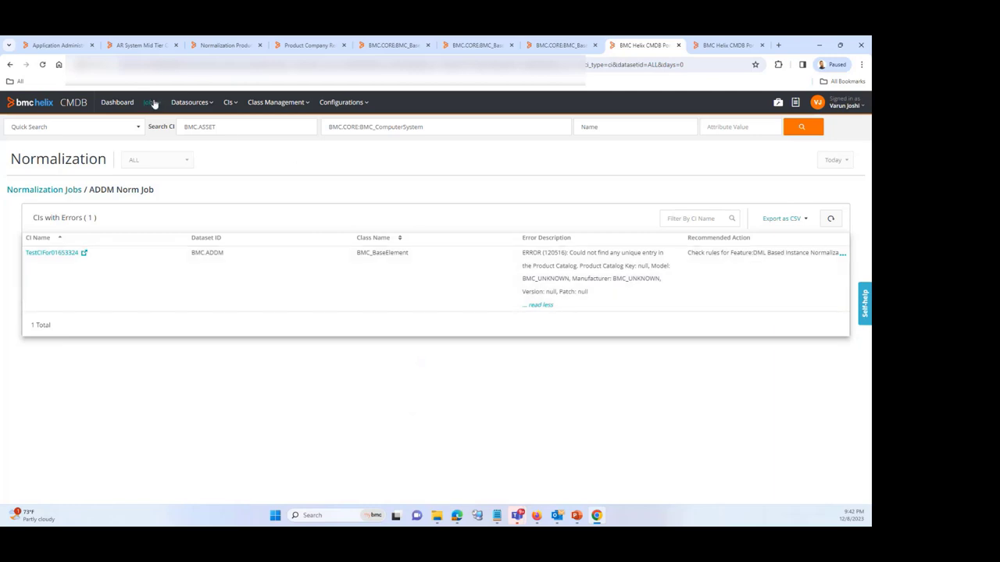
{"action": "mouse_move", "coordinate": [151, 103]}
{"action": "left_click", "coordinate": [173, 136]}
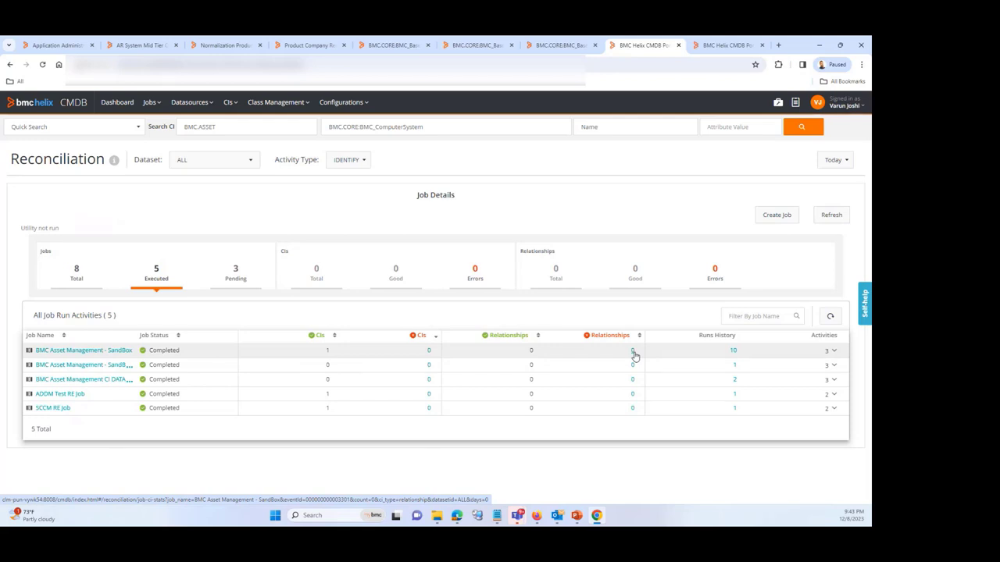
Duplicate the CI form tab and load the CMDB:JobRunInfo Job Run Failure Information form.
{"action": "left_click", "coordinate": [561, 44]}
{"action": "right_click", "coordinate": [565, 44]}
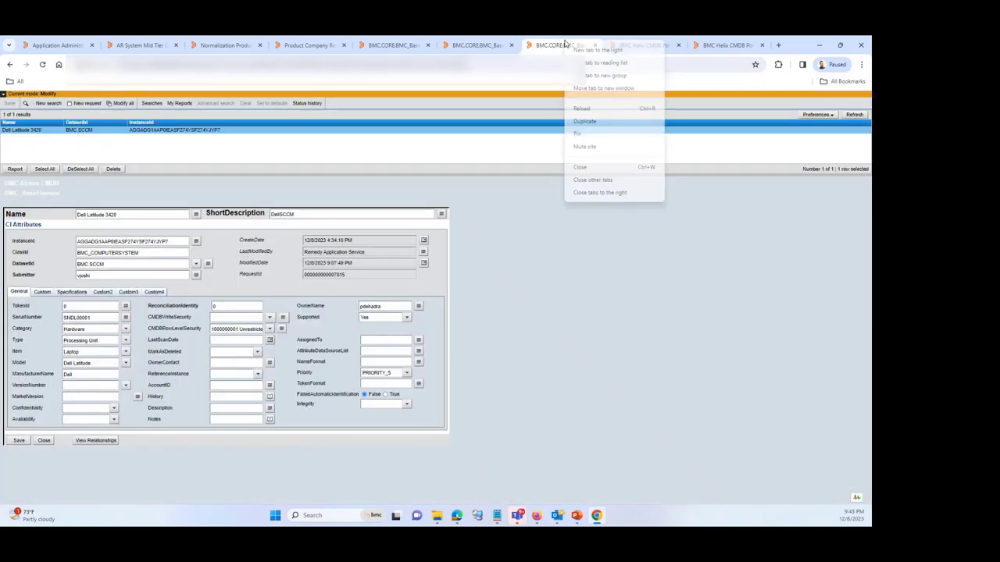
{"action": "left_click", "coordinate": [592, 122]}
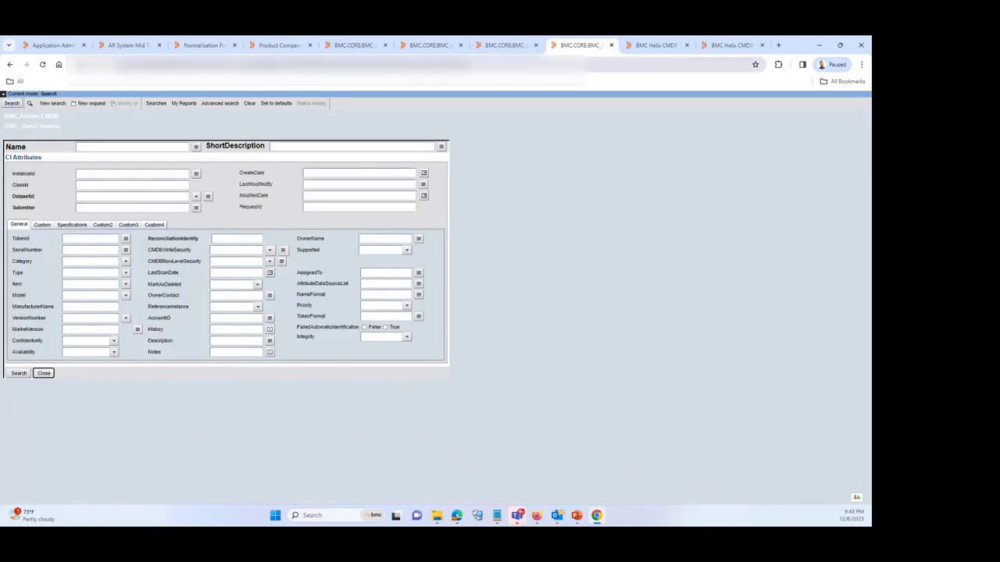
{"action": "key", "text": "ctrl+l"}
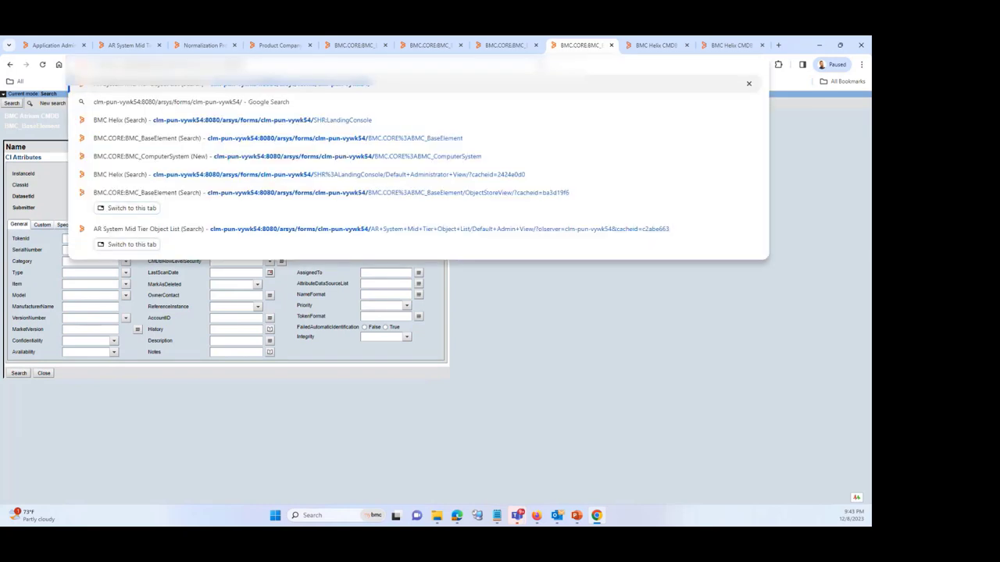
{"action": "type", "text": "CMDB"}
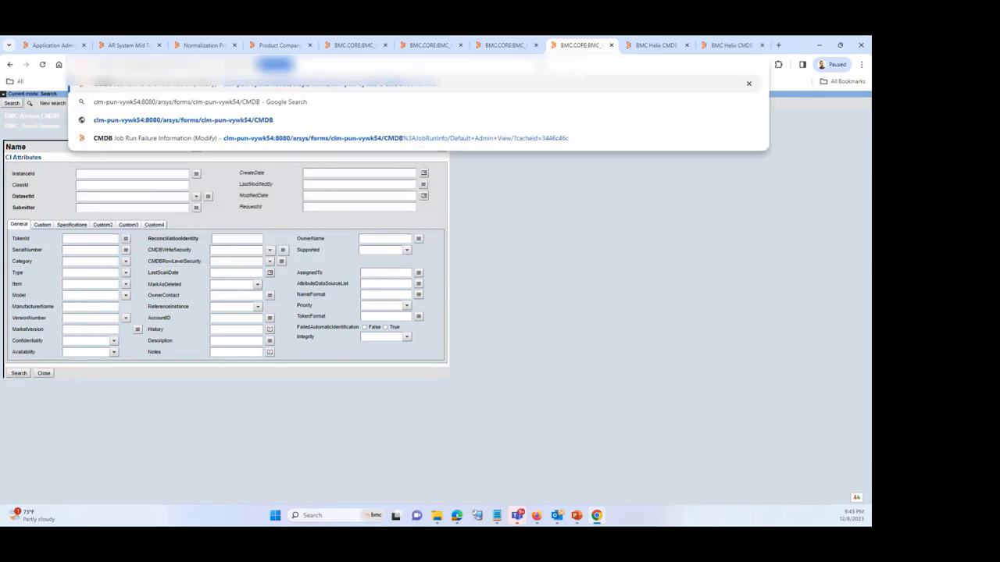
{"action": "type", "text": ":JobRunInfo"}
{"action": "key", "text": "Return"}
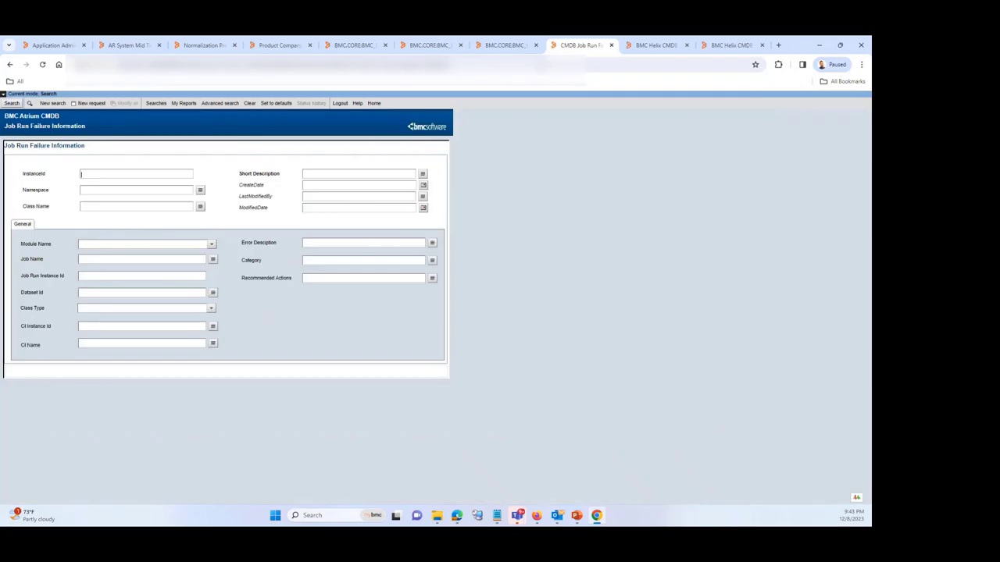
Search Job Run Failure records with Module Name set to Normalization Engine.
{"action": "left_click", "coordinate": [355, 44]}
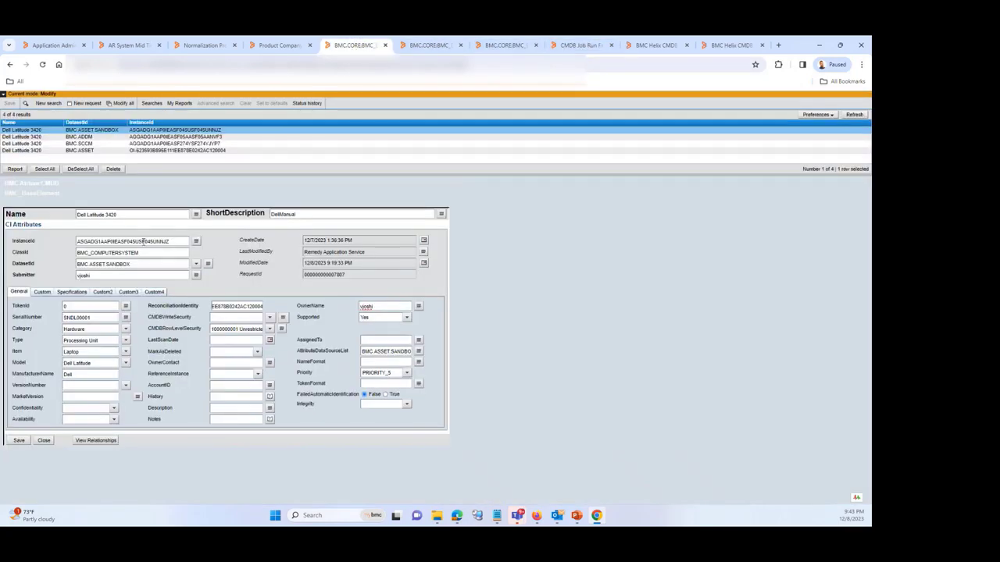
{"action": "left_click_drag", "start_coordinate": [179, 244], "coordinate": [76, 241]}
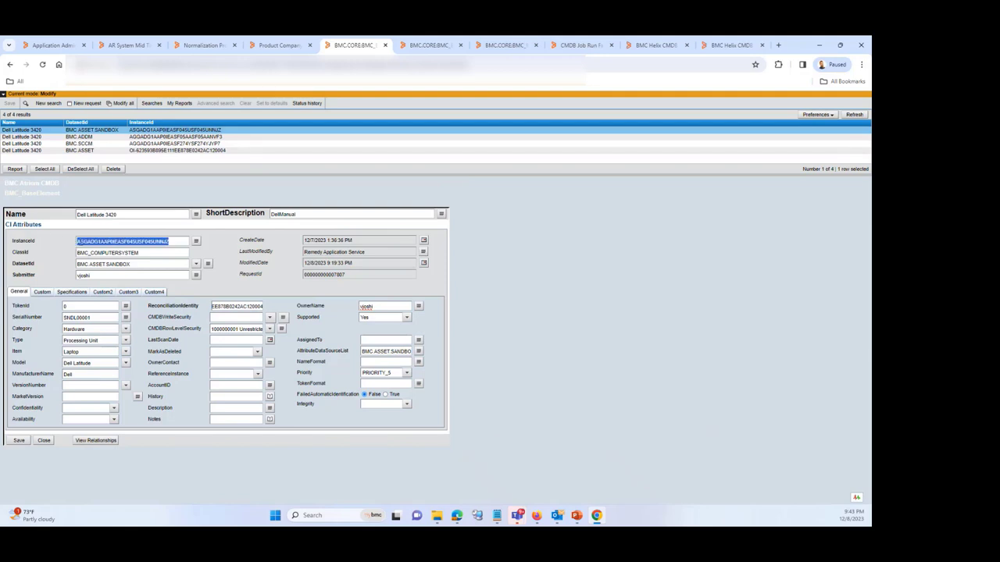
{"action": "left_click", "coordinate": [639, 45]}
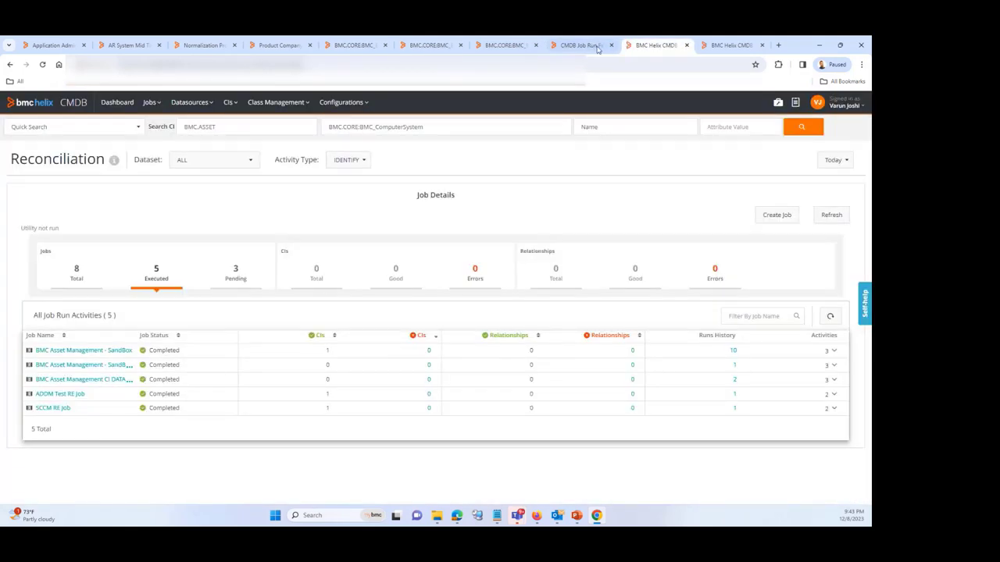
{"action": "left_click", "coordinate": [582, 46]}
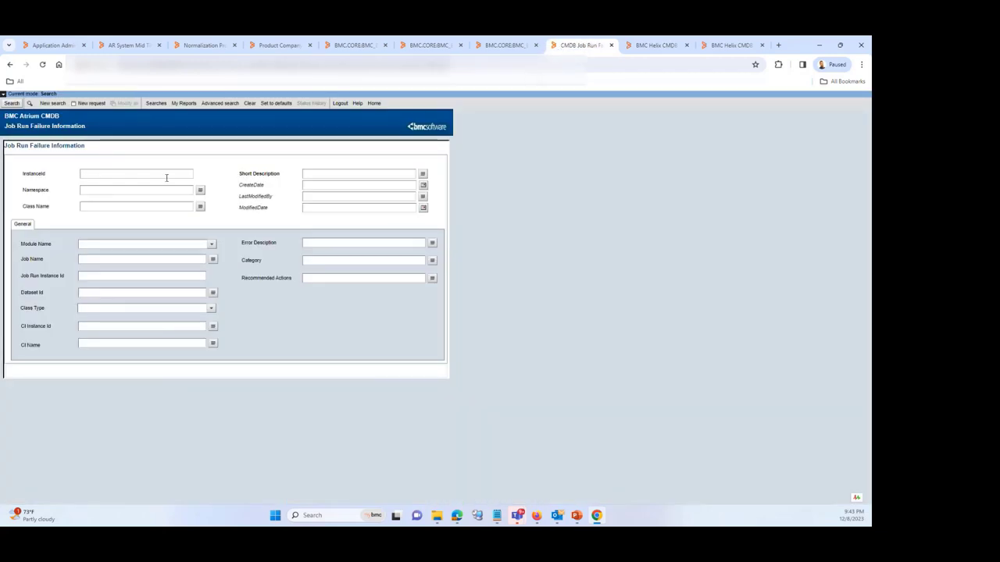
{"action": "left_click", "coordinate": [212, 246]}
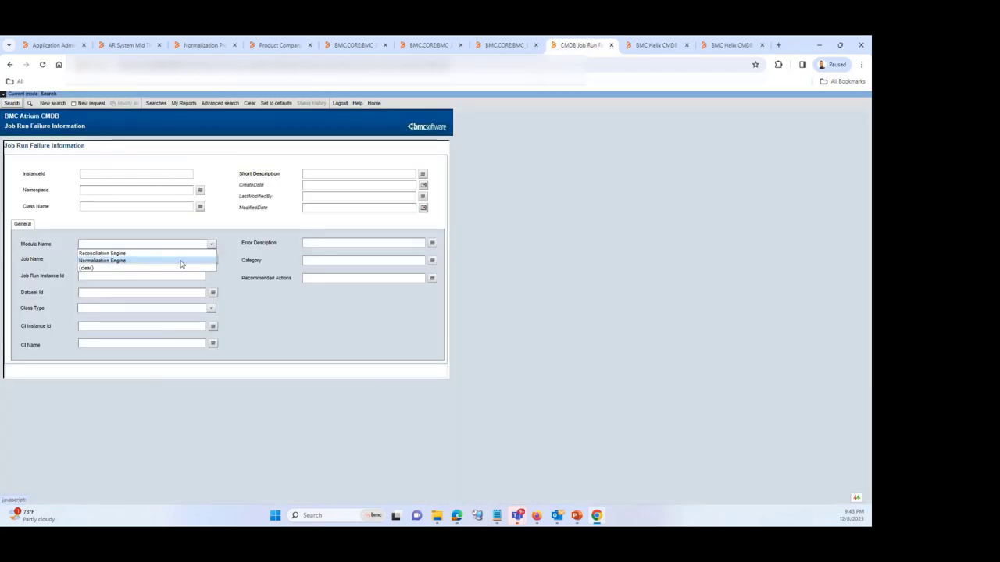
{"action": "left_click", "coordinate": [179, 260]}
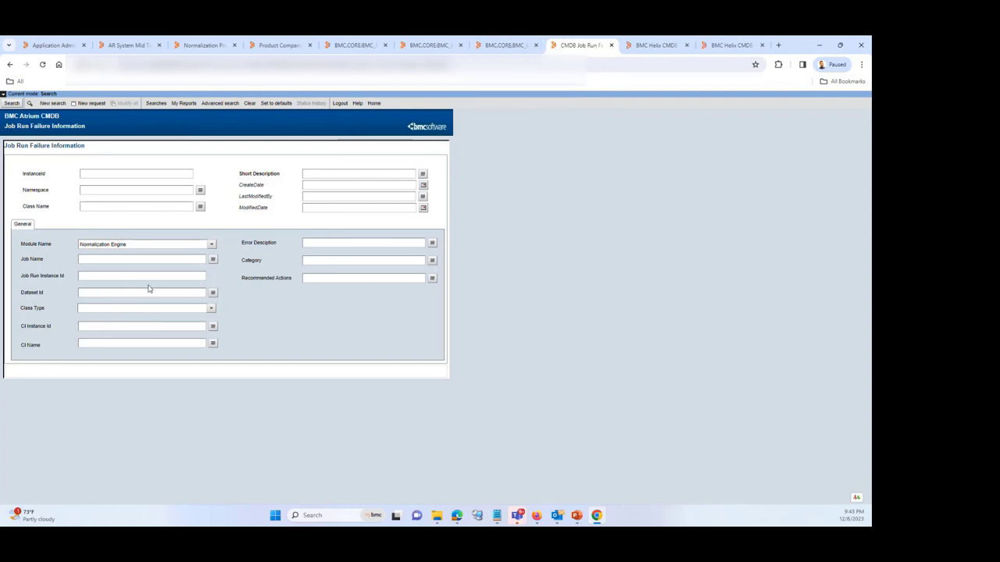
{"action": "left_click", "coordinate": [12, 103]}
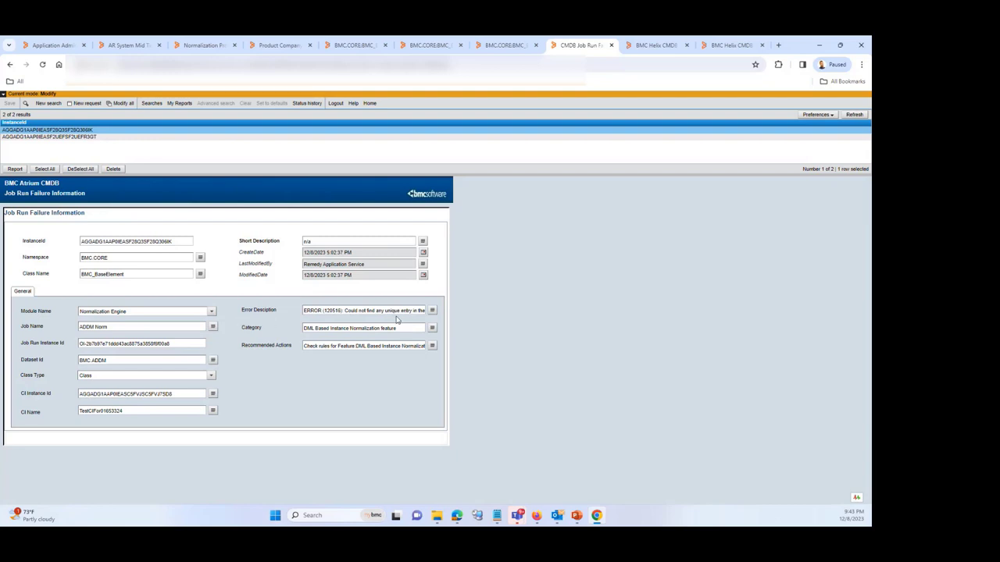
Read the ADDM Norm error description and recommended action, then return to the sandbox Precedence Exception page.
{"action": "left_click", "coordinate": [432, 310]}
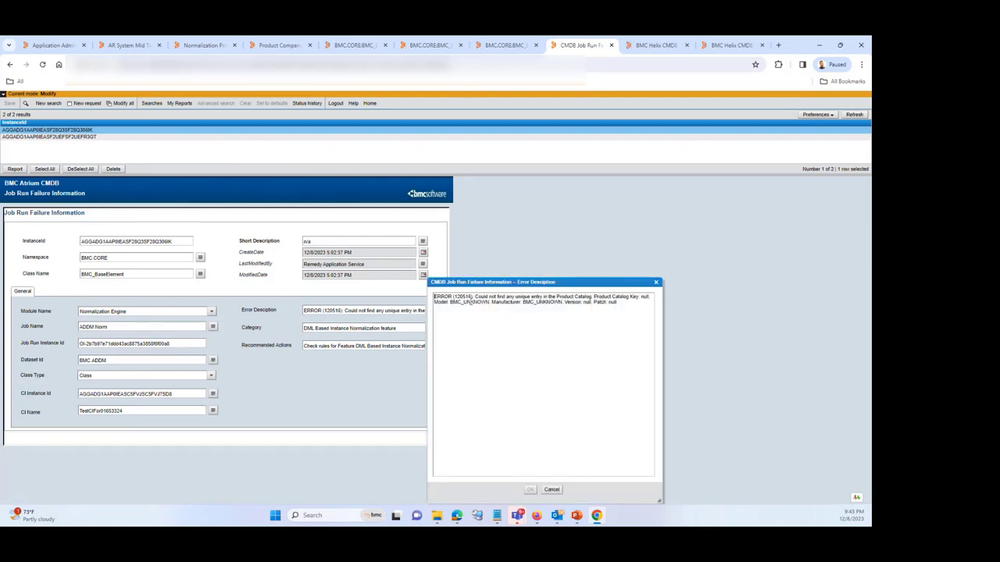
{"action": "left_click_drag", "start_coordinate": [467, 301], "coordinate": [614, 319]}
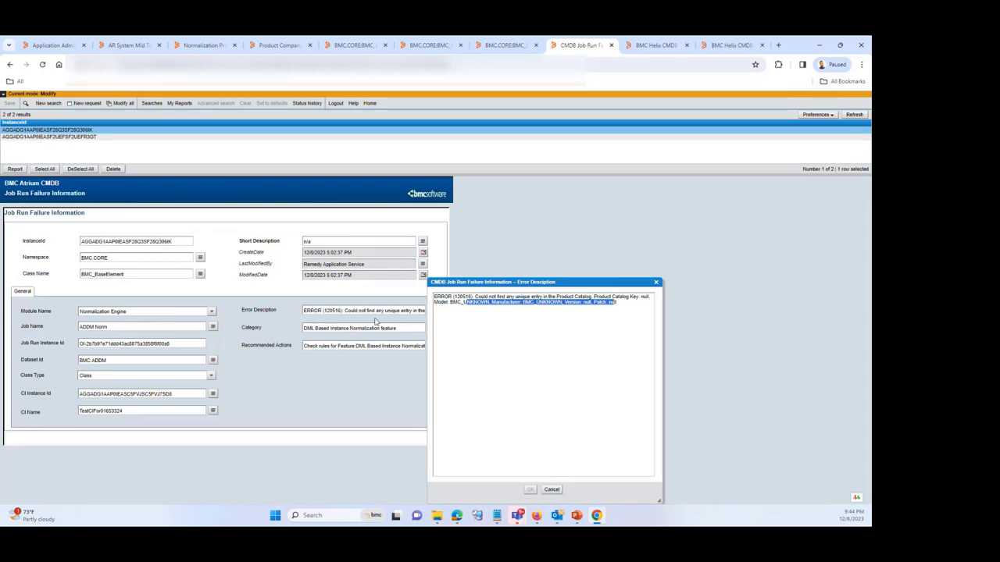
{"action": "left_click_drag", "start_coordinate": [371, 308], "coordinate": [405, 310]}
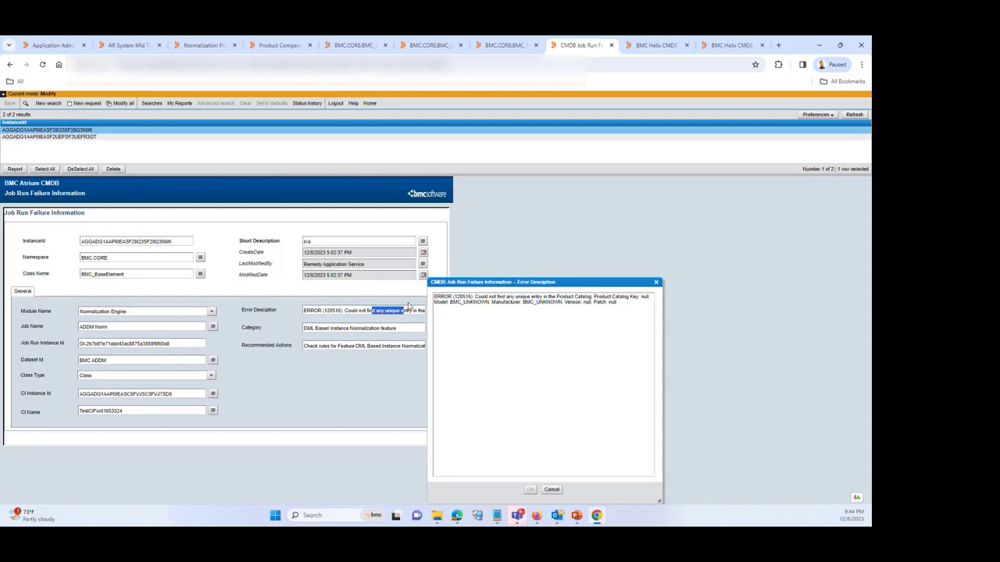
{"action": "left_click", "coordinate": [551, 490]}
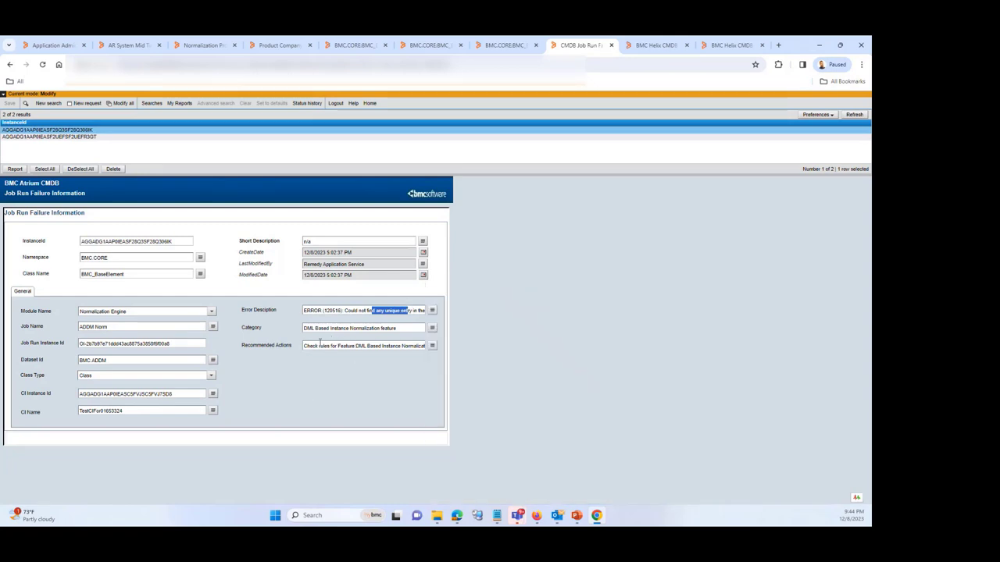
{"action": "left_click_drag", "start_coordinate": [319, 346], "coordinate": [410, 345]}
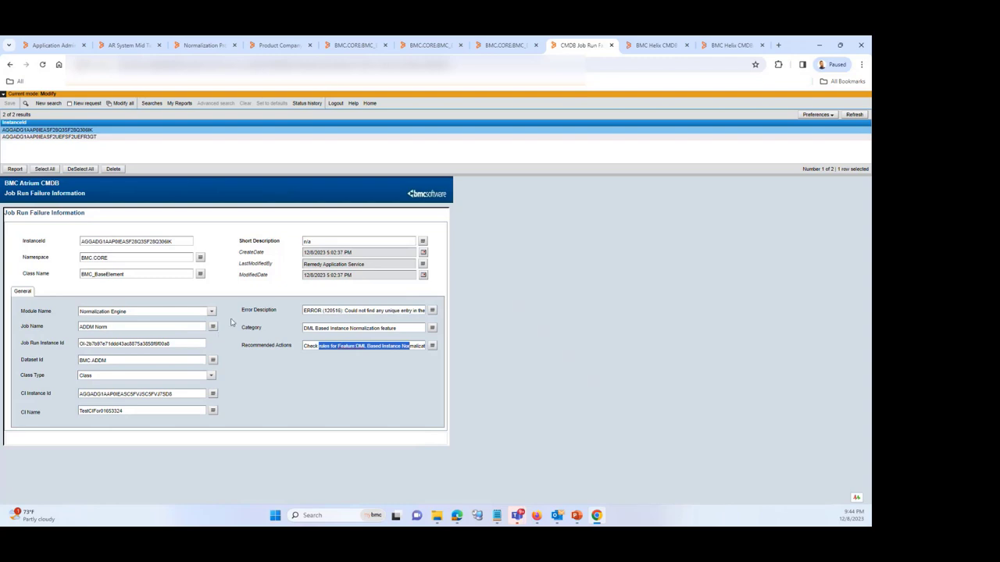
{"action": "left_click", "coordinate": [719, 46]}
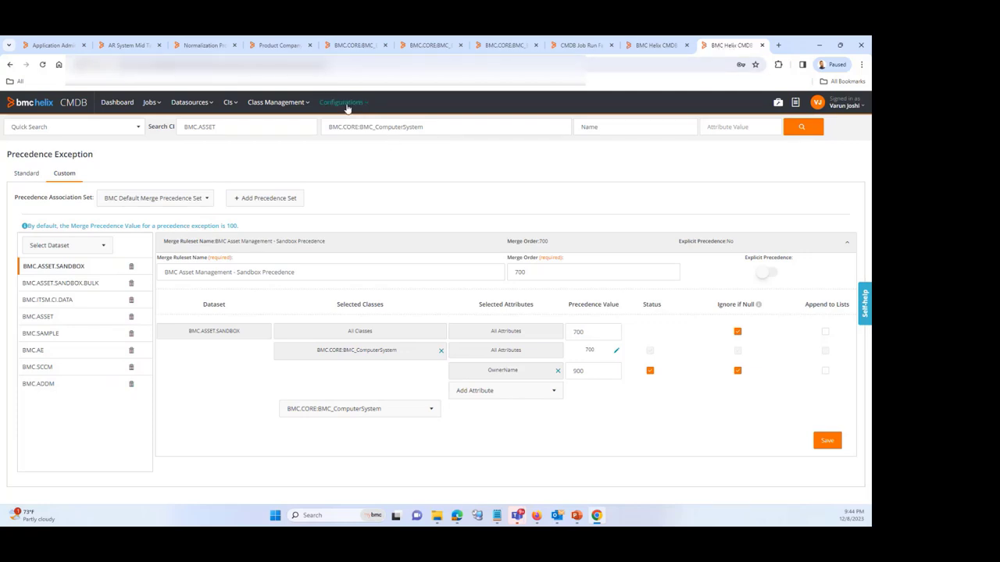
{"action": "left_click", "coordinate": [346, 104]}
{"action": "mouse_move", "coordinate": [368, 166]}
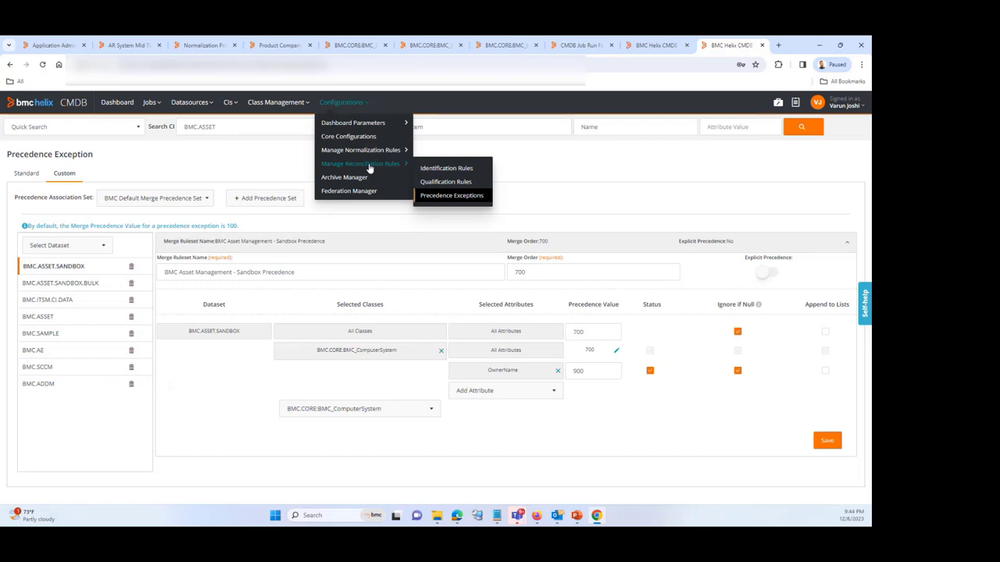
{"action": "left_click", "coordinate": [371, 137]}
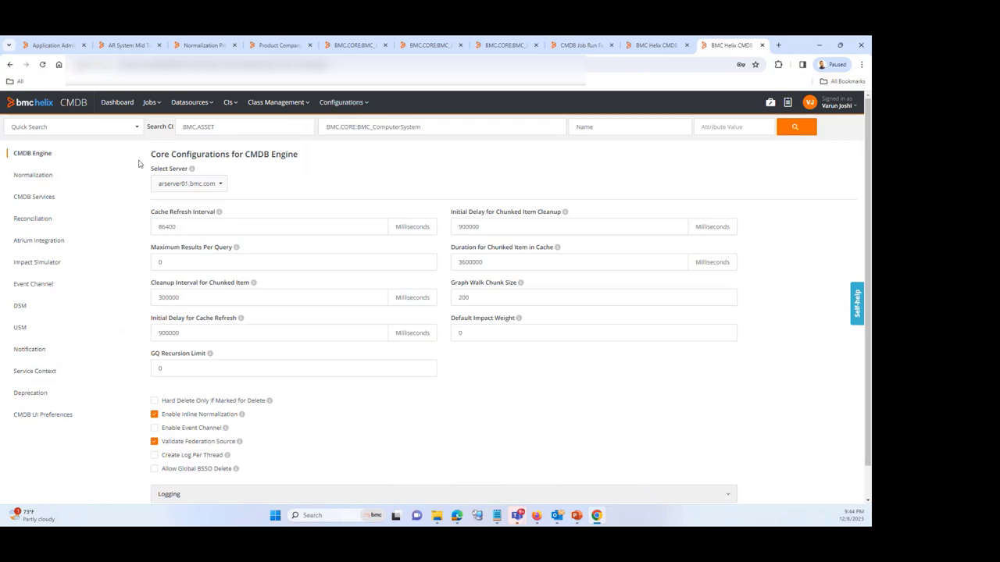
{"action": "left_click", "coordinate": [44, 178]}
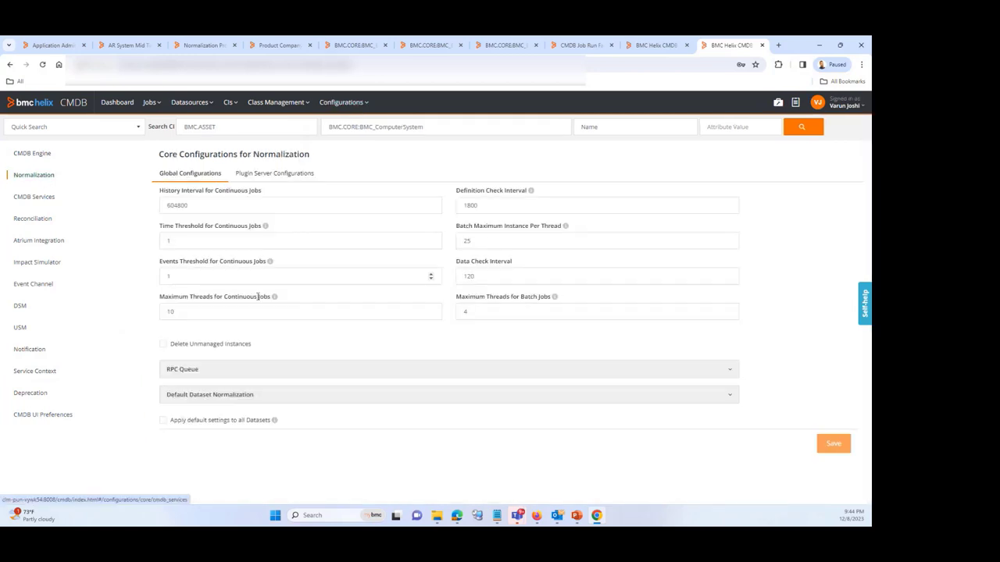
{"action": "left_click", "coordinate": [286, 174]}
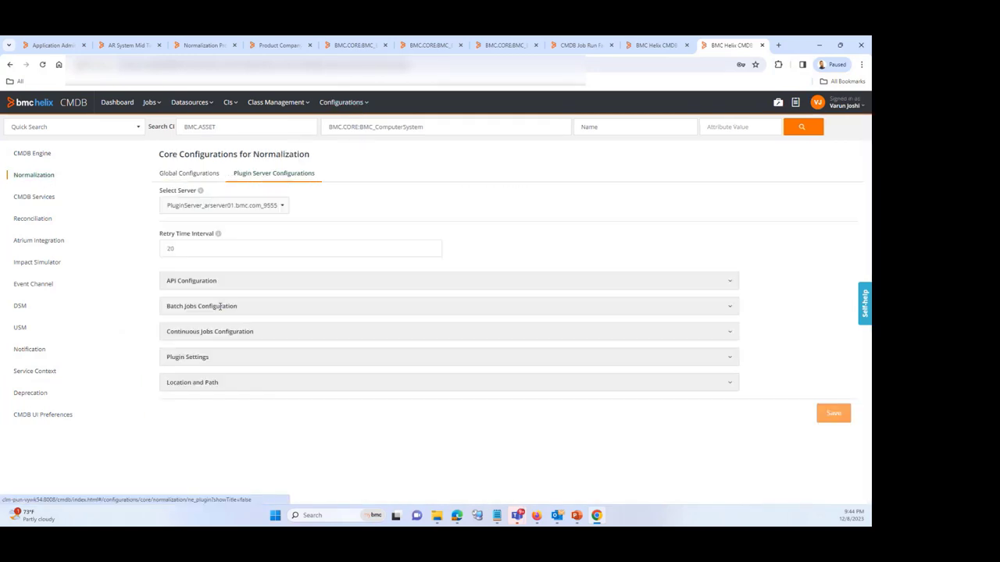
{"action": "left_click", "coordinate": [187, 308]}
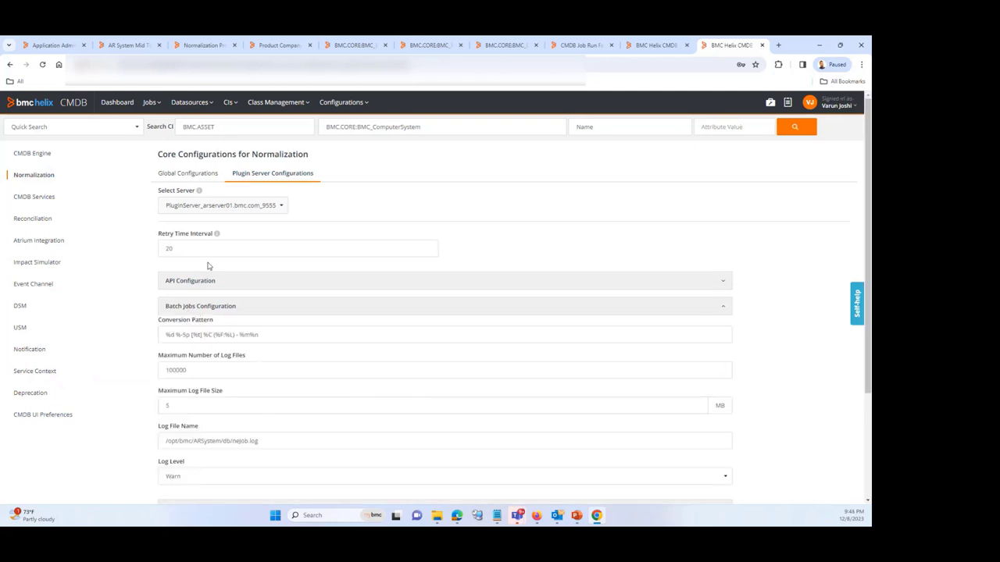
{"action": "scroll", "coordinate": [232, 363], "scroll_direction": "down", "scroll_amount": 2}
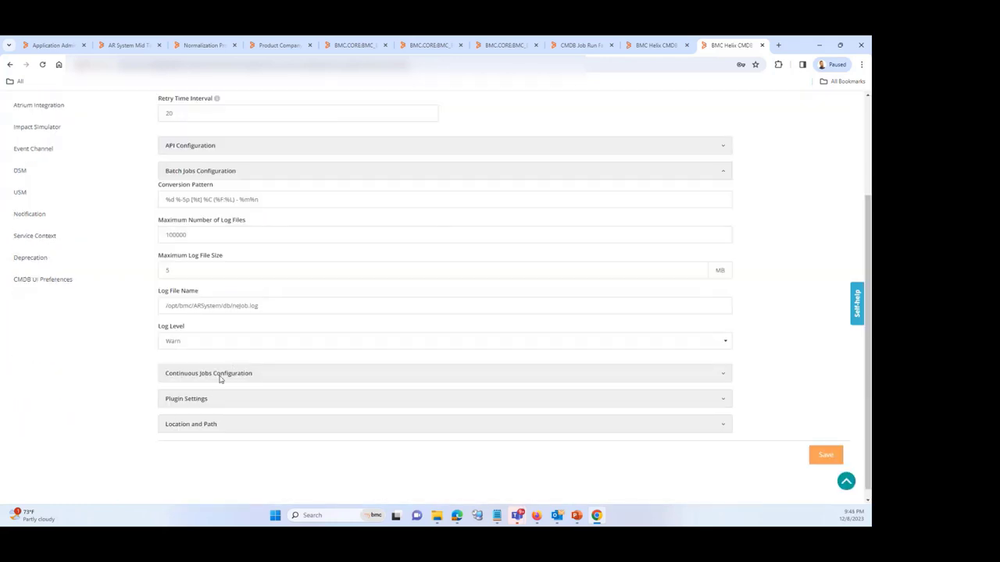
{"action": "left_click", "coordinate": [221, 377]}
{"action": "scroll", "coordinate": [230, 450], "scroll_direction": "down", "scroll_amount": 1}
{"action": "left_click_drag", "start_coordinate": [281, 356], "coordinate": [236, 357]}
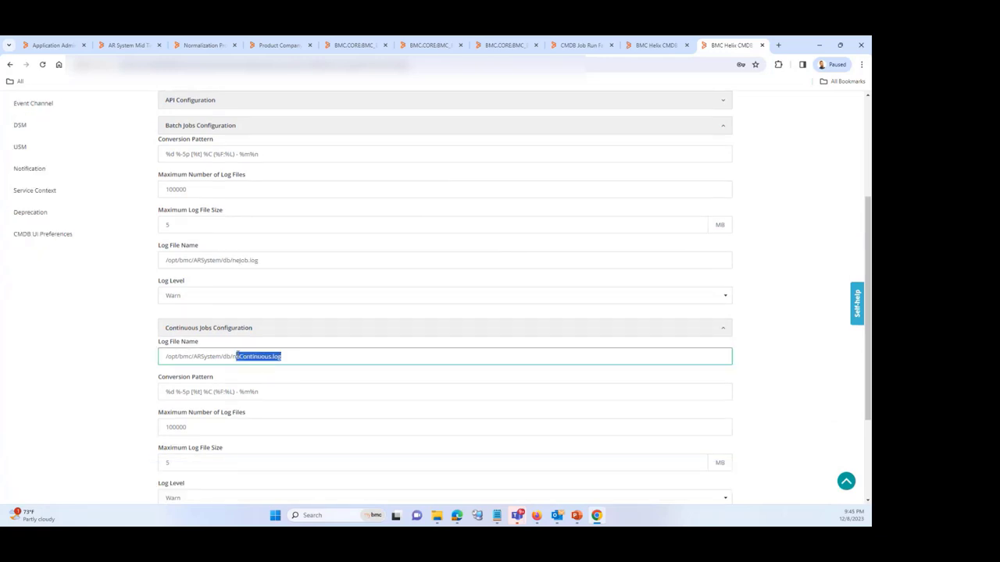
{"action": "scroll", "coordinate": [237, 354], "scroll_direction": "down", "scroll_amount": 2}
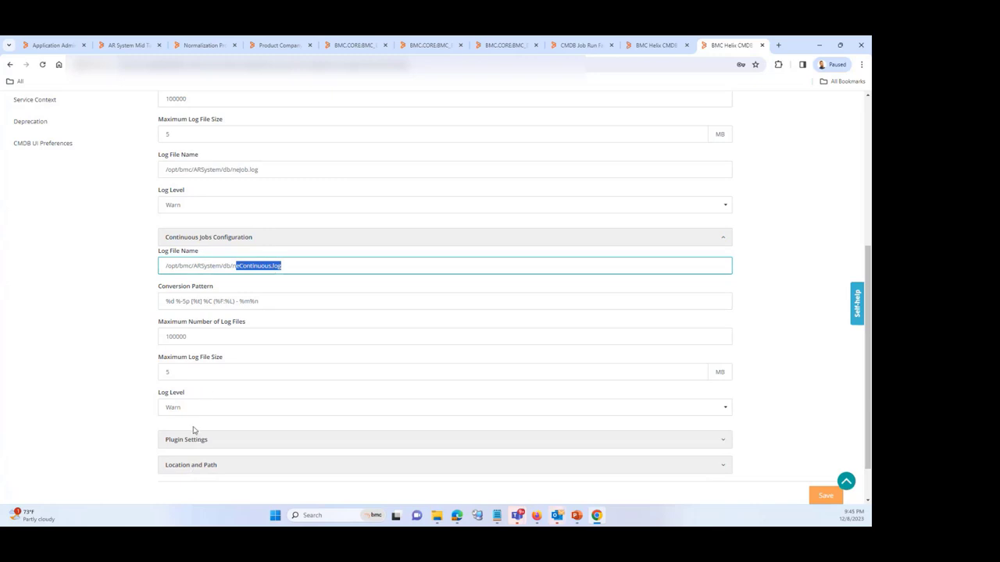
{"action": "scroll", "coordinate": [139, 348], "scroll_direction": "up", "scroll_amount": 5}
Set the Reconciliation logging Debug Level to Debug and note the log file location path.
{"action": "left_click", "coordinate": [31, 175]}
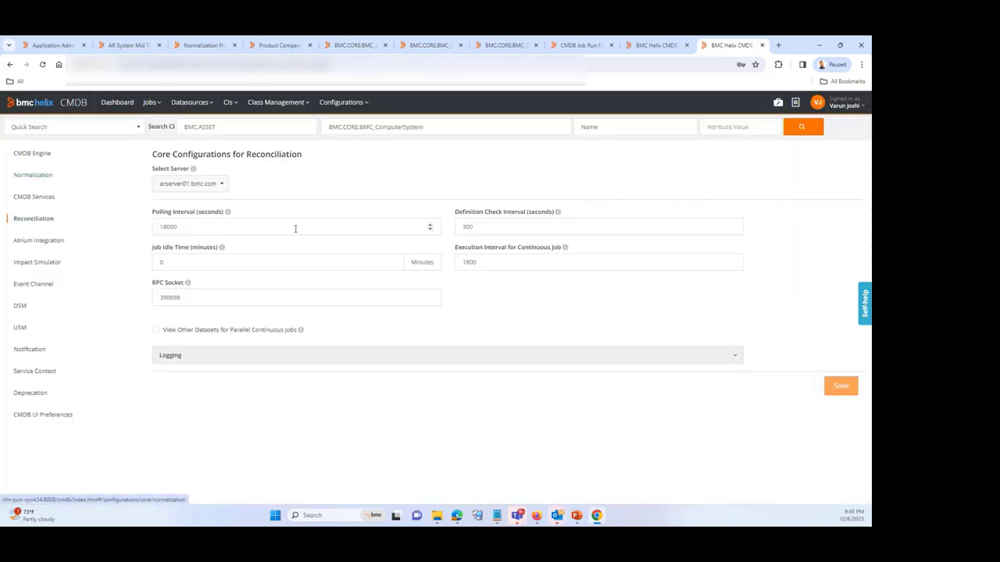
{"action": "left_click", "coordinate": [215, 358]}
{"action": "scroll", "coordinate": [223, 357], "scroll_direction": "down", "scroll_amount": 1}
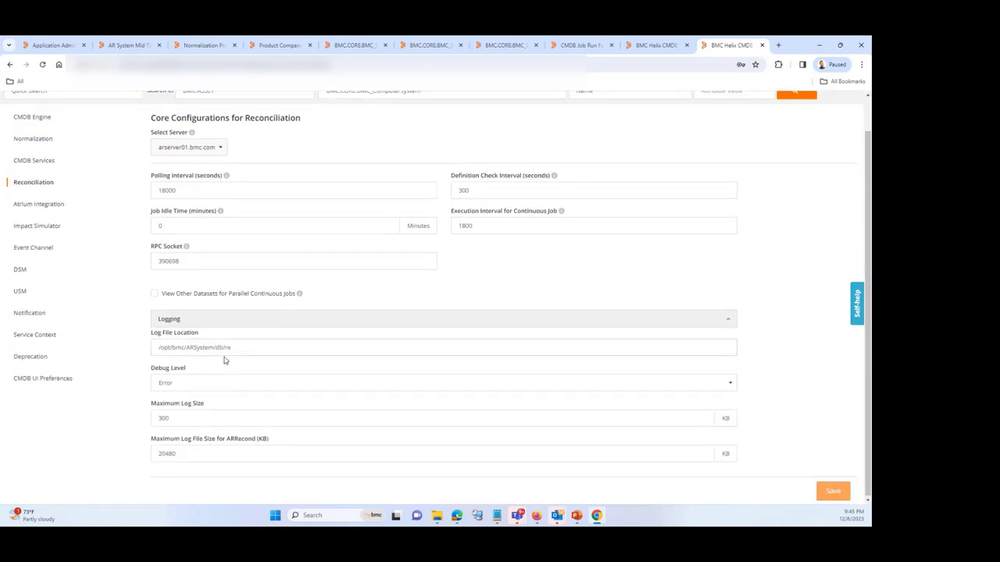
{"action": "left_click_drag", "start_coordinate": [245, 346], "coordinate": [107, 353]}
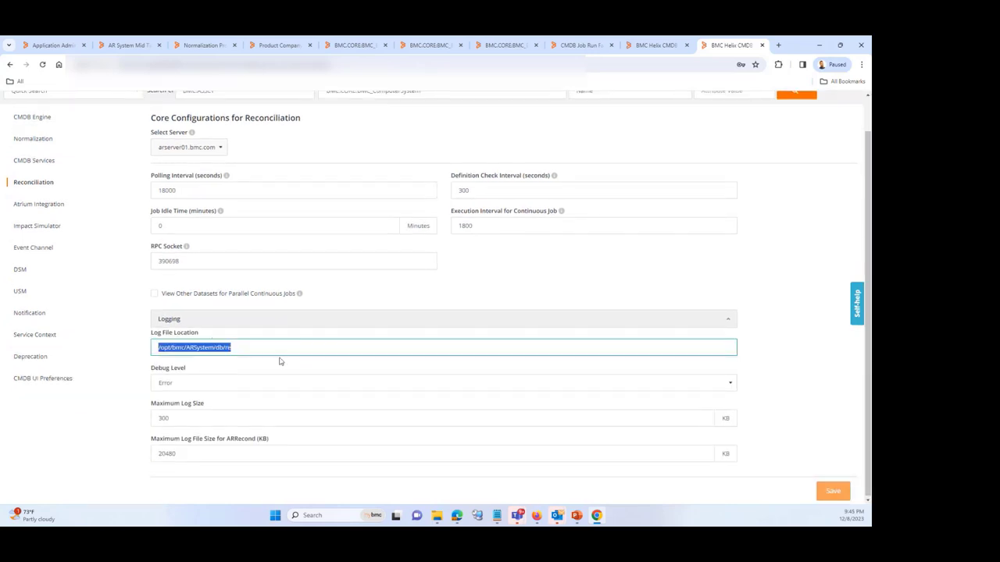
{"action": "left_click", "coordinate": [205, 383]}
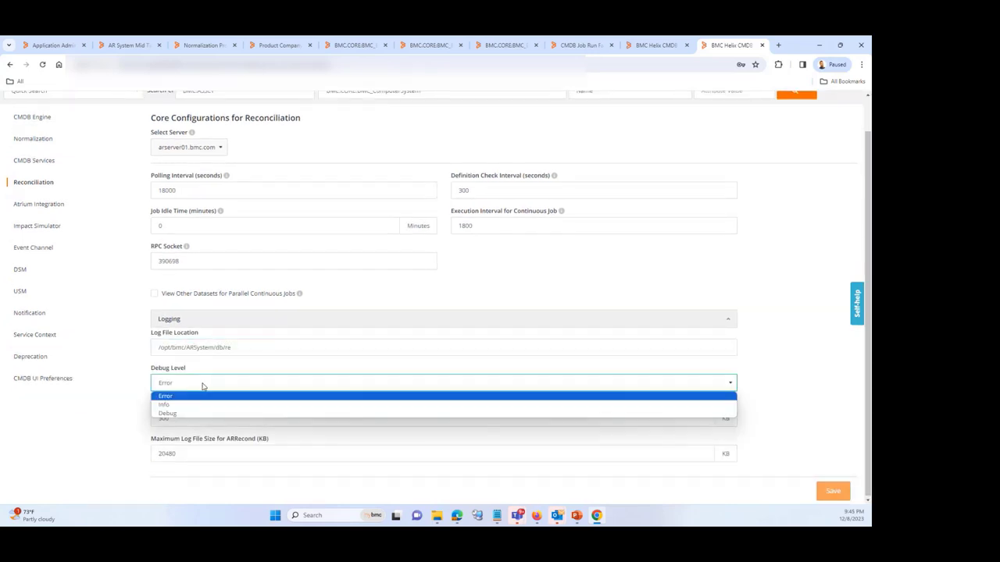
{"action": "left_click", "coordinate": [175, 416]}
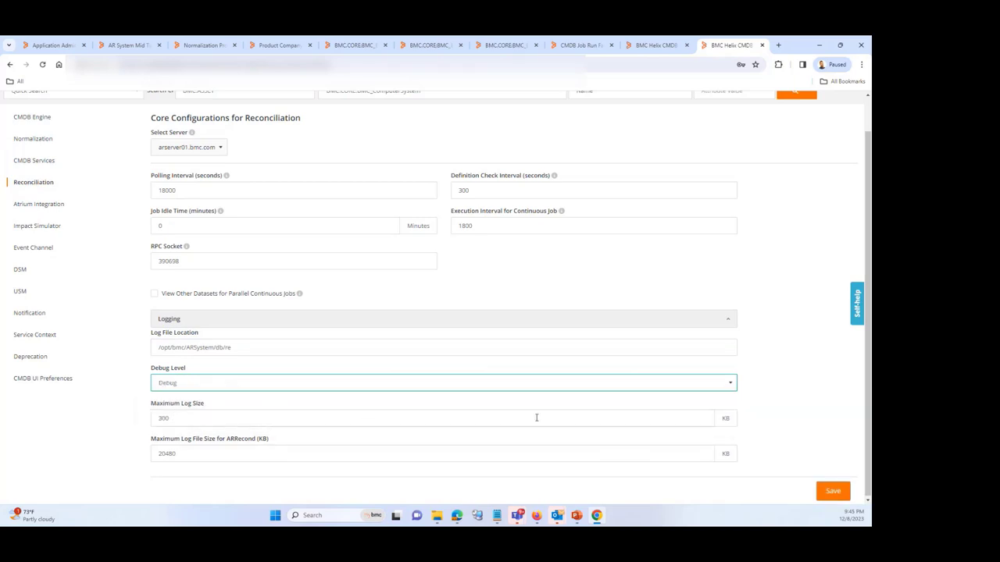
{"action": "scroll", "coordinate": [211, 420], "scroll_direction": "up", "scroll_amount": 1}
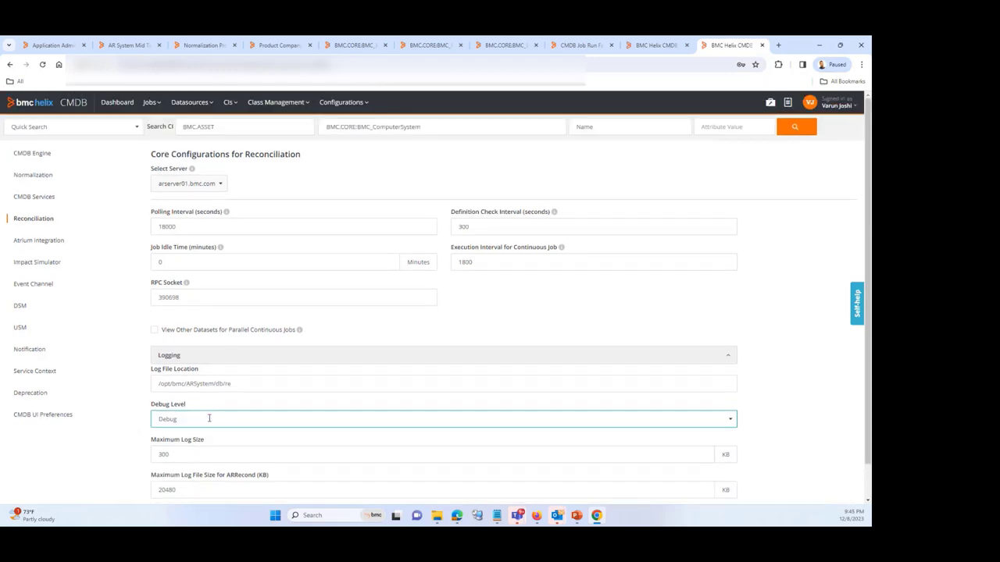
{"action": "left_click_drag", "start_coordinate": [234, 383], "coordinate": [157, 384]}
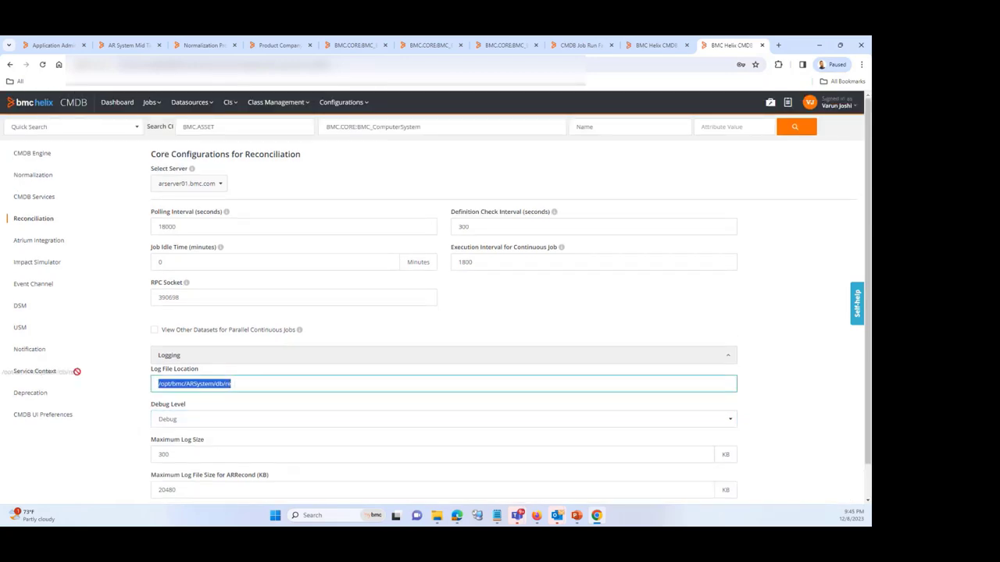
{"action": "left_click", "coordinate": [656, 47]}
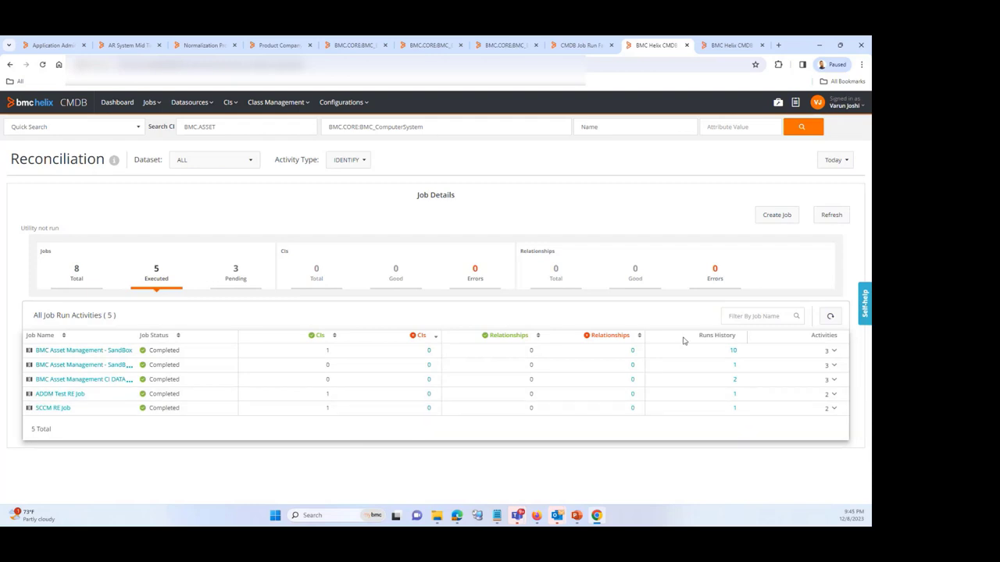
{"action": "left_click", "coordinate": [733, 351]}
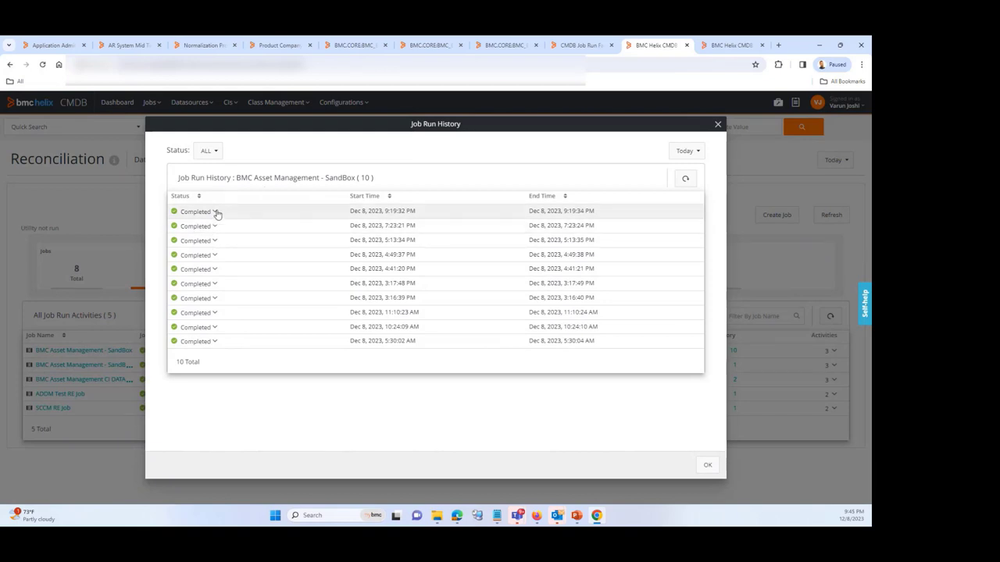
{"action": "left_click", "coordinate": [215, 211]}
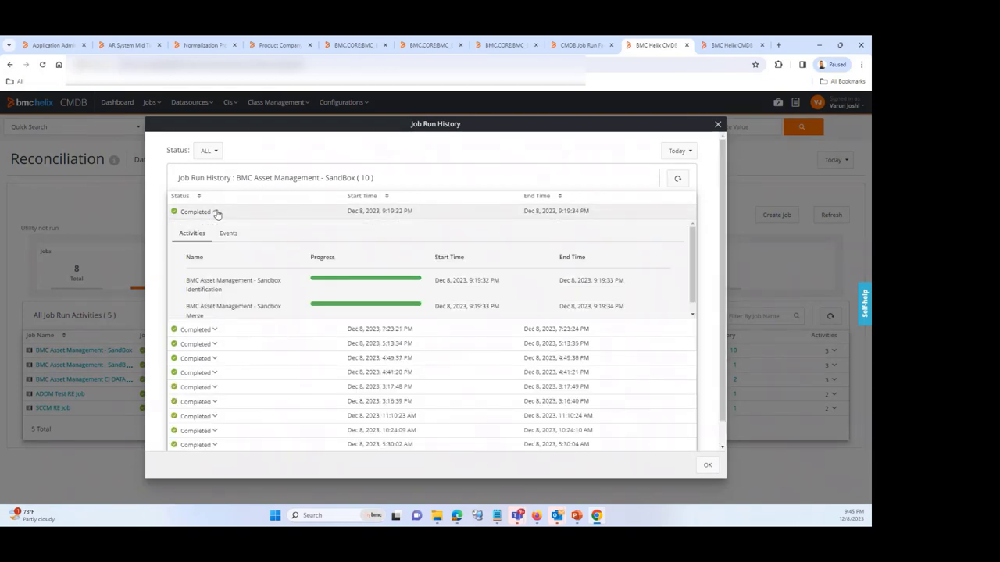
{"action": "mouse_move", "coordinate": [327, 281]}
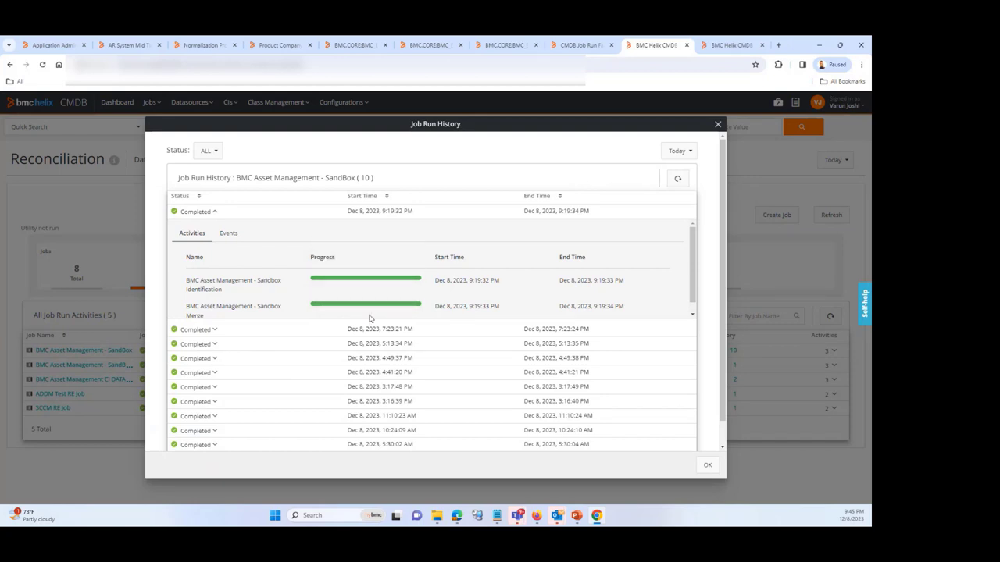
{"action": "mouse_move", "coordinate": [370, 307]}
{"action": "left_click", "coordinate": [228, 233]}
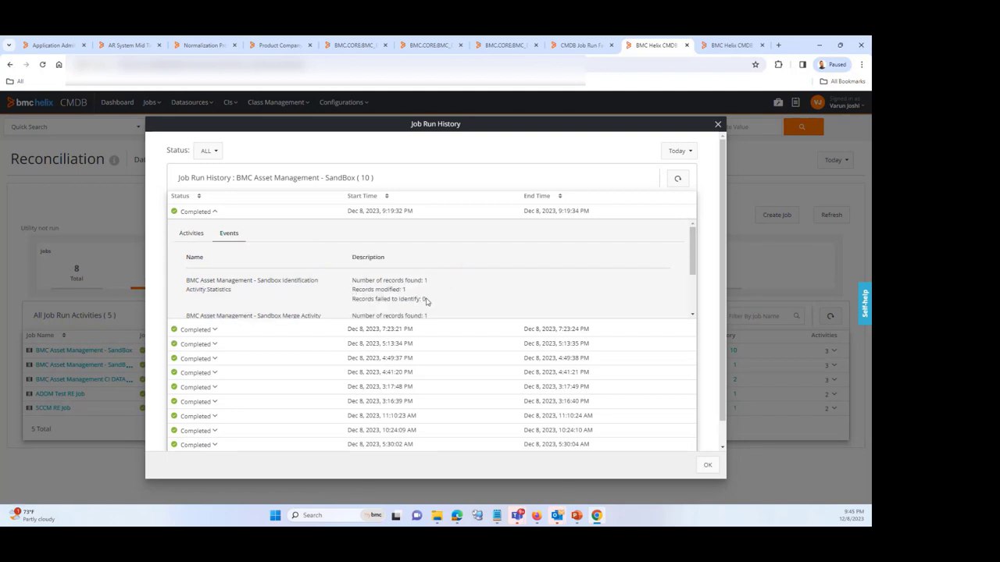
{"action": "scroll", "coordinate": [428, 296], "scroll_direction": "down", "scroll_amount": 2}
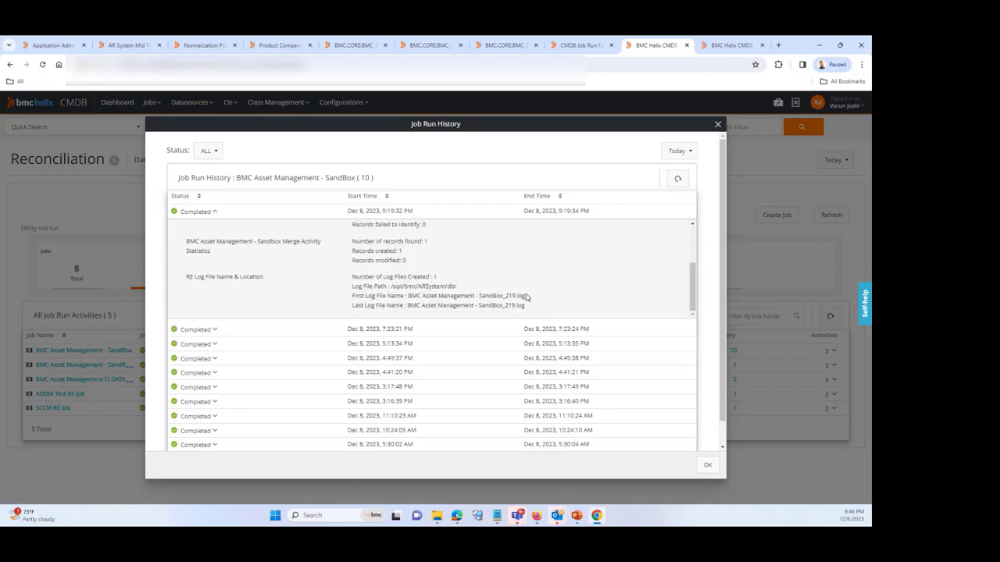
{"action": "left_click_drag", "start_coordinate": [525, 297], "coordinate": [407, 291]}
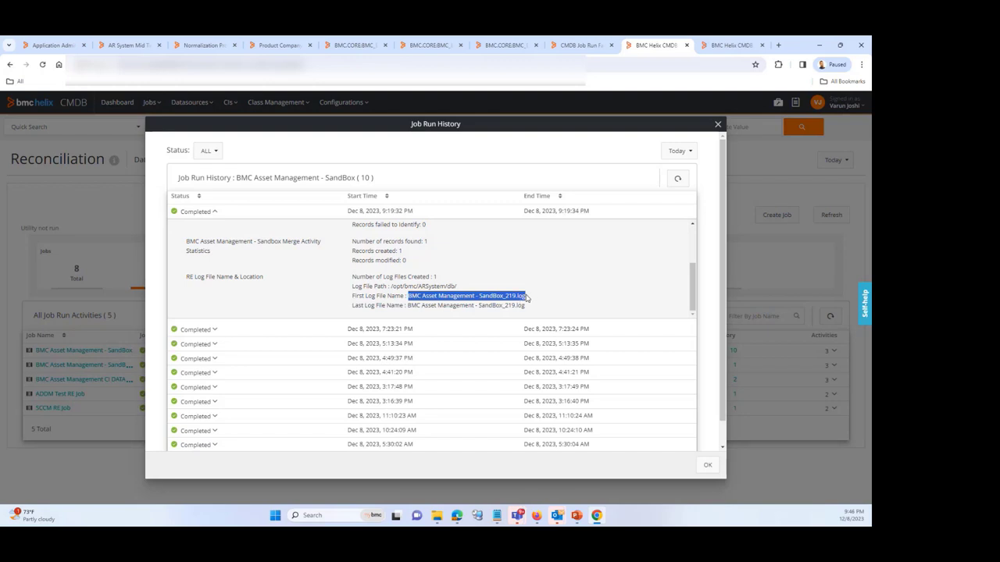
{"action": "left_click", "coordinate": [526, 297]}
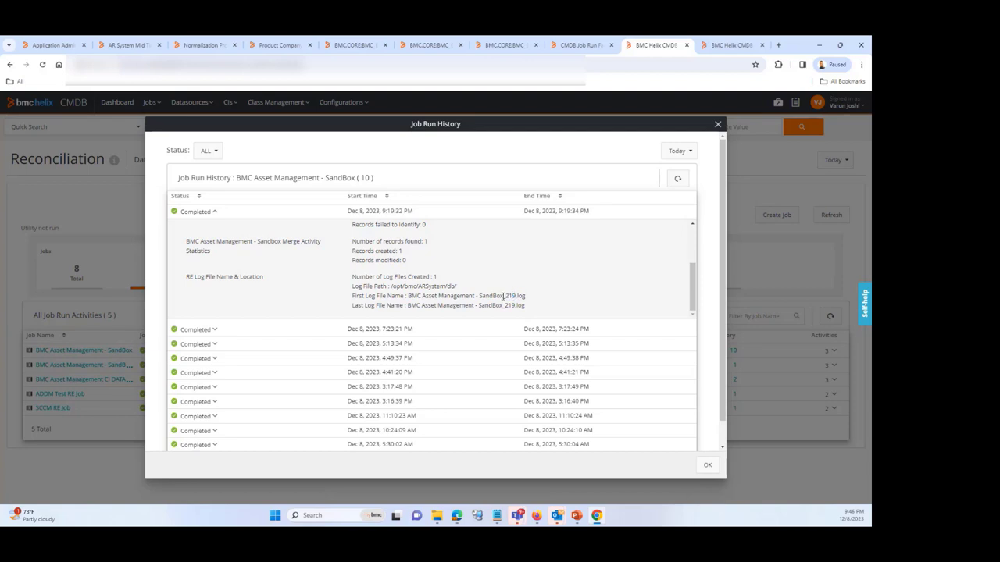
{"action": "left_click", "coordinate": [211, 330]}
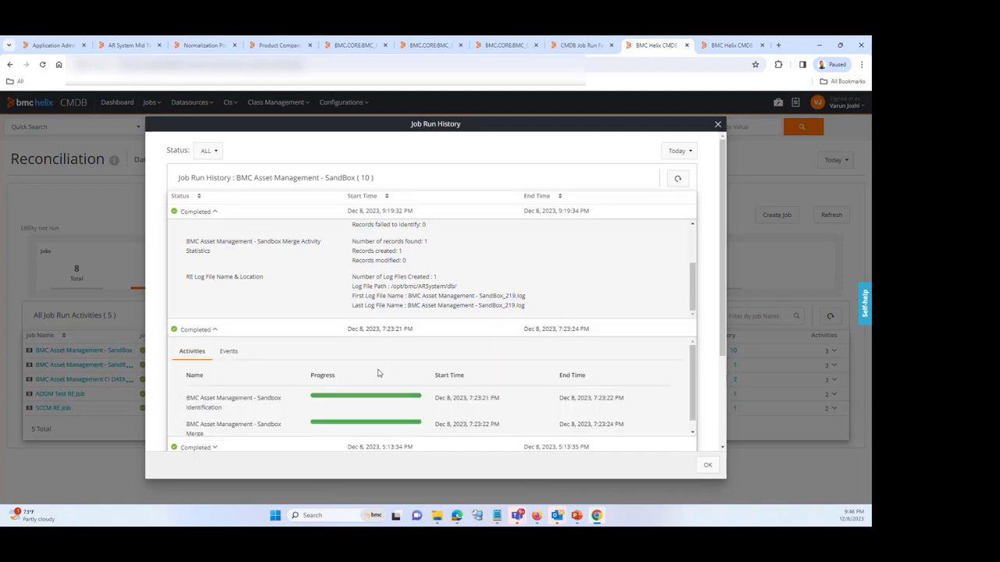
{"action": "left_click", "coordinate": [238, 353]}
{"action": "scroll", "coordinate": [553, 423], "scroll_direction": "down", "scroll_amount": 3}
{"action": "left_click_drag", "start_coordinate": [525, 415], "coordinate": [489, 415]}
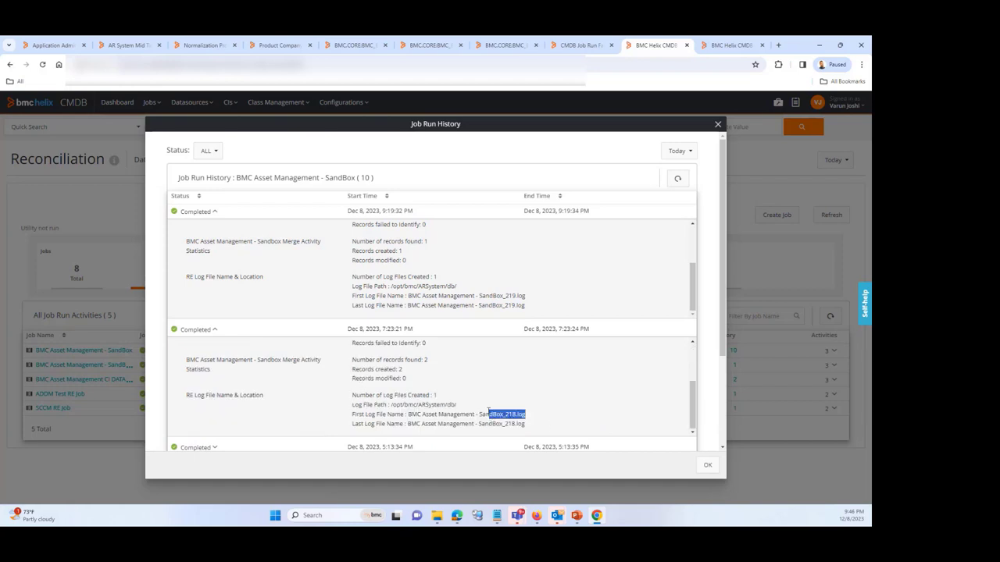
{"action": "left_click", "coordinate": [717, 126]}
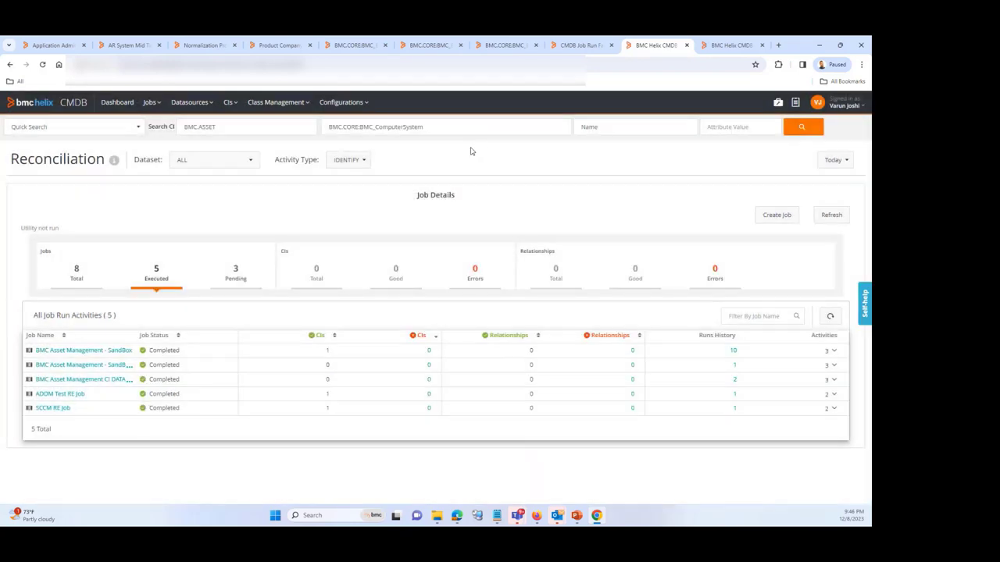
{"action": "left_click", "coordinate": [370, 107]}
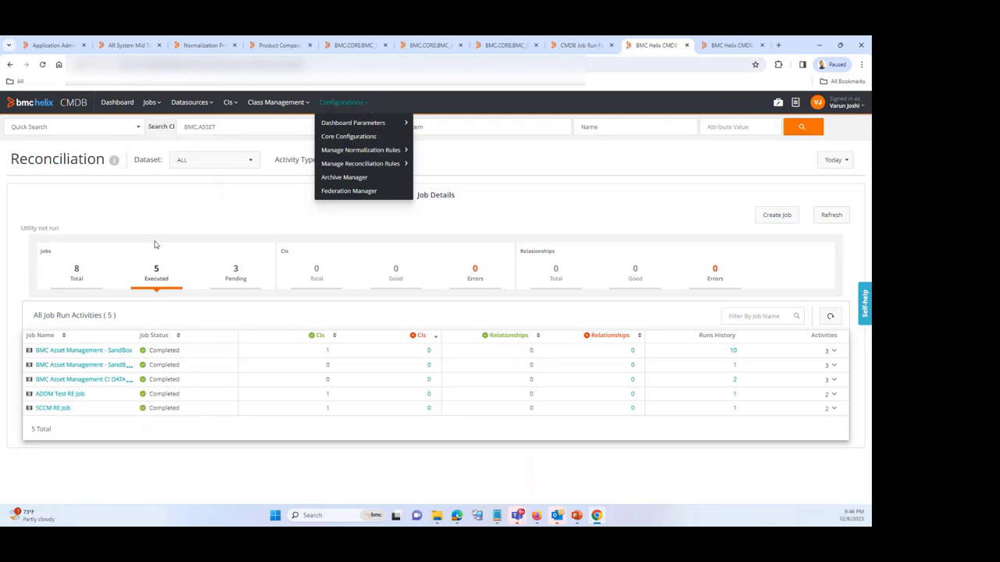
{"action": "left_click", "coordinate": [150, 103]}
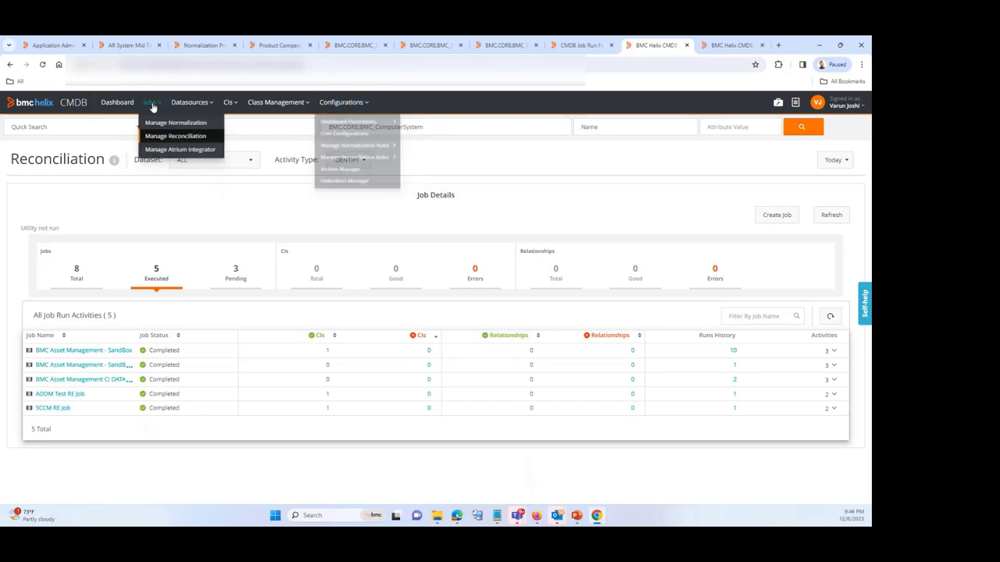
{"action": "left_click", "coordinate": [165, 124]}
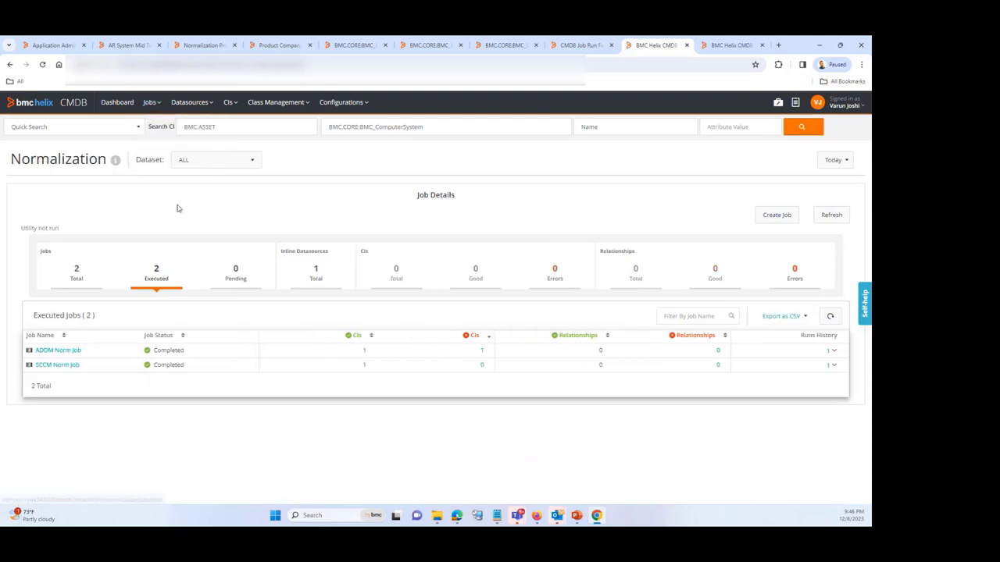
{"action": "left_click", "coordinate": [336, 103]}
{"action": "mouse_move", "coordinate": [367, 150]}
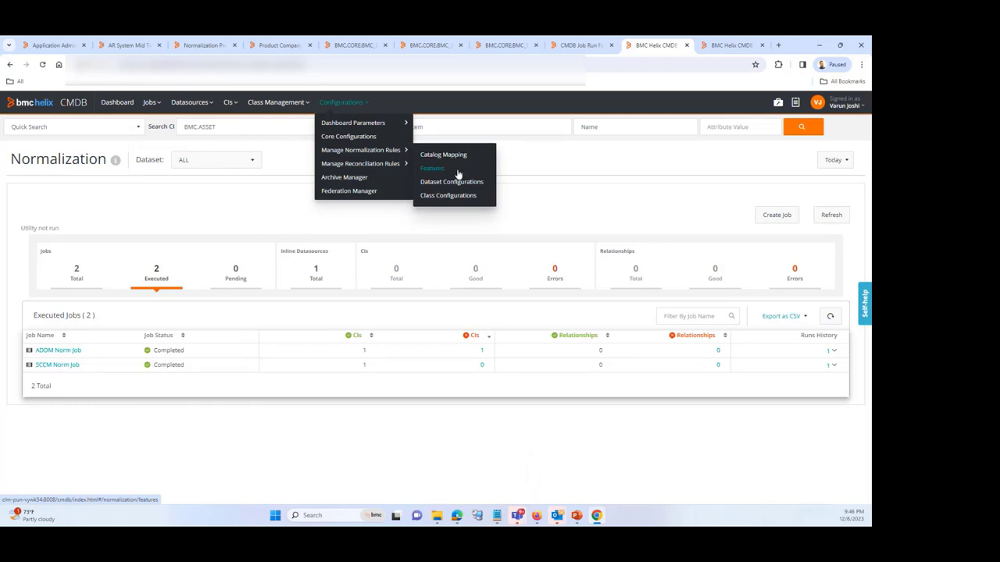
{"action": "left_click", "coordinate": [457, 173]}
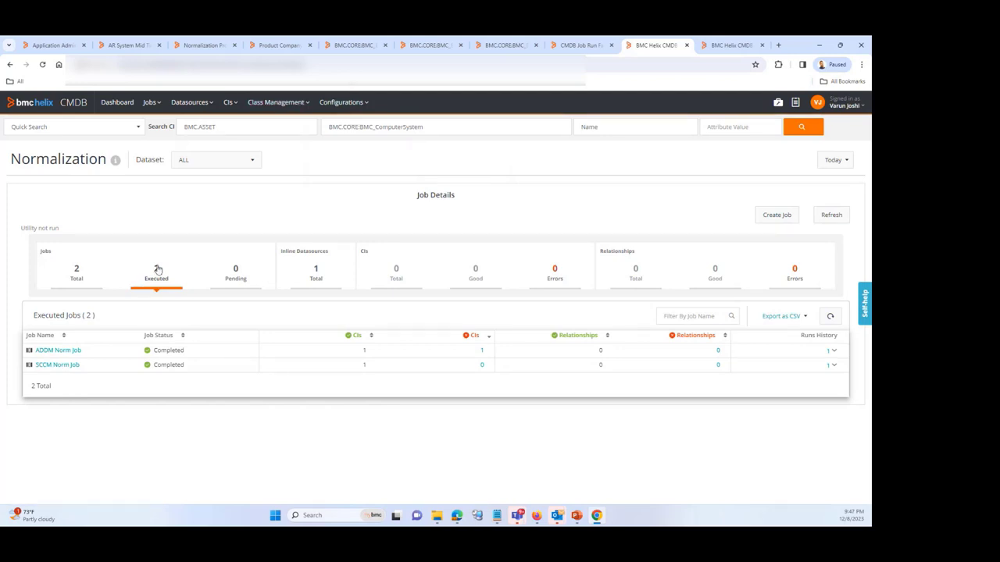
{"action": "left_click", "coordinate": [152, 102]}
{"action": "left_click", "coordinate": [175, 123]}
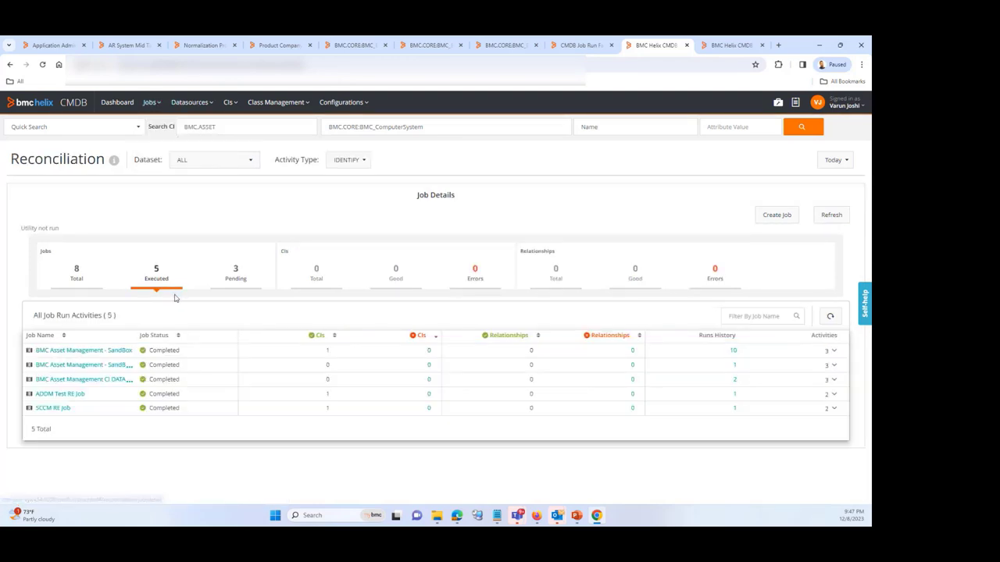
Open the BMC Asset Management - SandBox job and review its Merge Order: BMC.ASSET.SANDBOX into BMC.ASSET.
{"action": "left_click", "coordinate": [82, 353]}
{"action": "scroll", "coordinate": [294, 373], "scroll_direction": "down", "scroll_amount": 3}
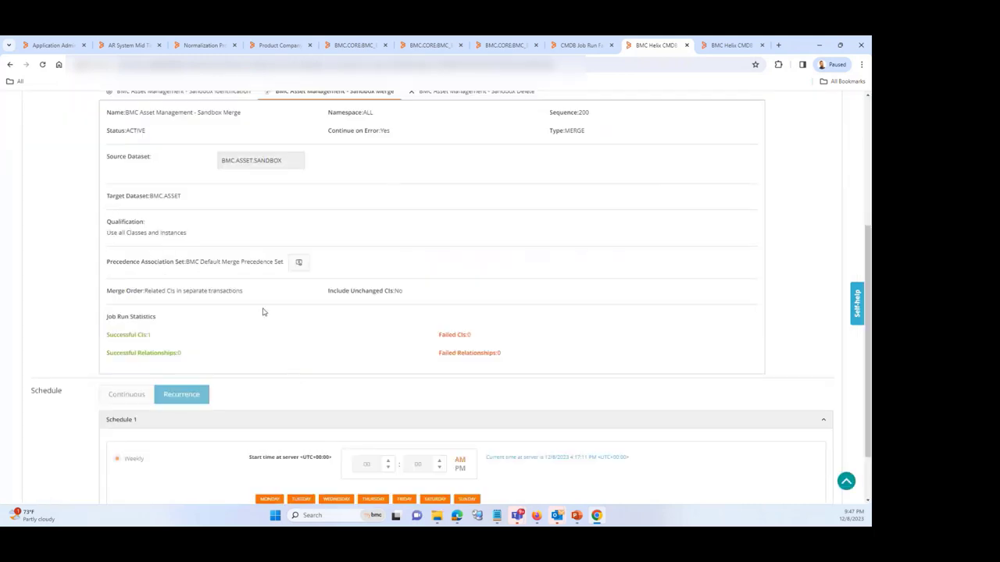
{"action": "left_click_drag", "start_coordinate": [144, 290], "coordinate": [244, 290]}
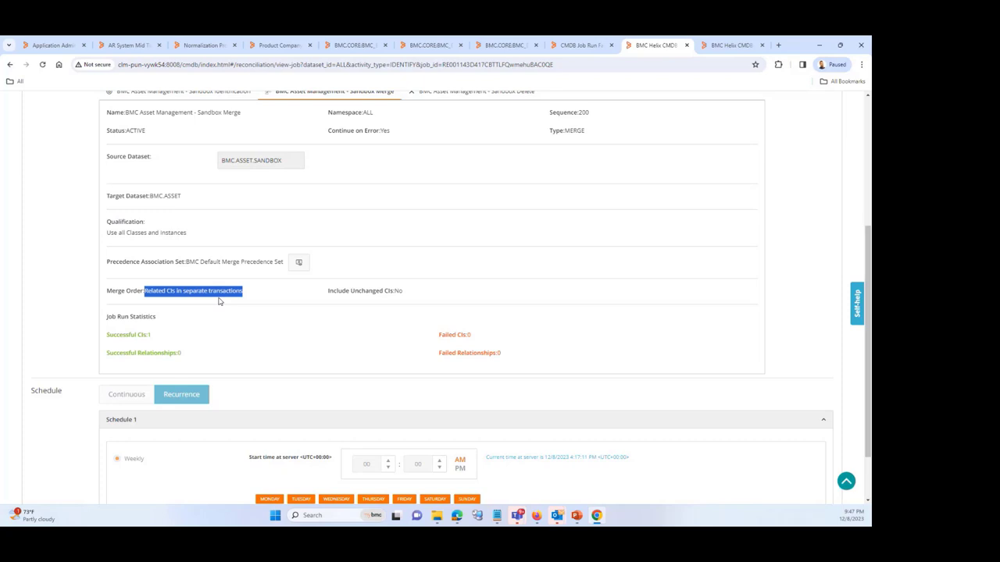
{"action": "left_click", "coordinate": [576, 517]}
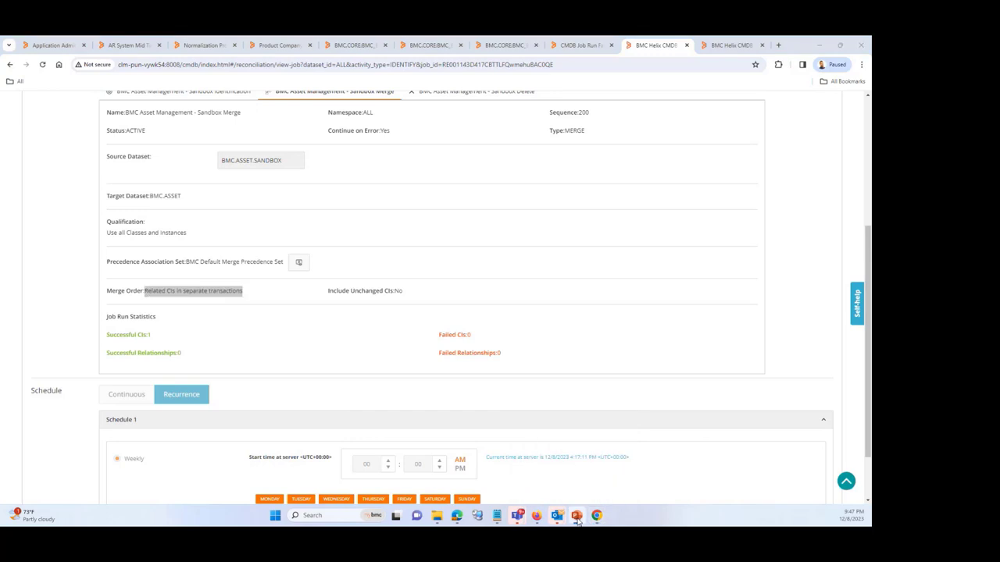